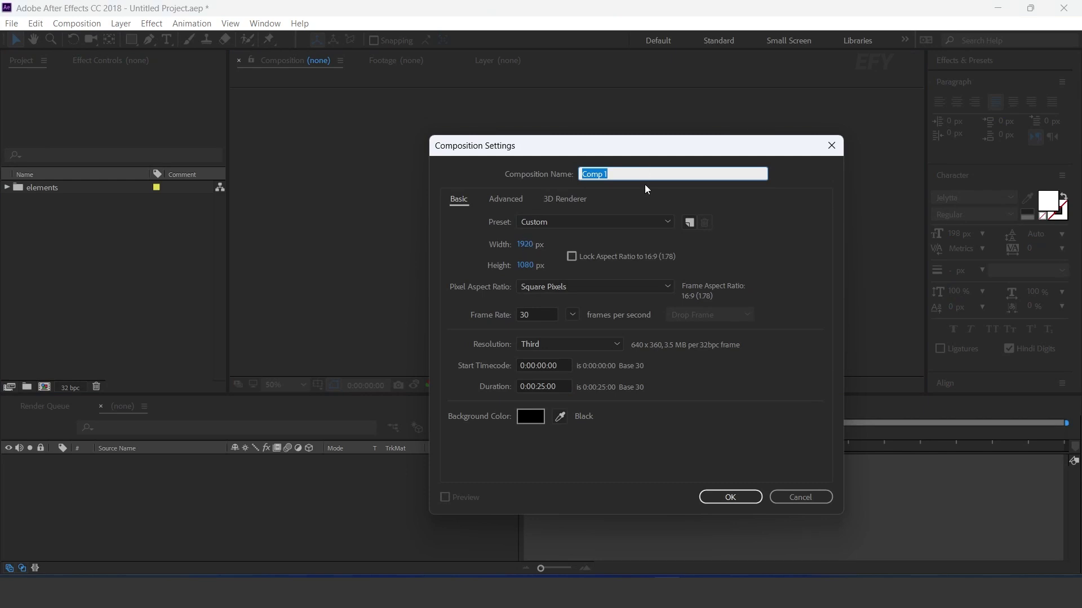
Create the composition "main comp" and add a white comp-size solid named "BG" to it
type("main c")
key("Return")
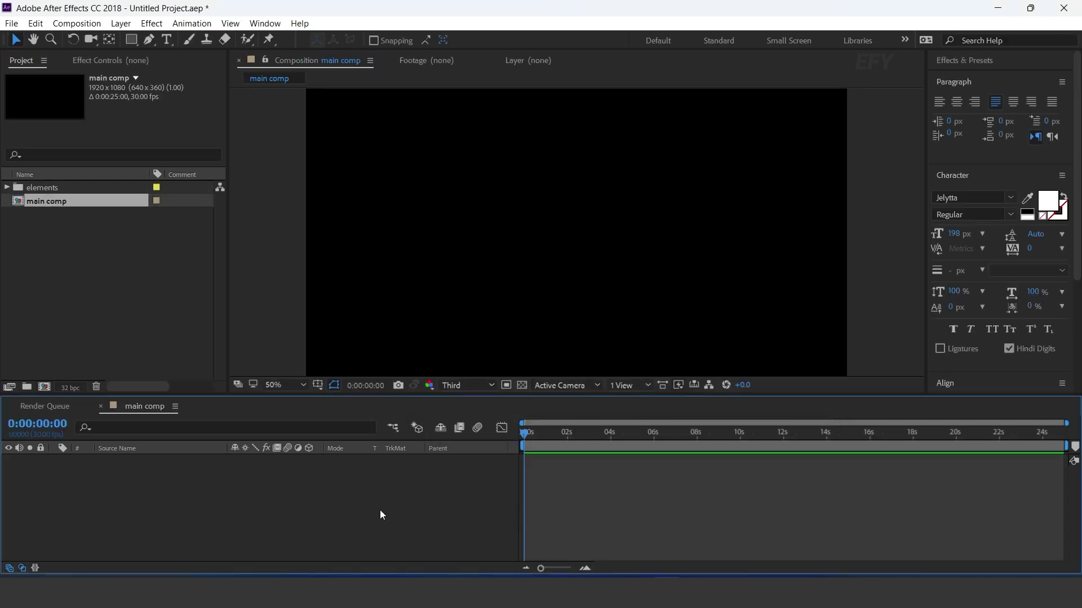
right_click(377, 510)
mouse_move(422, 361)
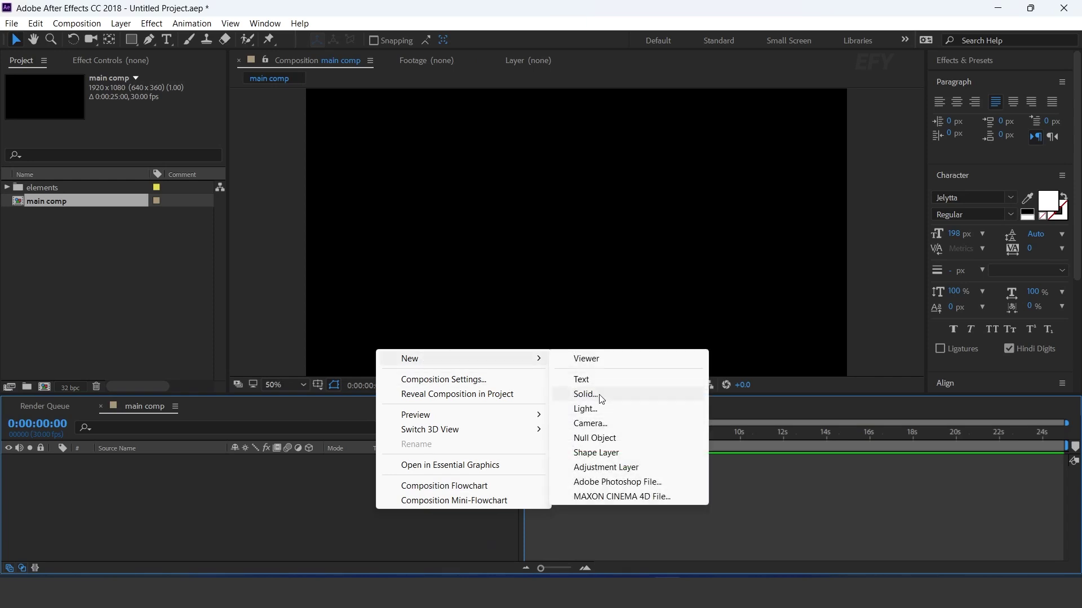
left_click(601, 395)
type("BG")
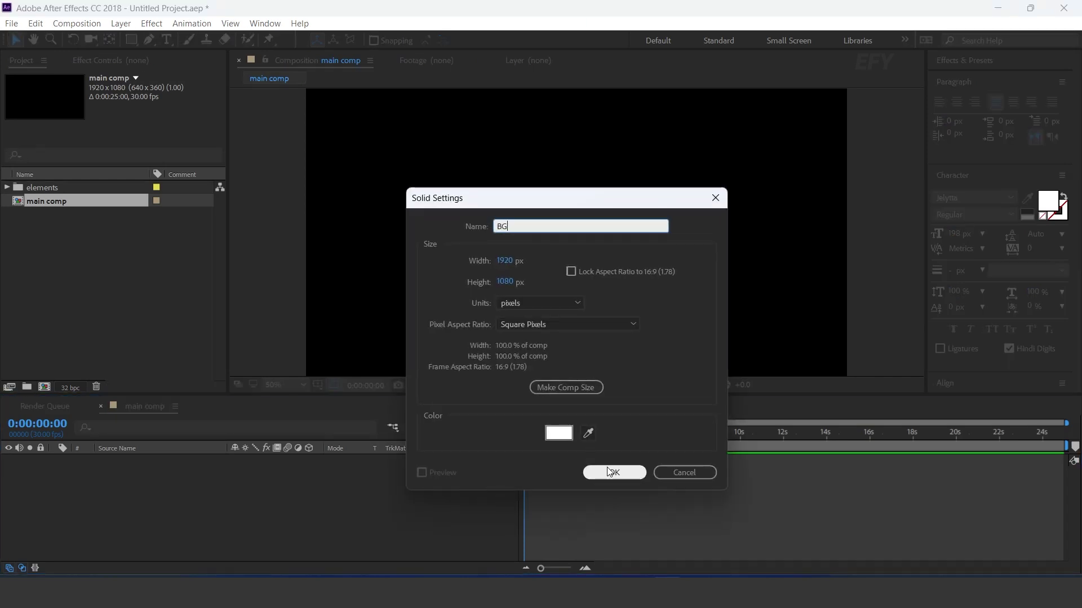
left_click(610, 472)
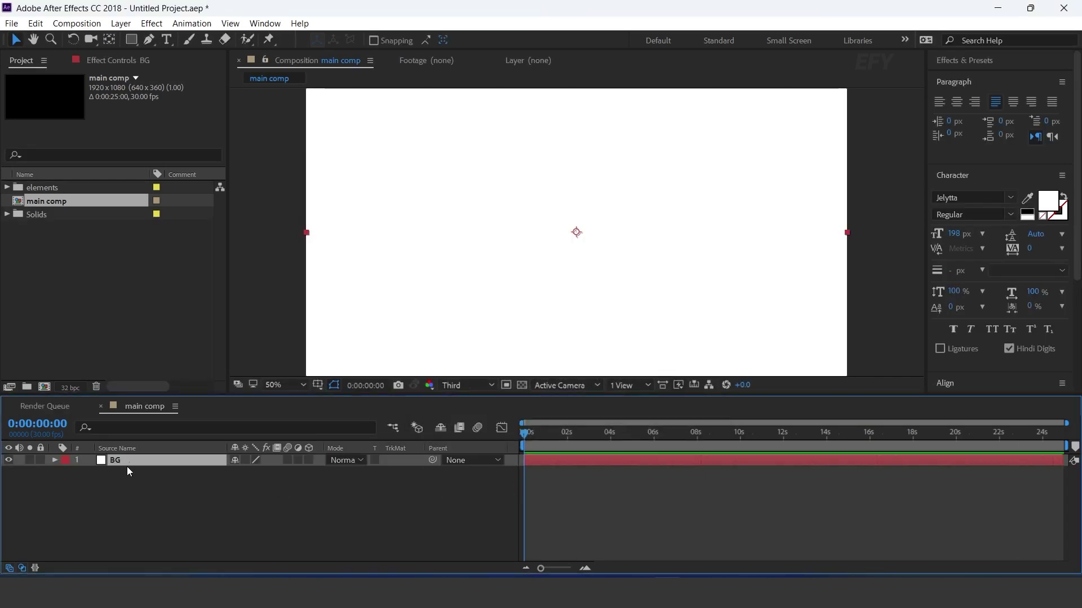
Apply the Gradient Ramp effect to the BG solid
key("ctrl+space")
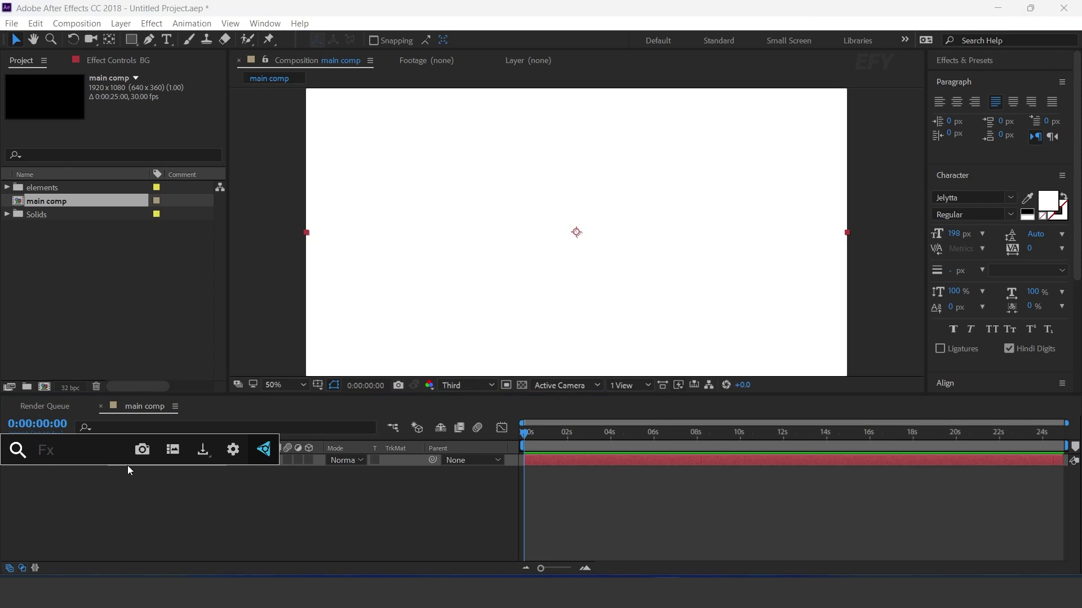
type("grad")
key("Return")
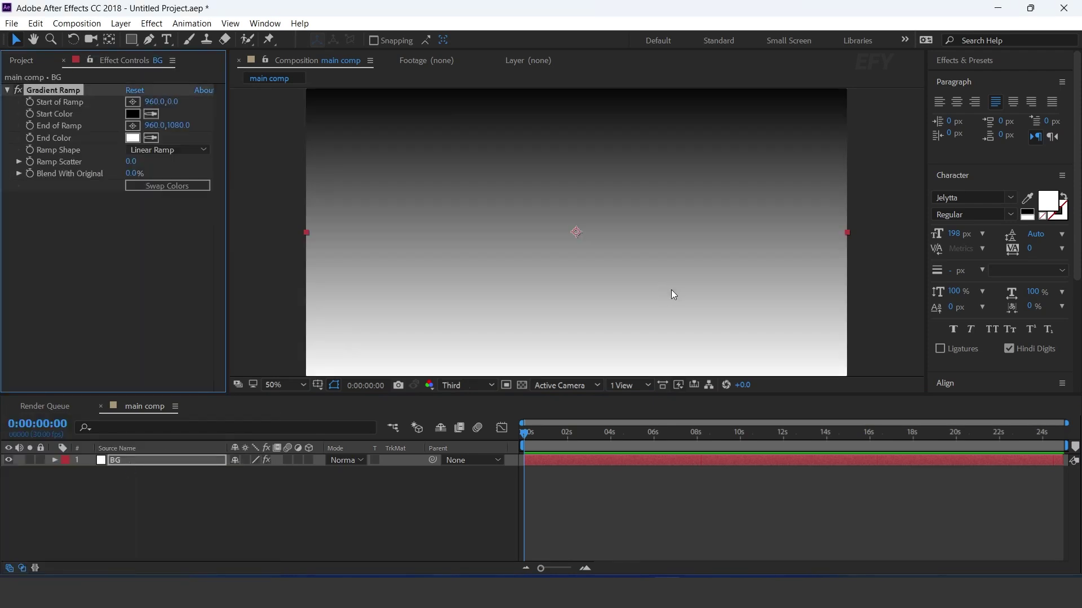
Set the Gradient Ramp's start color on BG to a pinkish red
left_click(133, 113)
left_click_drag(186, 281, 225, 276)
left_click(276, 280)
left_click(237, 280)
left_click(431, 278)
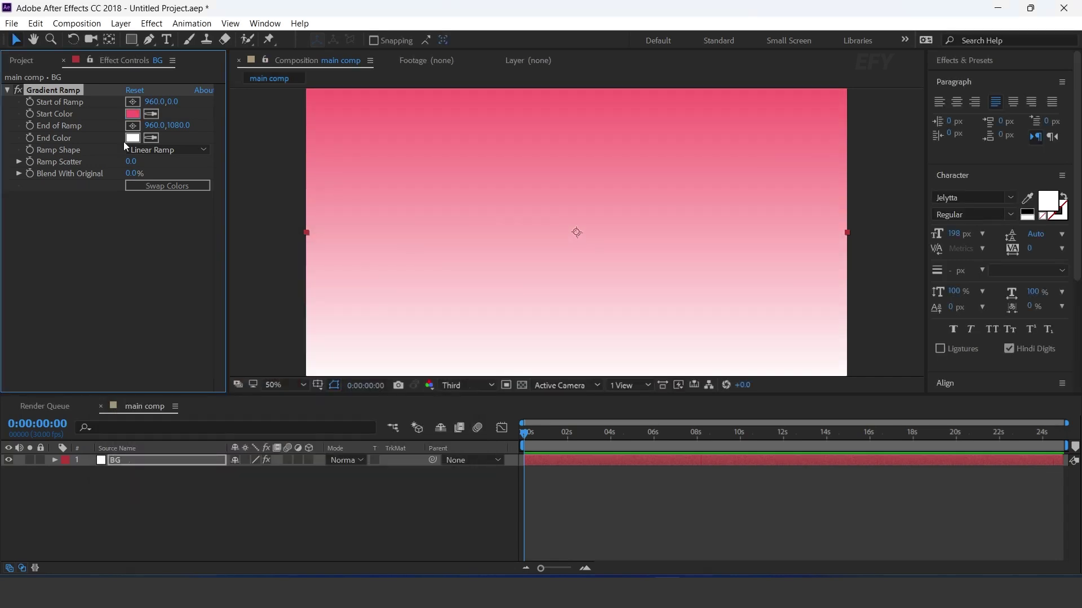
Set the Gradient Ramp's end color on BG to the deep pink D30D56
left_click(132, 138)
left_click(322, 286)
mouse_move(267, 286)
left_mouse_down()
mouse_move(246, 274)
mouse_move(286, 306)
left_mouse_up()
left_click(327, 287)
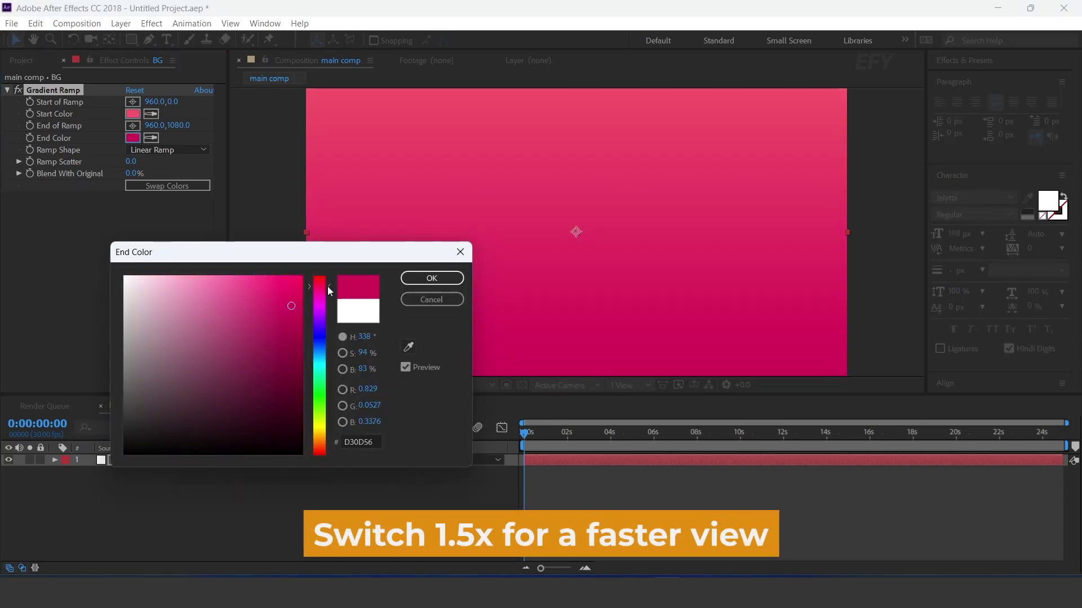
left_click(432, 278)
scroll(513, 174, "down", 2)
left_click(574, 151)
Create a 2000 x 2000 px composition named "placeholder 1"
left_click(21, 61)
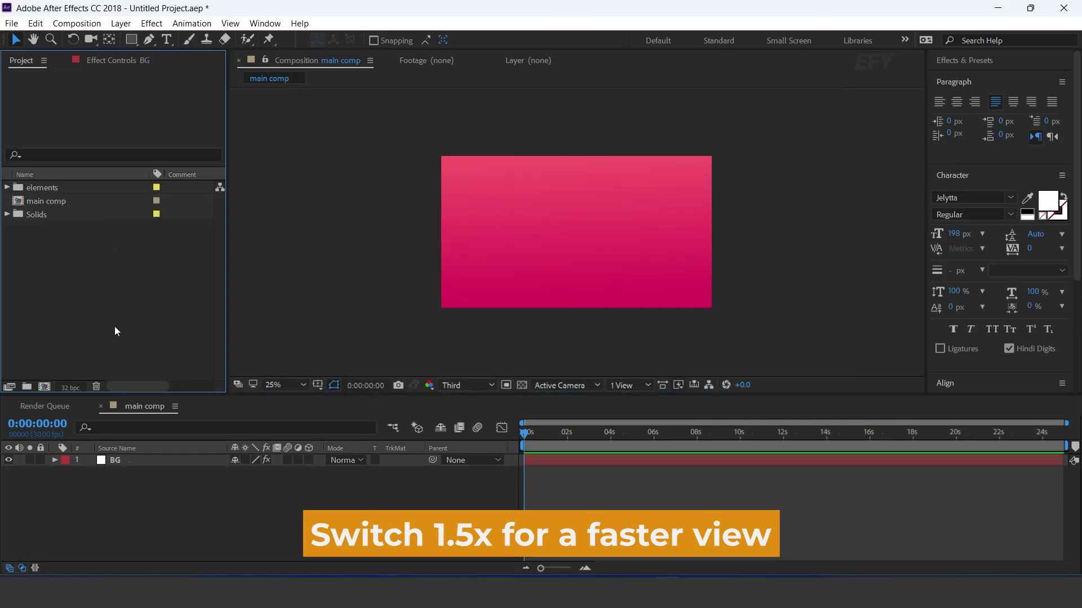
left_click(44, 387)
left_click(521, 245)
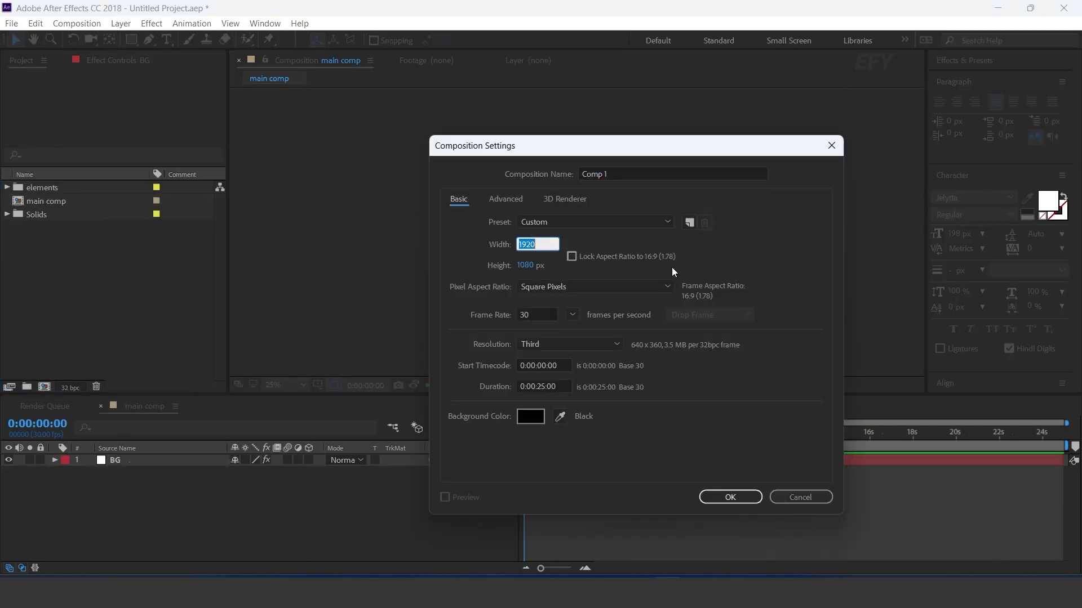
type("2000")
key("Tab")
type("2000")
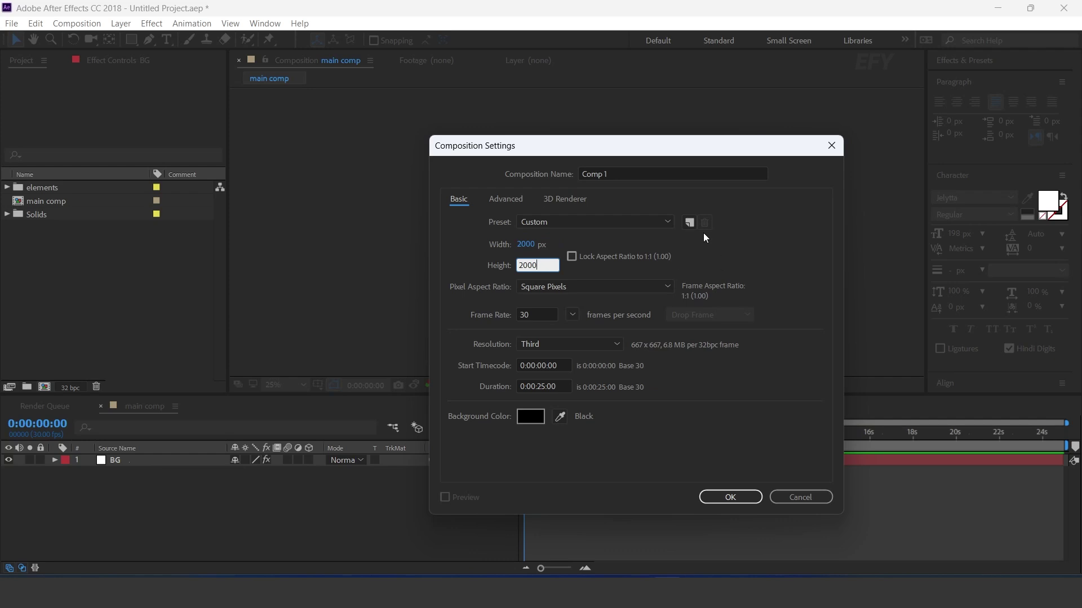
left_click_drag(609, 174, 585, 174)
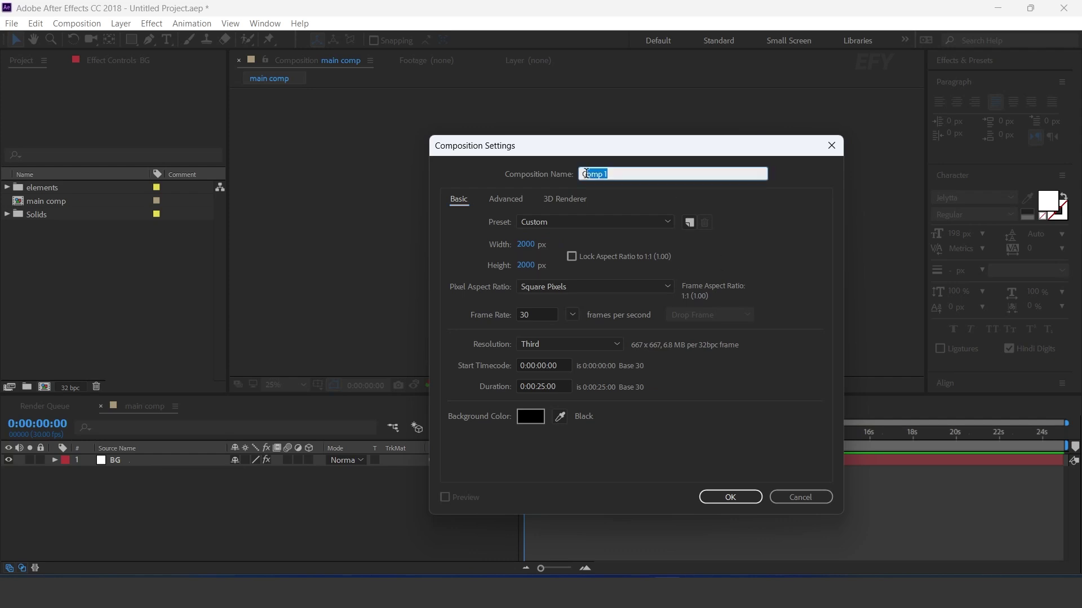
type("pla")
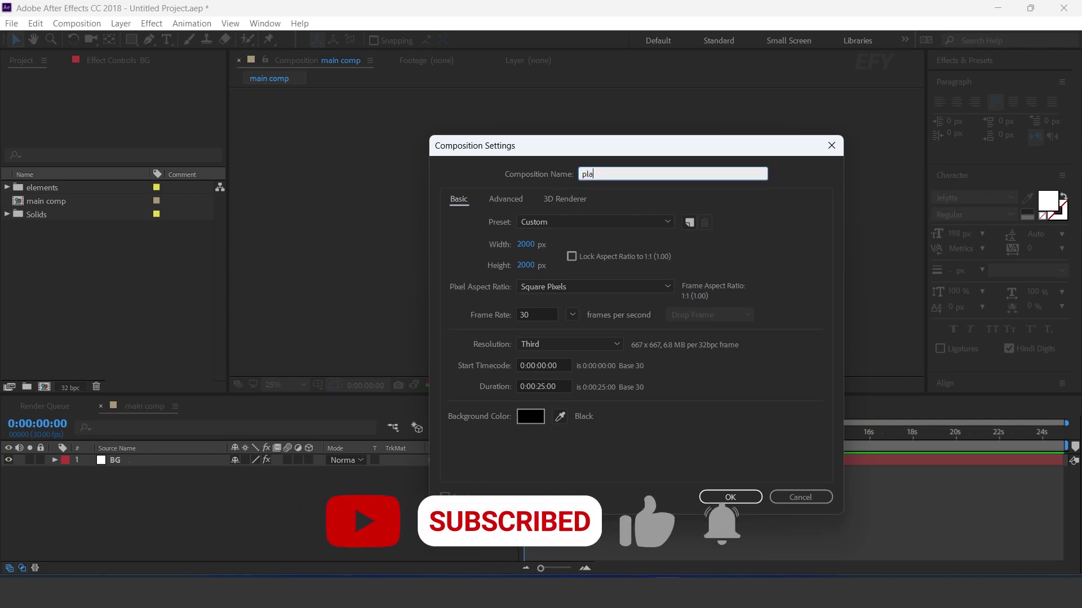
type("ceholder 1")
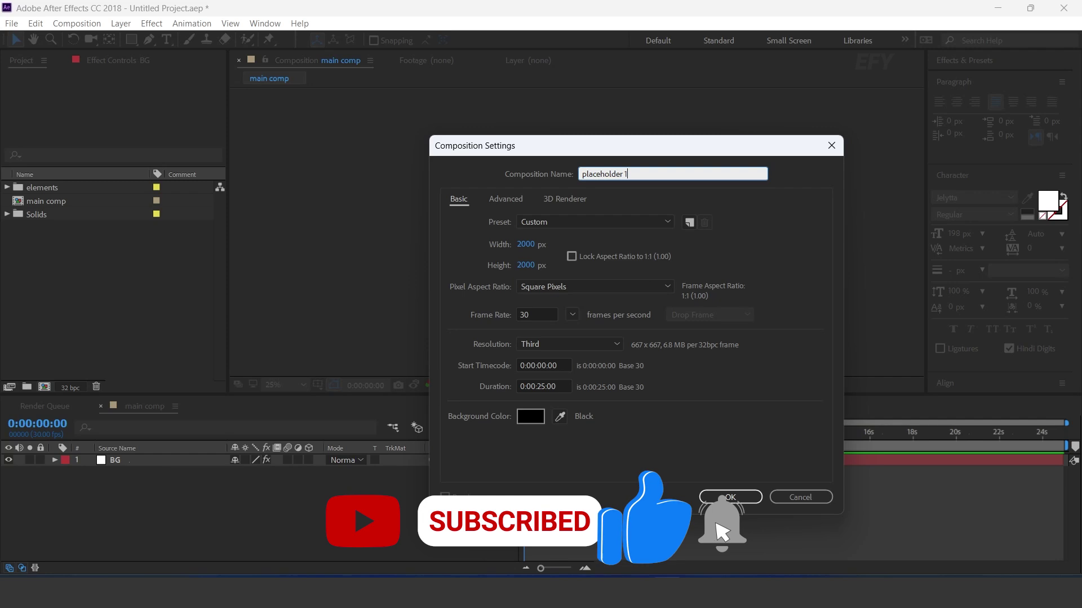
key("Return")
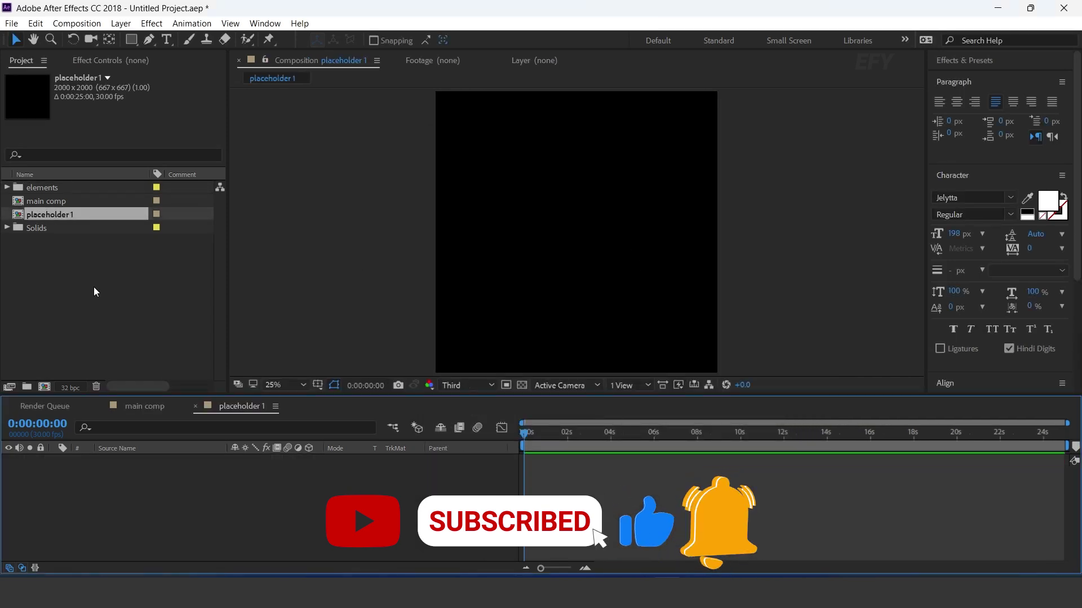
Add 03.jpg from the elements folder to the placeholder 1 composition
left_click(90, 276)
left_click(6, 187)
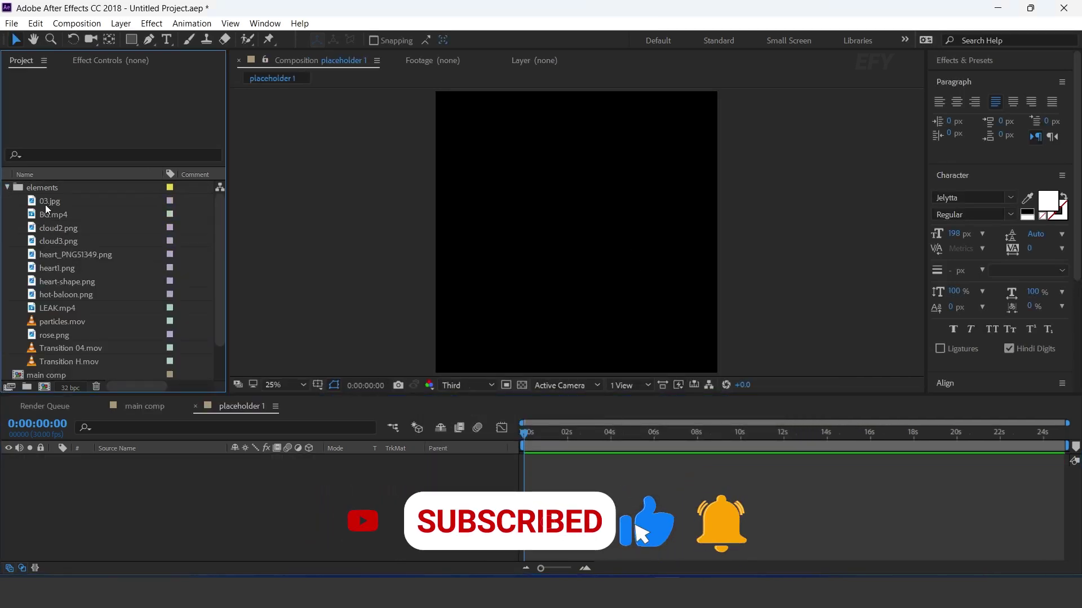
left_click(24, 203)
left_click_drag(24, 209, 193, 515)
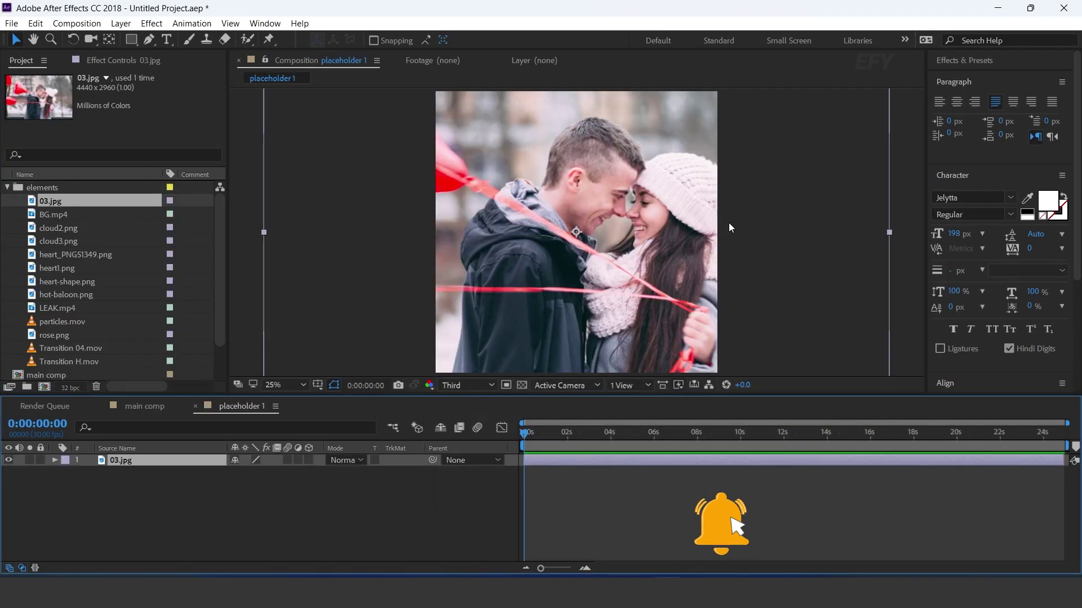
Animate the 03.jpg layer's scale from a 100% keyframe at 0:00 to 80% at 6 seconds and preview the animation
key("comma")
key("s")
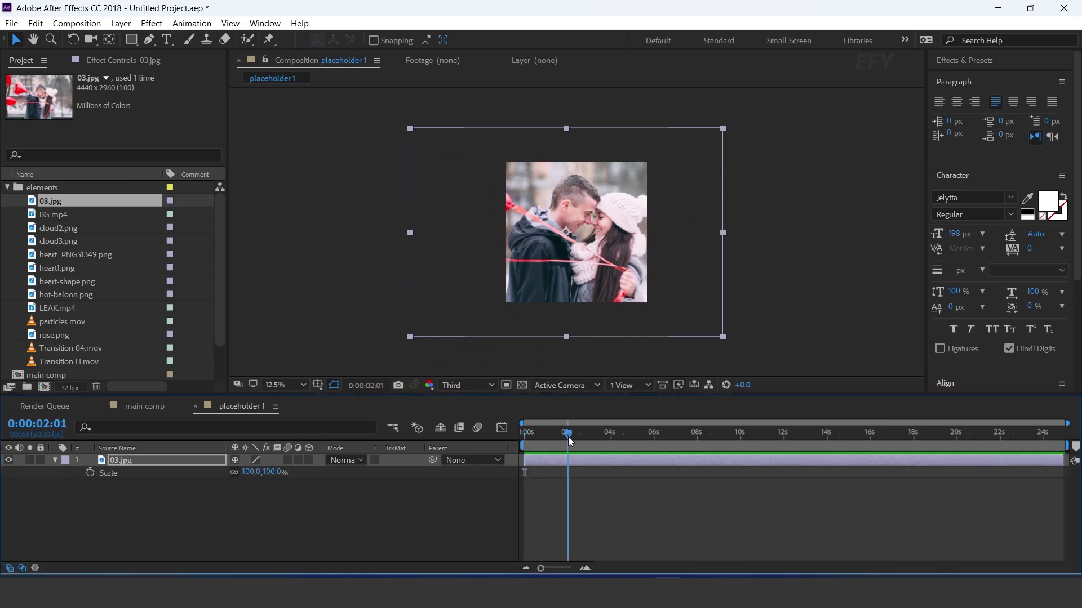
left_click(89, 474)
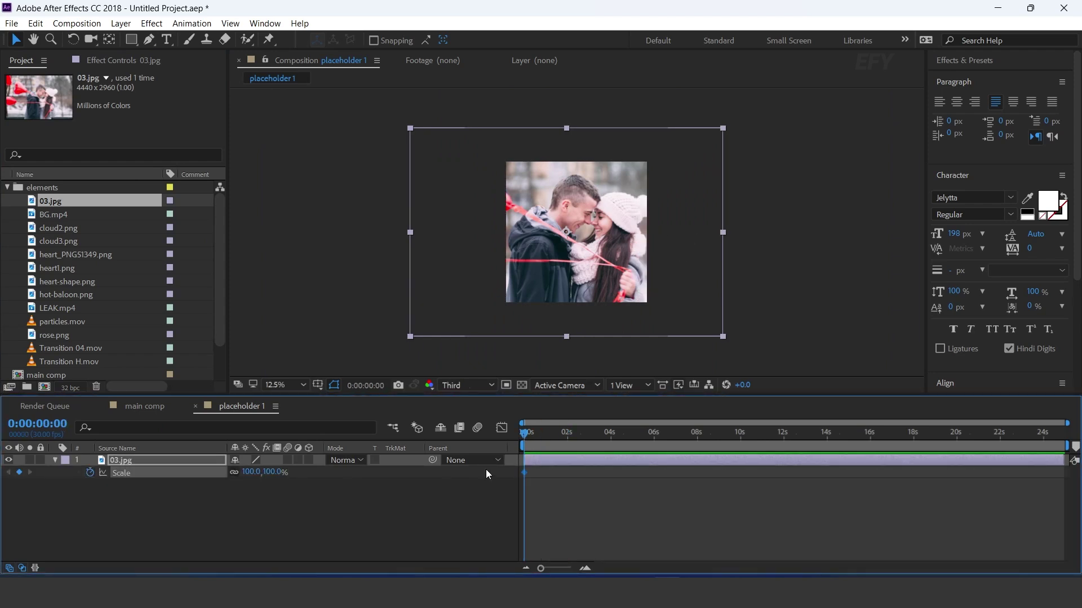
left_click_drag(548, 441, 653, 444)
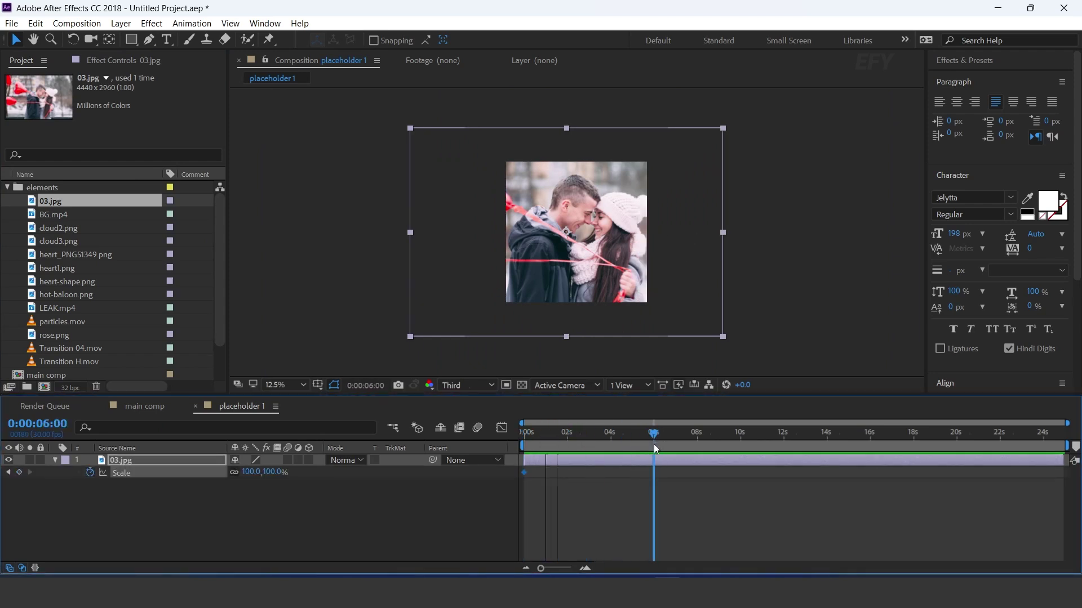
left_click(291, 474)
type("80")
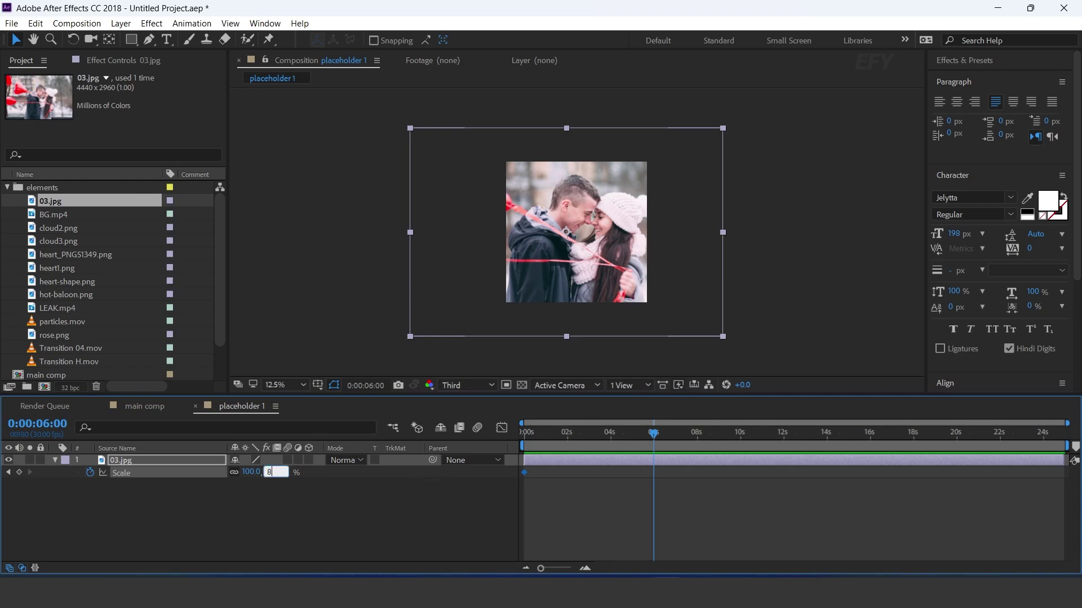
key("Return")
left_click_drag(515, 437, 514, 437)
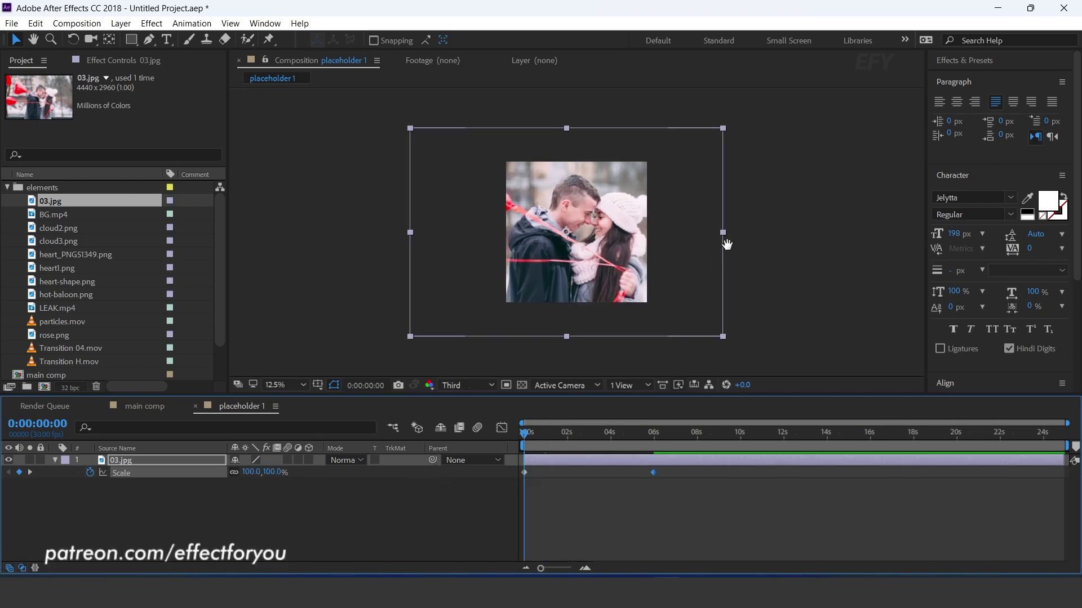
key("space")
scroll(676, 248, "up", 1)
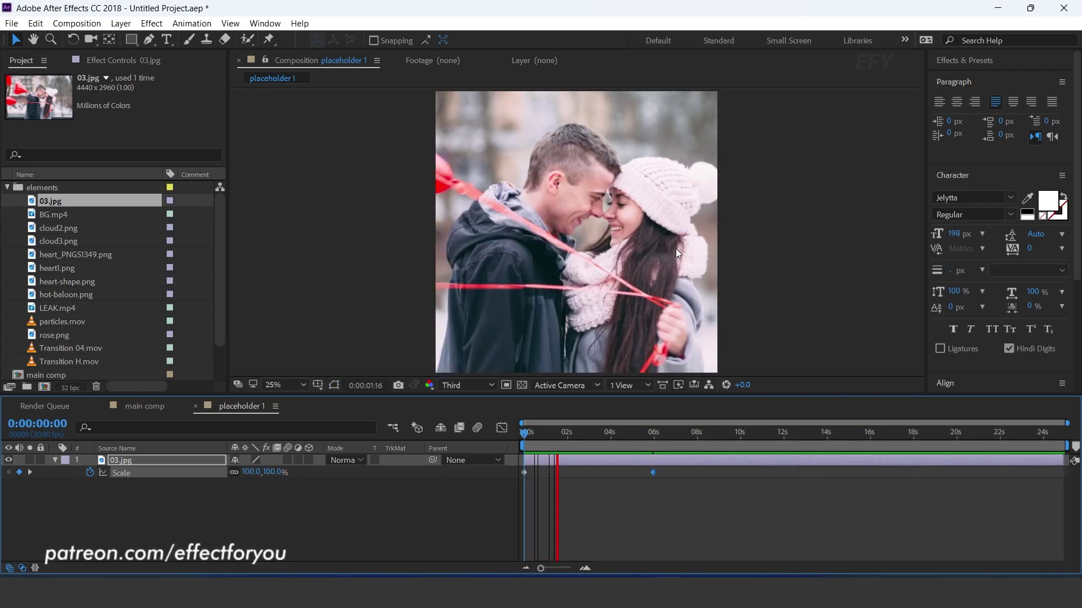
key("space")
left_click(519, 438)
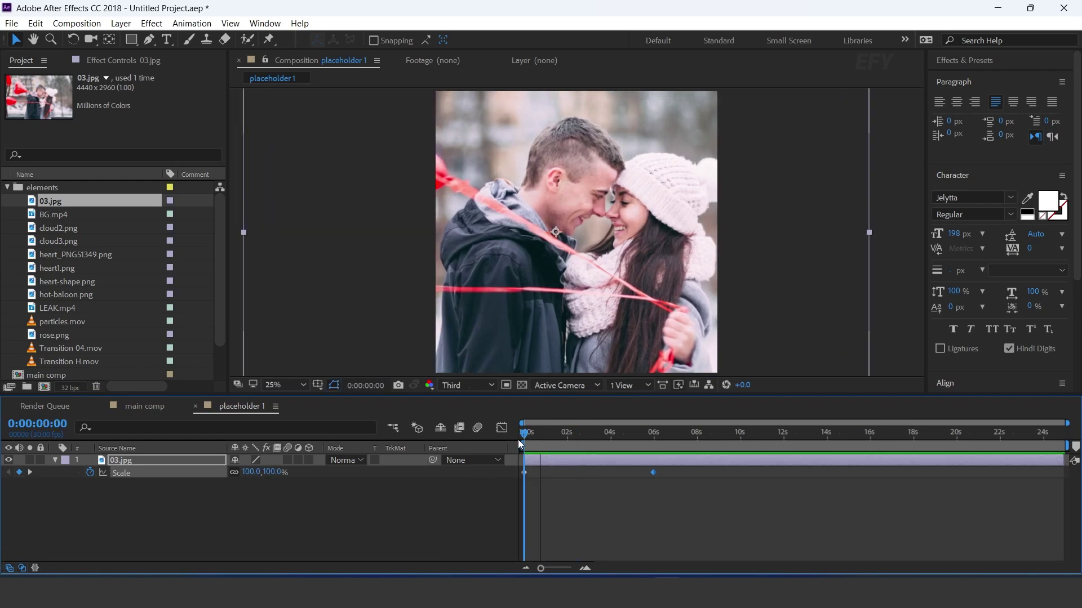
Close the placeholder 1 composition to return to main comp and collapse the elements folder
left_click(359, 493)
left_click(195, 406)
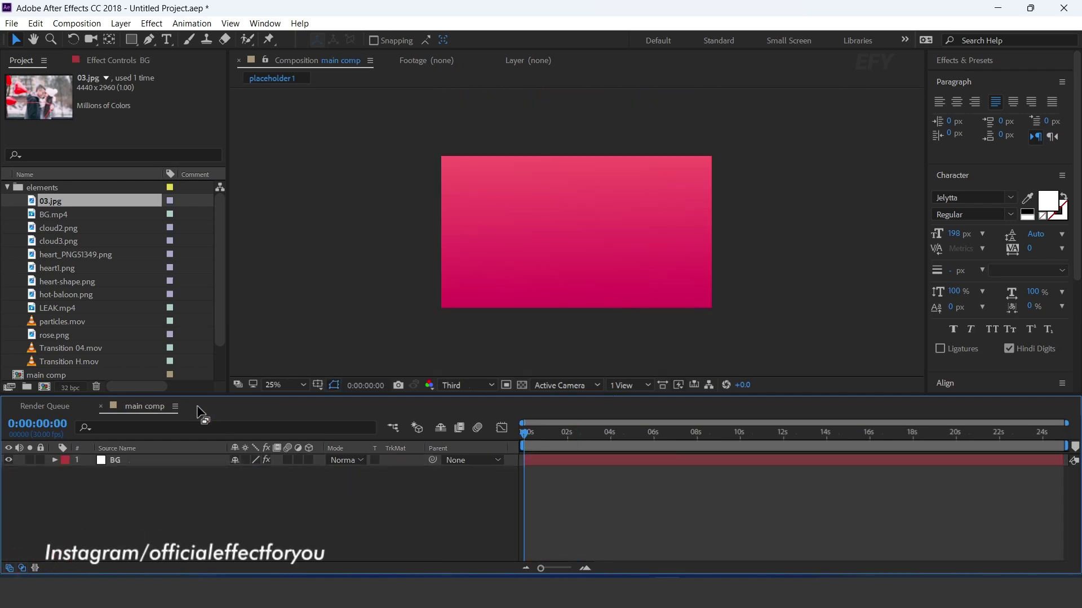
left_click(7, 187)
Create a 1920 x 1080 px composition named "BG comp1"
key("ctrl+n")
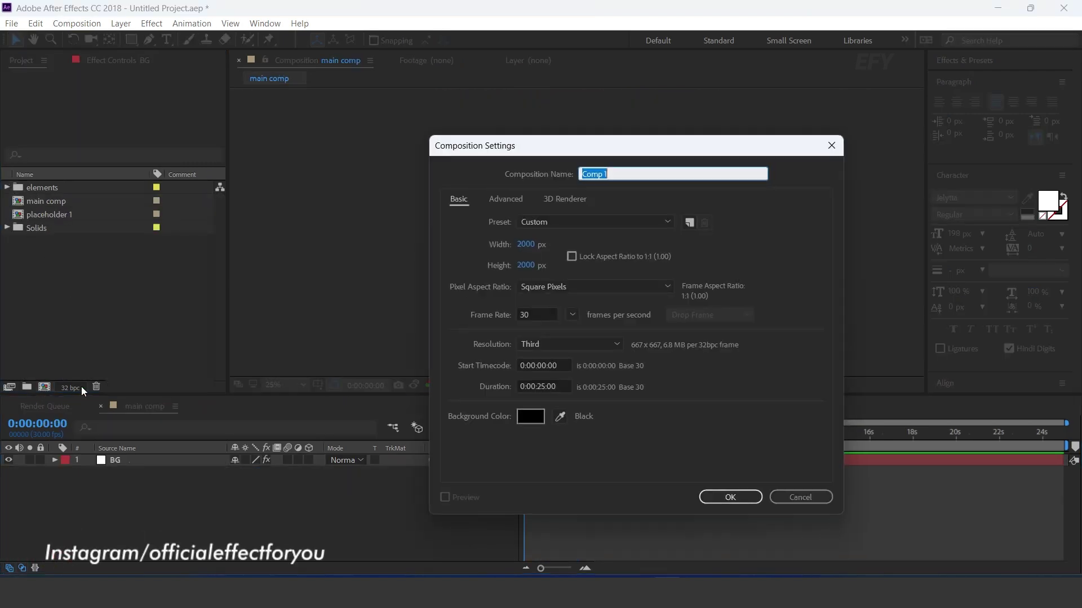
left_click(529, 247)
type("1920")
key("Tab")
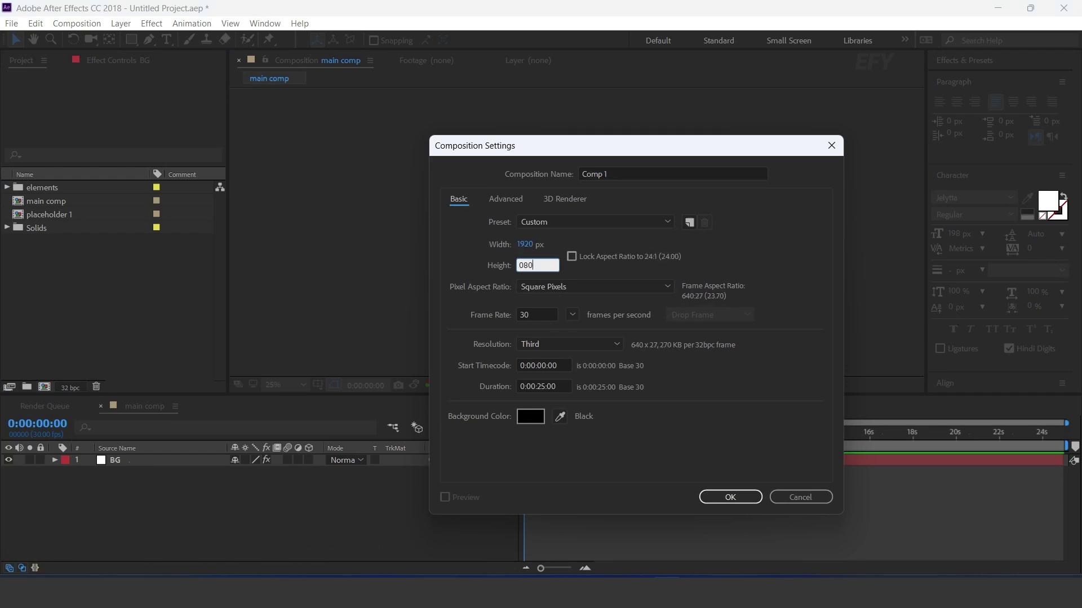
type("08")
key("BackSpace")
key("BackSpace")
type("1080")
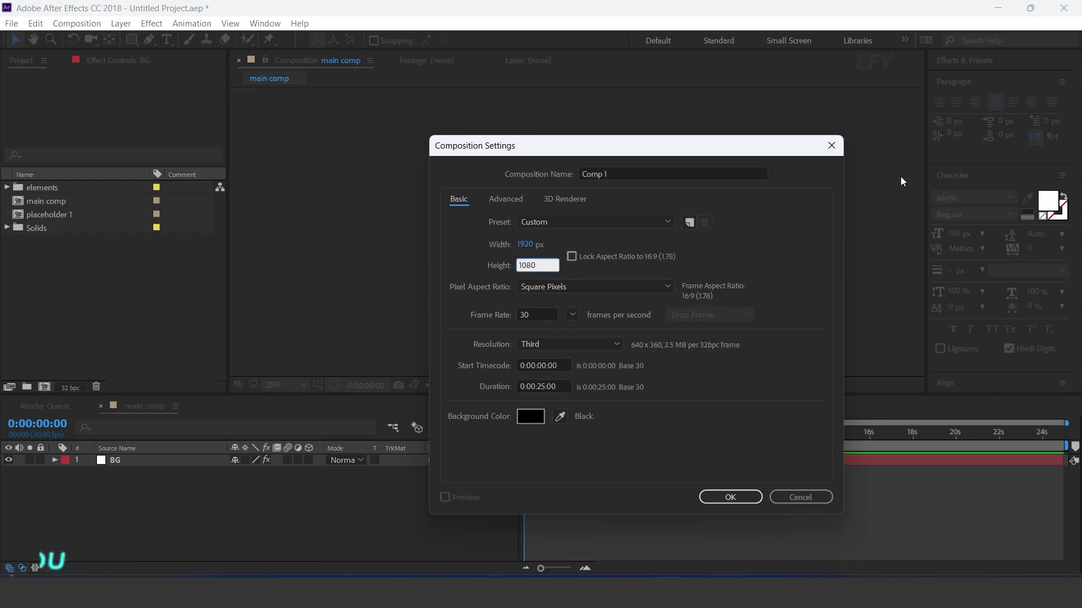
left_click_drag(613, 175, 579, 175)
type("BG c")
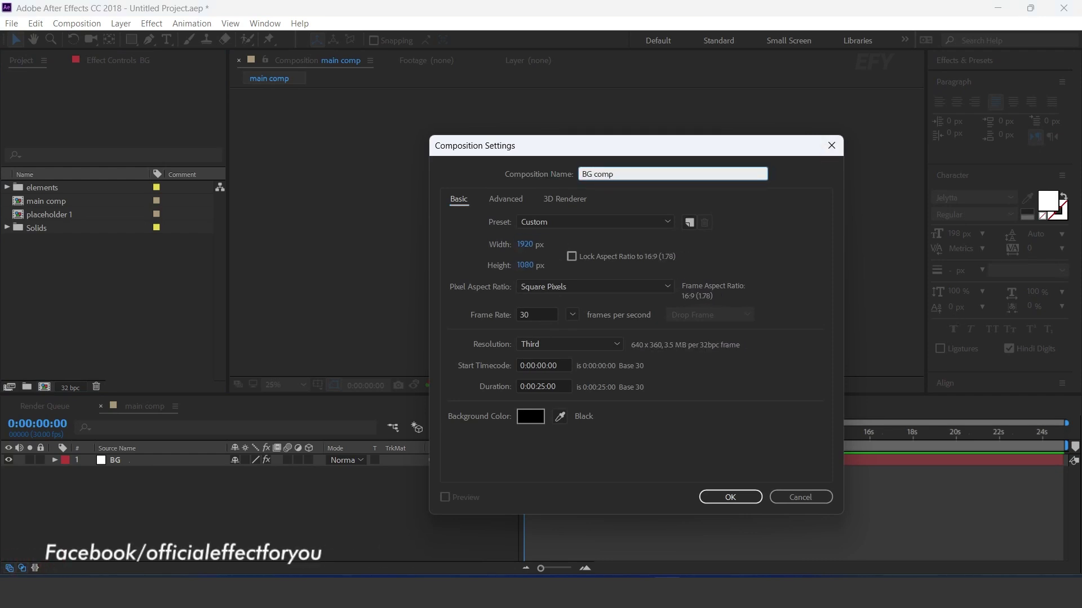
type("omp1")
key("Return")
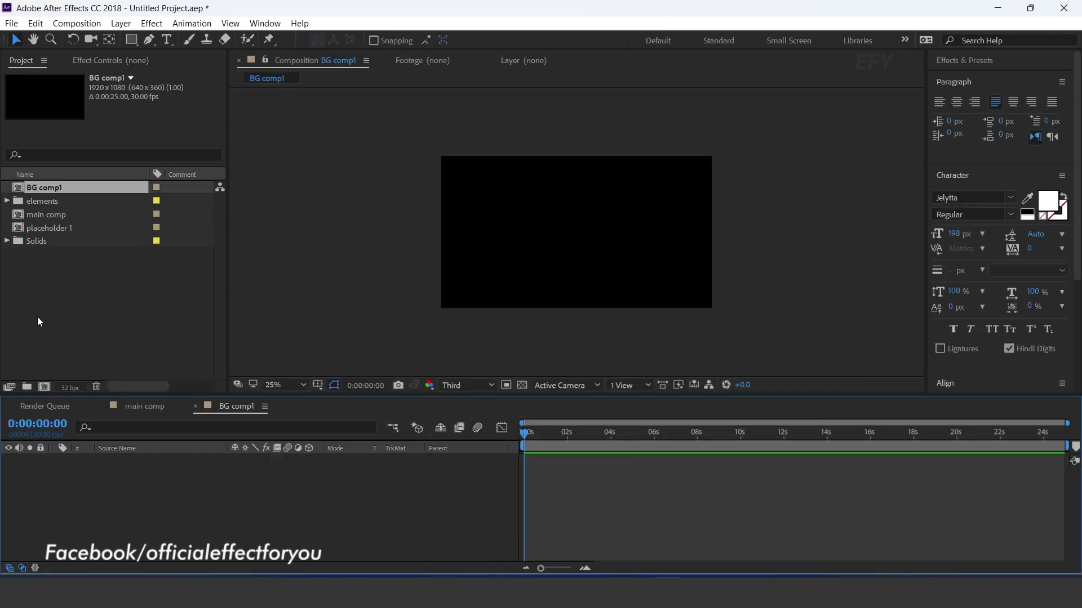
Place placeholder 1 inside BG comp1, and nest BG comp1 above the BG layer in main comp
left_click_drag(59, 226, 183, 510)
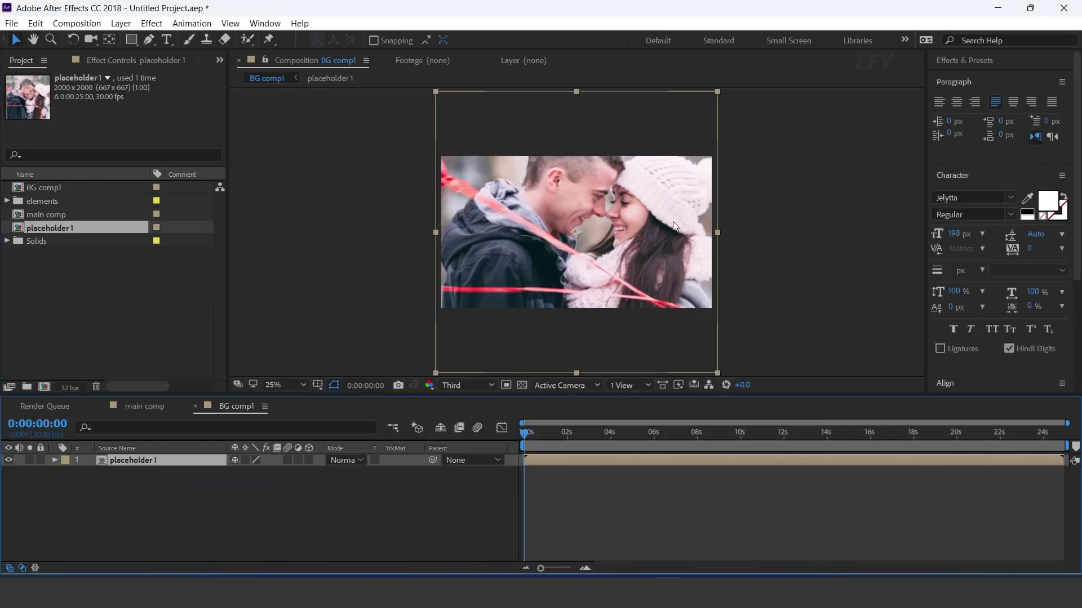
left_click(195, 406)
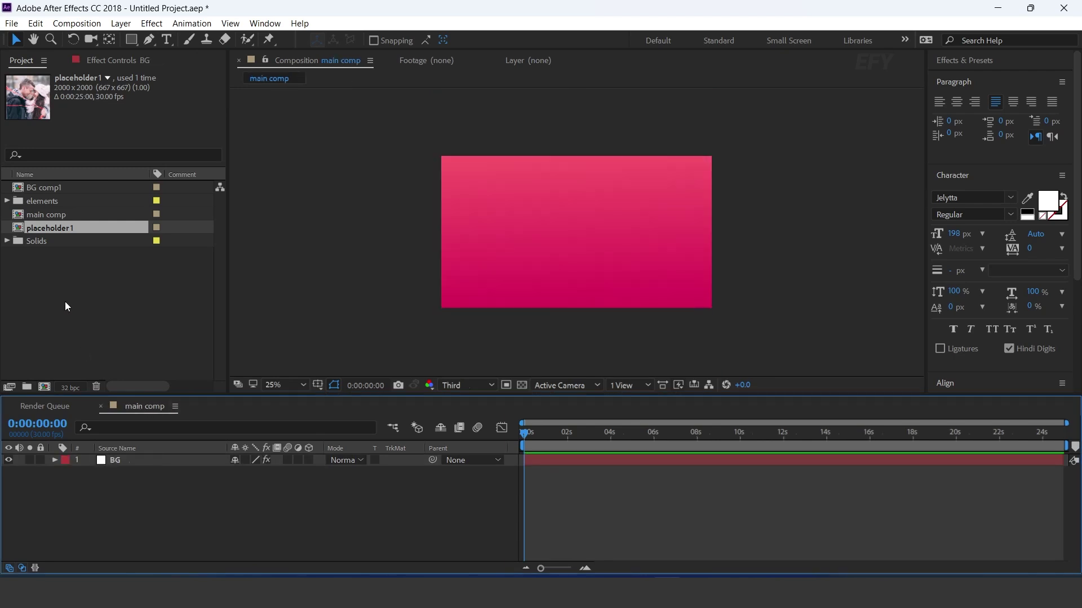
left_click(59, 272)
left_click(33, 187)
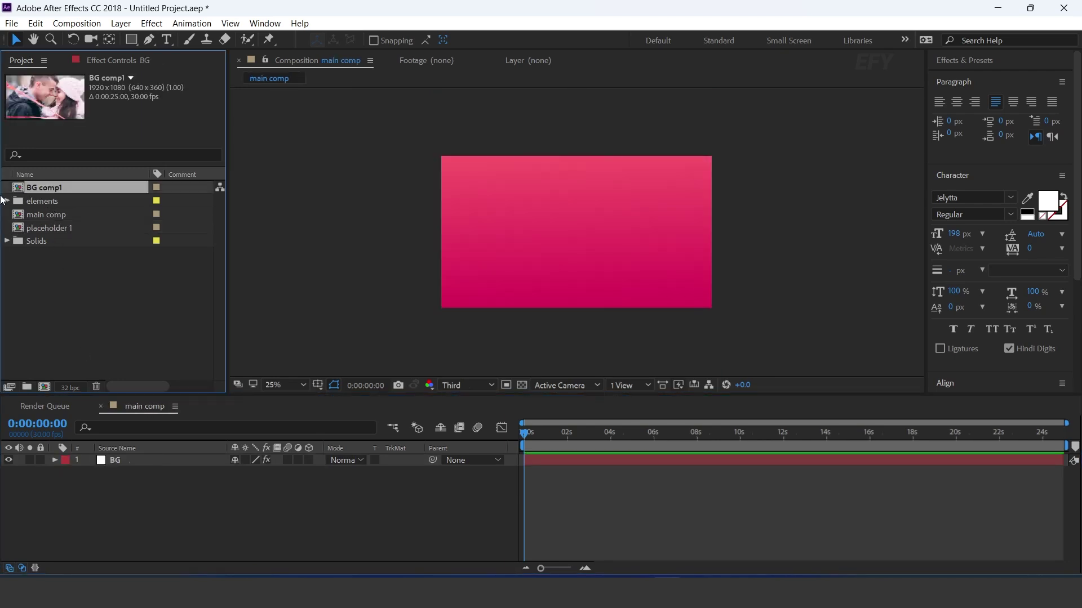
left_click_drag(21, 190, 146, 455)
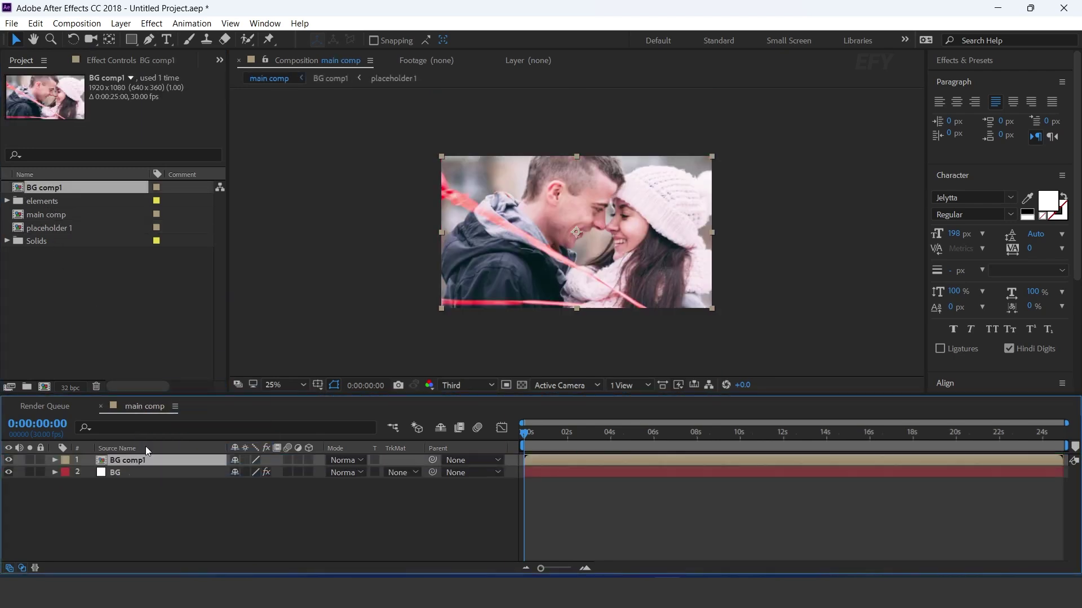
Set the BG comp1 layer's blending mode to Multiply and its opacity to 40%
left_click(361, 459)
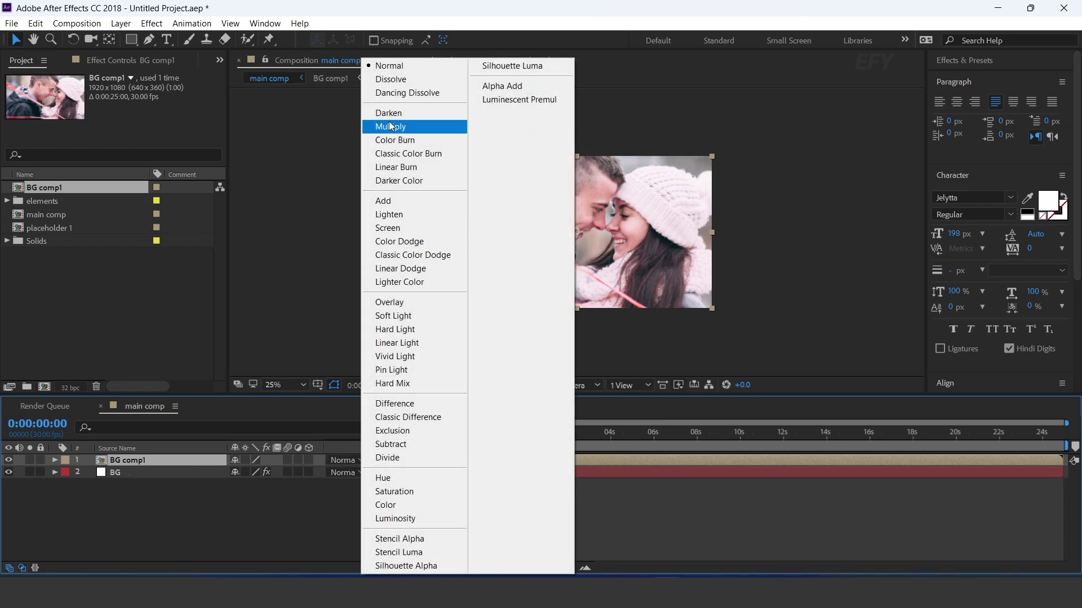
left_click(401, 127)
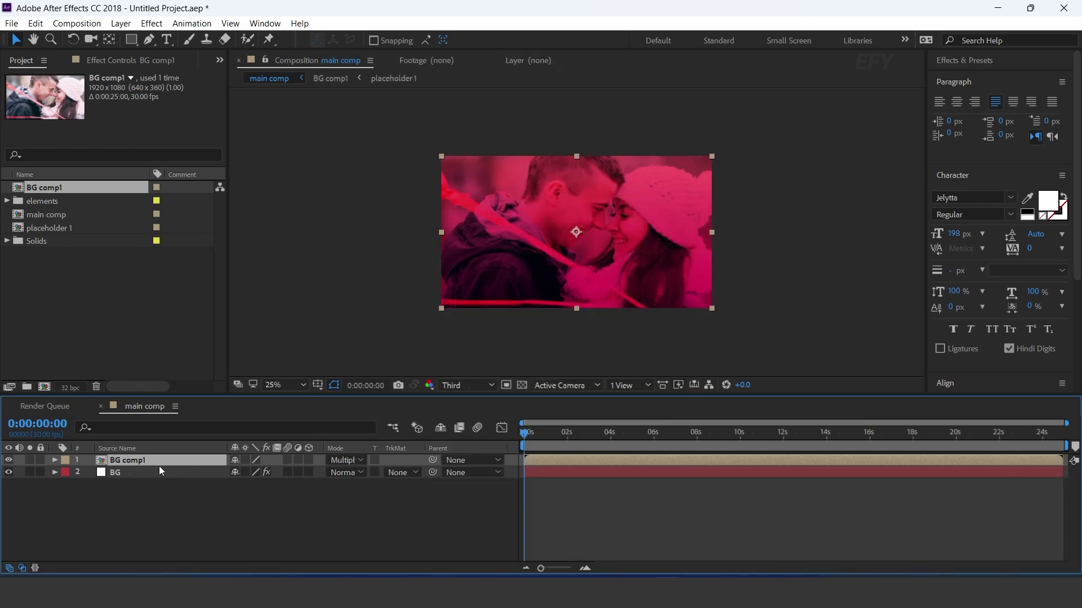
key("t")
left_click(241, 472)
type("40")
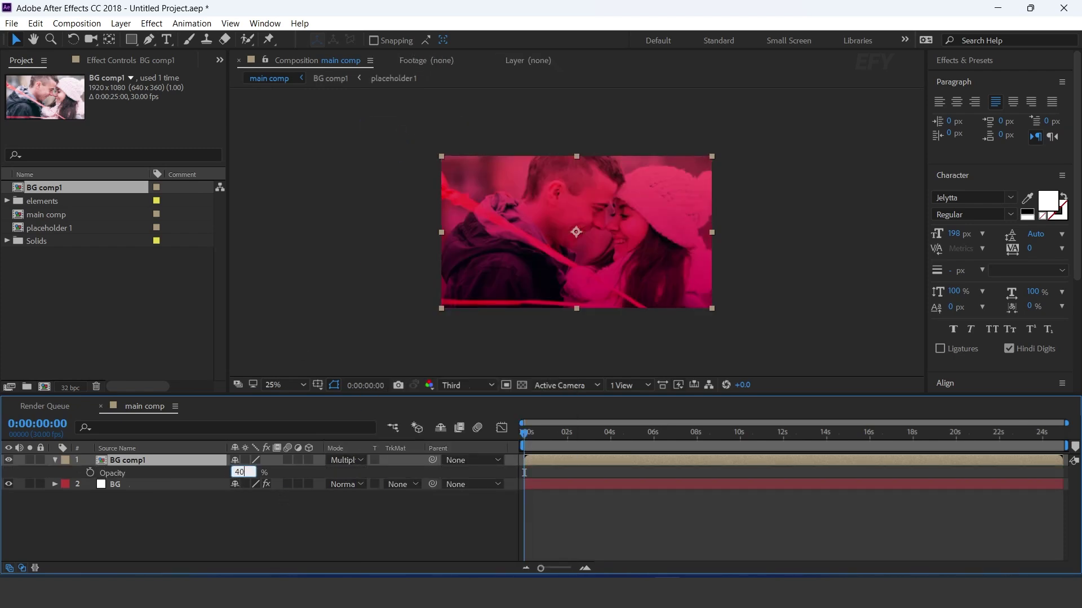
key("Return")
left_click(306, 521)
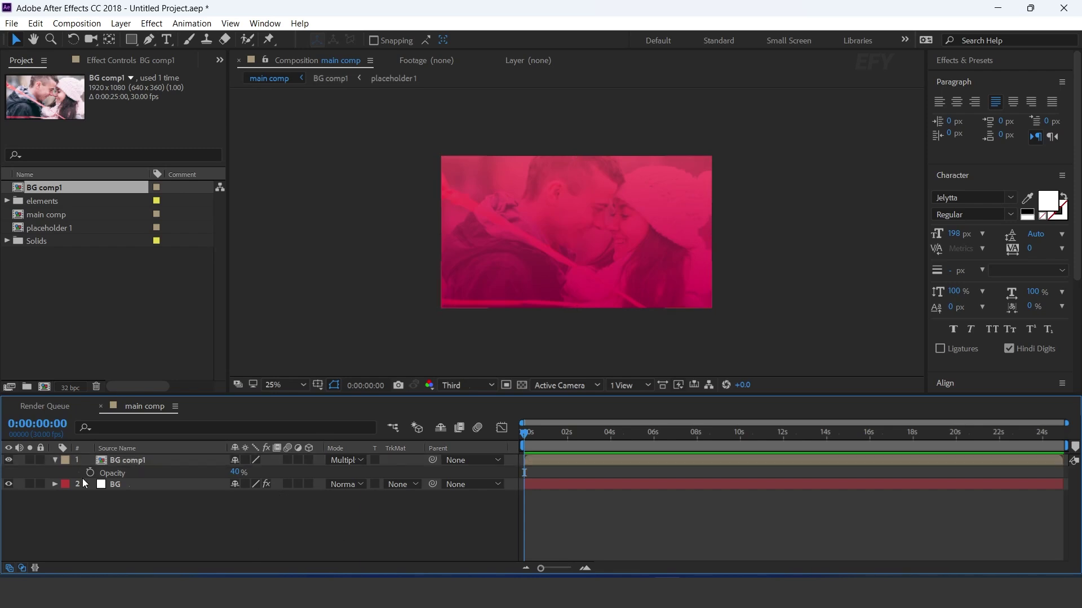
left_click(56, 460)
Add BG.mp4 from the elements folder above BG comp1 in main comp and set its blending mode to Screen
left_click(39, 330)
left_click(7, 201)
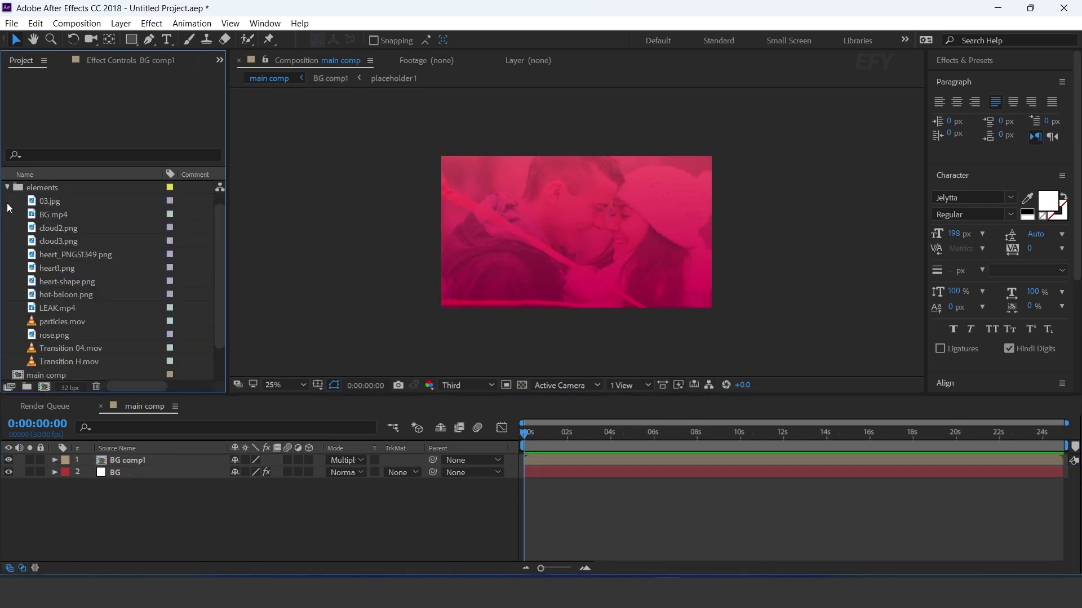
left_click(56, 321)
left_click(42, 214)
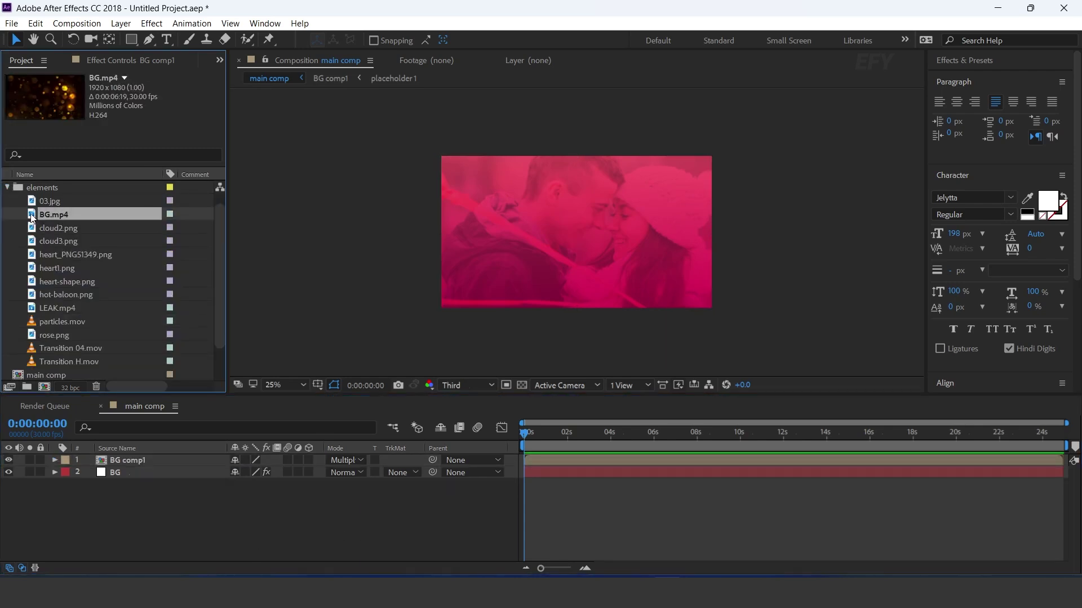
left_click_drag(31, 219, 160, 456)
left_click(329, 461)
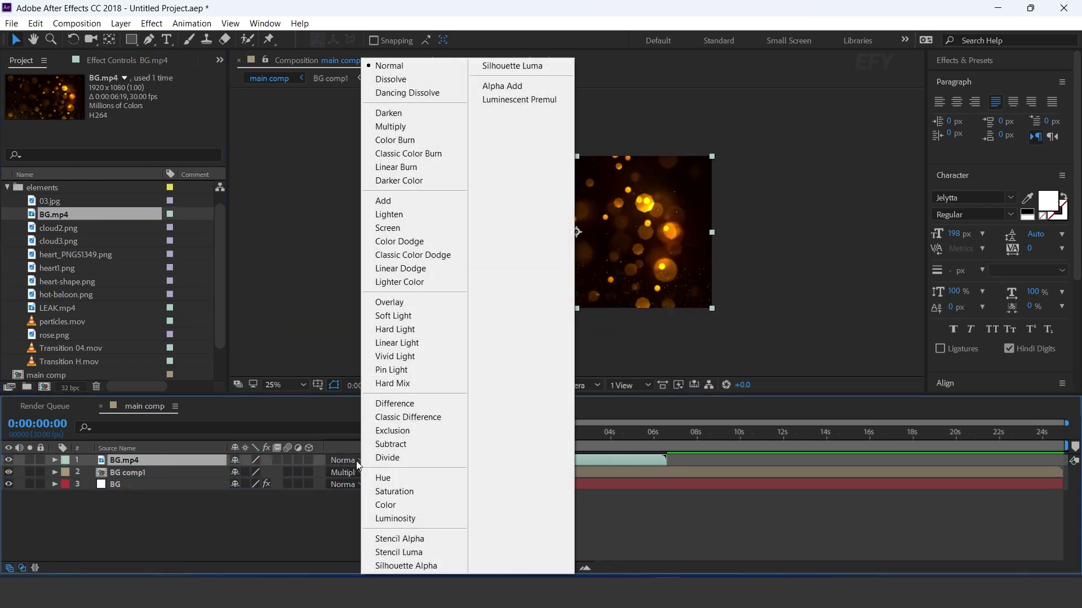
left_click(400, 227)
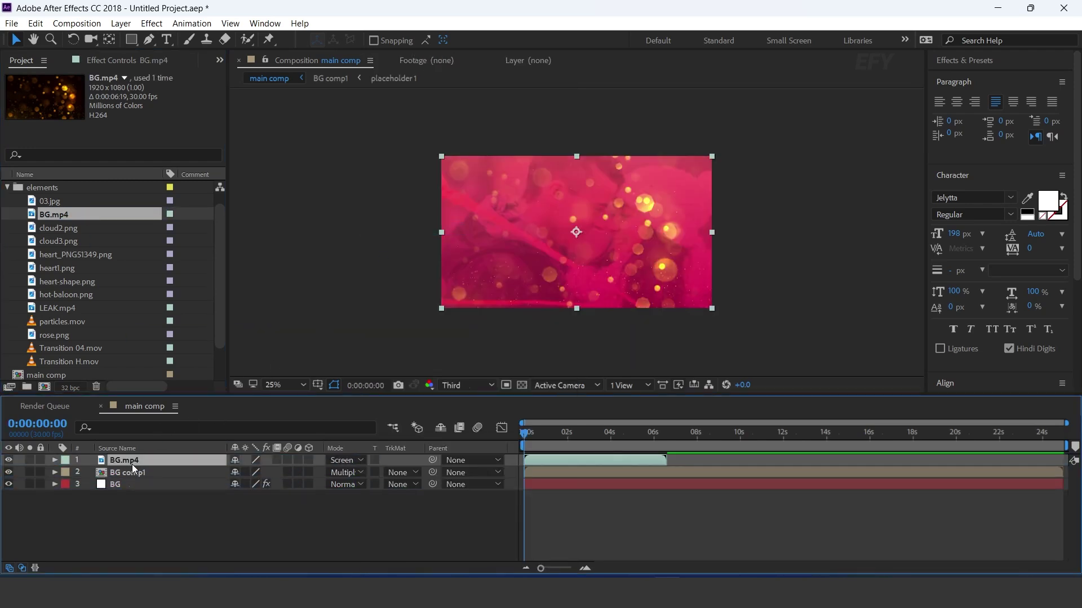
Apply the Tint effect to the BG.mp4 layer and scrub the timeline to 0:00:00:18 to check it
key("ctrl+space")
type("tint")
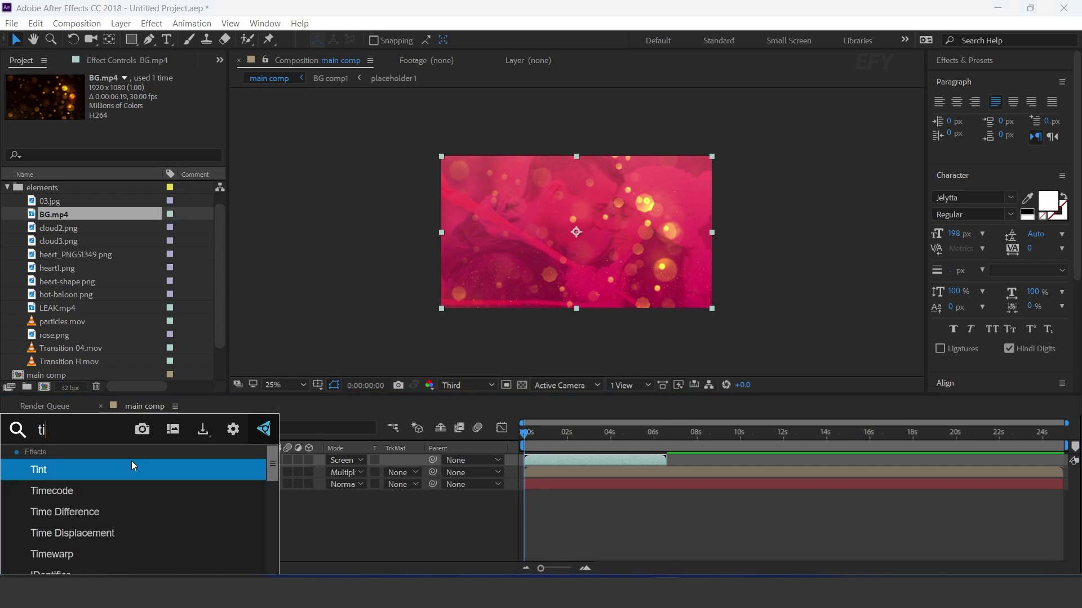
key("Return")
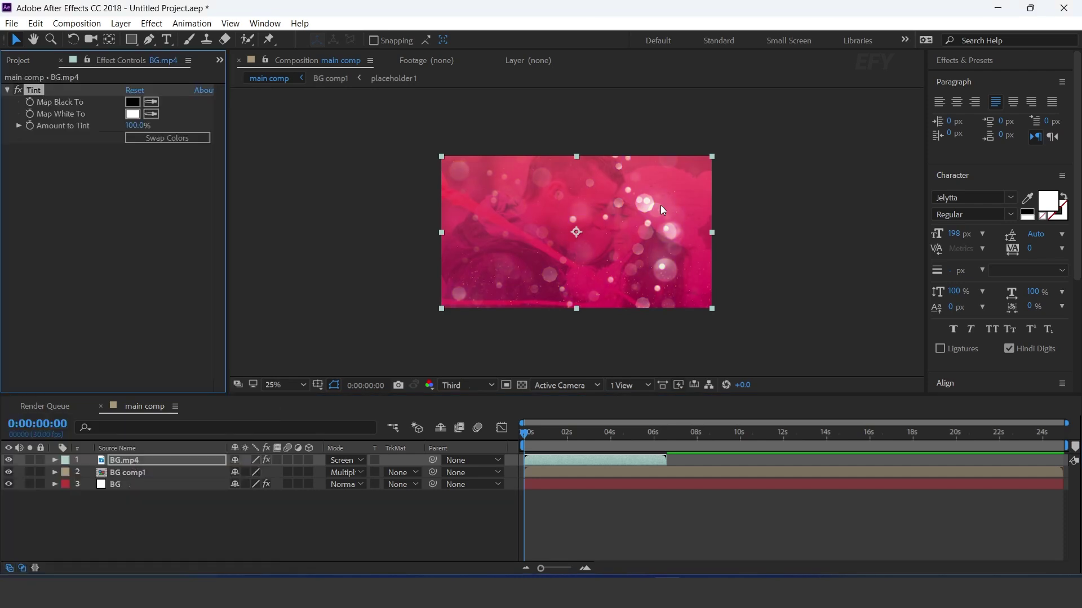
mouse_move(542, 431)
left_mouse_down()
mouse_move(614, 435)
mouse_move(537, 435)
left_mouse_up()
Set the BG.mp4 layer's opacity to 80% and collapse its properties
left_click(170, 460)
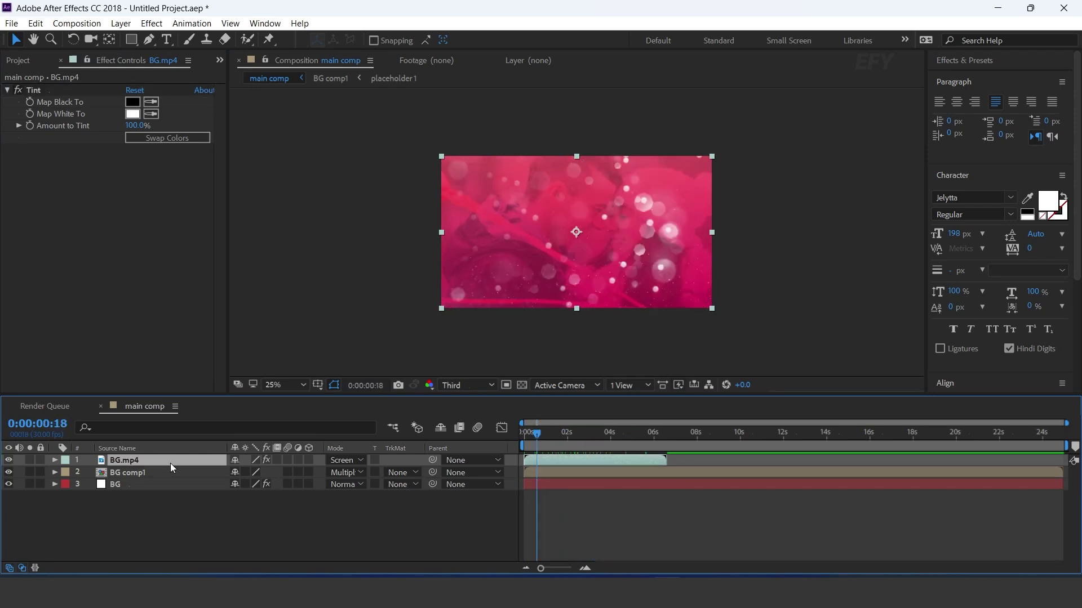
key("t")
left_click(243, 472)
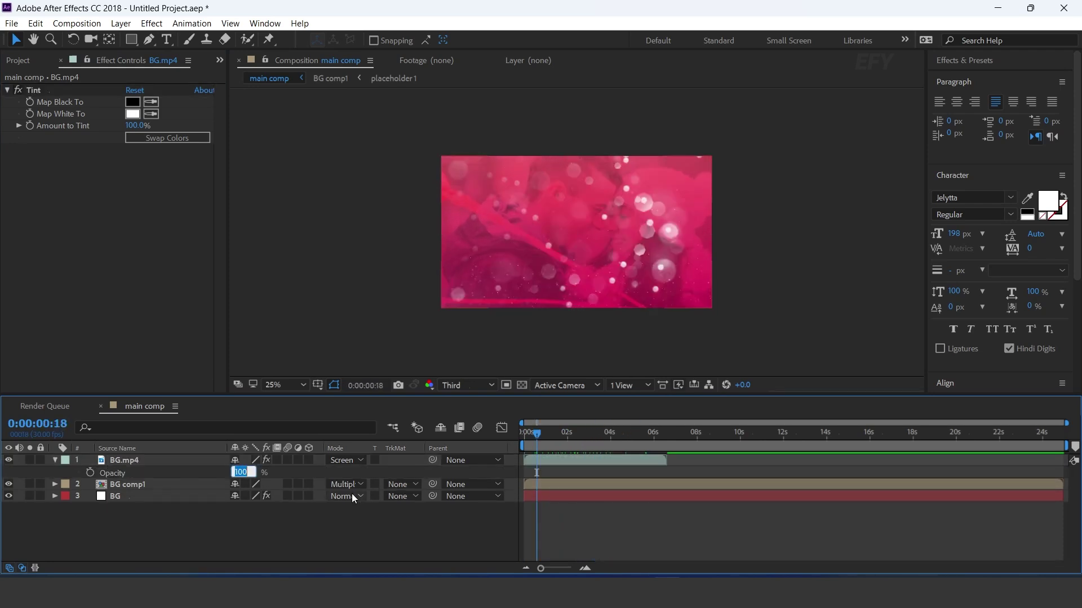
type("80")
key("Return")
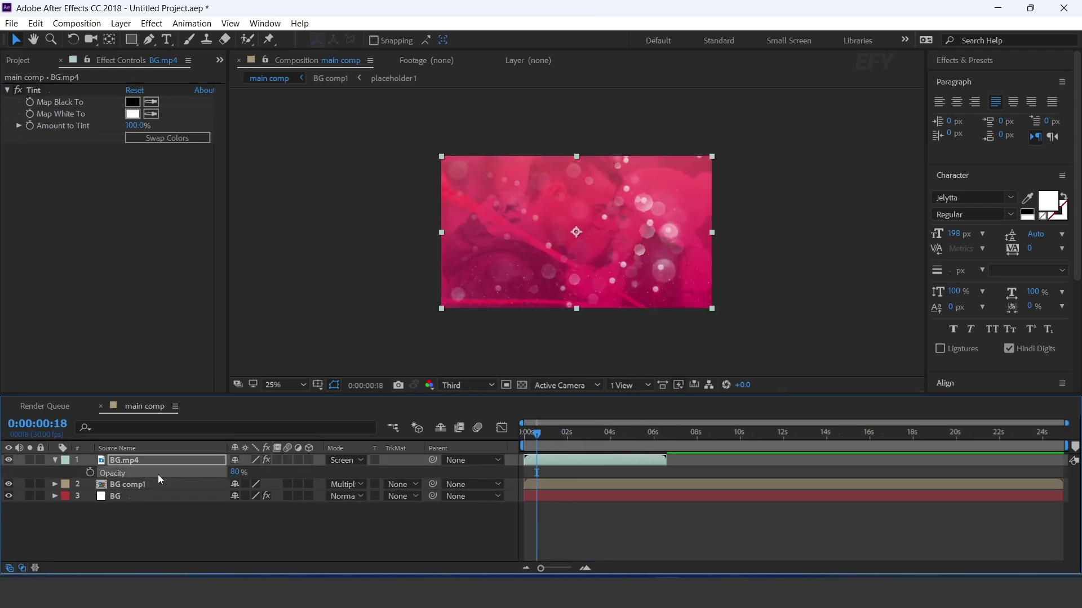
left_click(55, 461)
left_click(407, 537)
Create a 2000 x 2000 px composition named "heart shape"
left_click(21, 60)
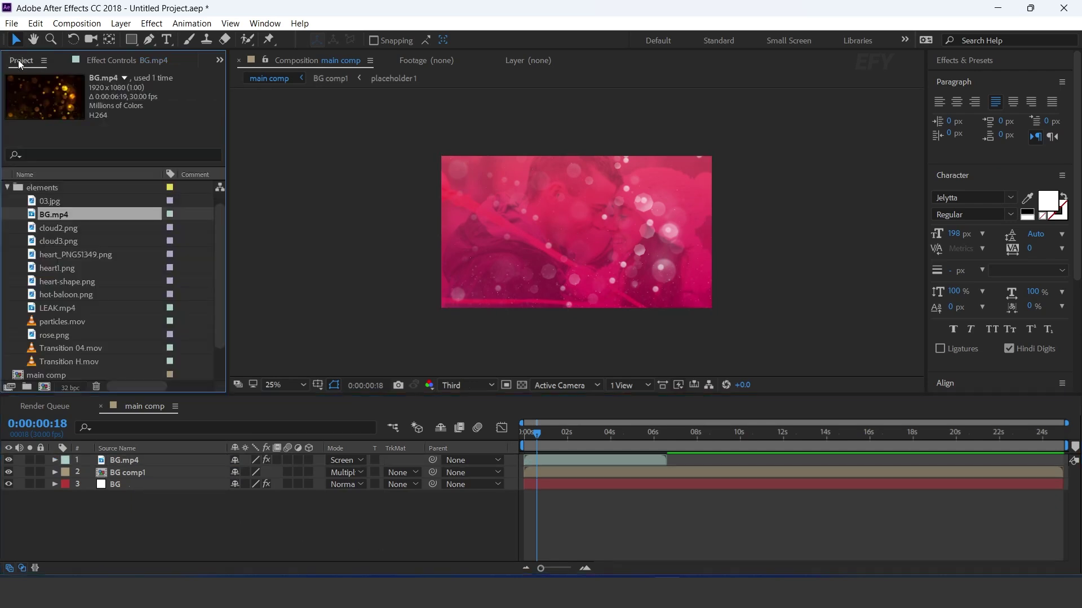
scroll(131, 334, "down", 2)
left_click(68, 373)
left_click(45, 387)
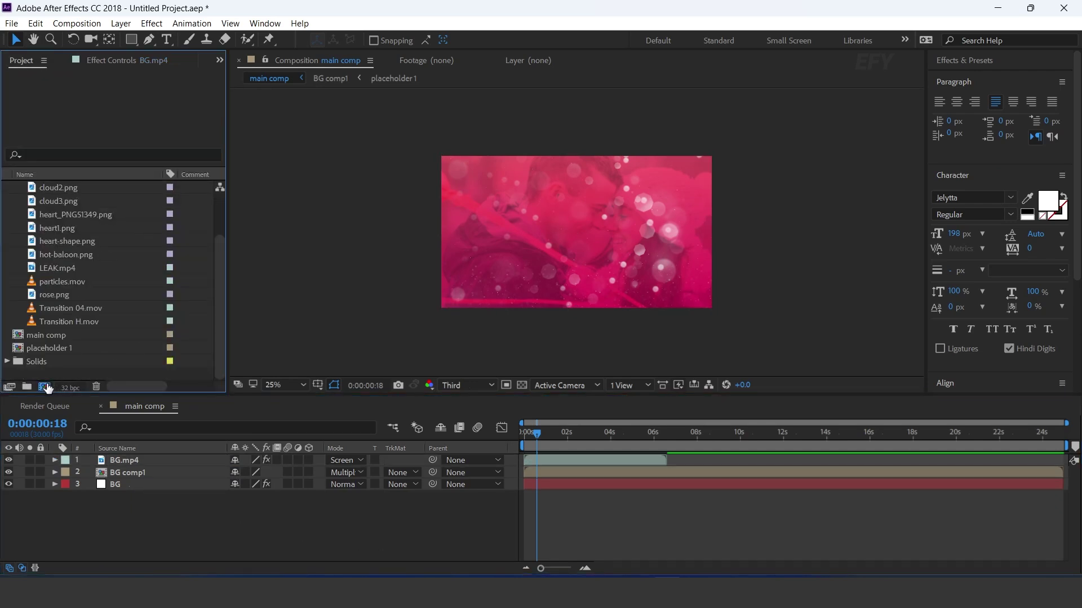
left_click(534, 244)
type("2000")
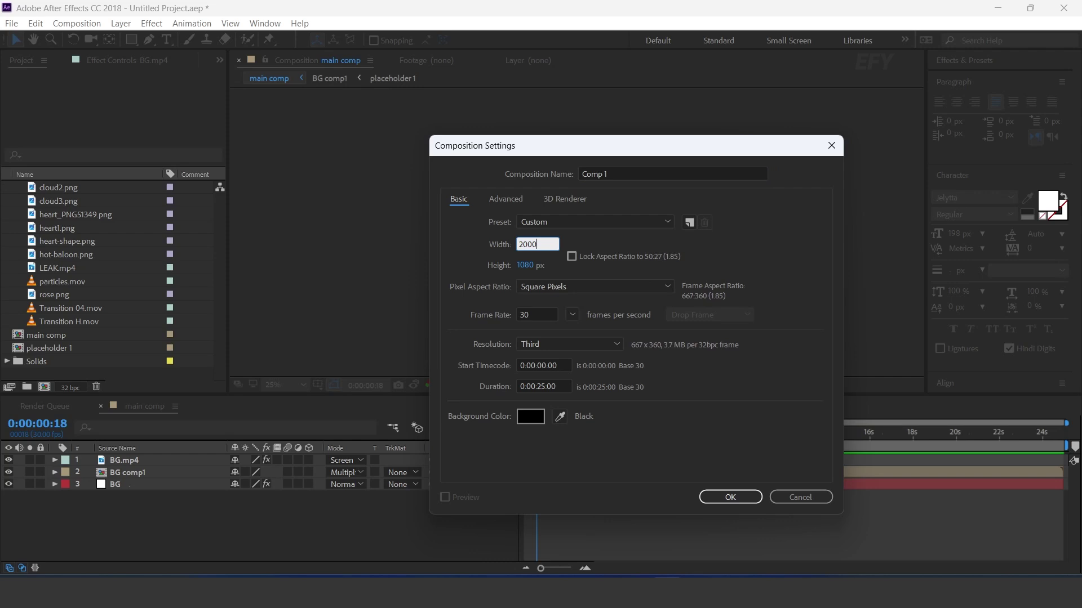
key("Tab")
type("2000")
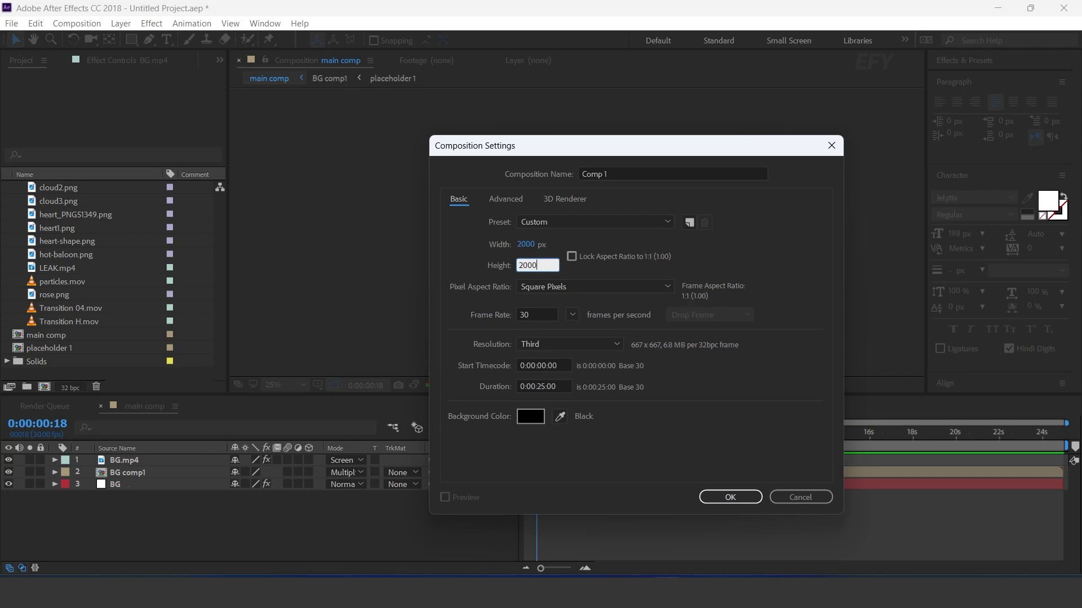
left_click(586, 174)
type("heaart shape")
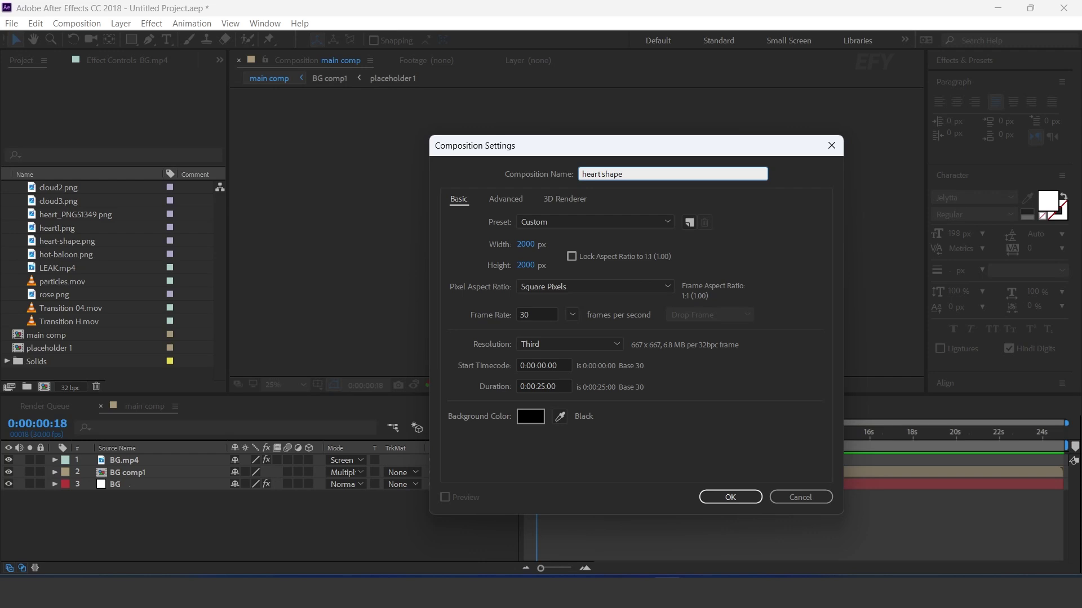
key("Return")
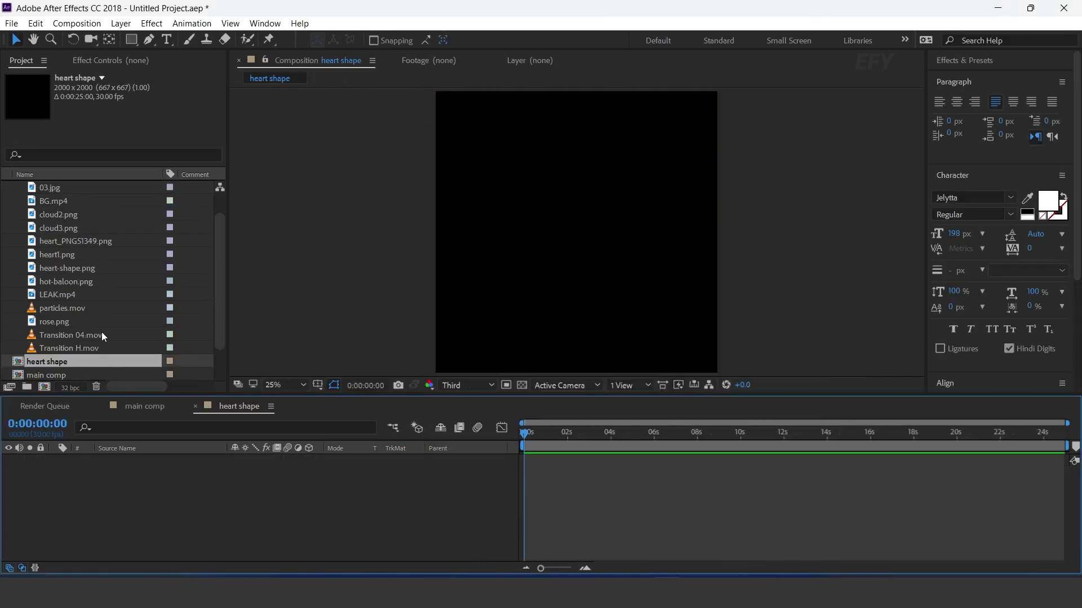
Place heart-shape.png in the heart shape composition and close that composition's timeline
left_click_drag(73, 268, 237, 520)
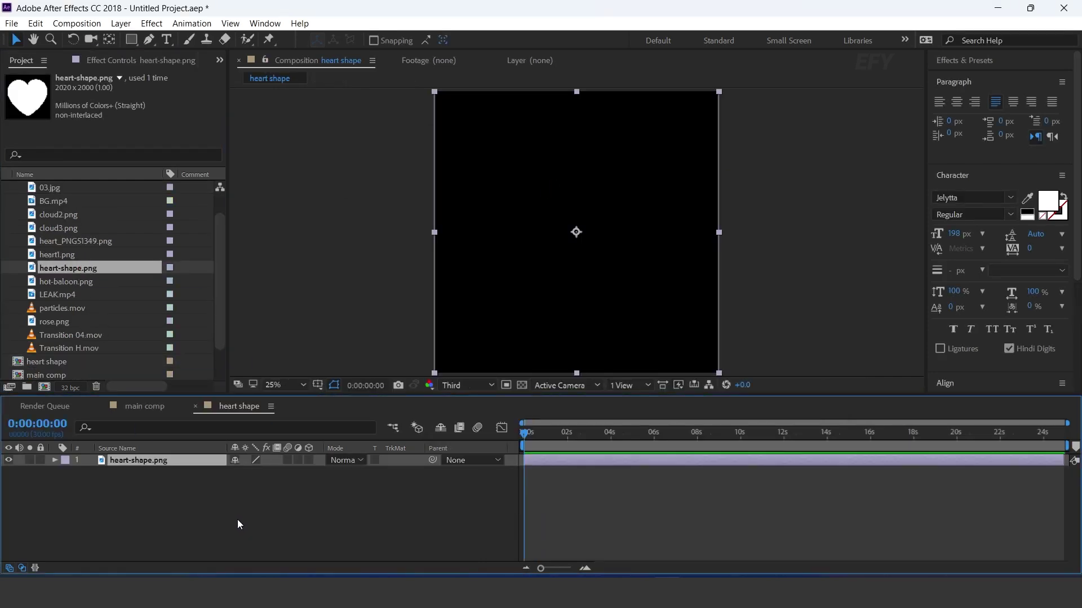
key("comma")
left_click(307, 507)
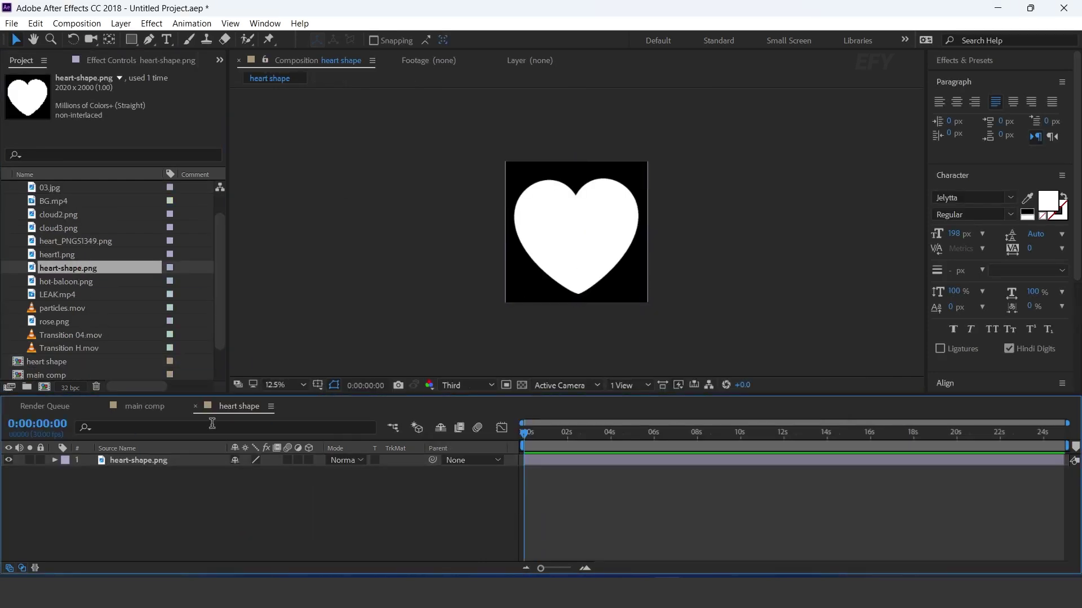
left_click(195, 406)
Create a 2000 x 2000 px composition named "media 1"
scroll(76, 303, "down", 3)
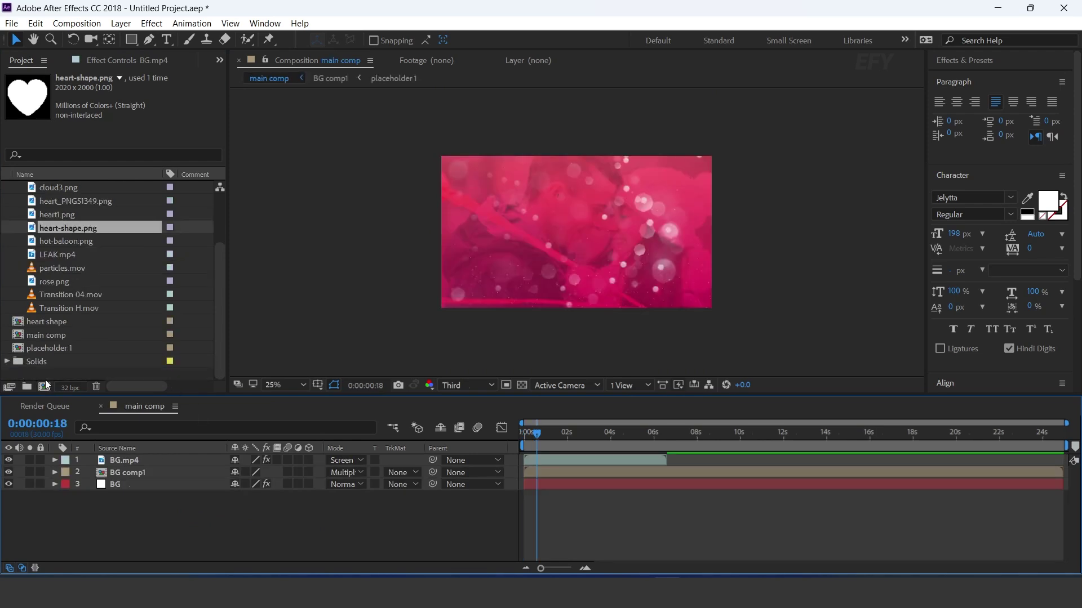
left_click(46, 378)
left_click(44, 387)
type("media 1")
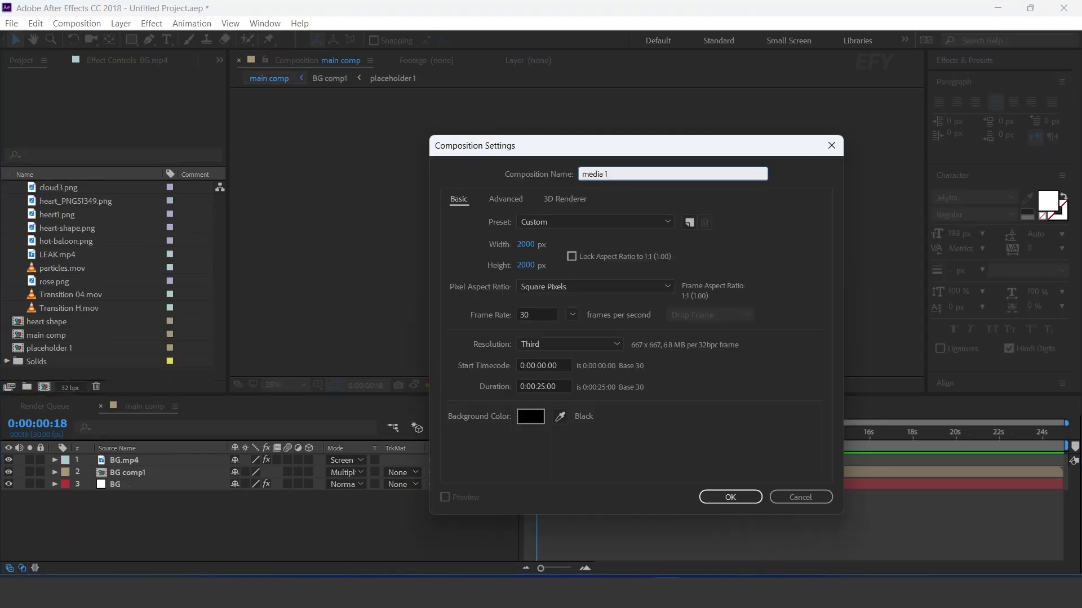
key("Return")
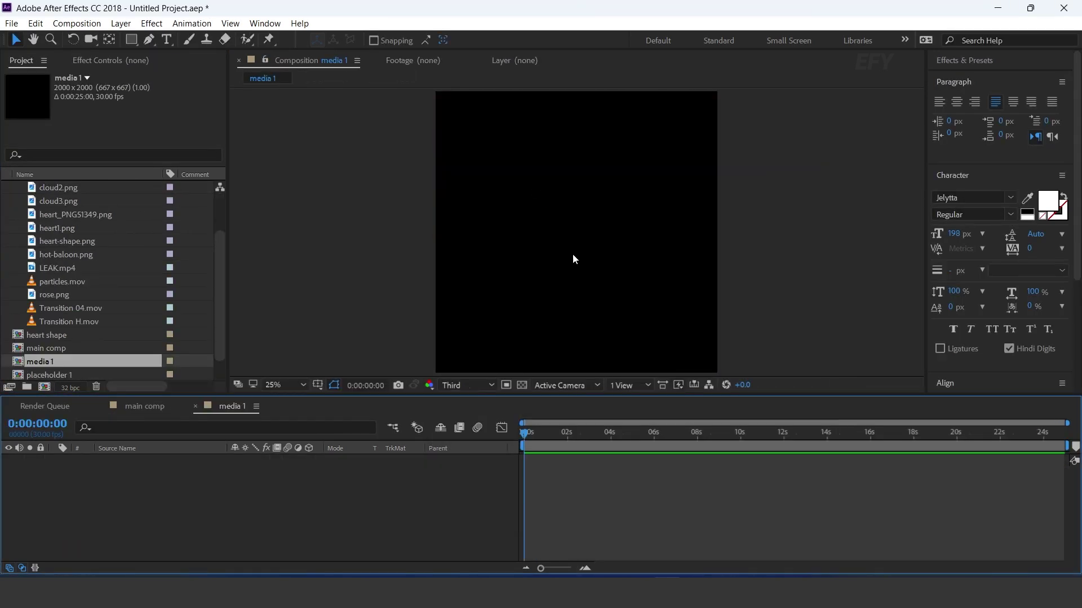
Place the heart shape composition in media 1 as its first layer
scroll(575, 253, "down", 2)
scroll(625, 247, "up", 1)
scroll(82, 347, "down", 2)
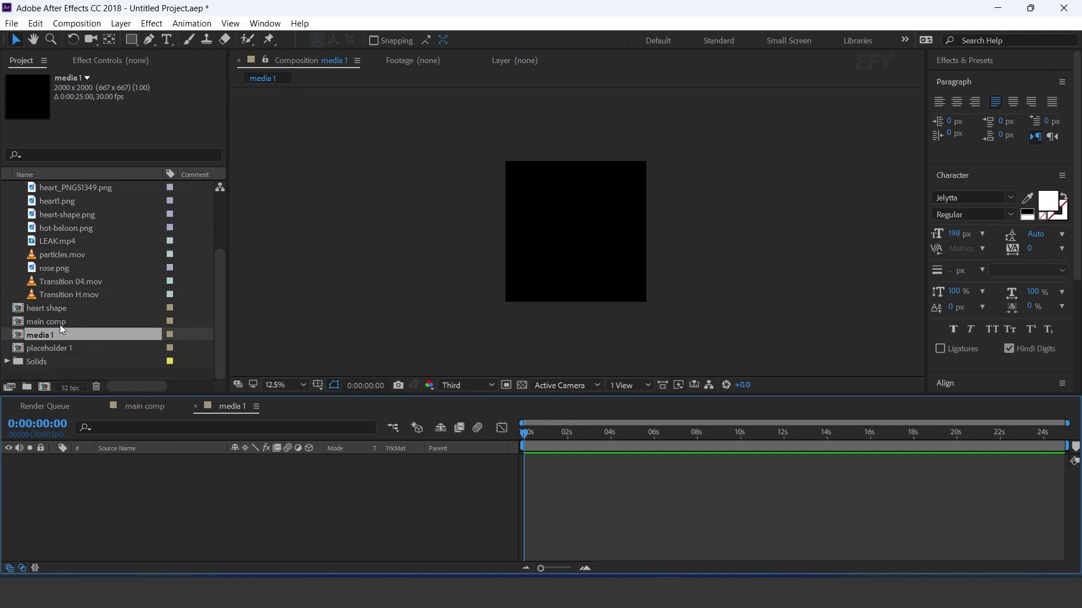
left_click(30, 311)
left_click_drag(18, 311, 161, 515)
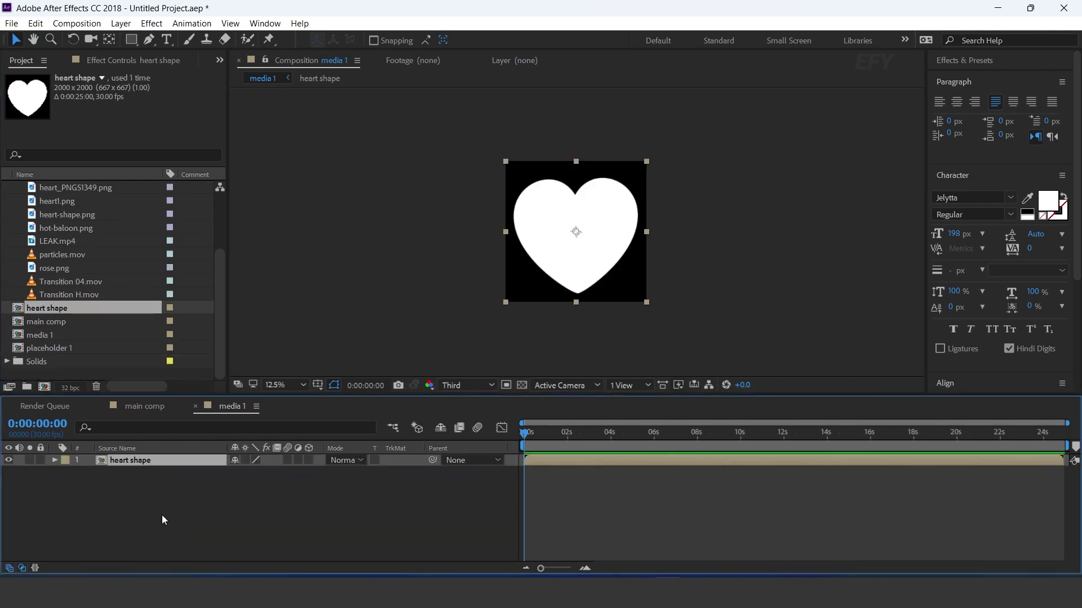
left_click(167, 506)
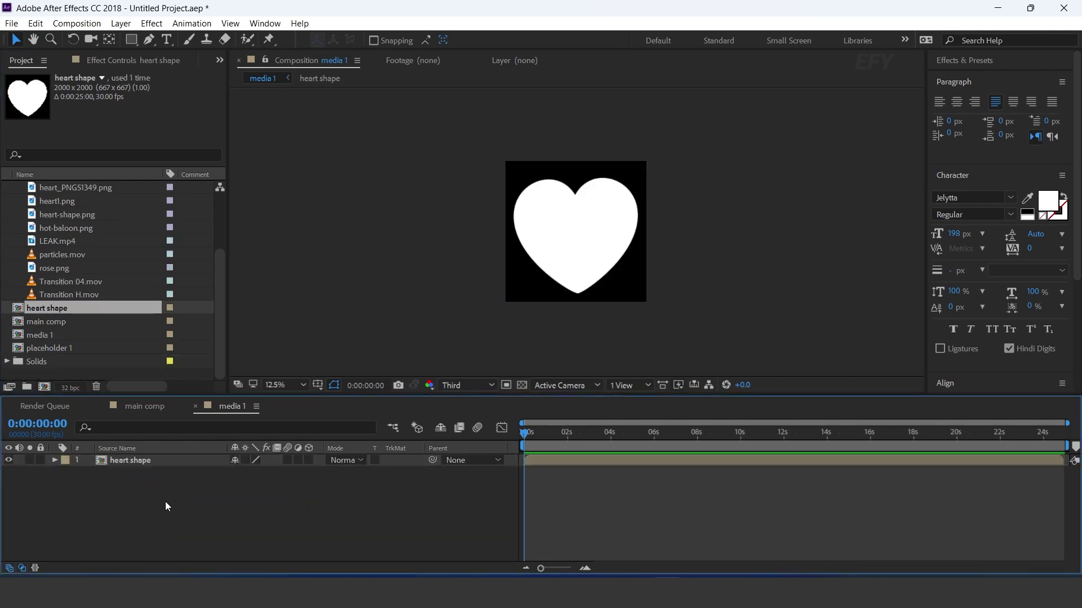
Add placeholder 1 above the heart shape layer in media 1, and a second heart shape copy on top
left_click(53, 349)
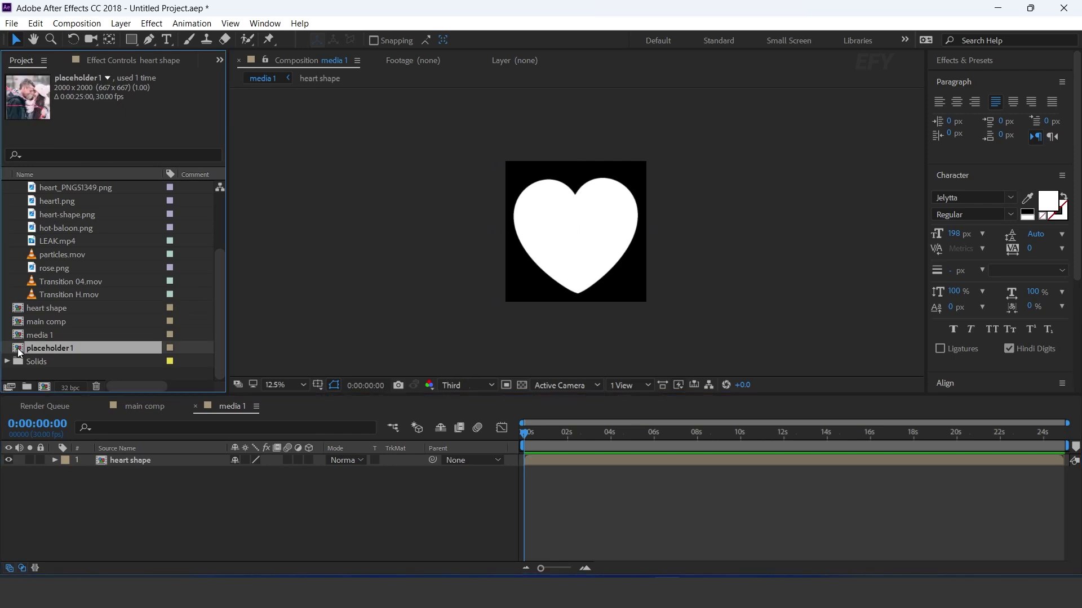
left_click_drag(18, 352, 127, 458)
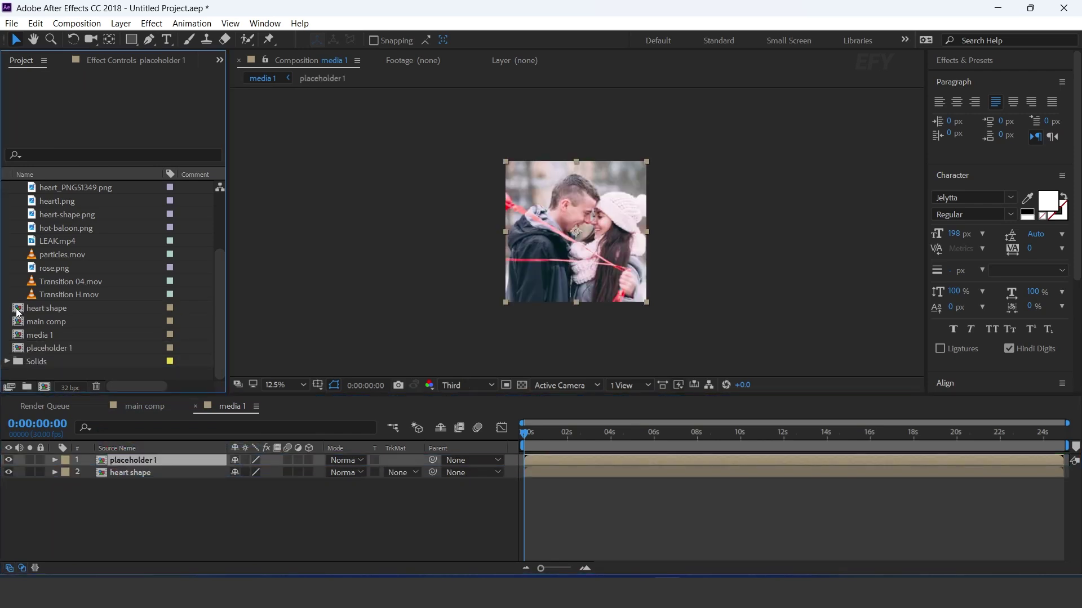
left_click(22, 311)
left_click_drag(19, 311, 129, 458)
Set the placeholder 1 layer's track matte to Alpha Matte "heart shape"
left_click(151, 473)
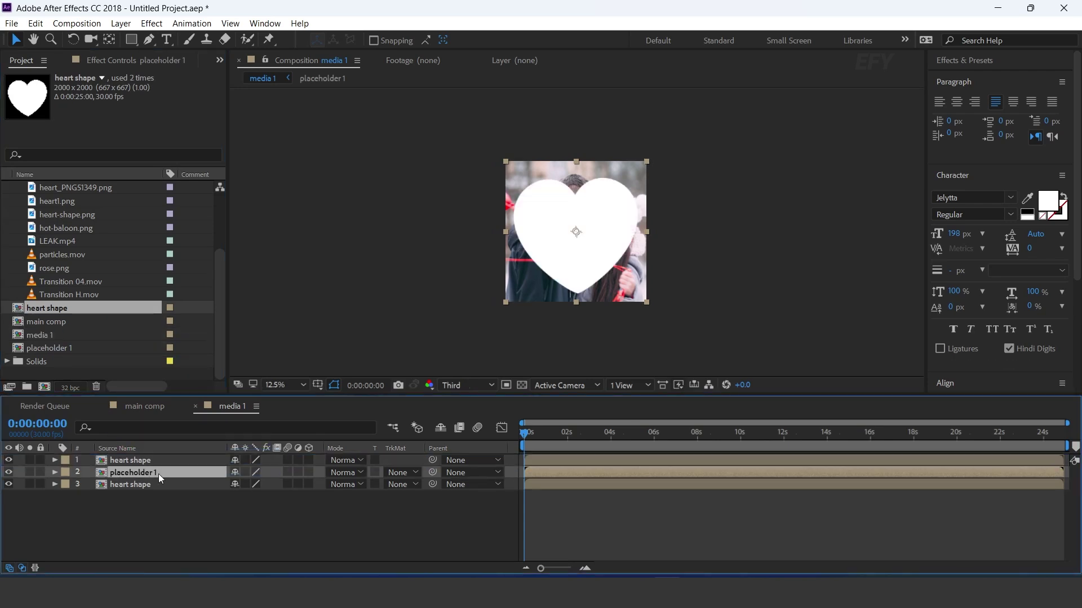
left_click(404, 480)
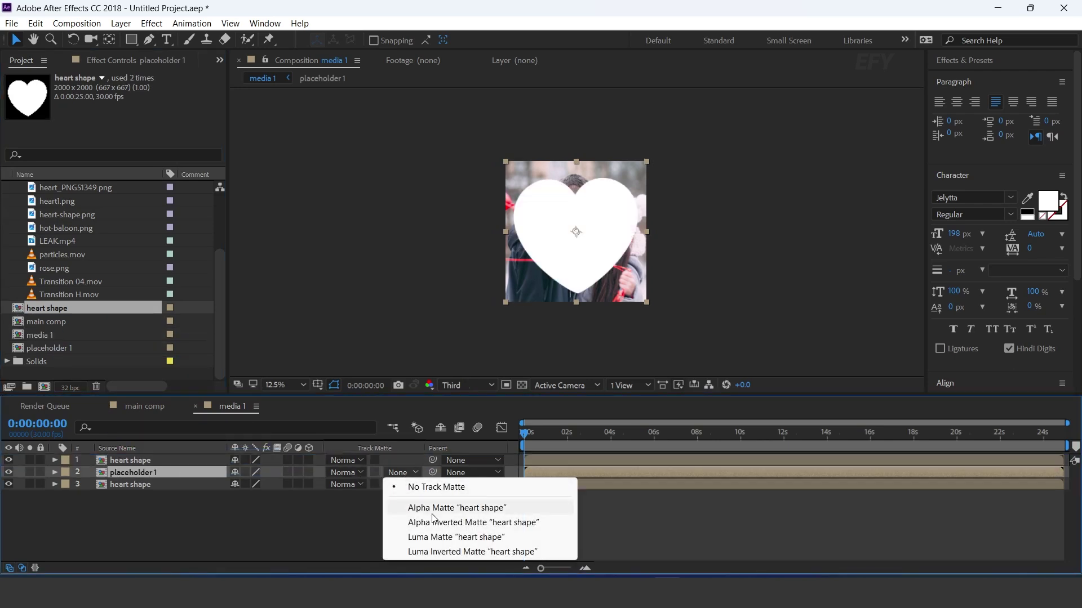
left_click(457, 504)
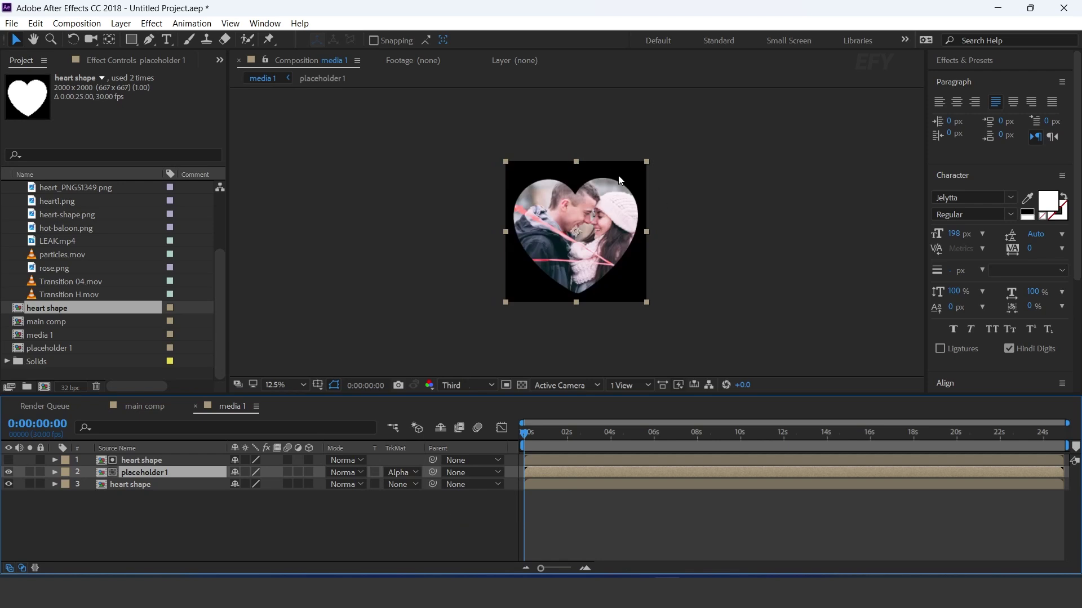
Set the scale of the heart shape layer beneath placeholder 1 to 105%
left_click(129, 486)
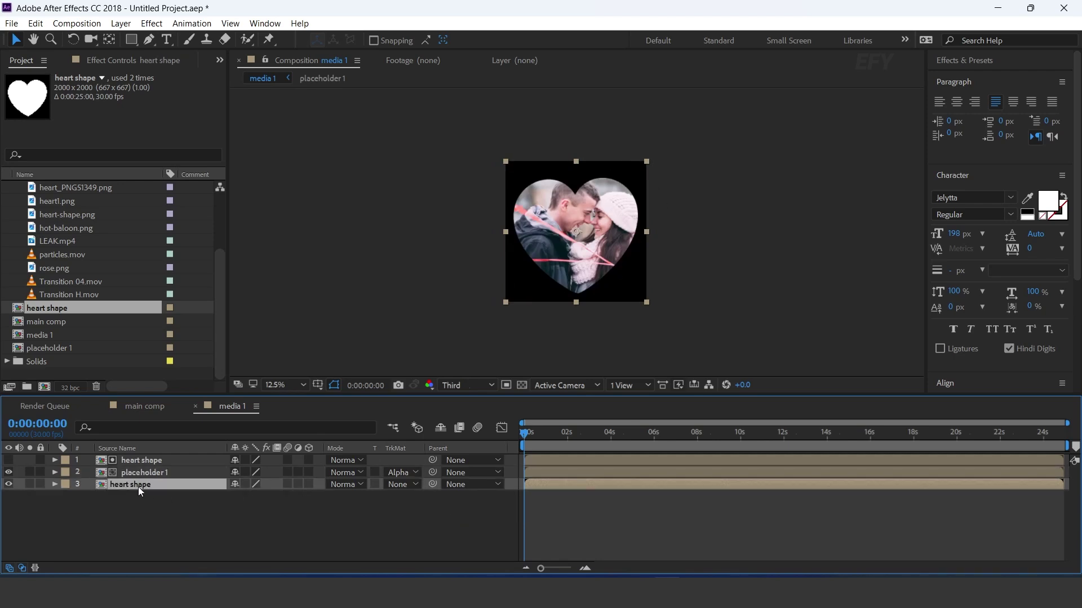
key("s")
left_click(276, 497)
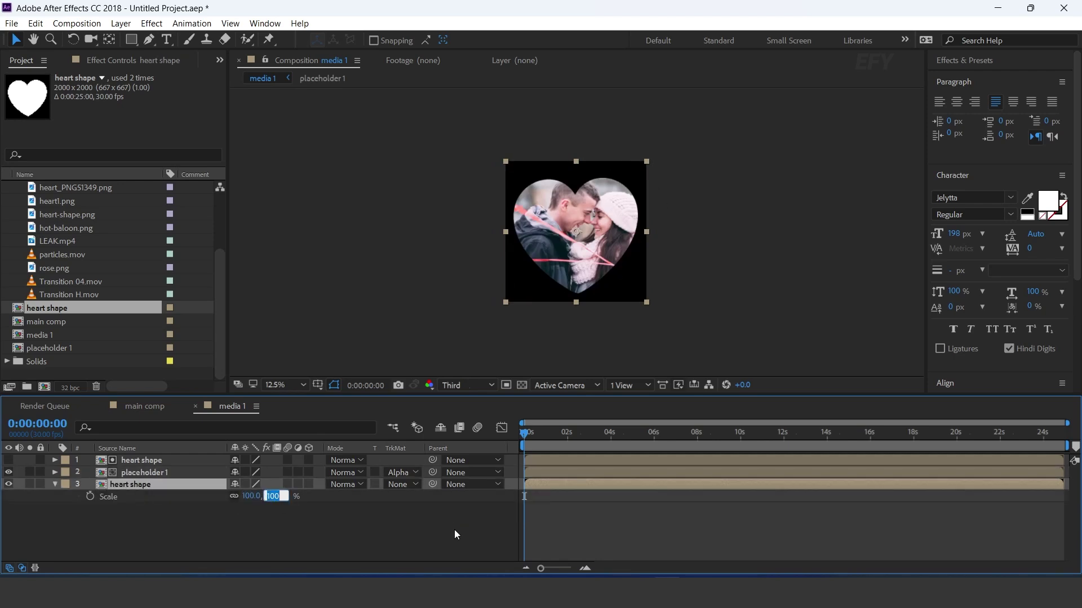
type("105")
key("Return")
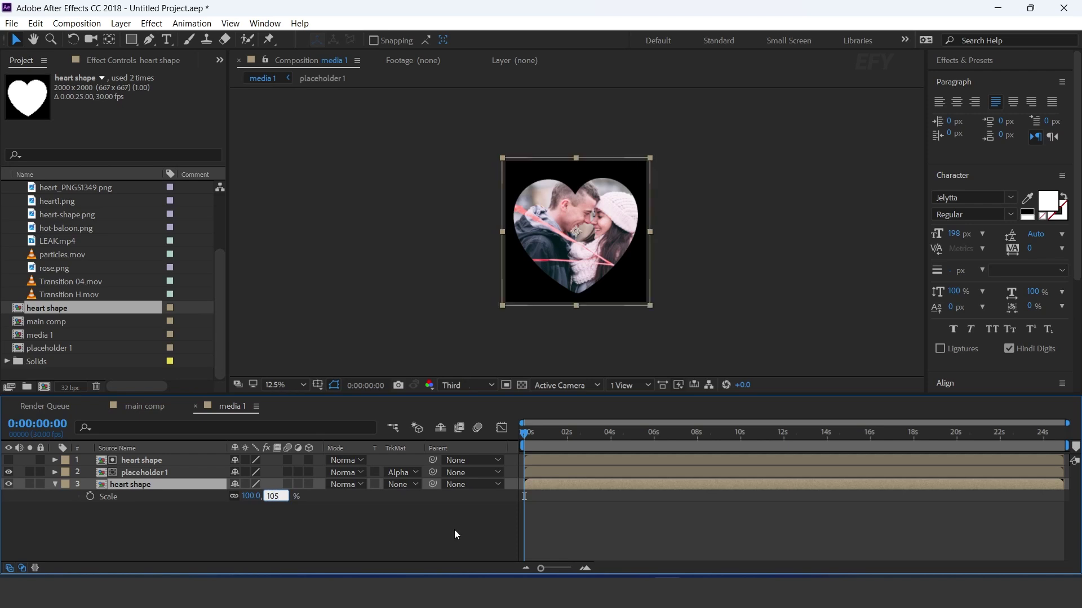
Apply the Fast Box Blur effect to the heart shape layer beneath placeholder 1 in media 1
left_click(514, 529)
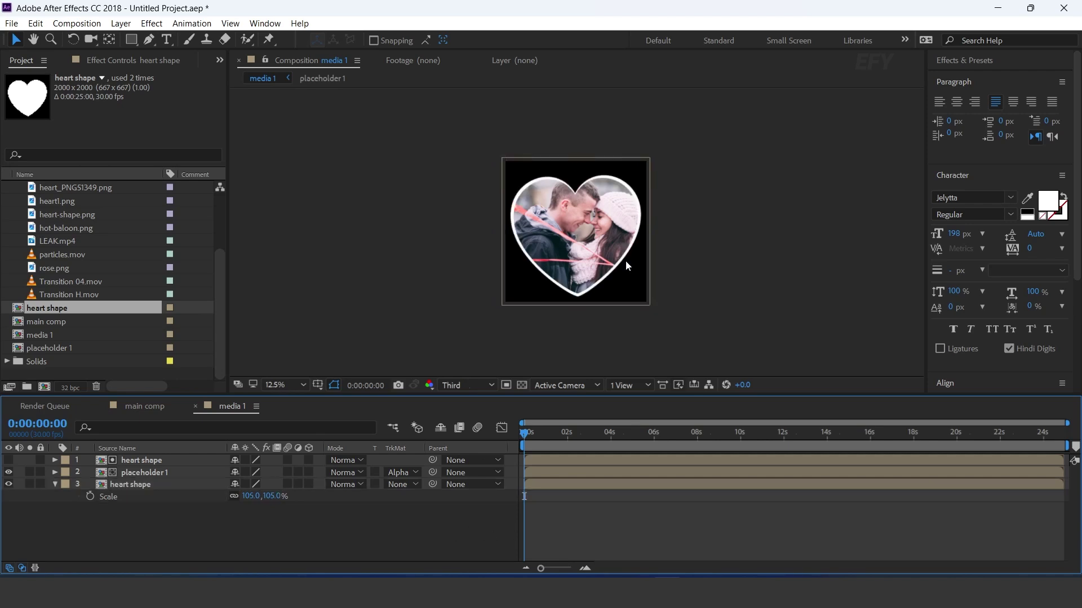
scroll(641, 262, "up", 1)
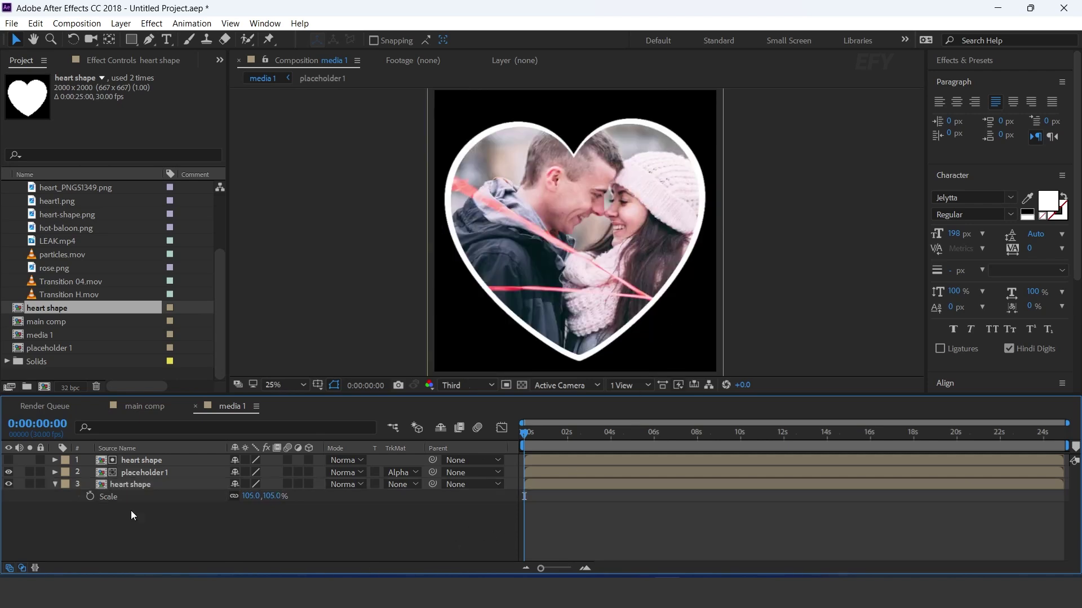
left_click(147, 485)
key("ctrl+space")
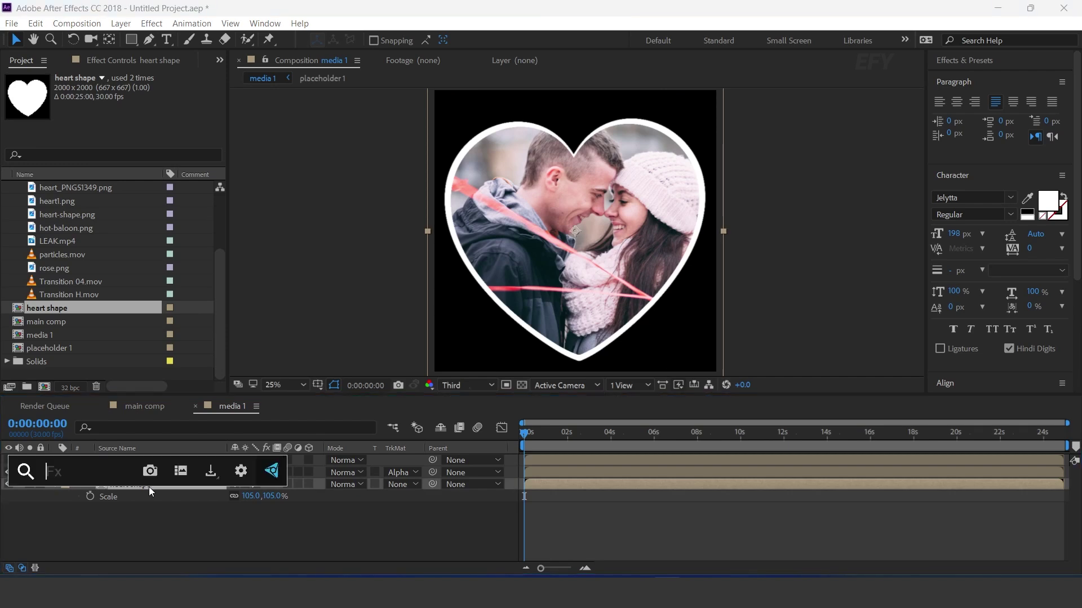
type("fas")
key("Up")
key("Return")
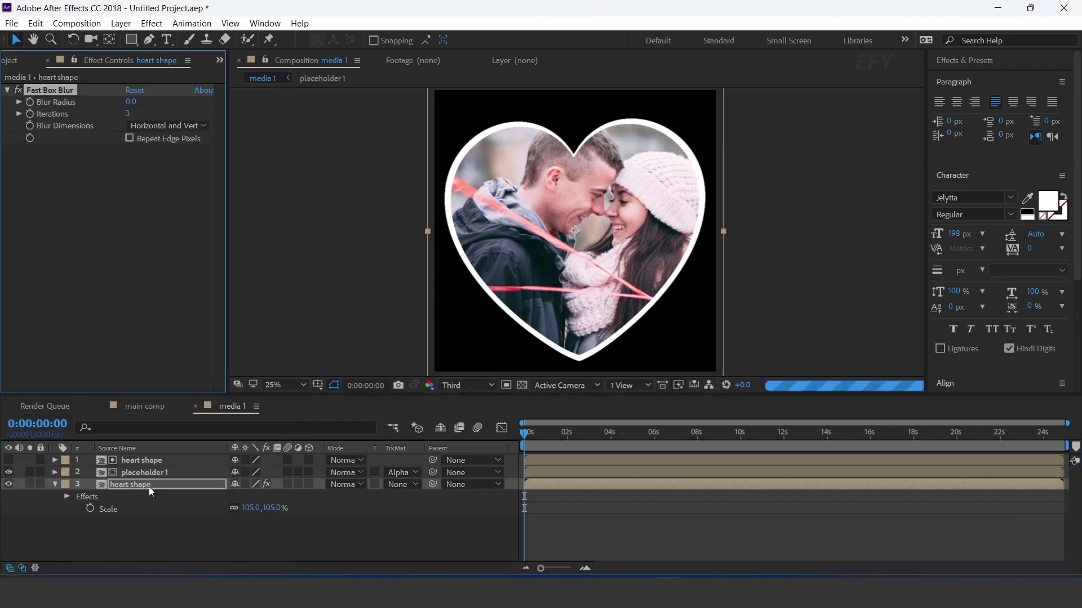
Set the Fast Box Blur iterations to 1 and the blur radius to 50
left_click(127, 114)
type("1")
key("Return")
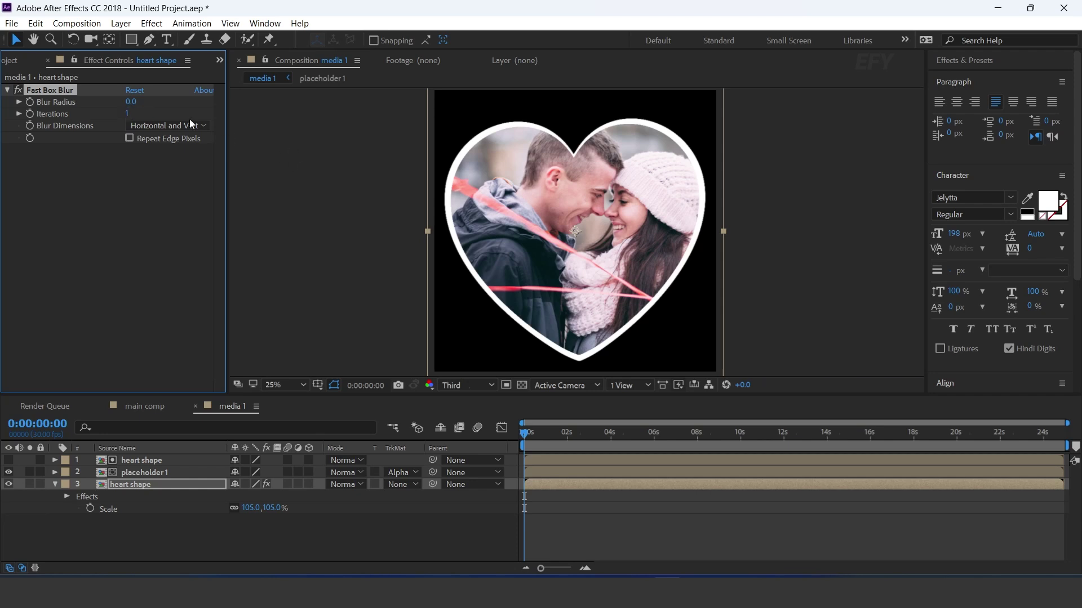
left_click(130, 101)
type("50")
key("Return")
Add a Fill effect to the blurred heart shape layer and set its color to pink, F6608E
key("ctrl+space")
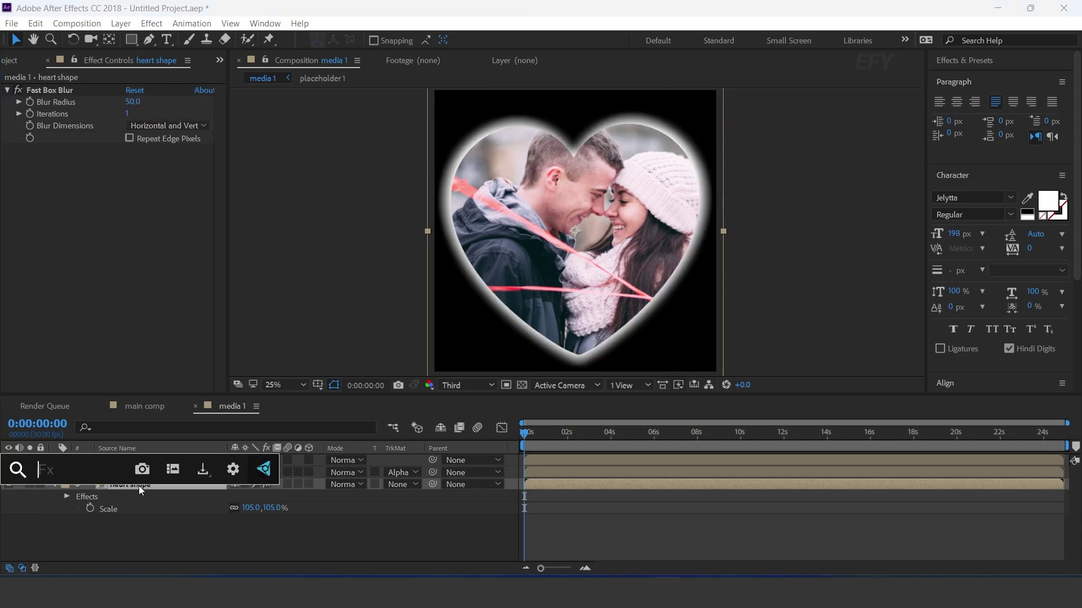
type("fil")
key("Return")
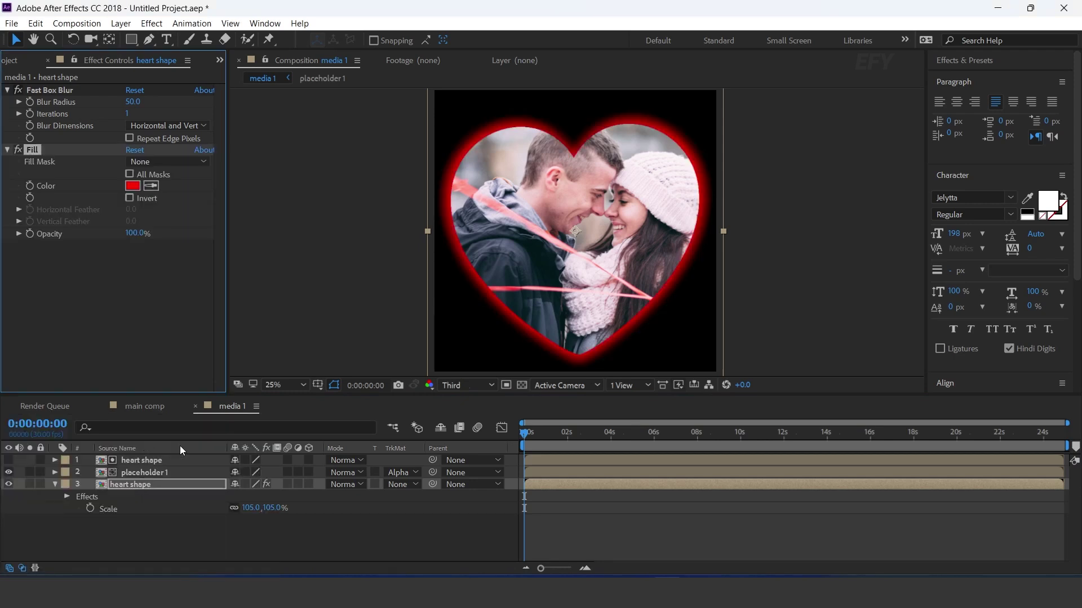
left_click(134, 185)
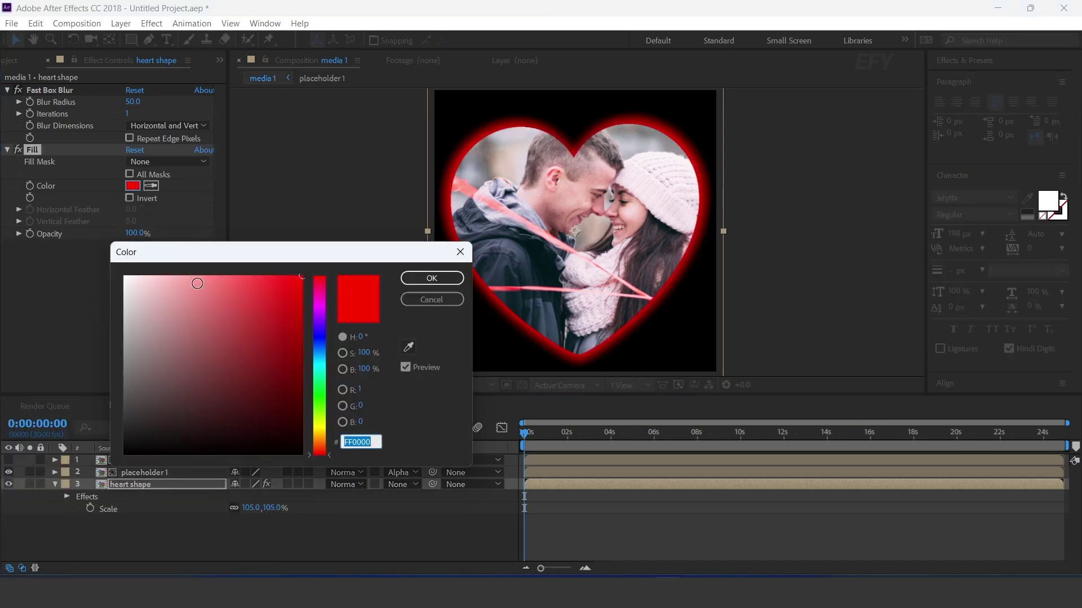
left_click(198, 283)
left_click(327, 286)
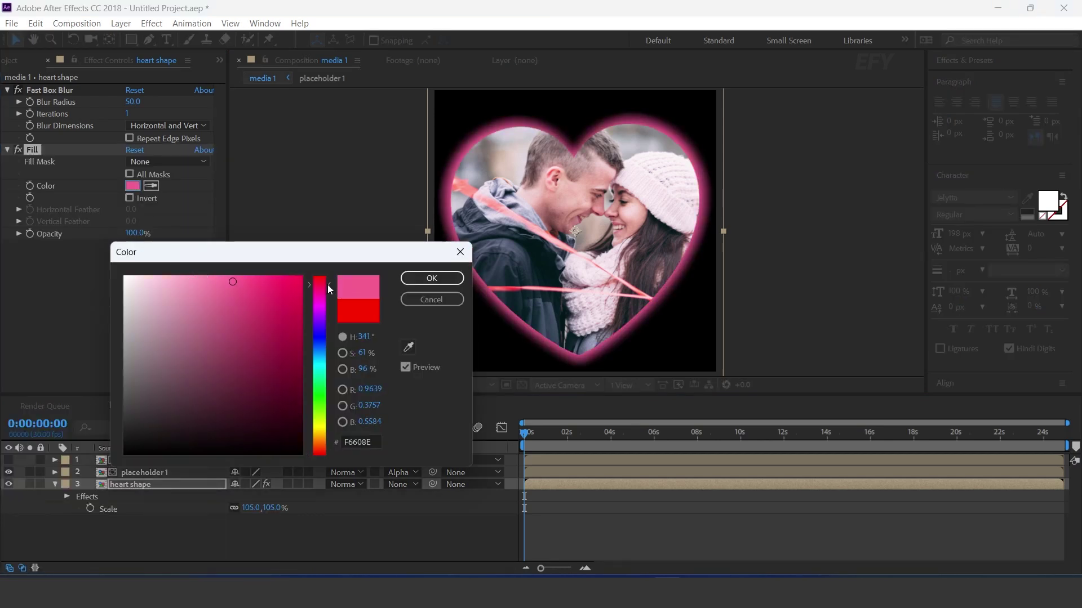
left_click(432, 279)
Set the opacity of the blurred pink heart shape layer to 60%
left_click(137, 485)
key("t")
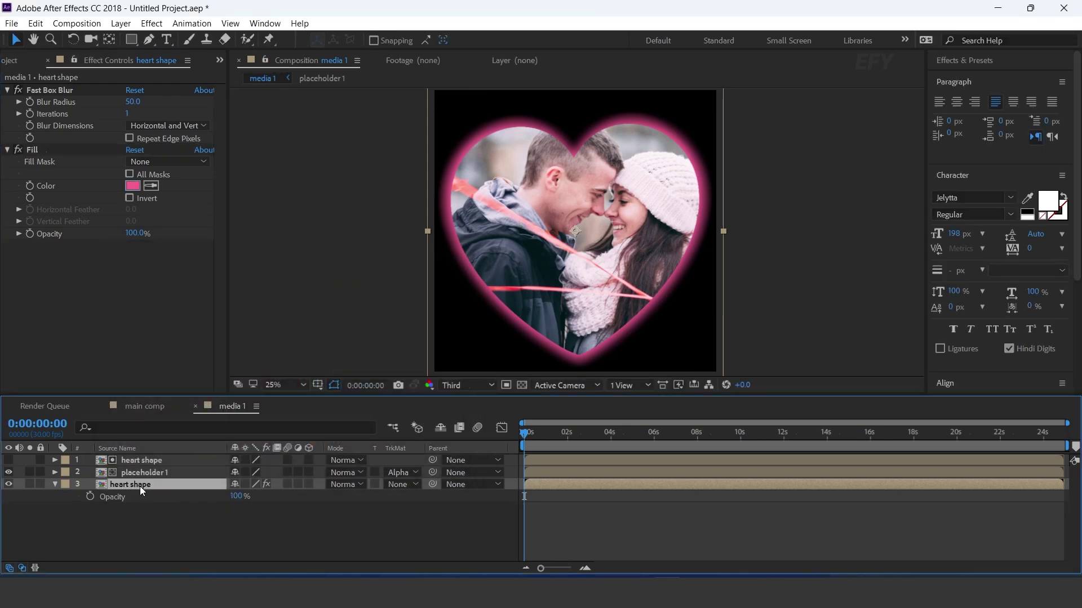
left_click(237, 497)
type("60")
key("Return")
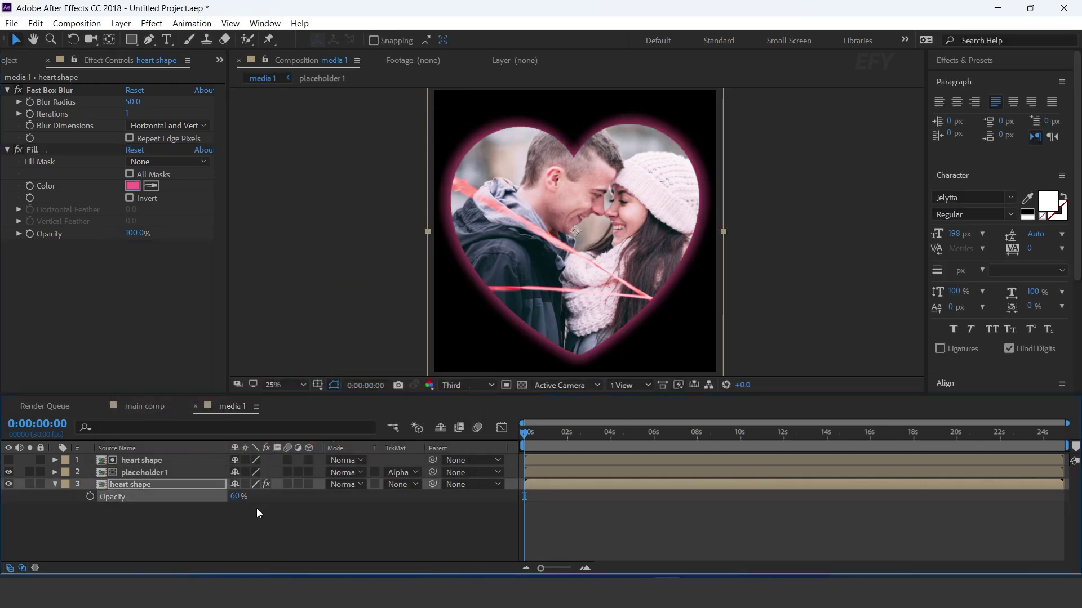
left_click(256, 508)
left_click(55, 484)
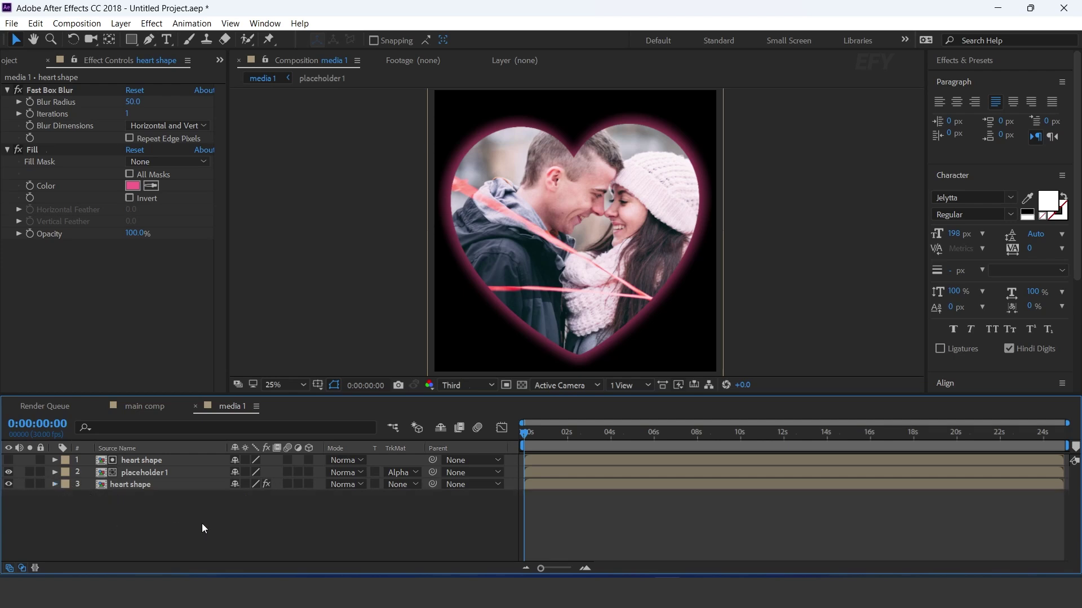
Place the media 1 composition in main comp as the top layer, above BG.mp4
left_click(141, 406)
left_click(22, 61)
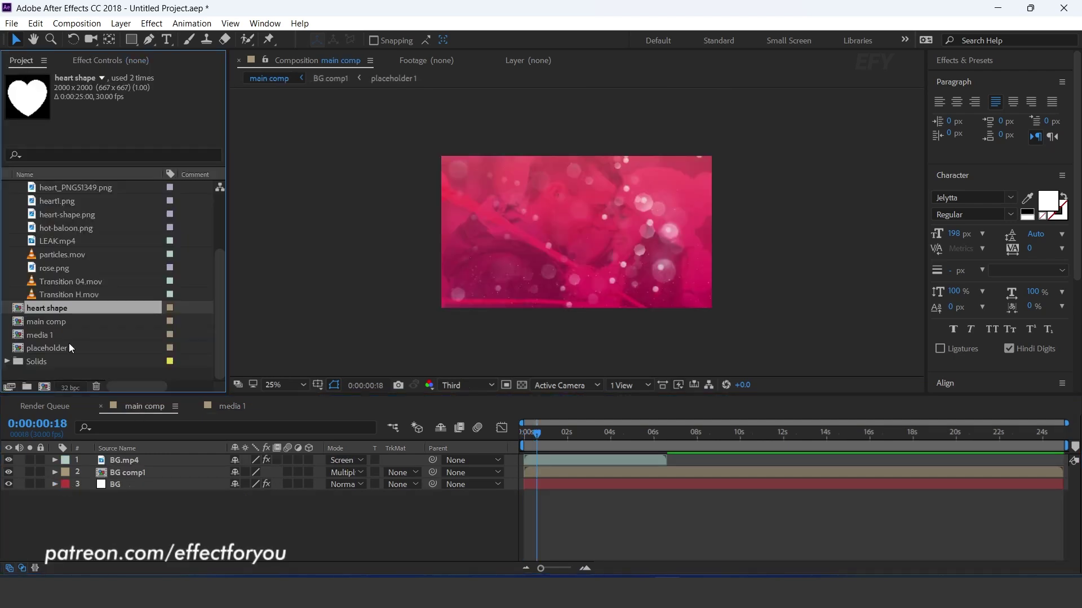
left_click(25, 337)
left_click_drag(19, 338, 157, 458)
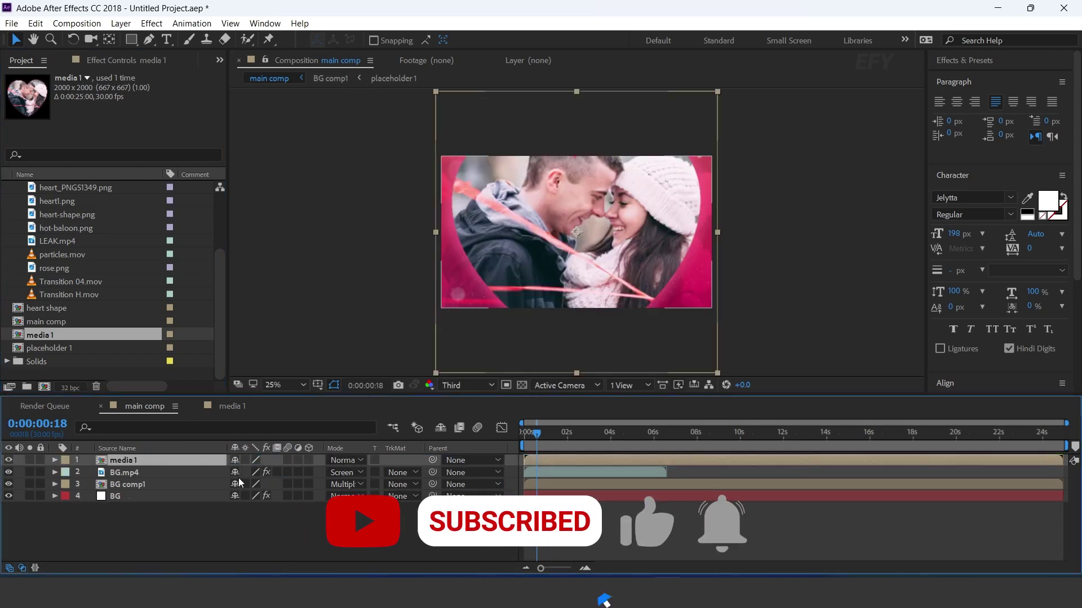
Scale the media 1 layer to 60% and move the heart photo to the right side of the frame
key("s")
left_click_drag(267, 472, 247, 472)
left_click_drag(556, 228, 614, 226)
key("space")
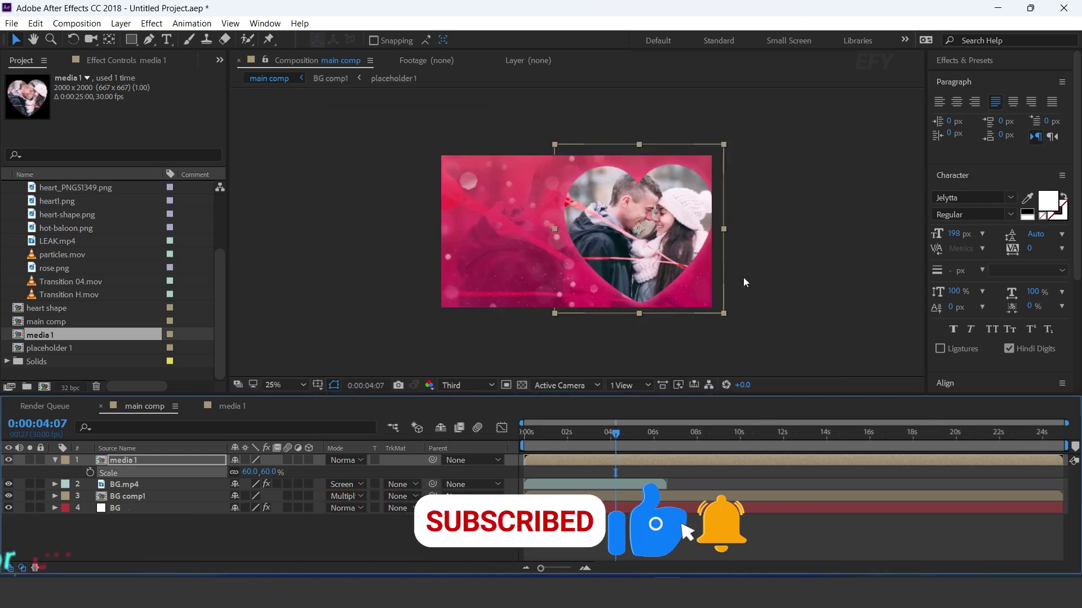
Apply Curves to the media 1 layer, lowering the RGB shadows and holding the highlights near the original line
key("ctrl+space")
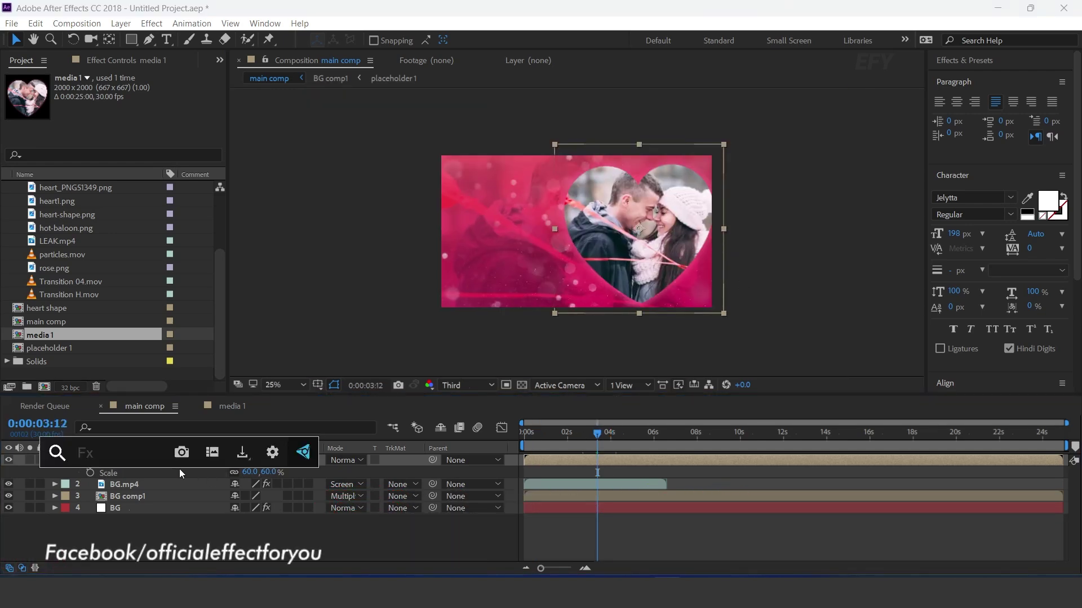
type("cu")
key("Return")
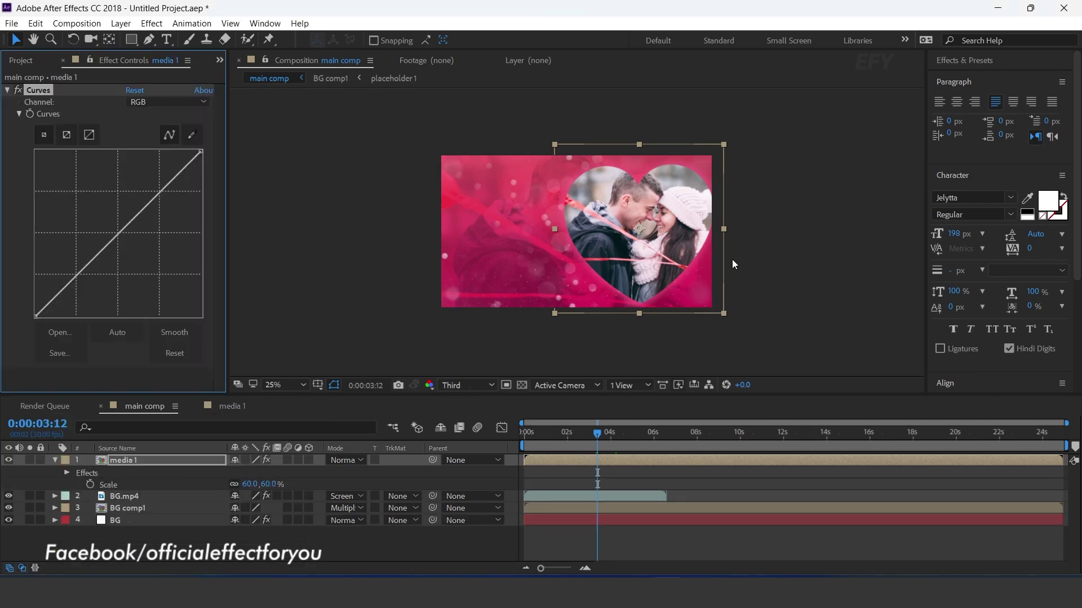
scroll(725, 266, "up", 2)
left_click_drag(70, 287, 74, 290)
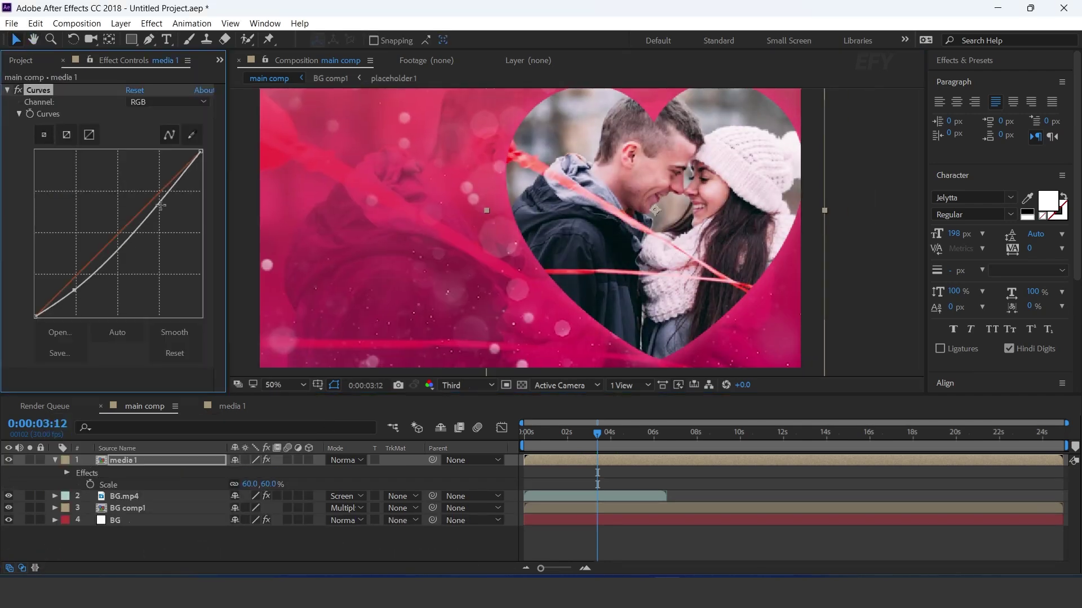
left_click_drag(158, 198, 158, 194)
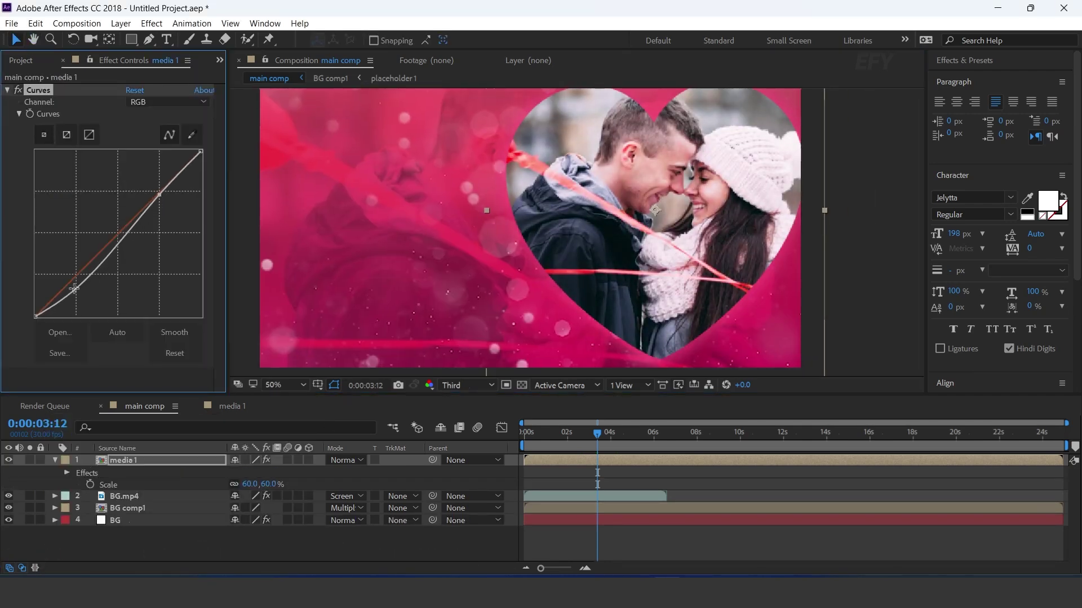
left_click_drag(74, 290, 76, 290)
Add a Sharpen effect to the media 1 layer with a sharpen amount of 40
key("ctrl+space")
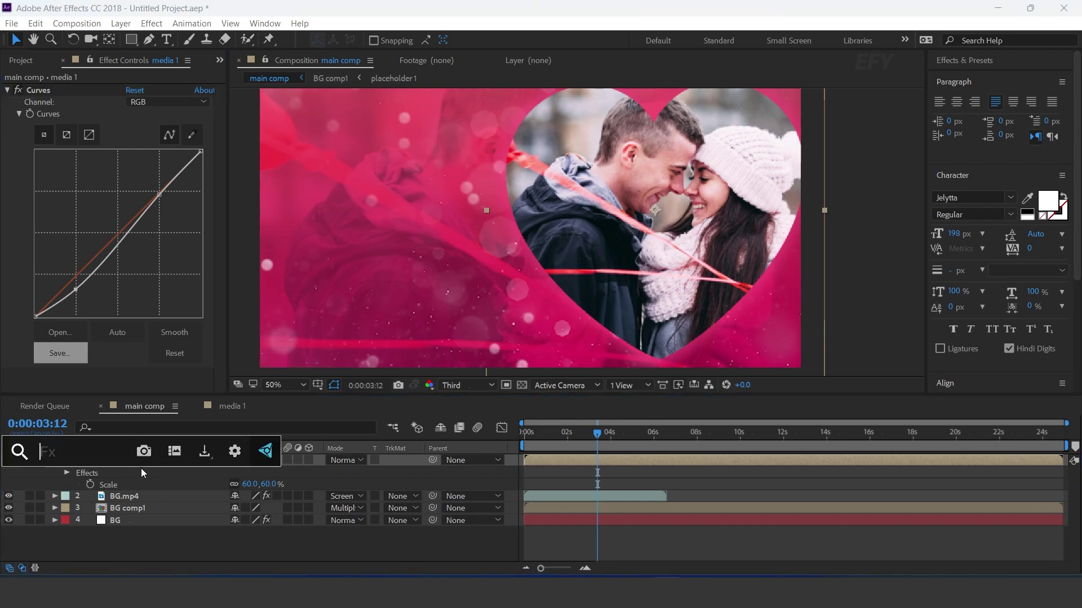
type("sha")
key("Return")
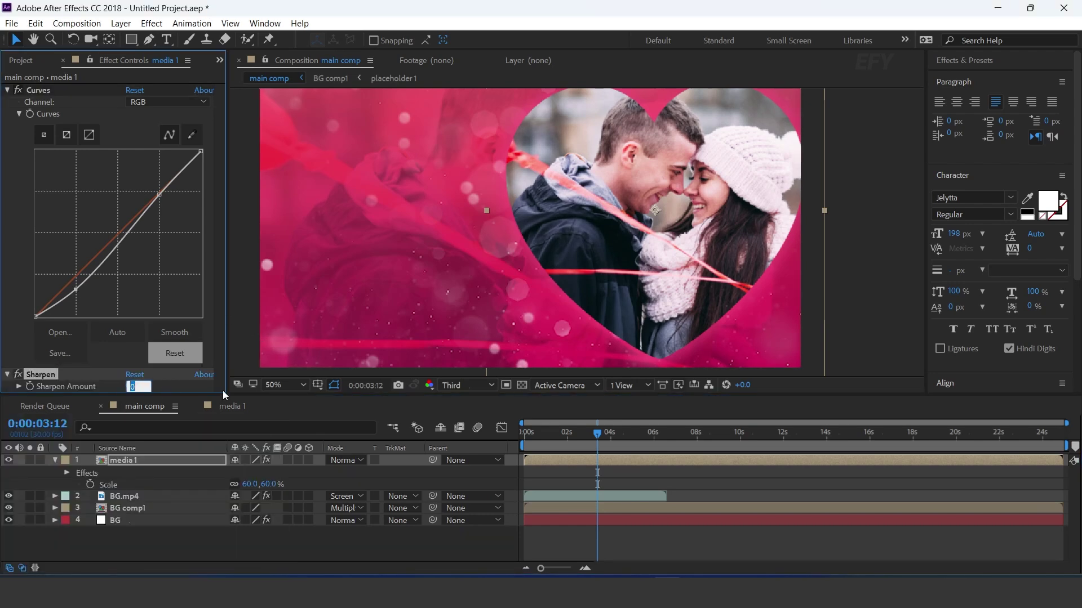
type("40")
key("Return")
Add a Noise effect to the media 1 layer with 10% noise and Use Color Noise turned off
left_click(133, 460)
key("ctrl+space")
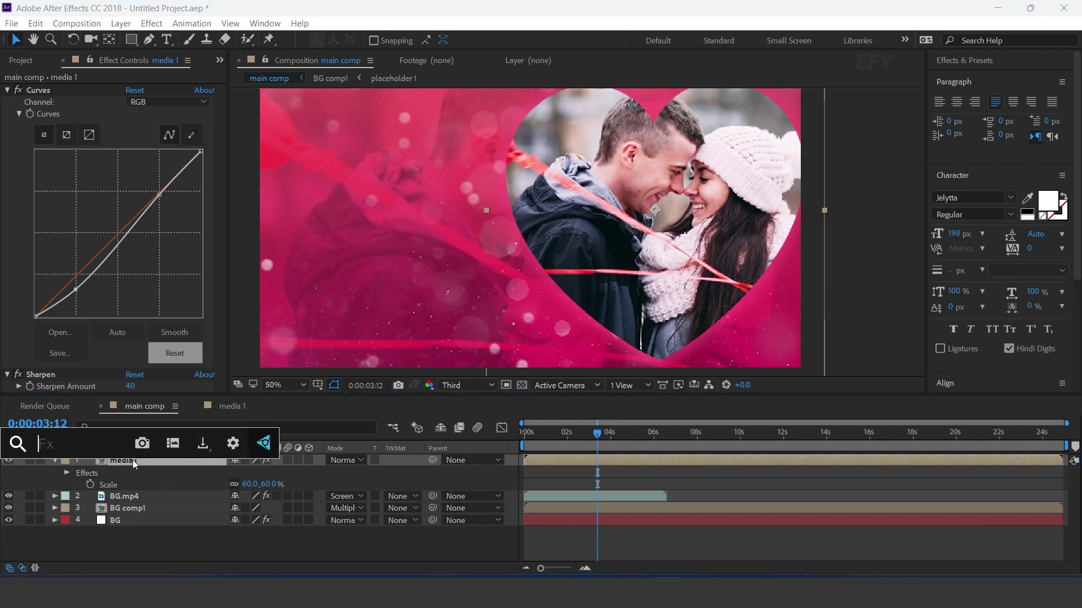
type("no")
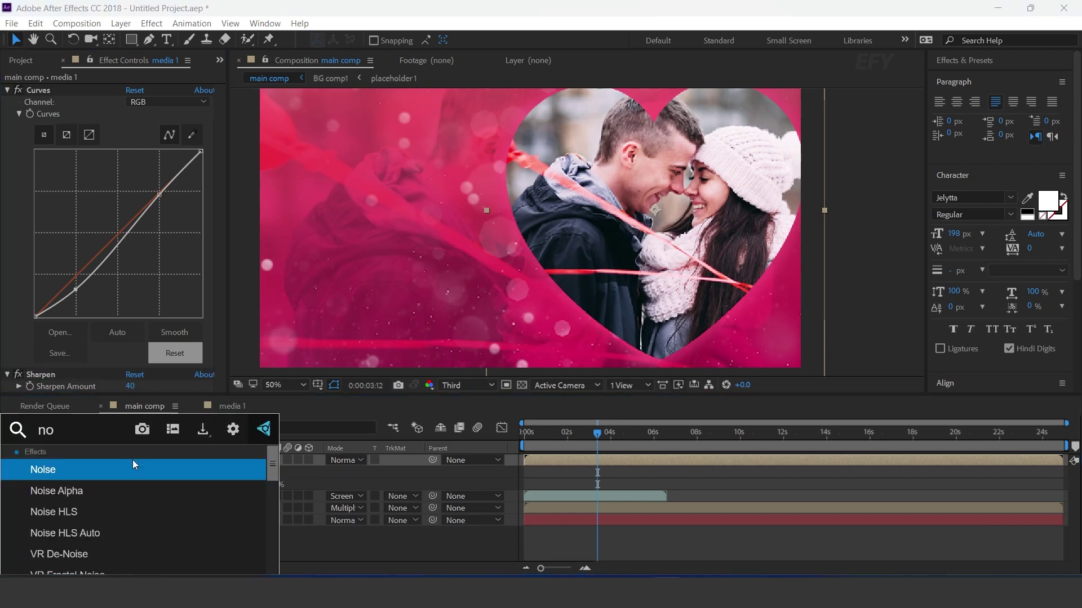
key("Return")
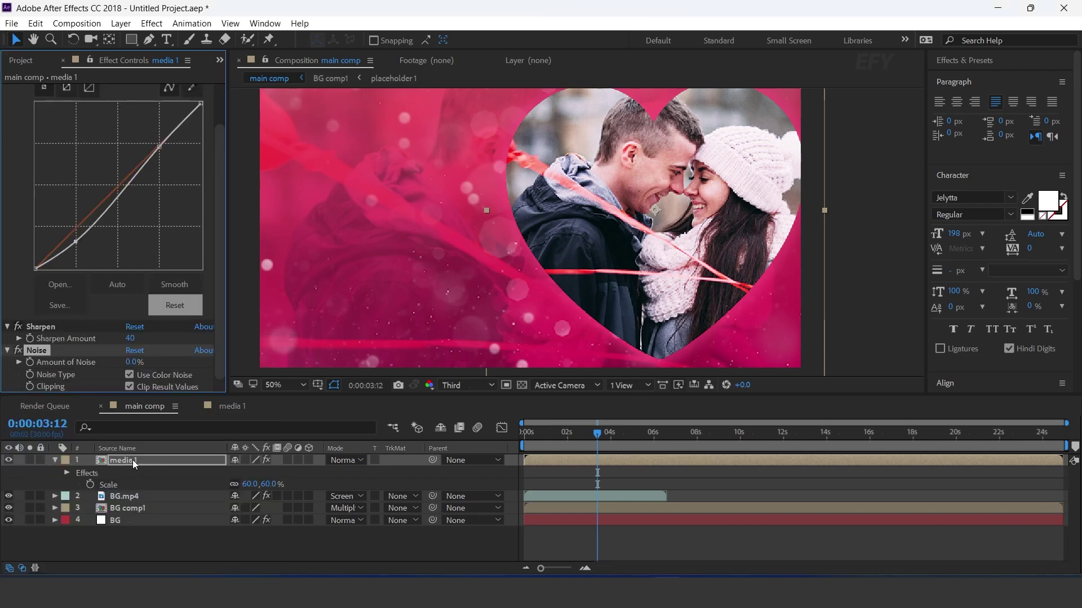
left_click(133, 362)
type("10")
key("Return")
Set the preview resolution of main comp to Half
scroll(829, 269, "down", 2)
left_click(600, 236)
scroll(600, 235, "up", 2)
key("ctrl+shift+j")
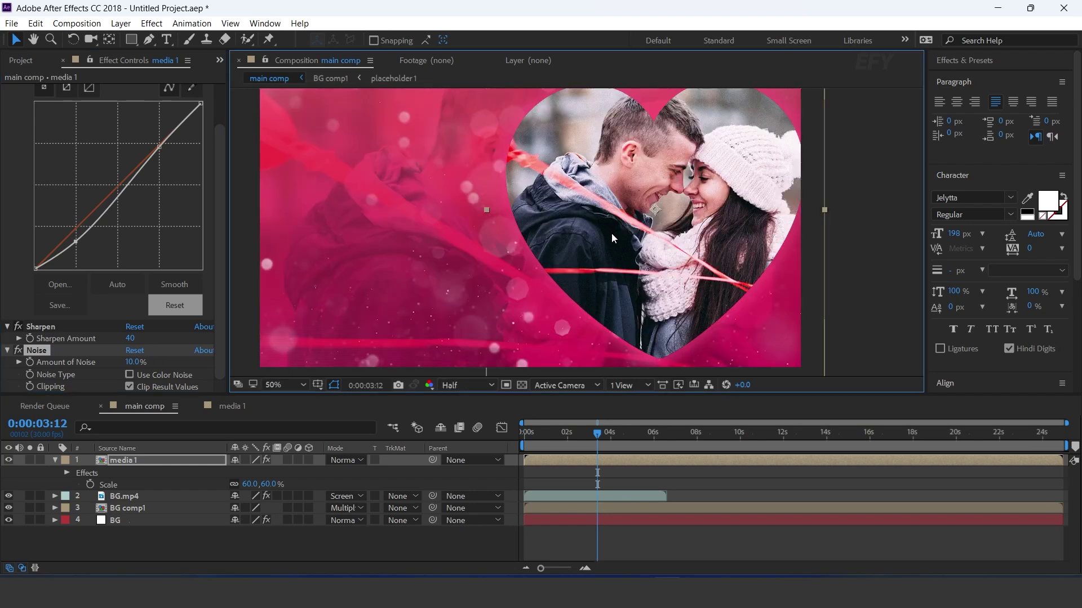
Draw a closed Pen tool mask around the heart photo on media 1, with a wavy left edge and straight outer sides
left_click_drag(697, 243, 739, 247)
left_click(426, 549)
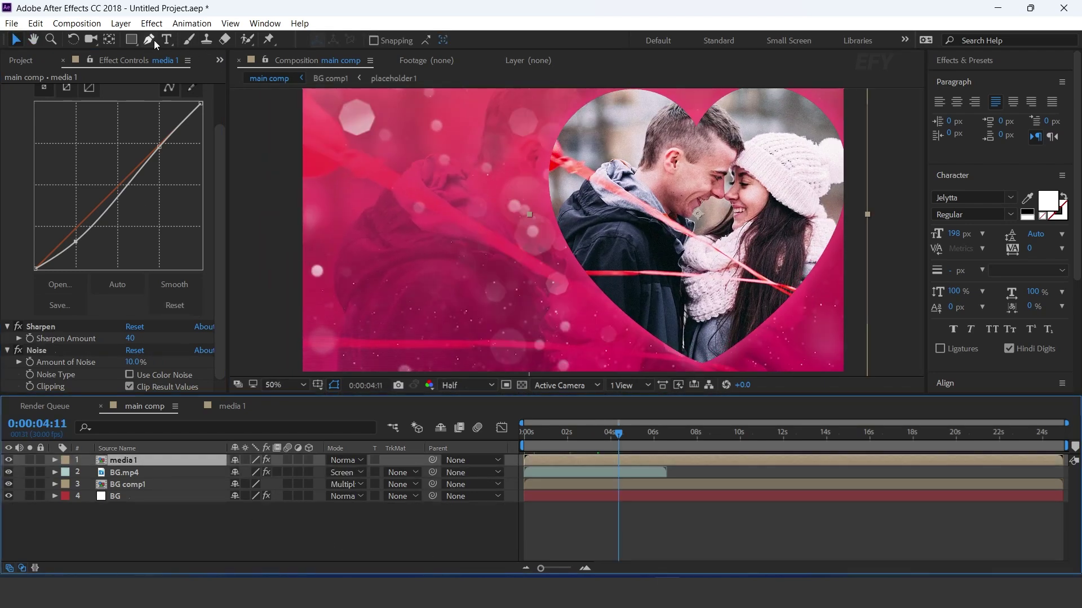
left_click(150, 40)
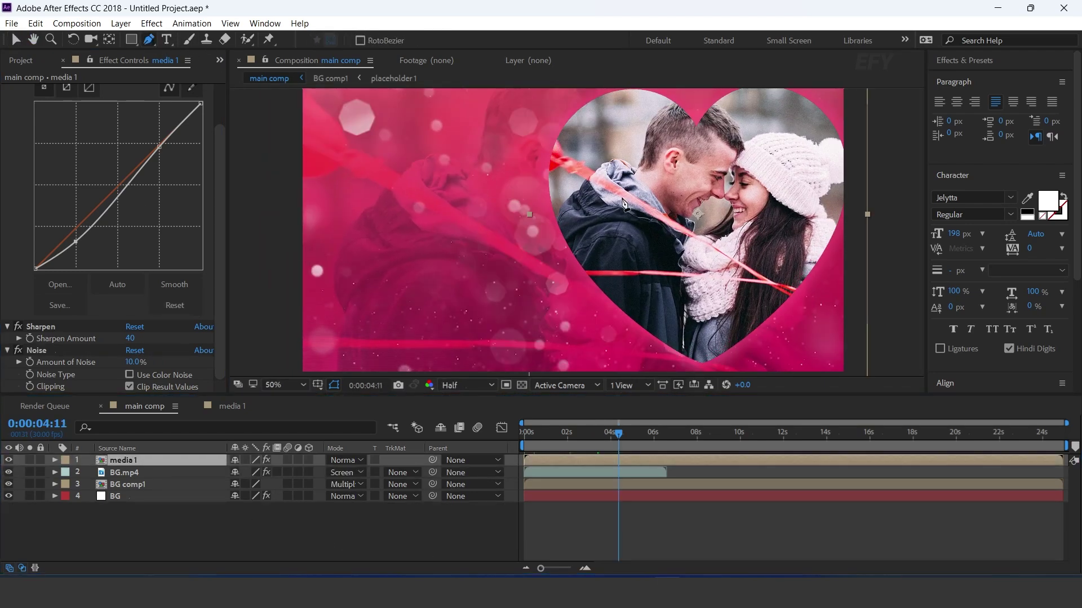
key("comma")
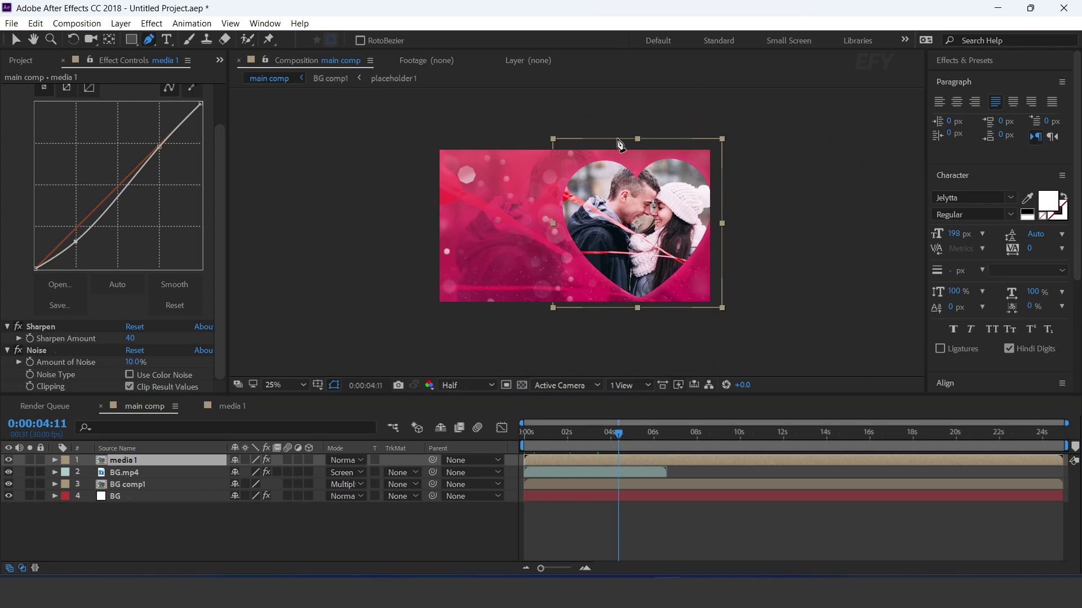
left_click(646, 117)
left_click(572, 124)
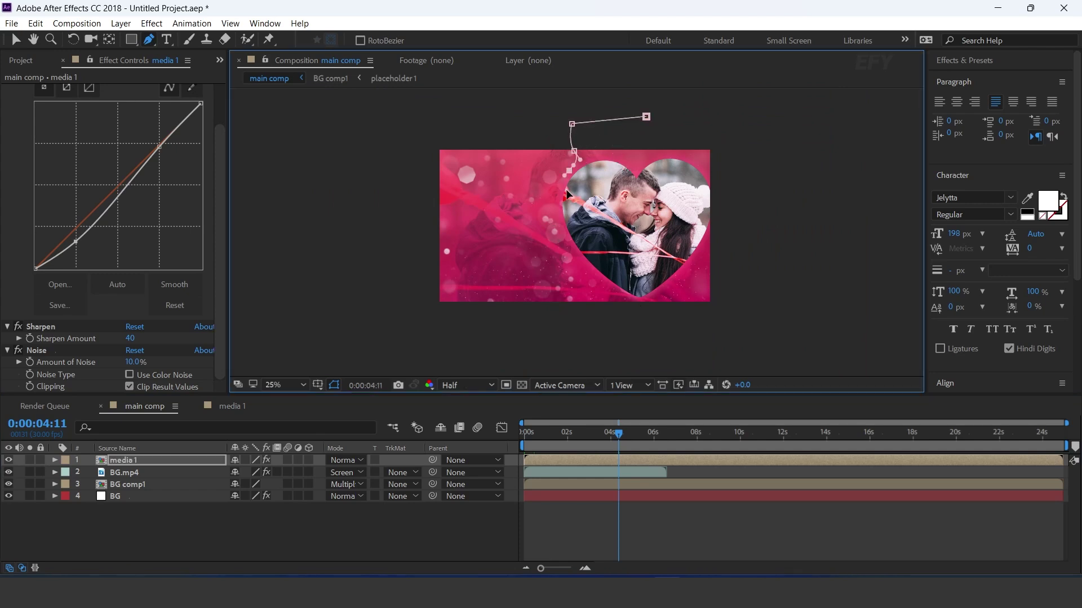
scroll(584, 263, "up", 2)
left_click_drag(575, 286, 566, 333)
left_click_drag(576, 358, 588, 362)
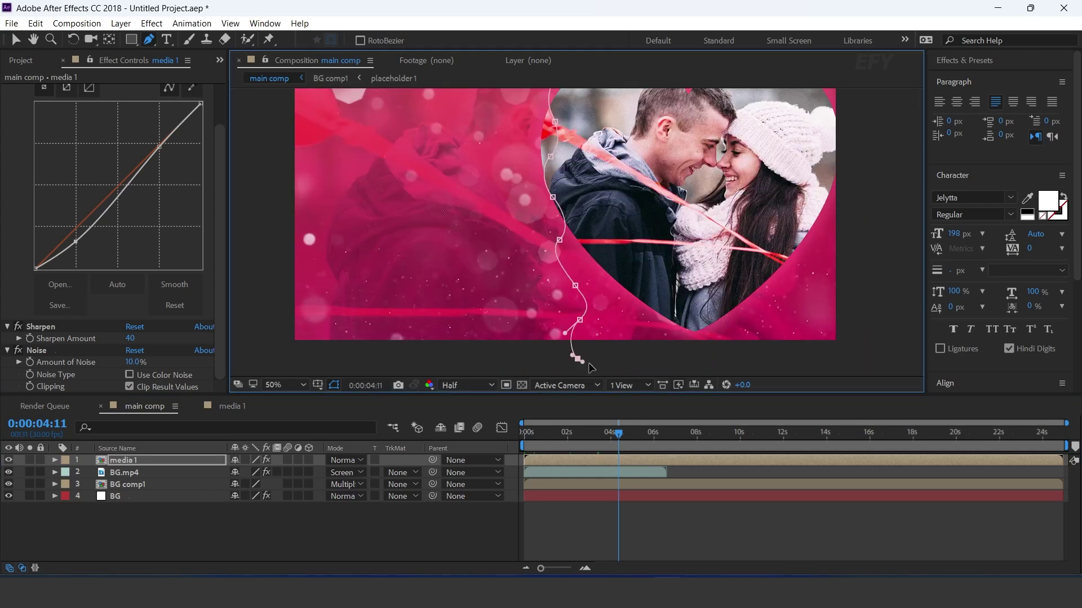
scroll(609, 357, "down", 2)
left_click(723, 299)
left_click(725, 116)
left_click(642, 101)
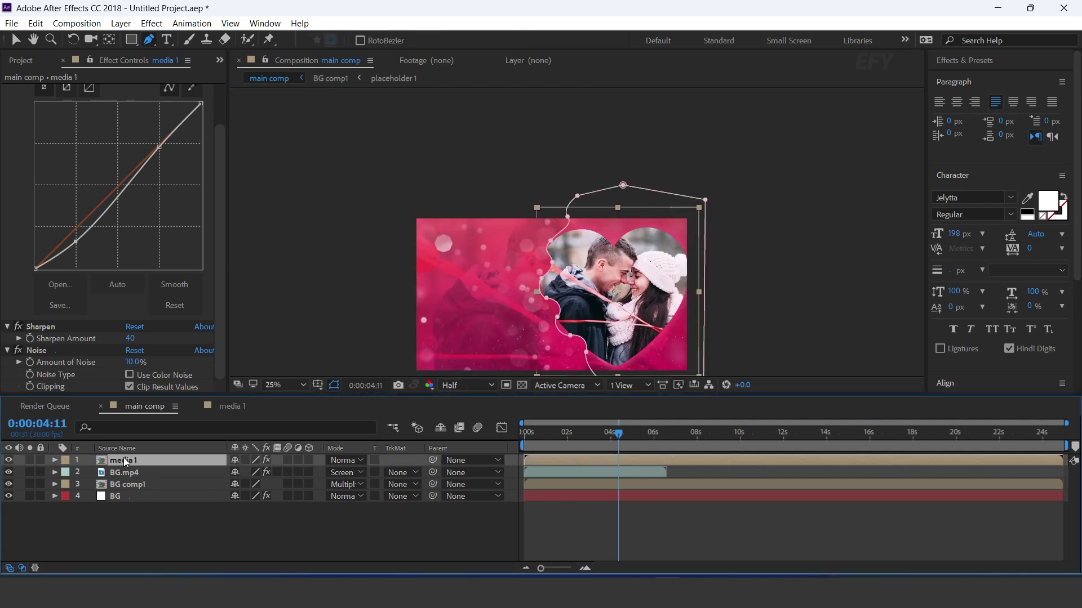
Add a Mask Path keyframe to media 1's Mask 1 at 0:00:04:11 and move the playhead to 0:00:00:00
left_click(55, 461)
left_click(67, 473)
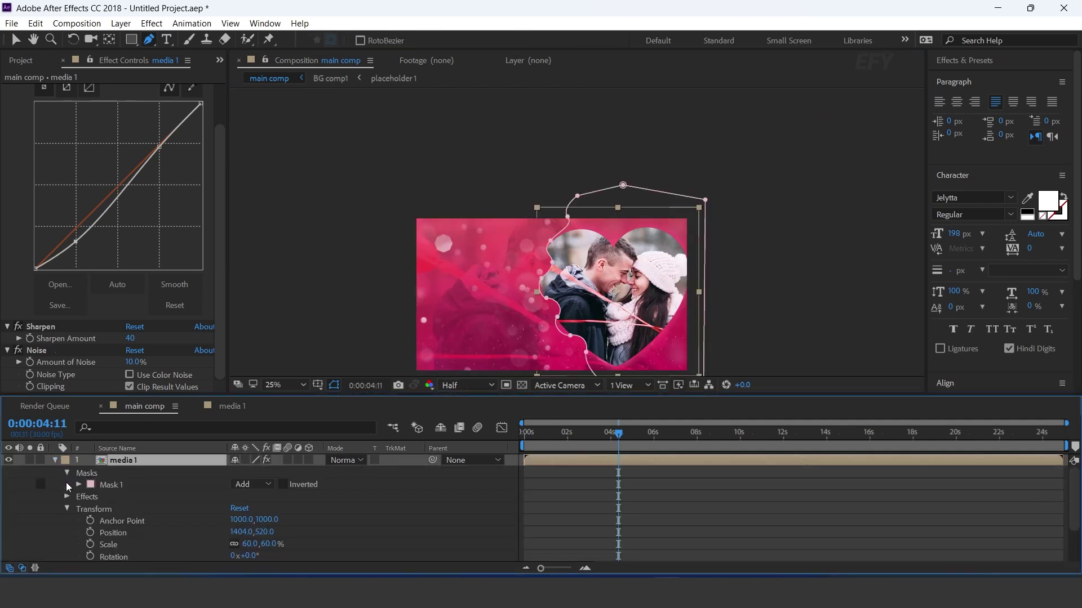
left_click(79, 484)
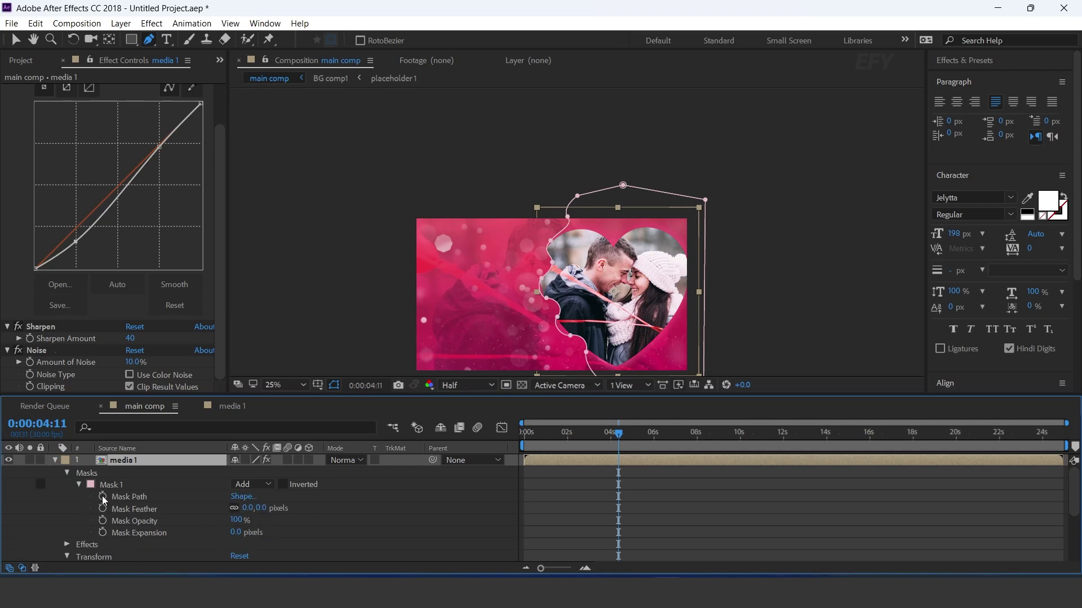
left_click(103, 497)
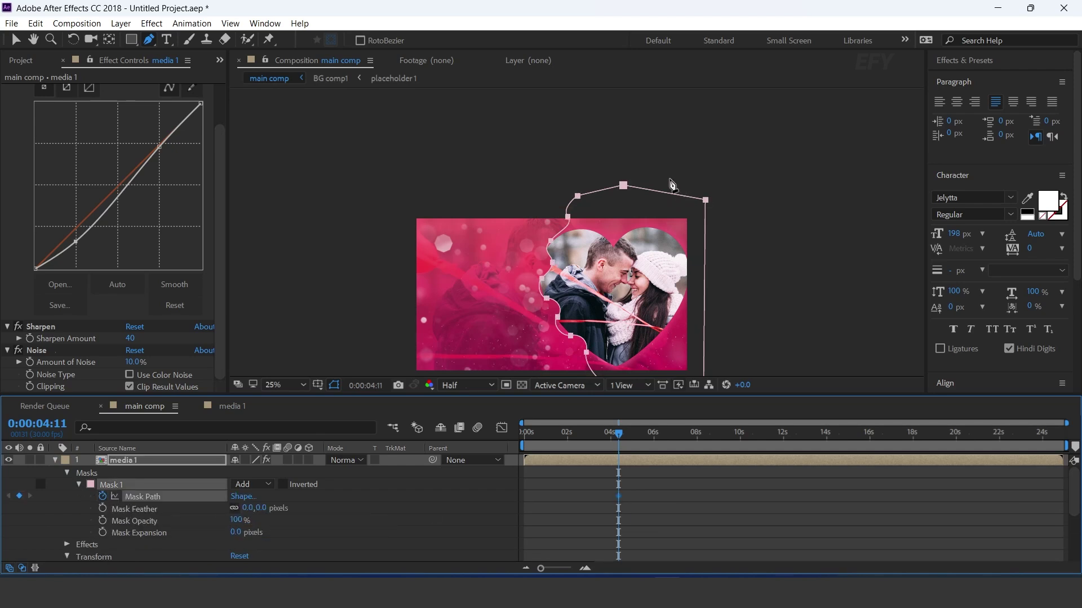
key("v")
key("Home")
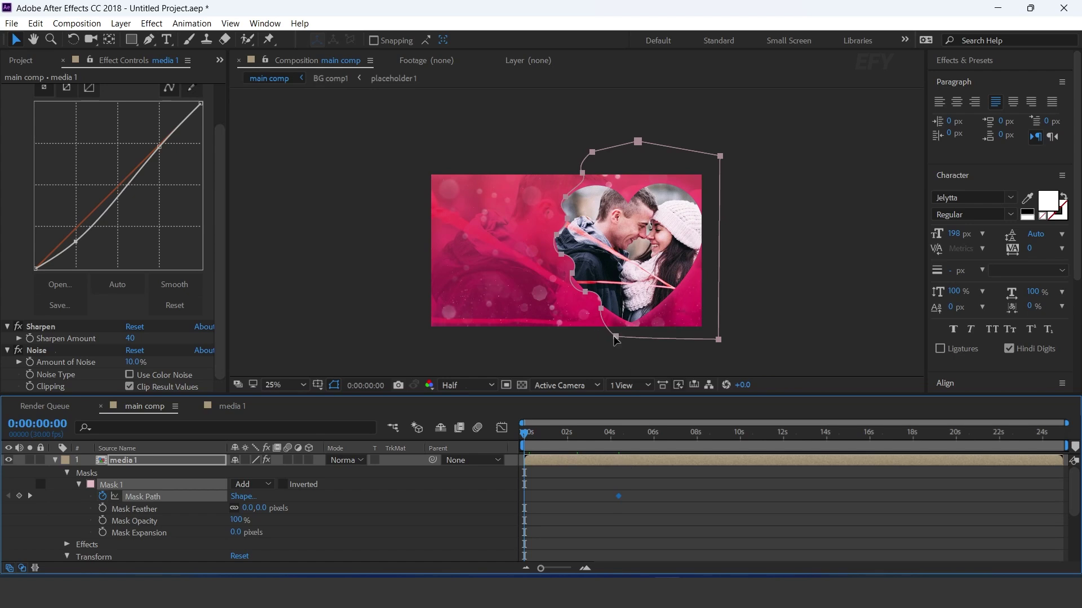
Keyframe media 1's Mask 1 path off the photo's right side at 0:00:00:00, and shift it slightly left at 0:00:01:12 and 0:00:02:26
left_click_drag(628, 339, 791, 350)
key("space")
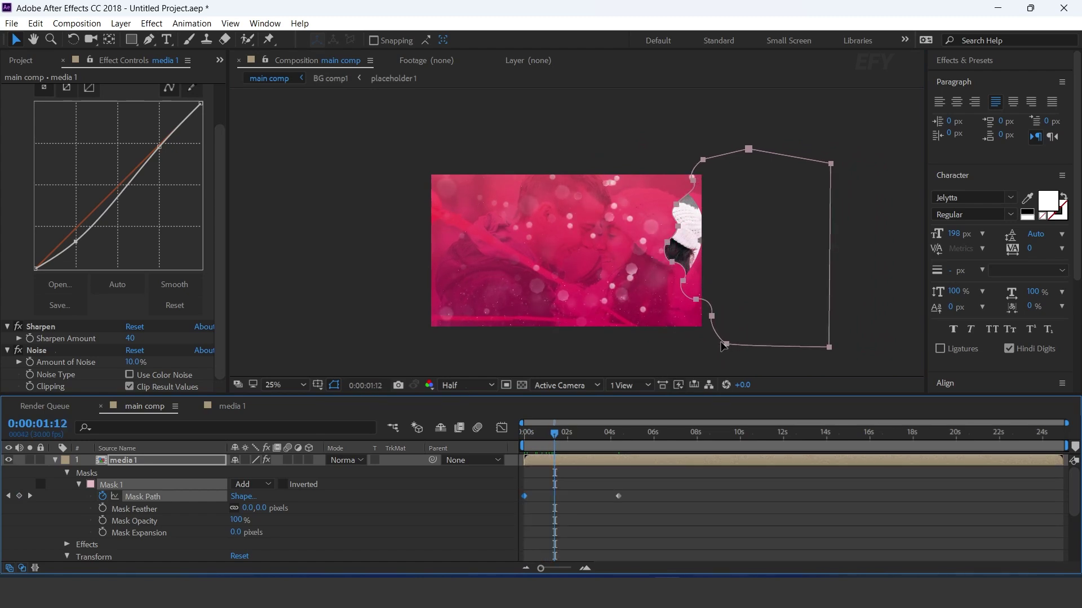
left_click_drag(723, 345, 702, 345)
left_click_drag(555, 434, 585, 434)
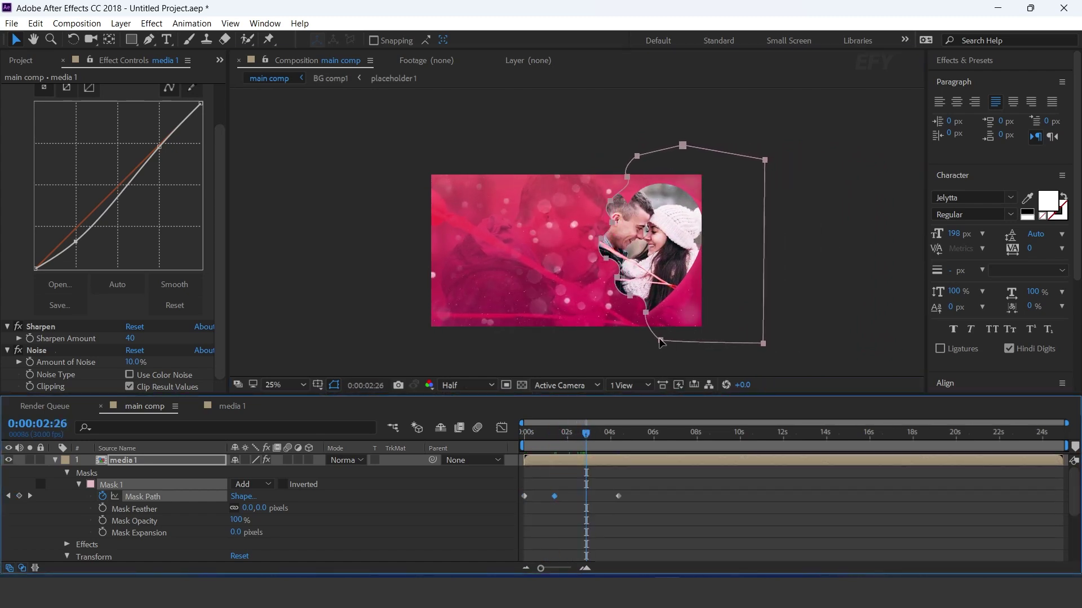
left_click_drag(662, 342, 647, 346)
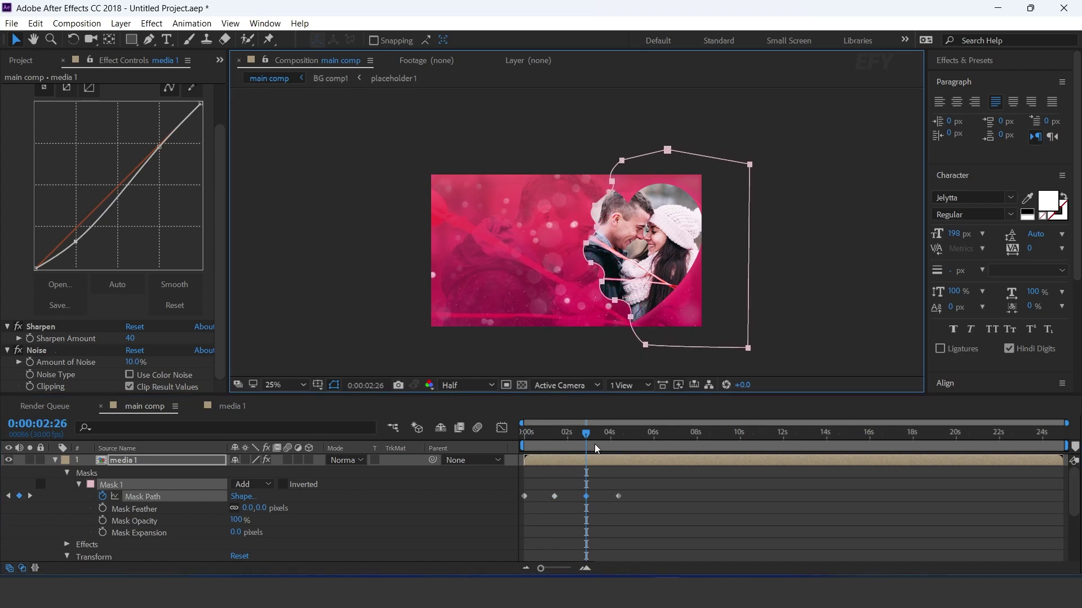
At the 0:00:04:11 keyframe, shift Mask 1 left and widen it past the heart's left edge, and preview the reveal
left_click_drag(586, 434, 618, 441)
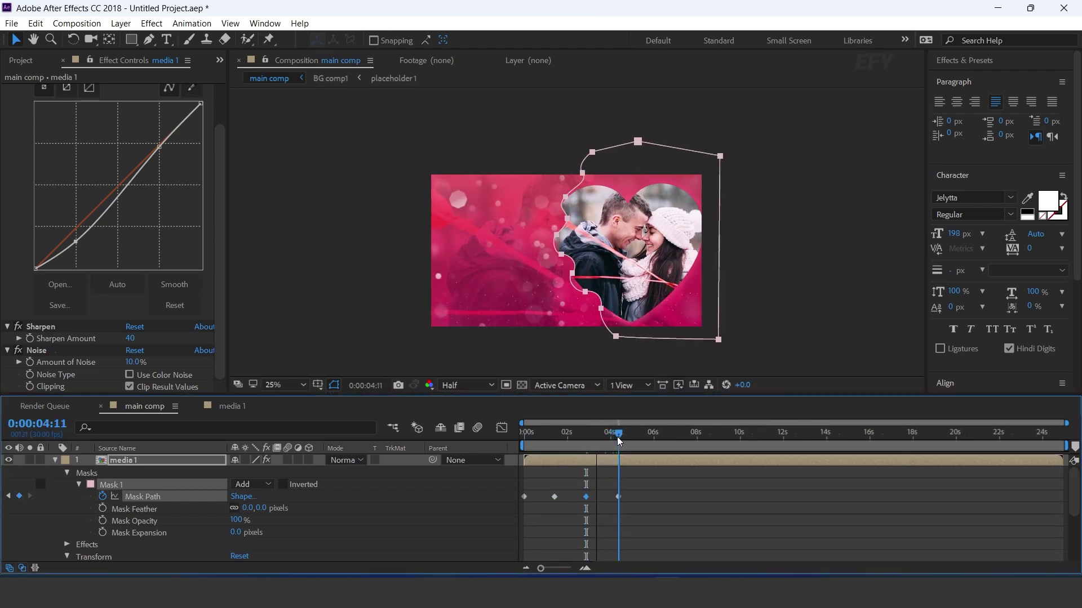
left_click_drag(615, 338, 600, 340)
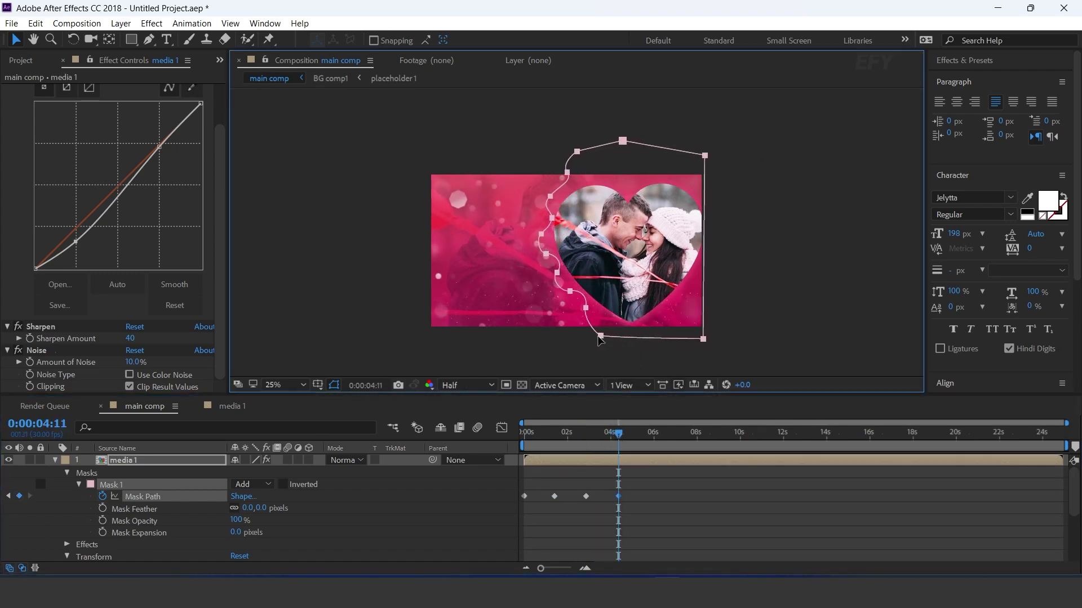
double_click(703, 340)
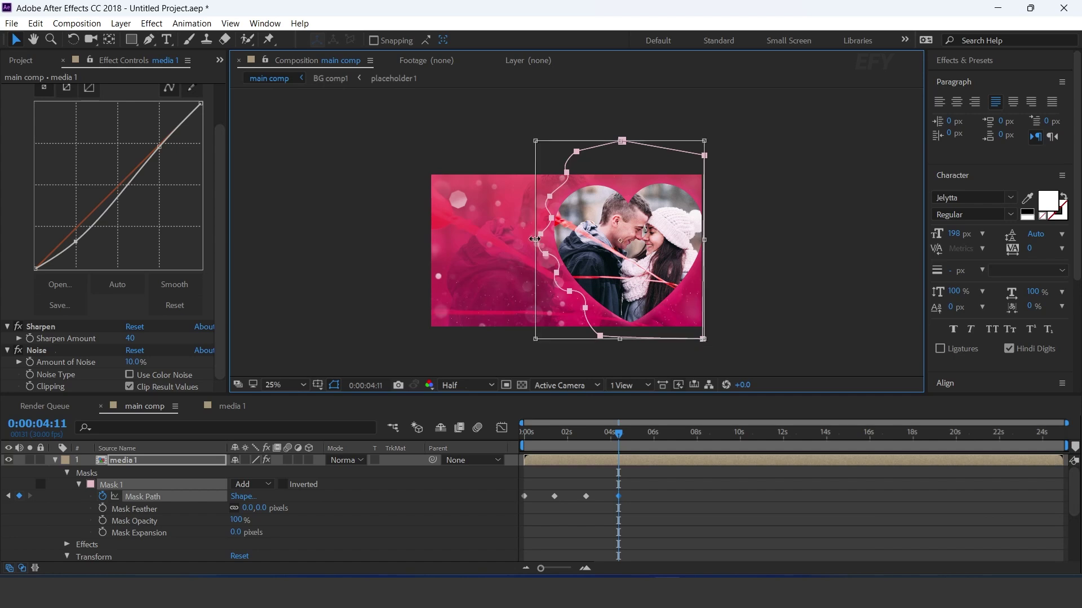
left_click_drag(535, 239, 525, 241)
left_click(682, 515)
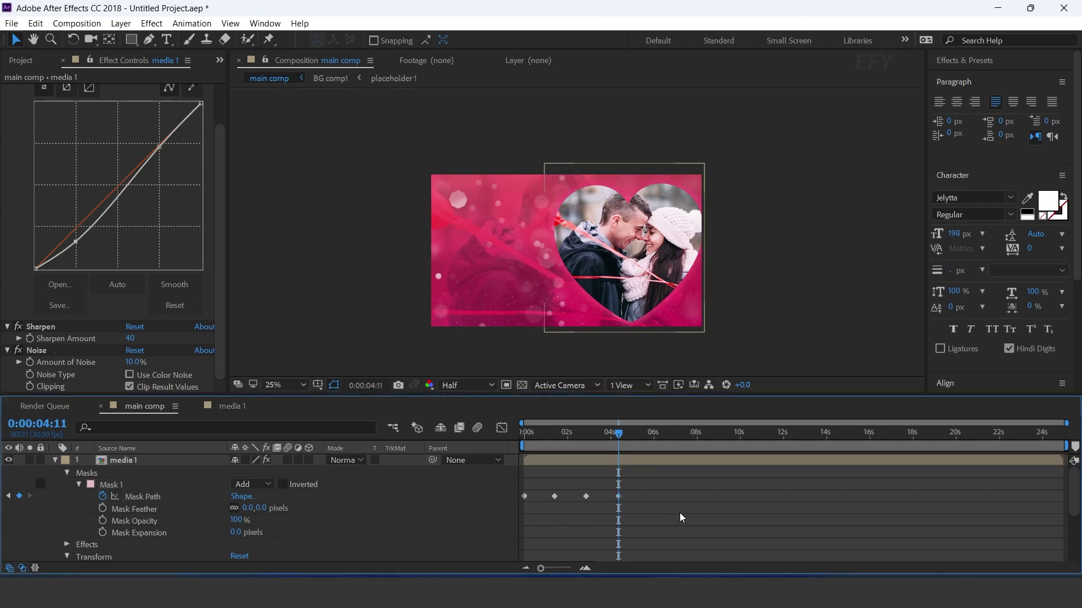
key("space")
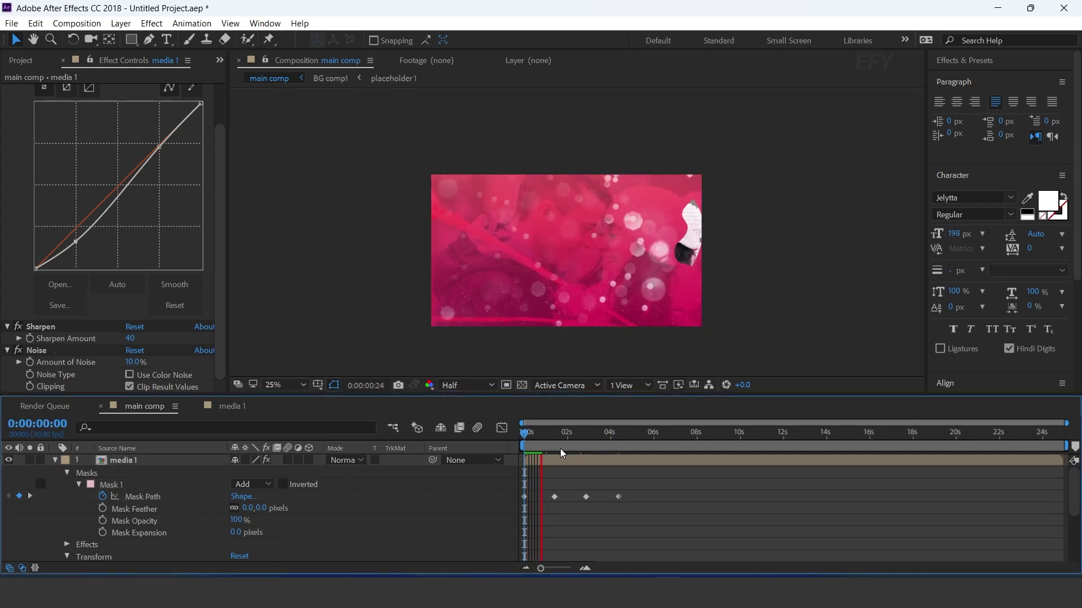
Set the Mask Feather of Mask 1 on media 1 to 250 pixels
left_click_drag(253, 508, 439, 507)
left_click(676, 514)
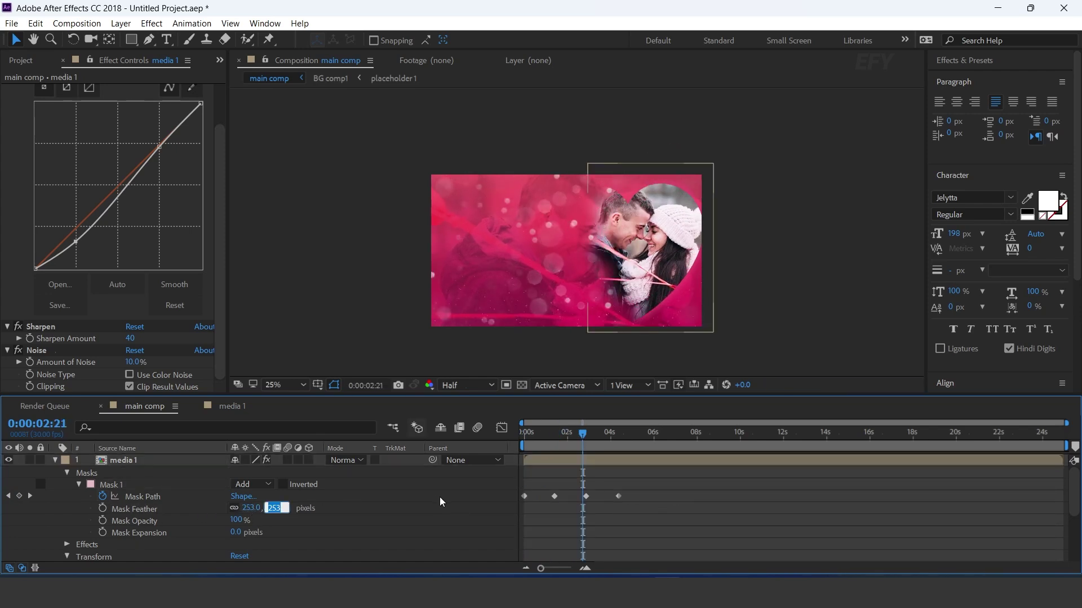
type("250")
key("Return")
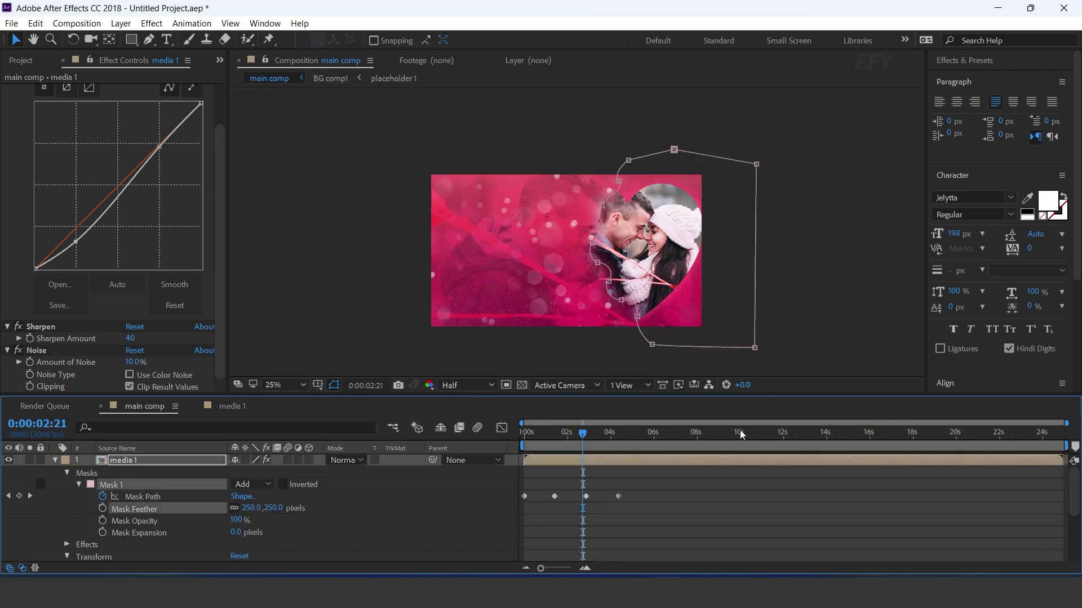
Compress the Mask Path keyframes proportionally so the last one falls near 0:00:02:26, and preview the faster reveal from the start
left_click(730, 510)
key("Home")
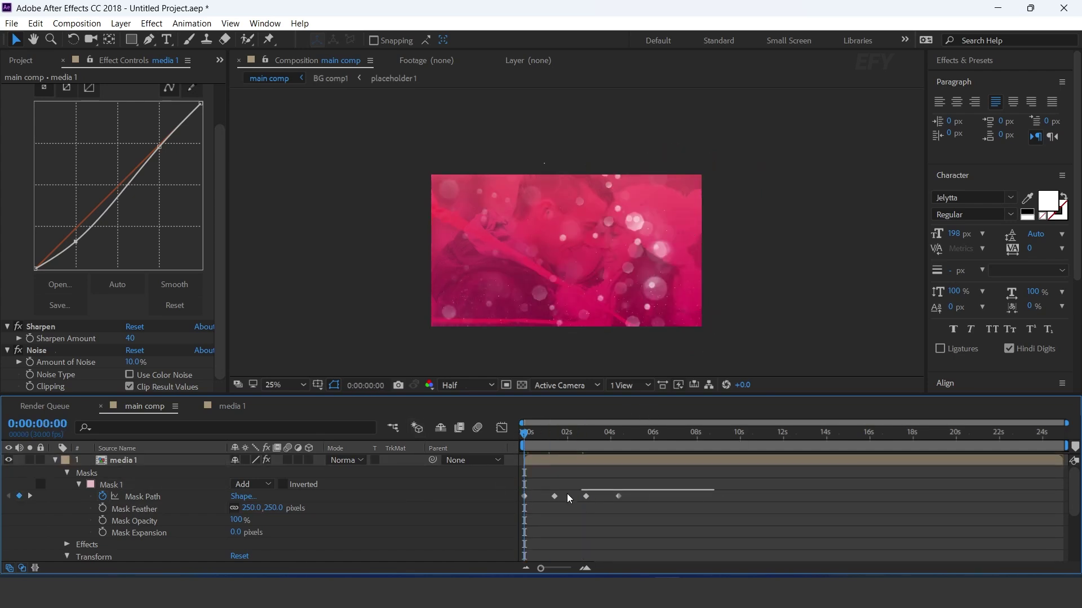
left_click_drag(568, 498, 566, 527)
left_click_drag(618, 497, 585, 496)
left_click(800, 519)
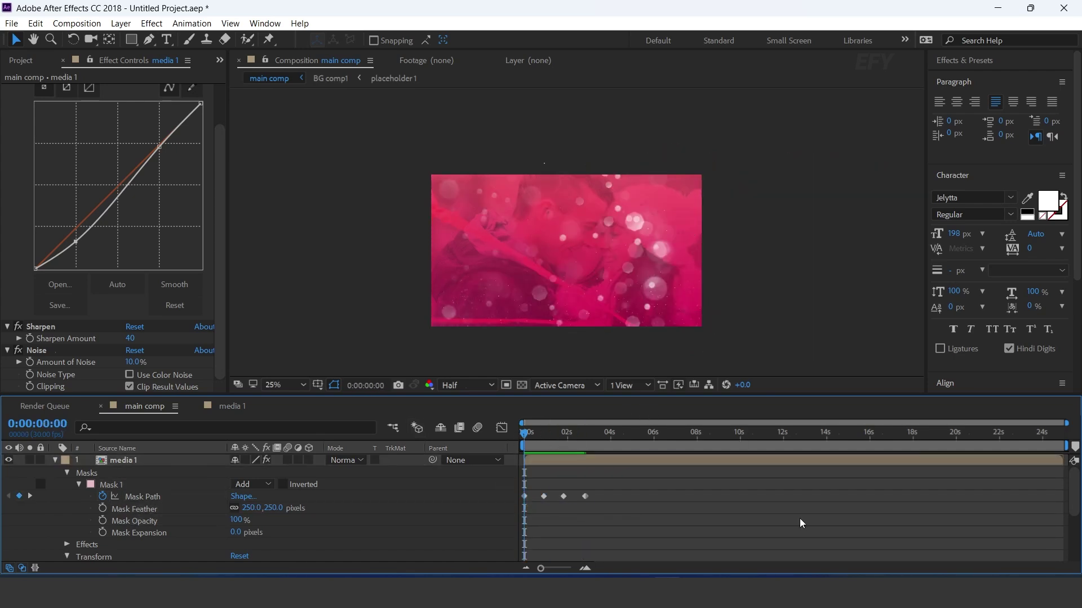
key("space")
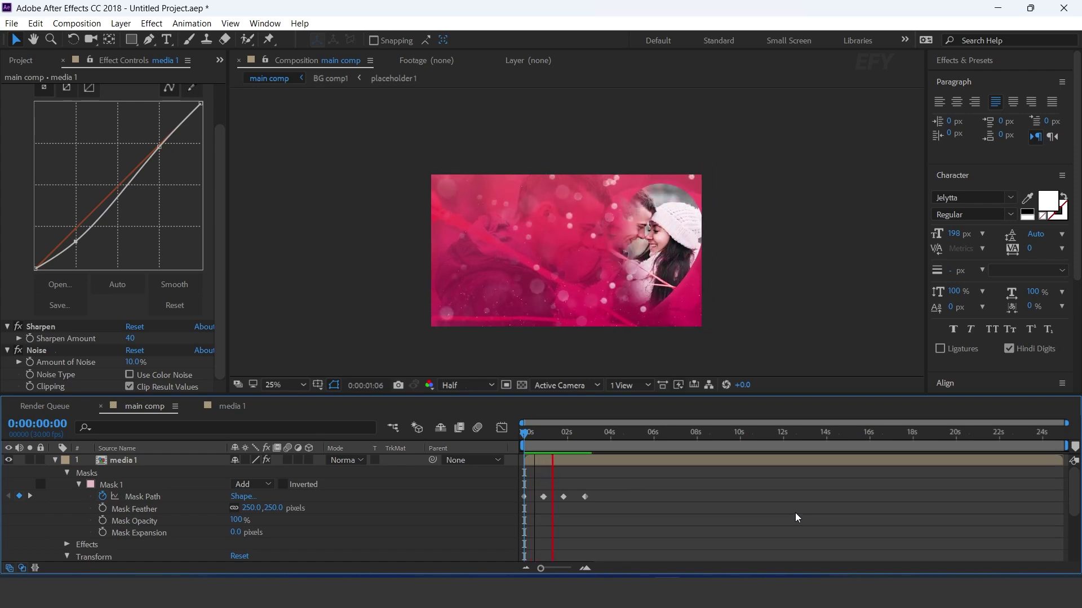
left_click(525, 433)
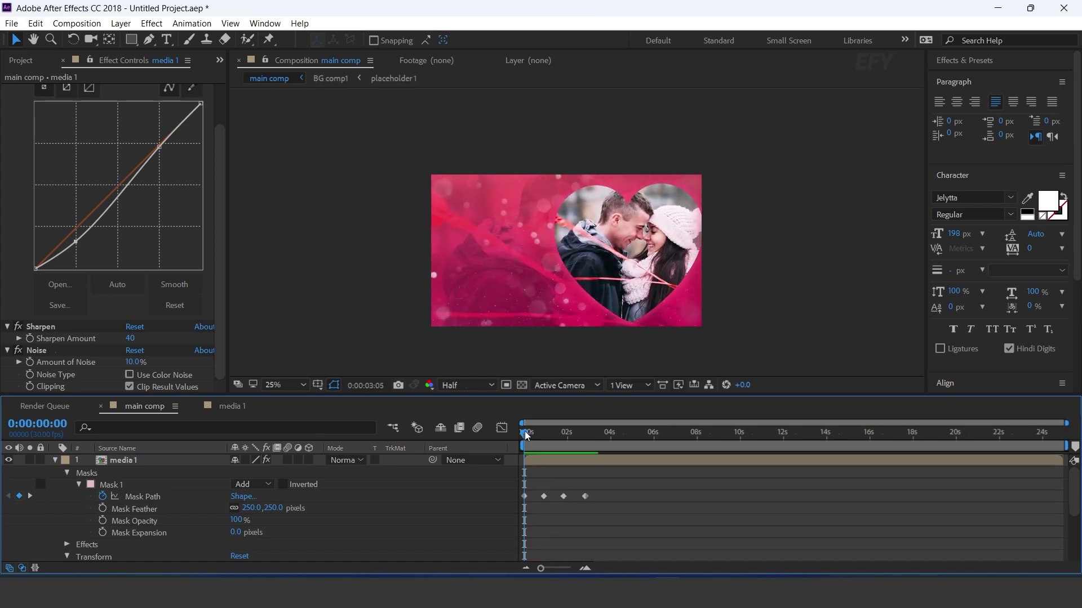
key("space")
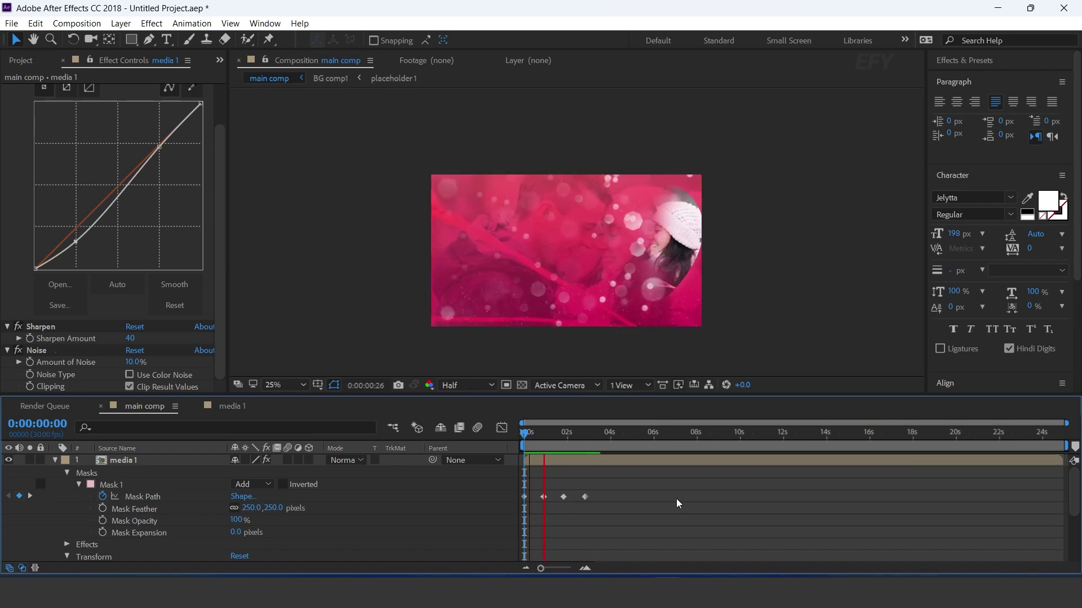
Move the last two Mask Path keyframes slightly later in time and collapse the media 1 layer
left_click(577, 433)
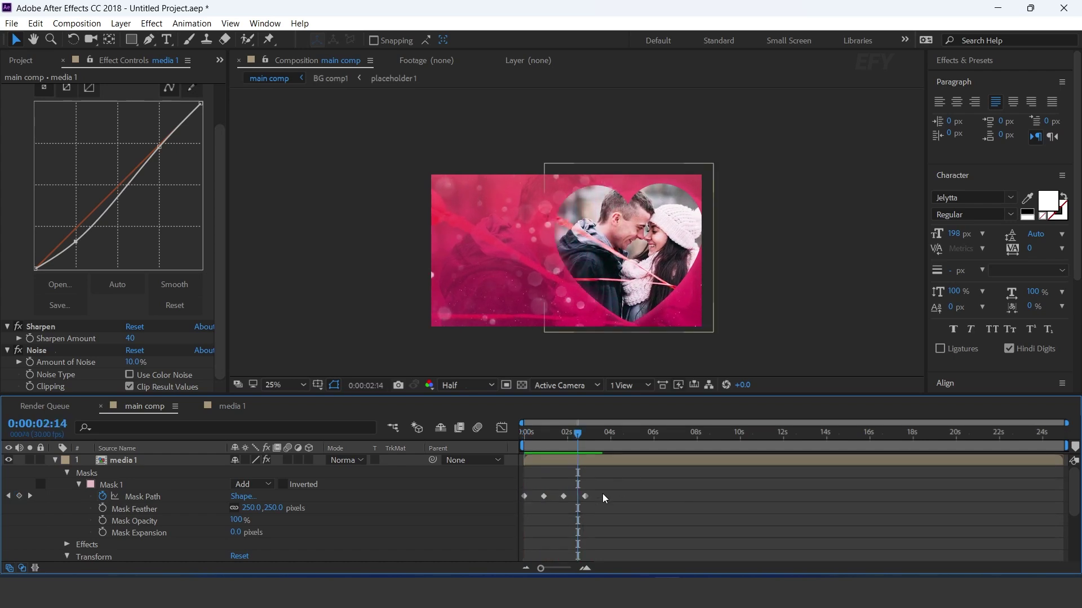
left_click_drag(619, 485, 569, 498)
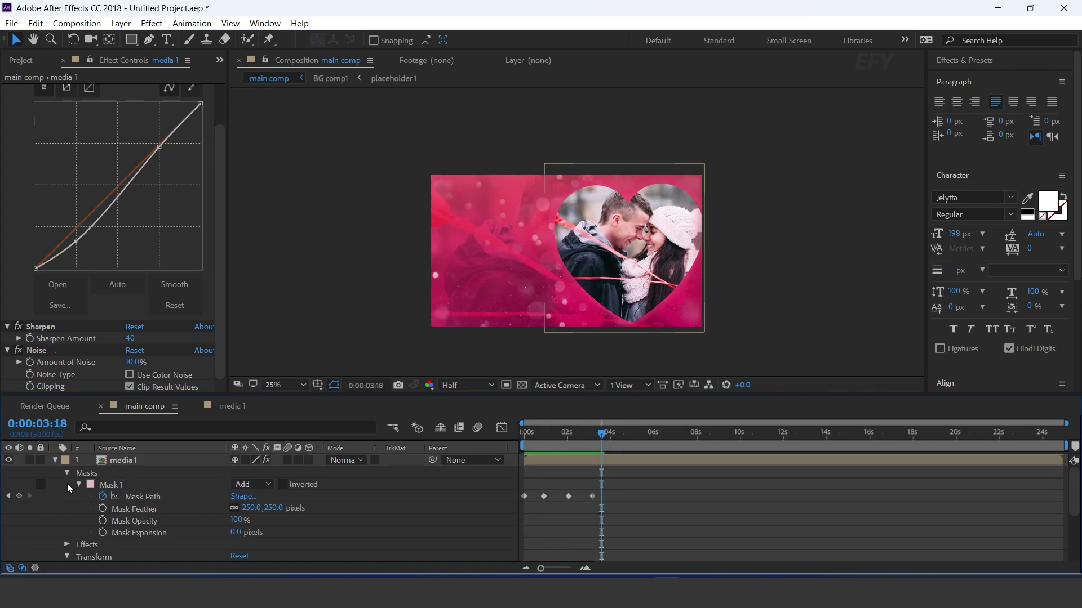
left_click(55, 460)
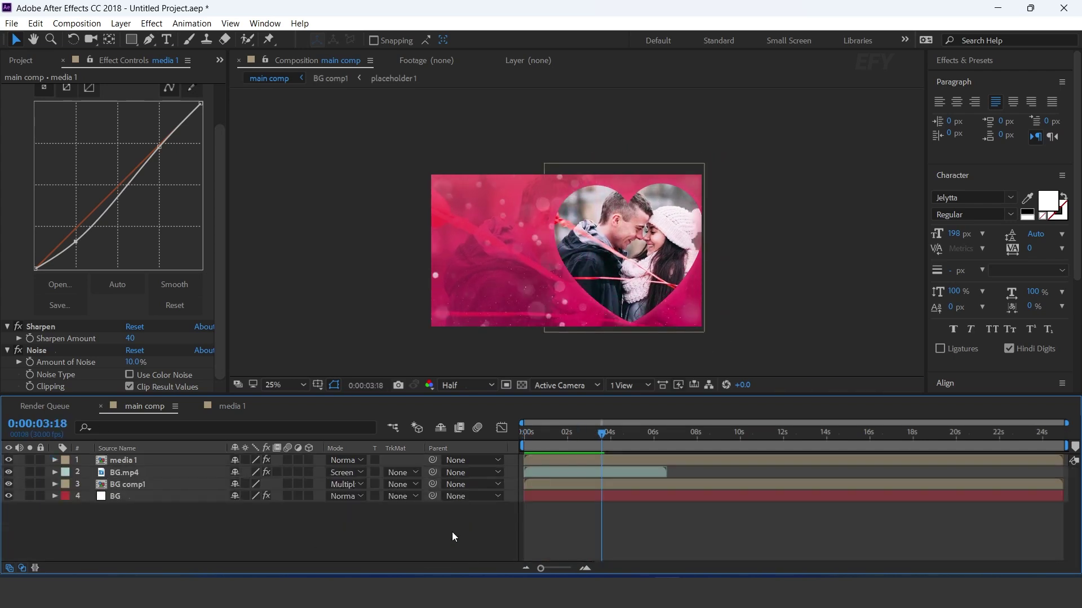
Duplicate the BG.mp4 layer and place the copy above media 1 at the top of the layer stack
left_click(129, 472)
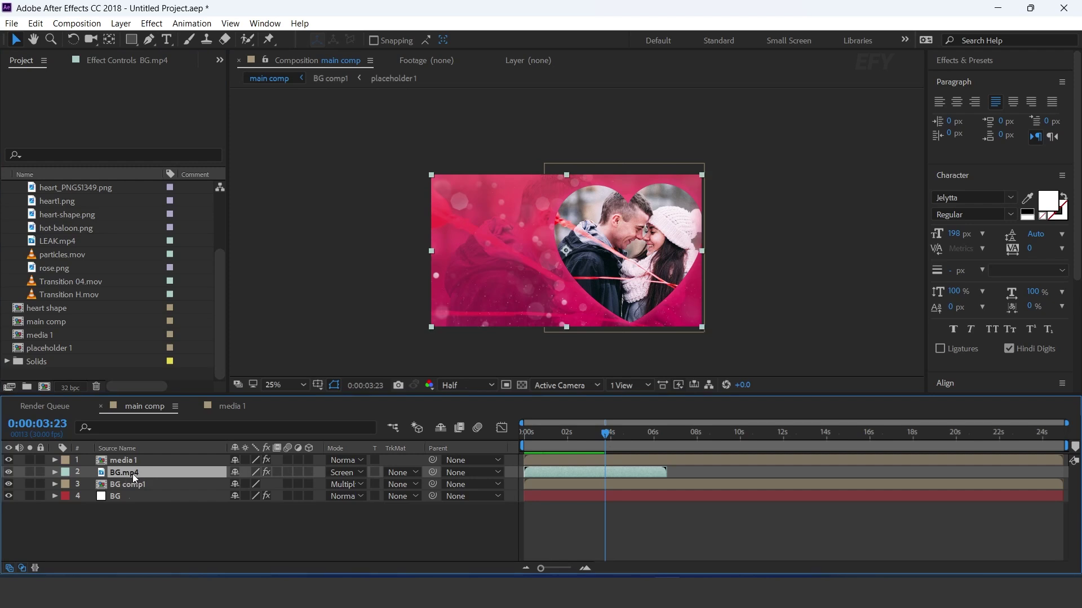
key("ctrl+d")
left_click_drag(132, 475, 130, 457)
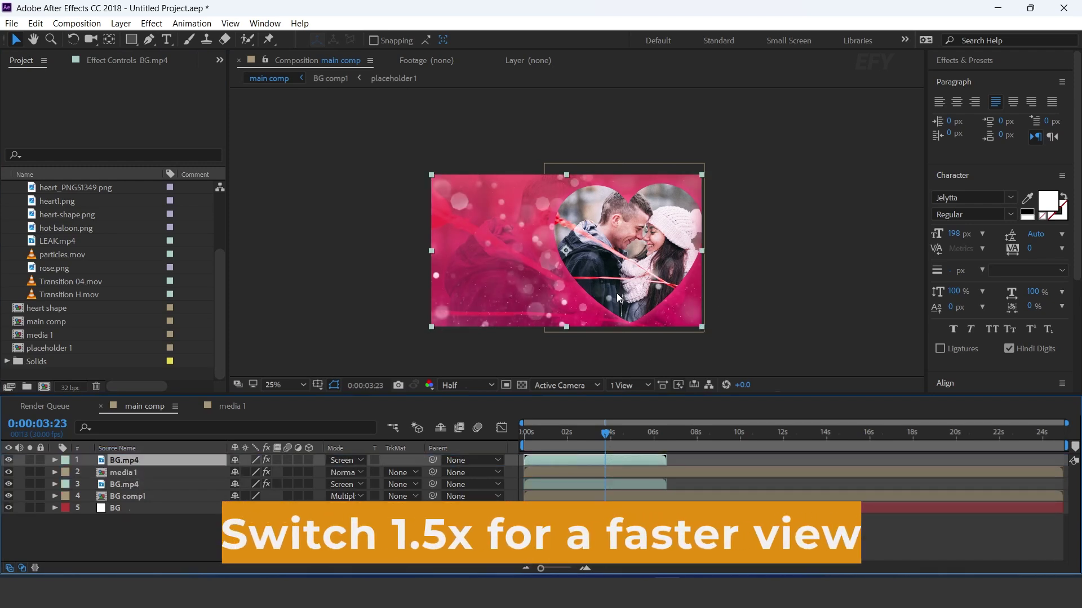
Draw a closed, curved Pen tool mask around the heart photo on the top BG.mp4 layer
left_click(148, 41)
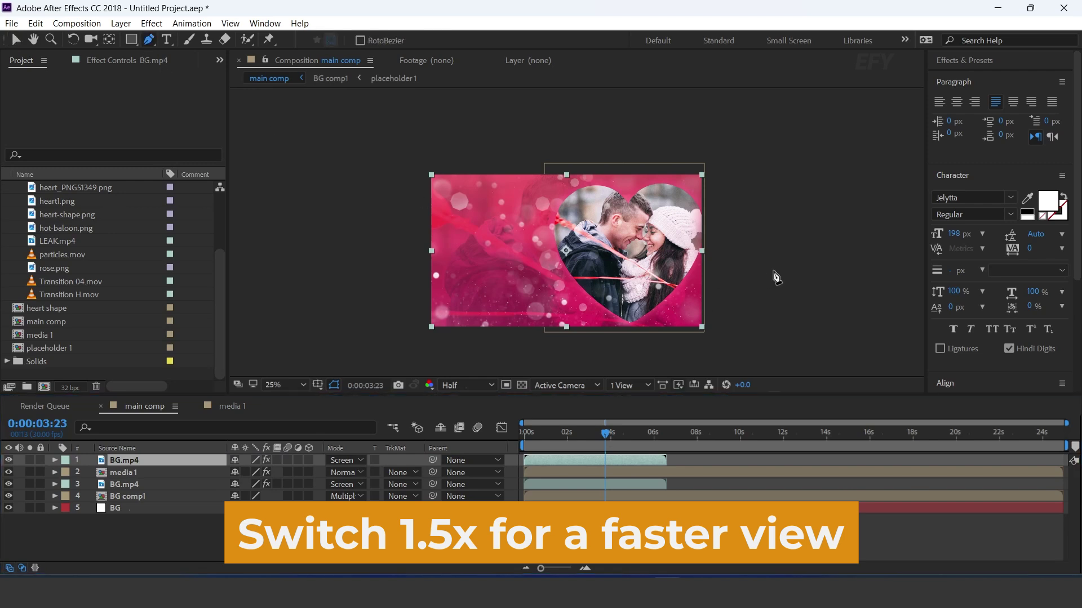
left_click(707, 156)
left_click_drag(555, 185, 542, 215)
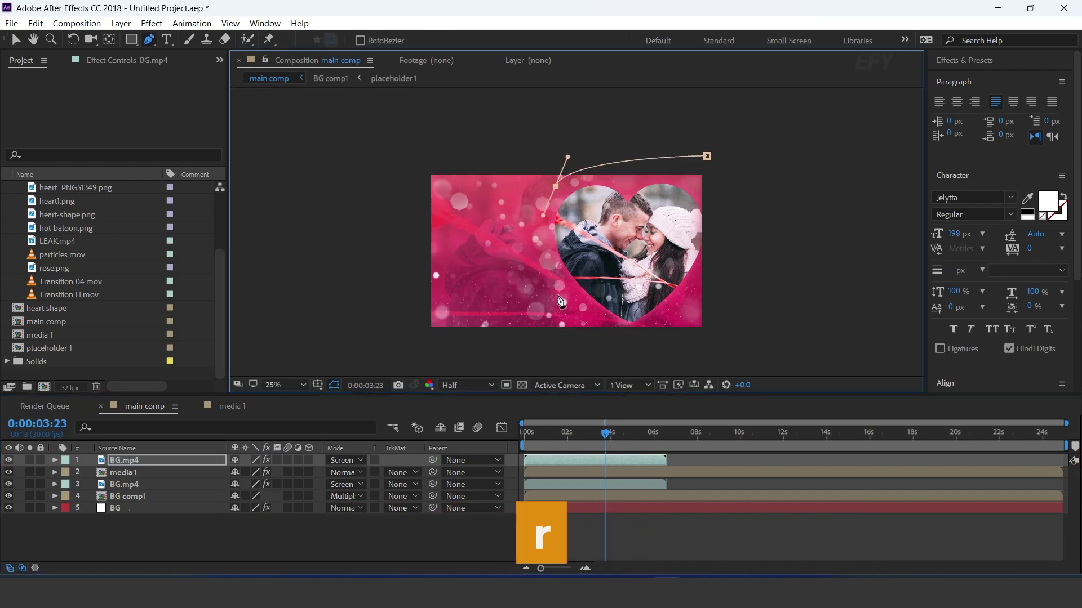
left_click_drag(565, 304, 593, 336)
left_click_drag(746, 347, 762, 331)
left_click_drag(765, 280, 756, 231)
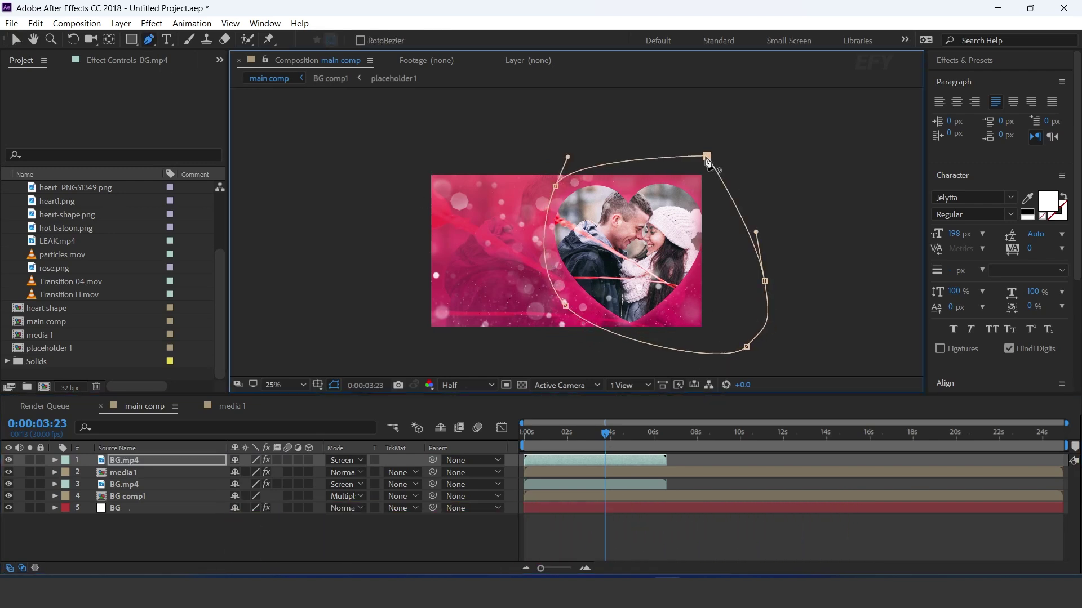
left_click_drag(707, 156, 667, 146)
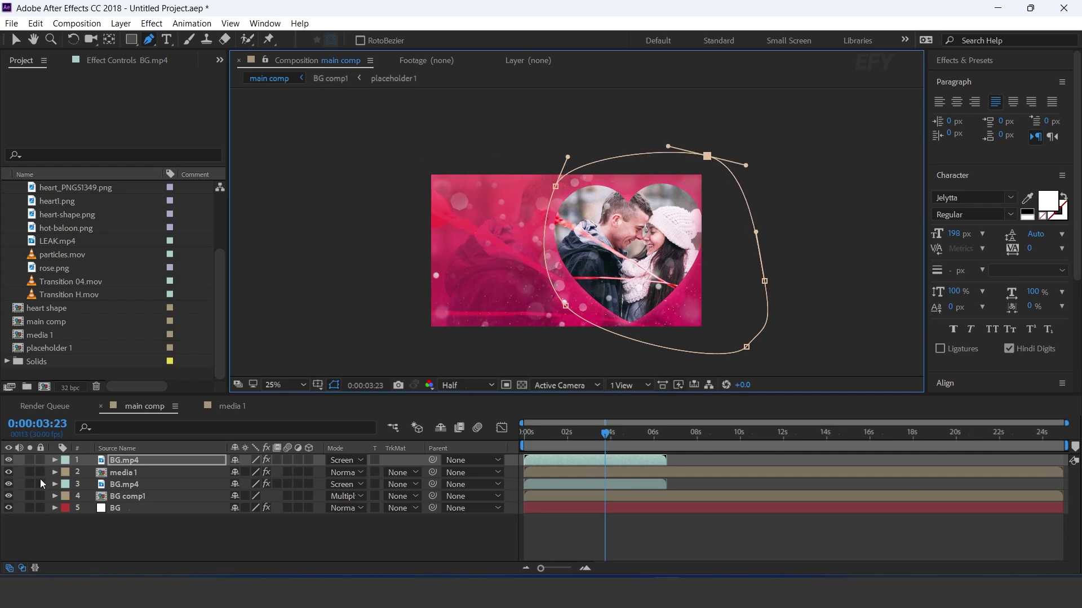
Set the Mask Feather of Mask 1 on the top BG.mp4 layer to 135 pixels and collapse the layer
left_click(158, 462)
key("f")
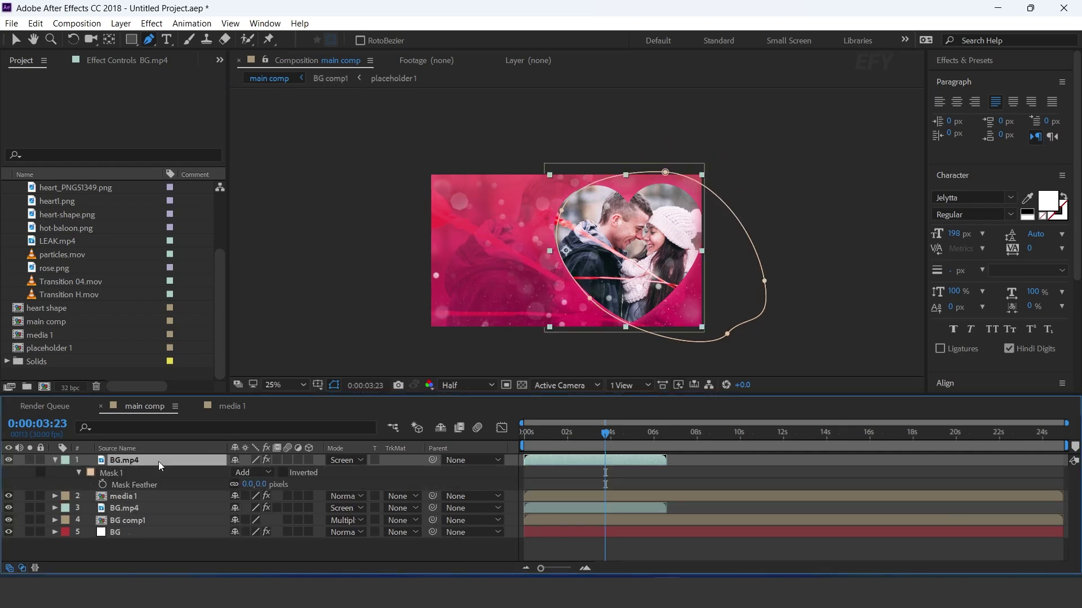
left_click_drag(260, 484, 354, 488)
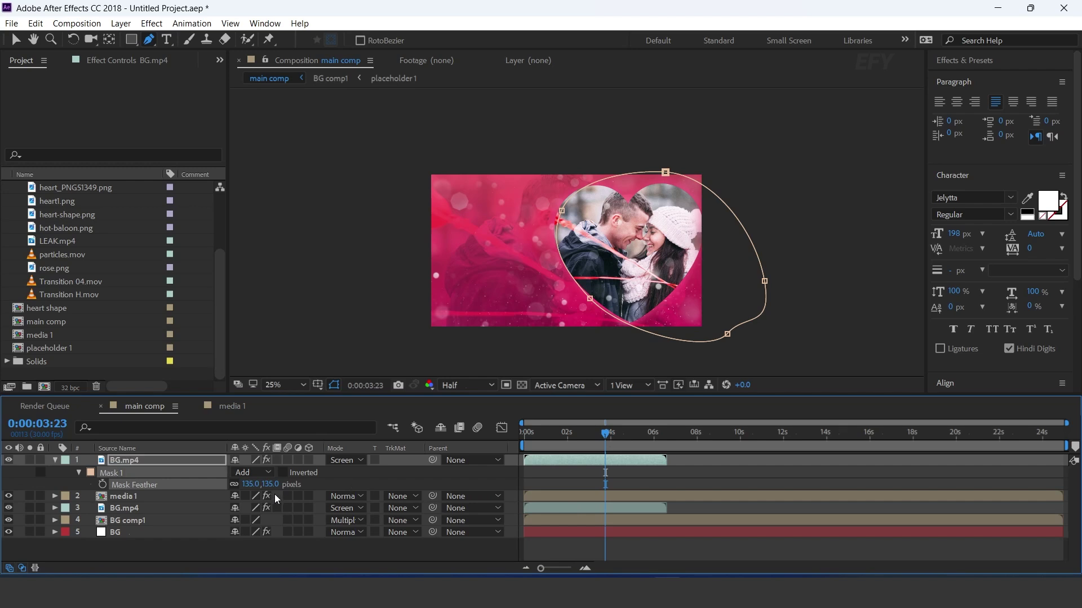
left_click(54, 460)
Preview main comp from the start, examine the bokeh over the heart photo up close, and leave the playhead at 0:00:04:08
left_click_drag(635, 434, 492, 447)
key("space")
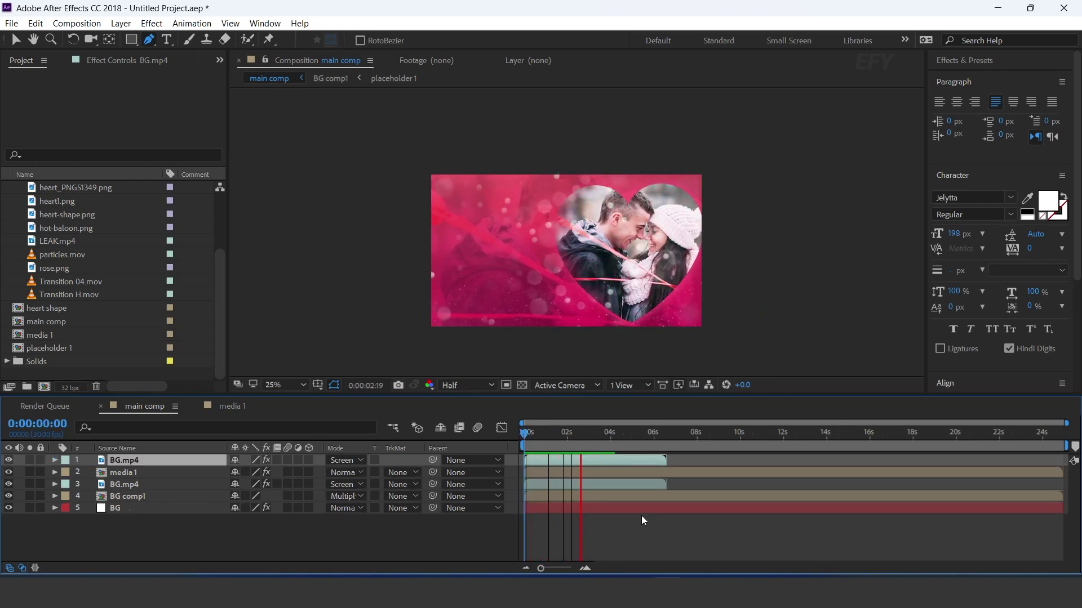
scroll(707, 315, "up", 2)
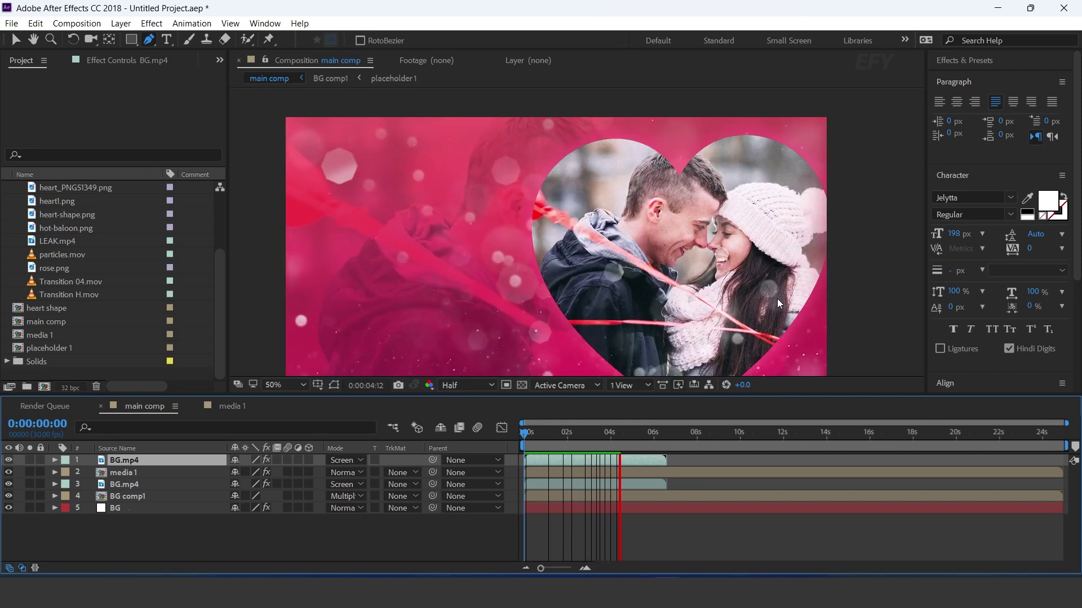
key("space")
left_click_drag(624, 435, 616, 435)
left_click(408, 547)
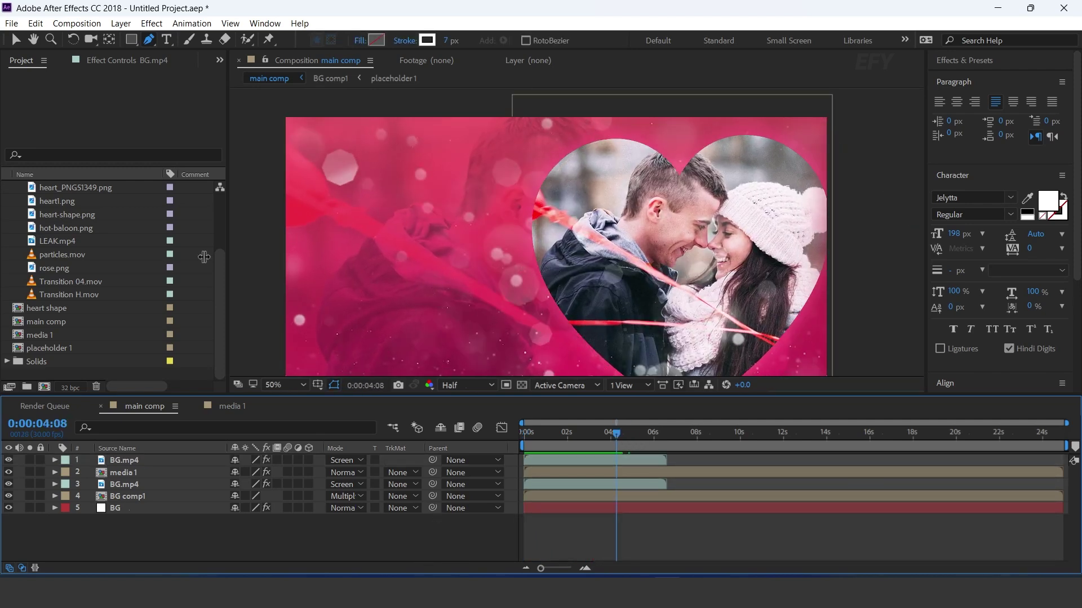
Add cloud2.png from the elements folder as the top layer of main comp and place it in the frame's lower-right corner
scroll(632, 325, "down", 2)
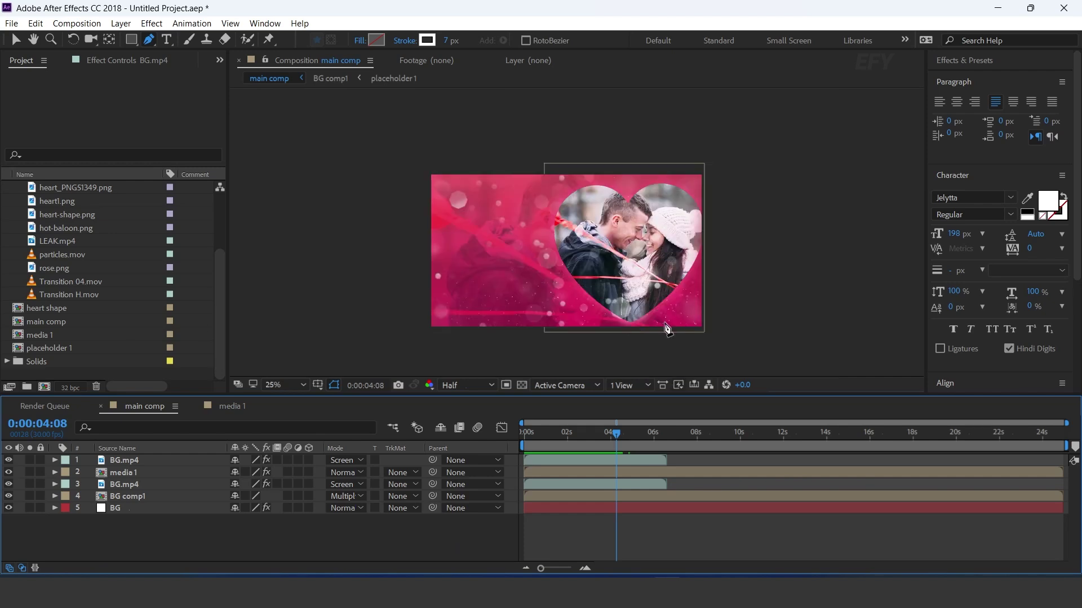
scroll(22, 266, "up", 3)
left_click(56, 241)
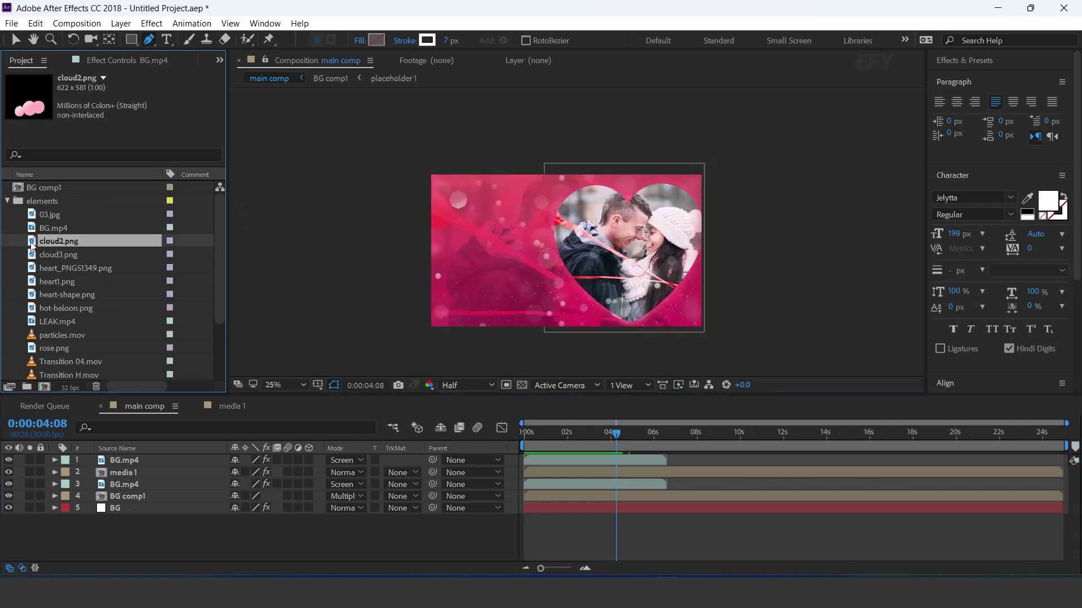
left_click_drag(32, 247, 143, 456)
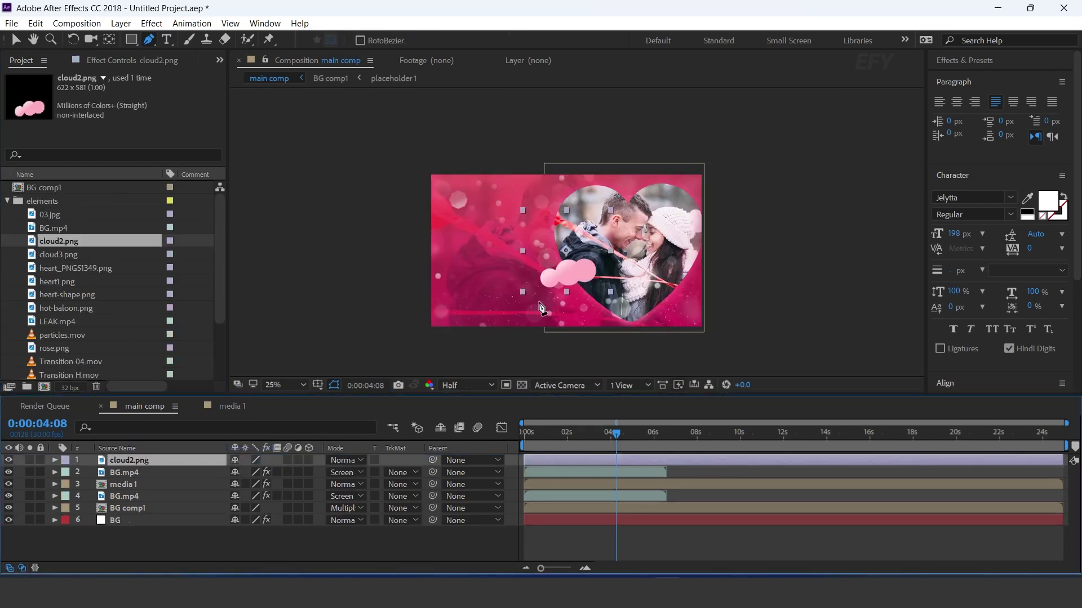
key("v")
left_click_drag(569, 269, 684, 227)
Scale the cloud2.png layer to 137% and move it slightly up and left within the frame's lower-right corner
scroll(685, 320, "up", 1)
key("space")
key("s")
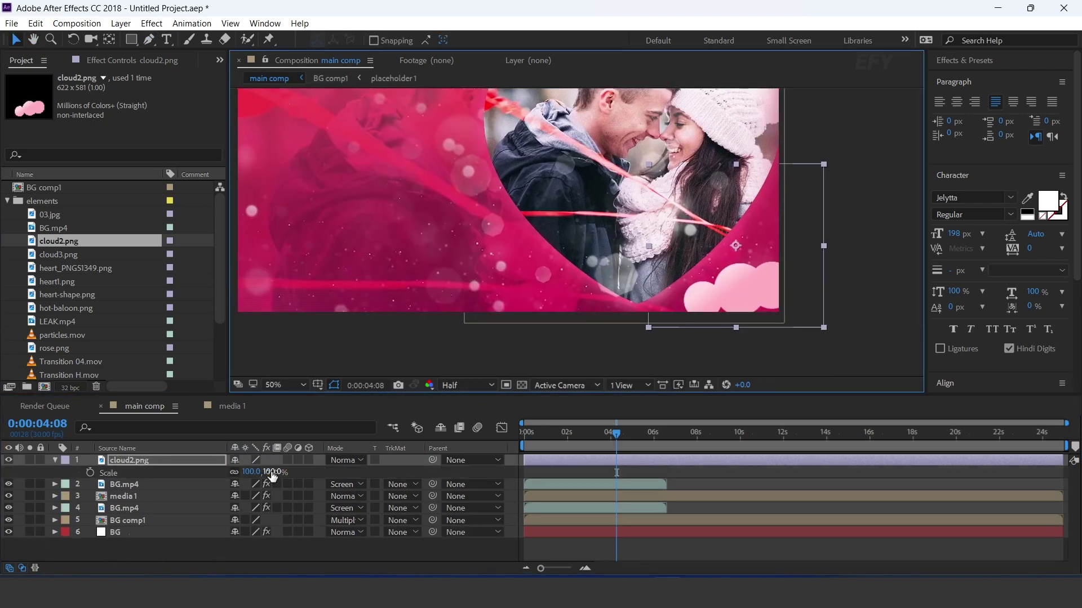
left_click_drag(272, 473, 295, 472)
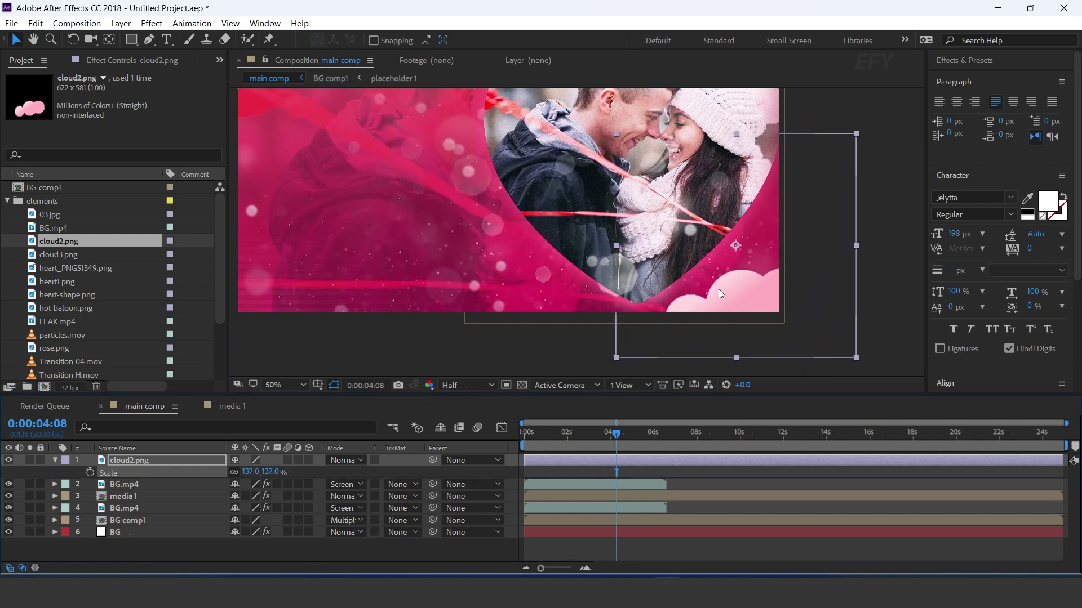
left_click_drag(718, 289, 693, 276)
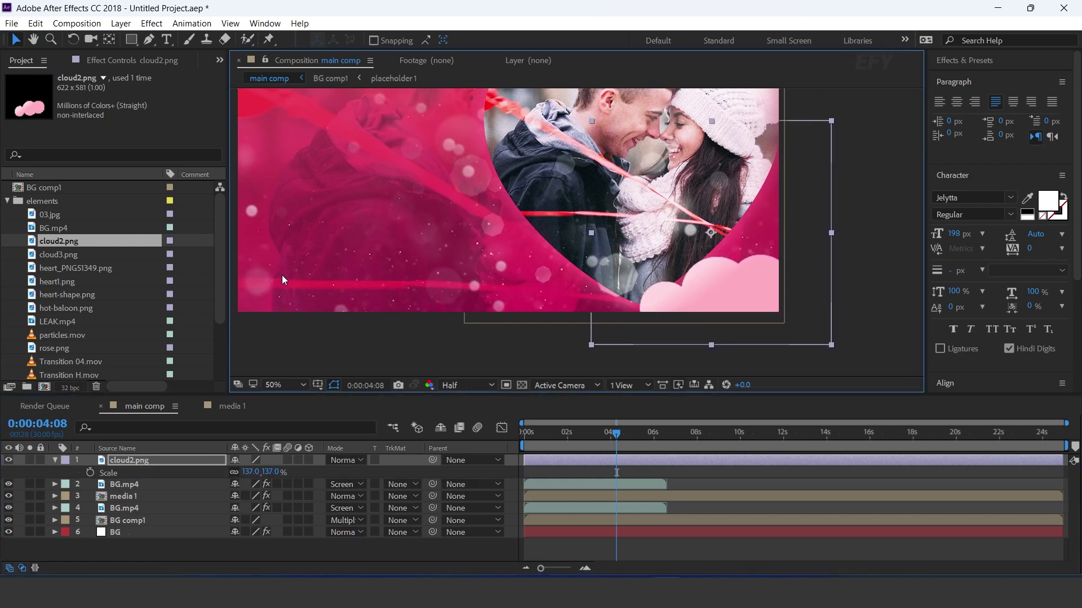
Add cloud3.png as the top layer of main comp, scale it to 150% and place it in the frame's lower-left corner
left_click(52, 254)
left_click_drag(33, 256, 153, 460)
type("s")
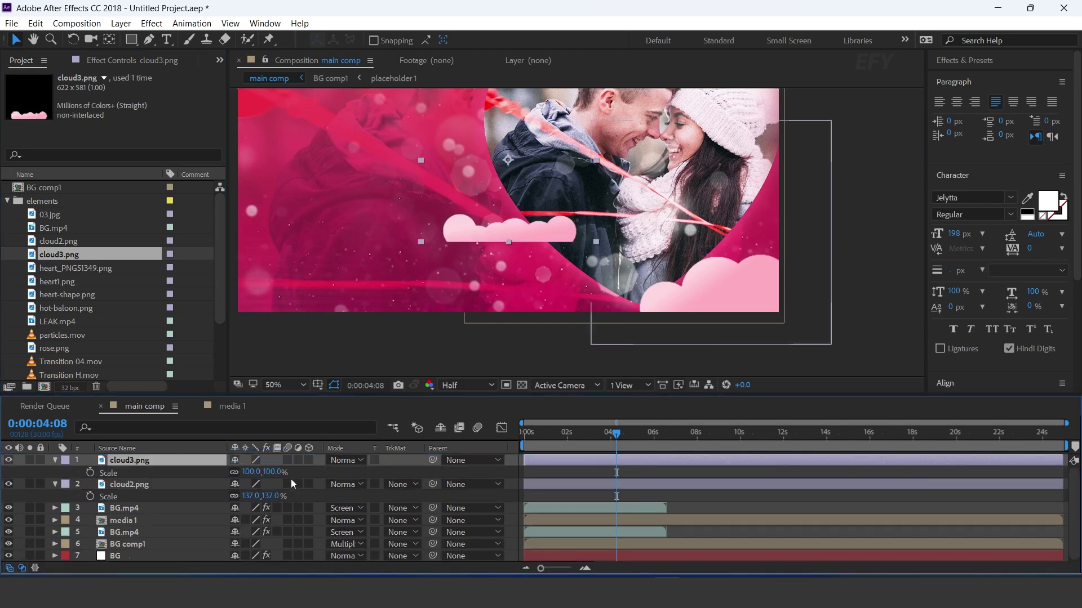
type("150")
key("Return")
left_click_drag(490, 262, 333, 295)
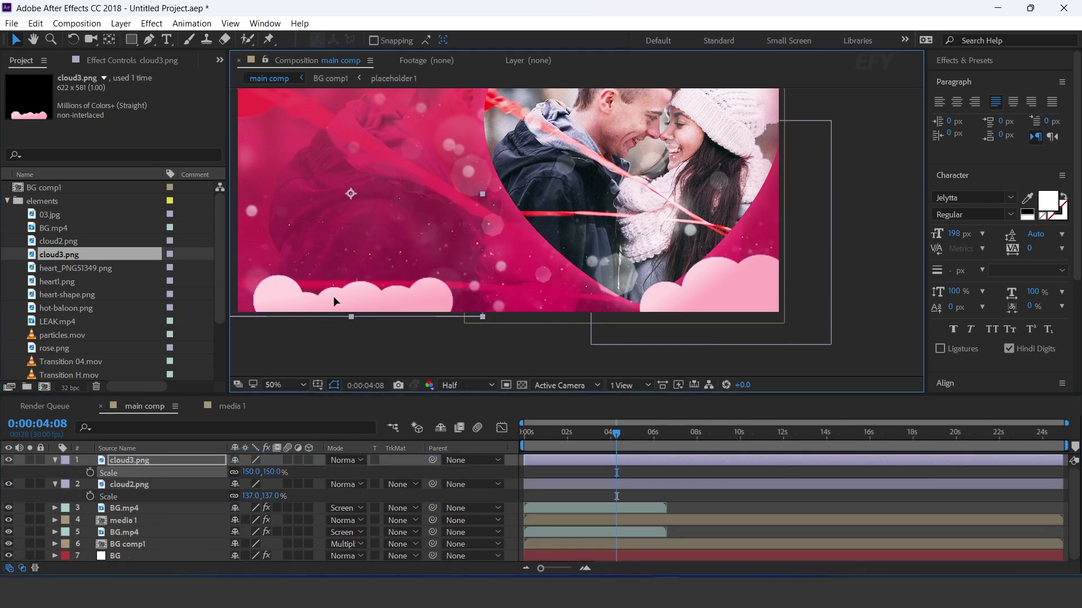
Enlarge the cloud3.png layer further, reposition it along the frame's lower-left edge and collapse both cloud layers
left_click_drag(270, 475, 313, 472)
left_click_drag(411, 304, 477, 236)
mouse_move(450, 284)
left_mouse_down()
mouse_move(474, 283)
mouse_move(447, 285)
left_mouse_up()
left_click(55, 460)
left_click(54, 472)
Duplicate the cloud2.png layer, rotate the copy 13° and place it in the gap between the two clouds at the frame's bottom edge
left_click(162, 474)
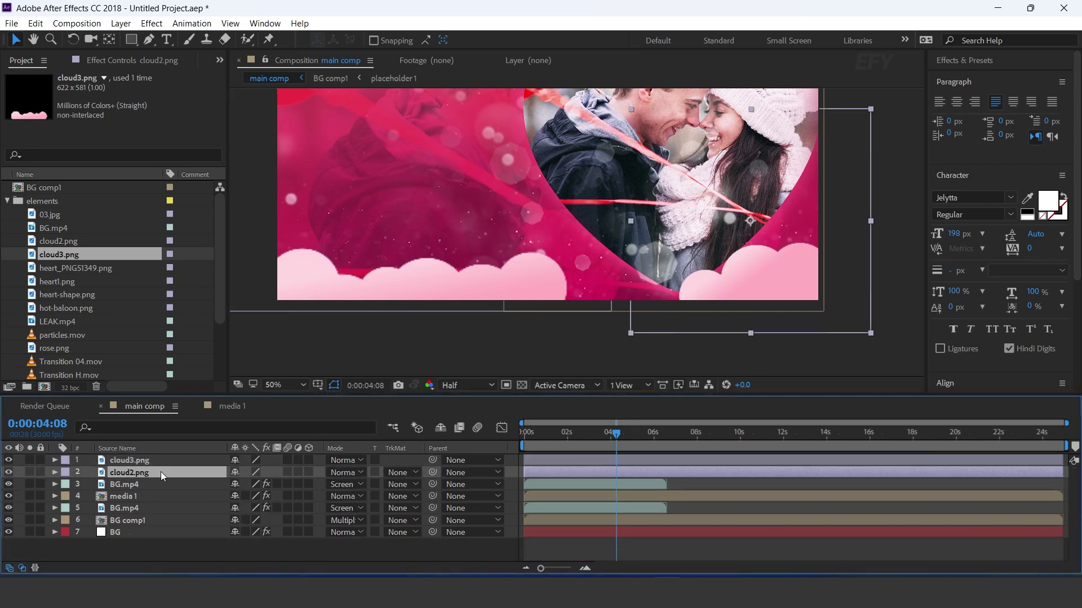
key("ctrl+d")
left_click_drag(762, 287, 616, 309)
key("r")
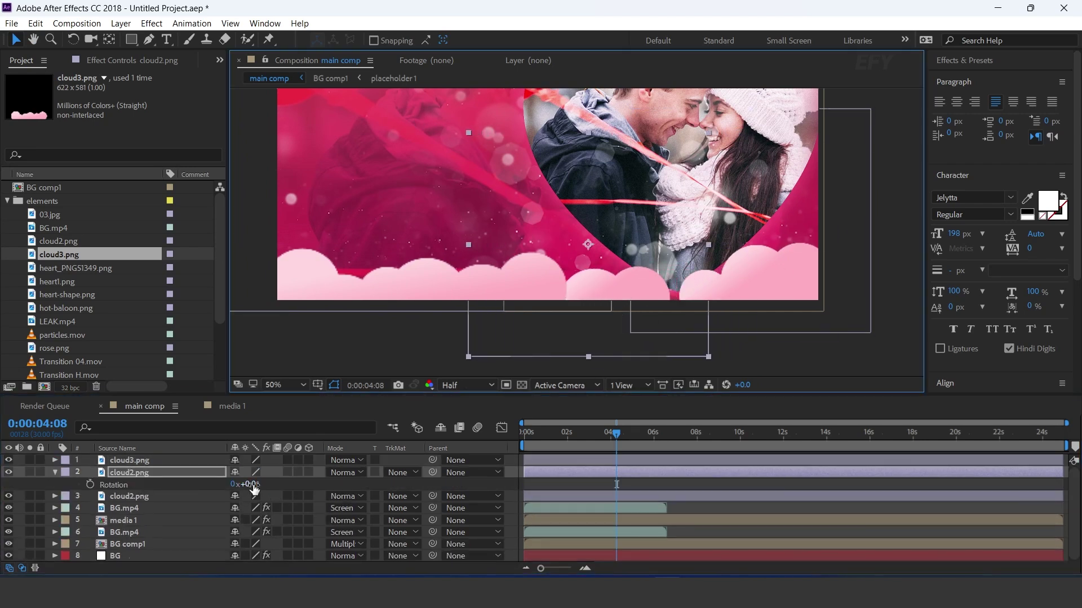
left_click_drag(249, 485, 262, 486)
left_click_drag(606, 258, 655, 255)
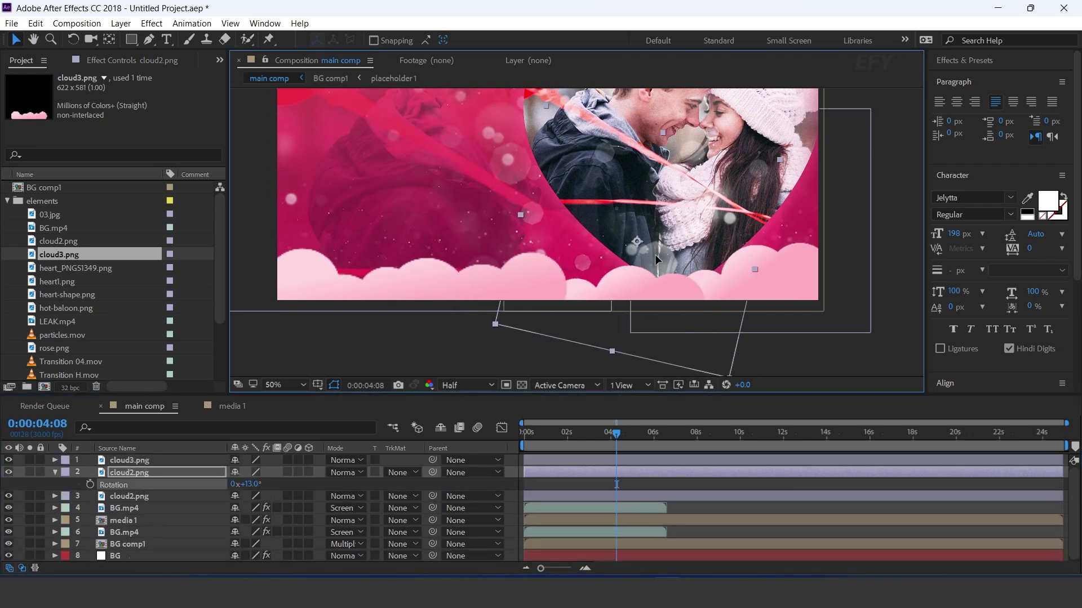
left_click(55, 472)
Bring the rotated cloud2.png copy to the top of the layer stack, shift it slightly left and nudge cloud3.png down
mouse_move(145, 473)
left_mouse_down()
mouse_move(147, 490)
mouse_move(147, 457)
left_mouse_up()
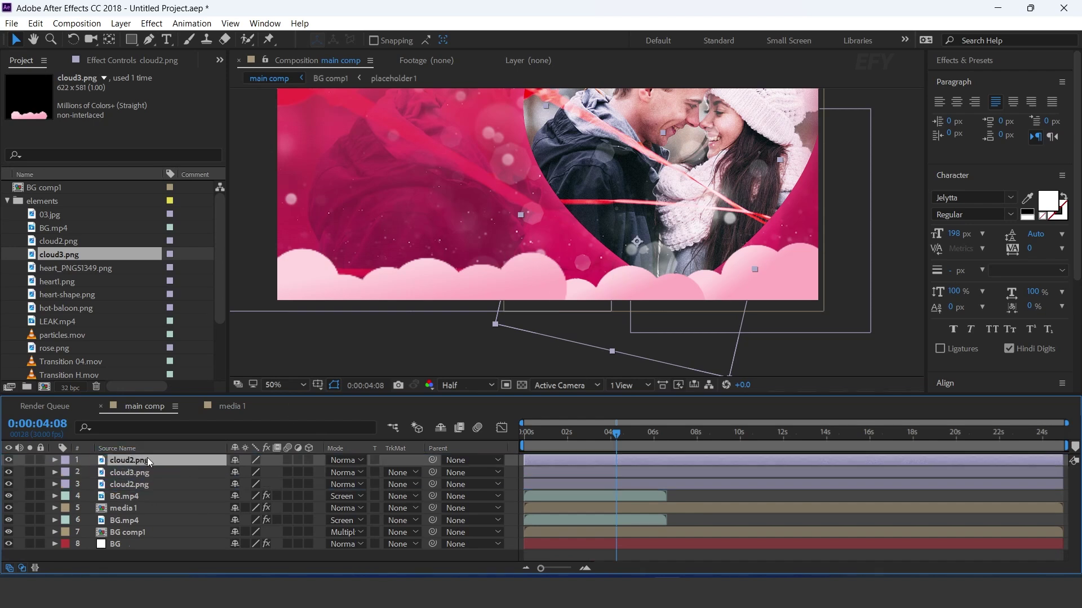
left_click_drag(621, 333, 596, 337)
left_click(447, 294)
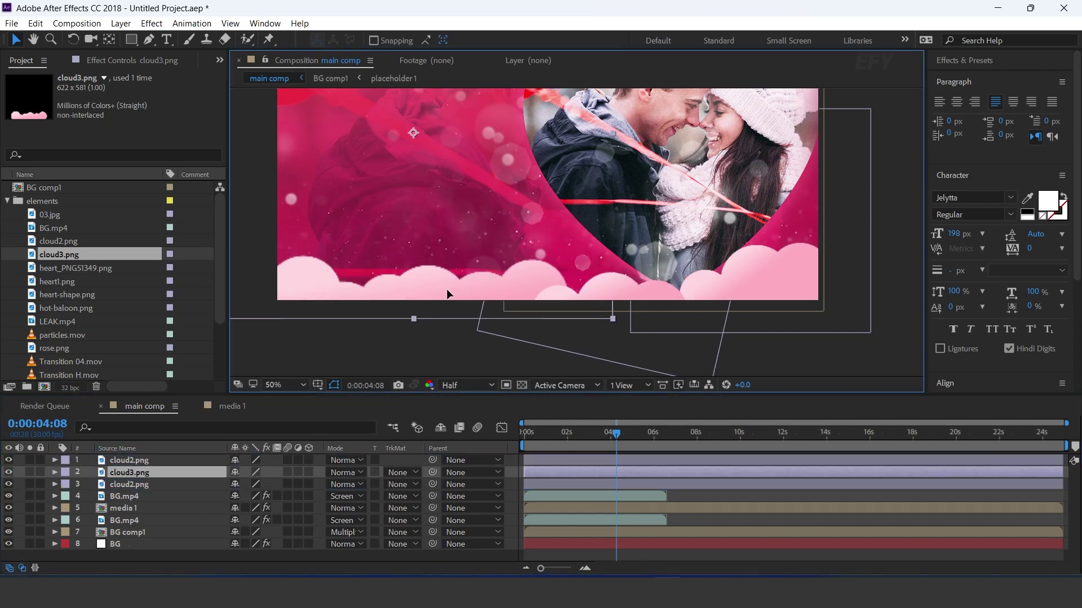
left_click(896, 318)
Create a new composition named rose, 1100 px wide and 950 px high
scroll(893, 319, "down", 2)
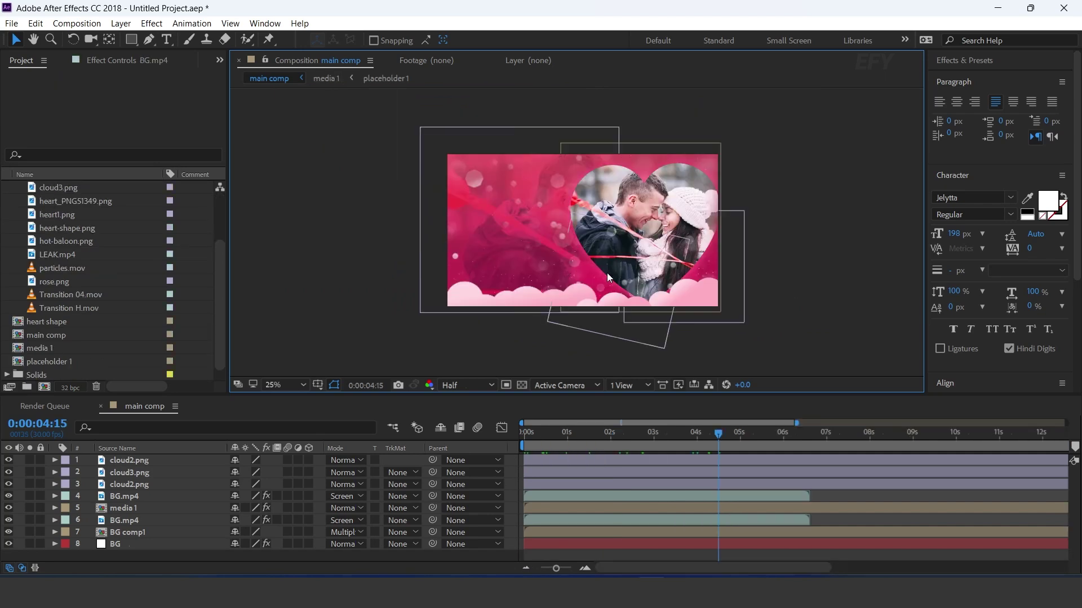
scroll(67, 314, "down", 1)
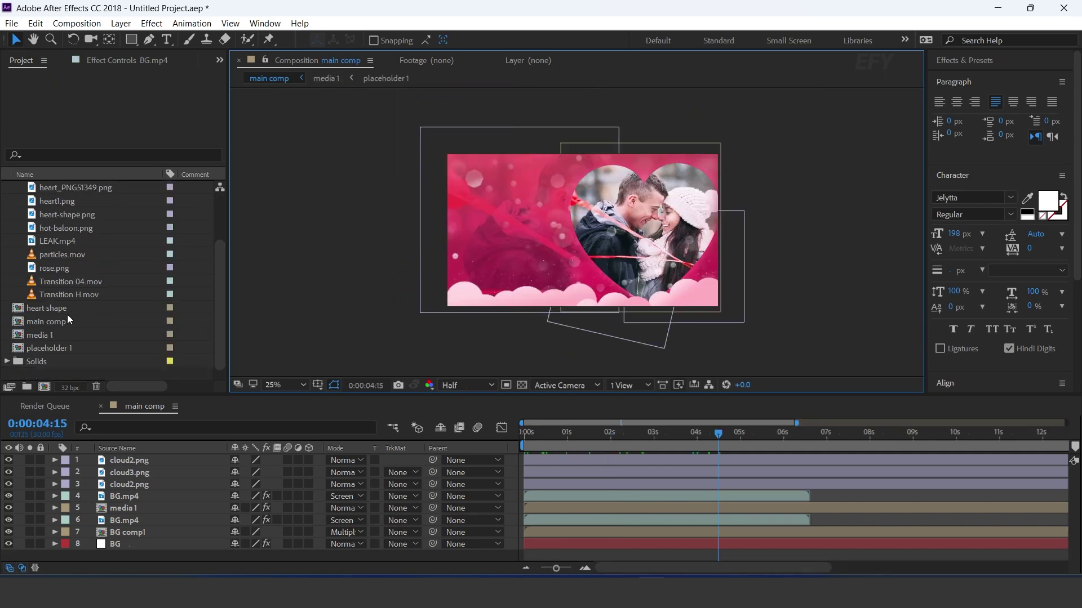
left_click(44, 386)
left_click(525, 244)
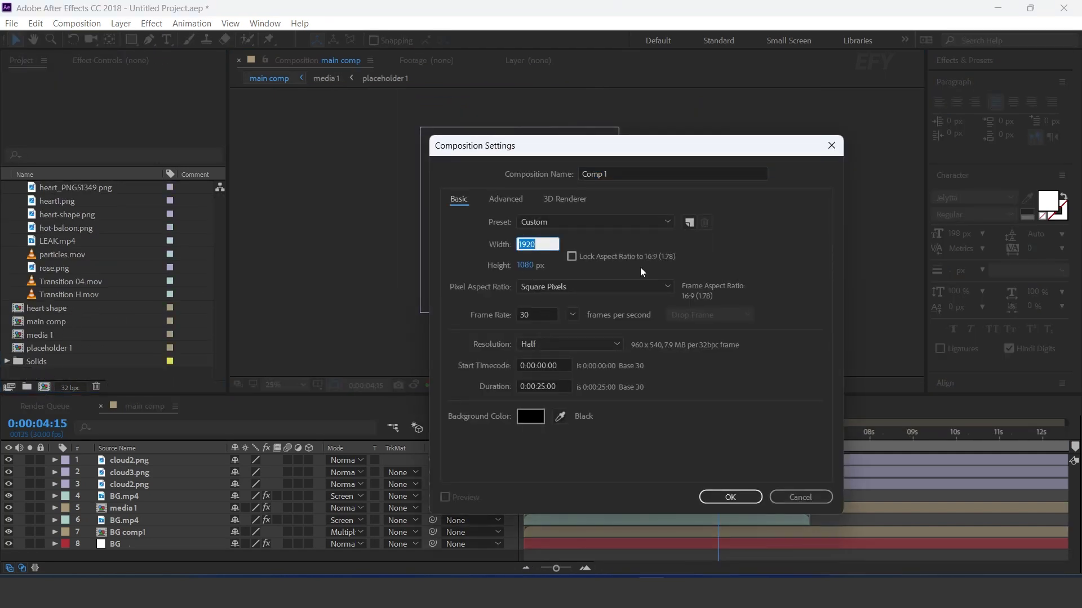
type("1100")
key("Tab")
type("950")
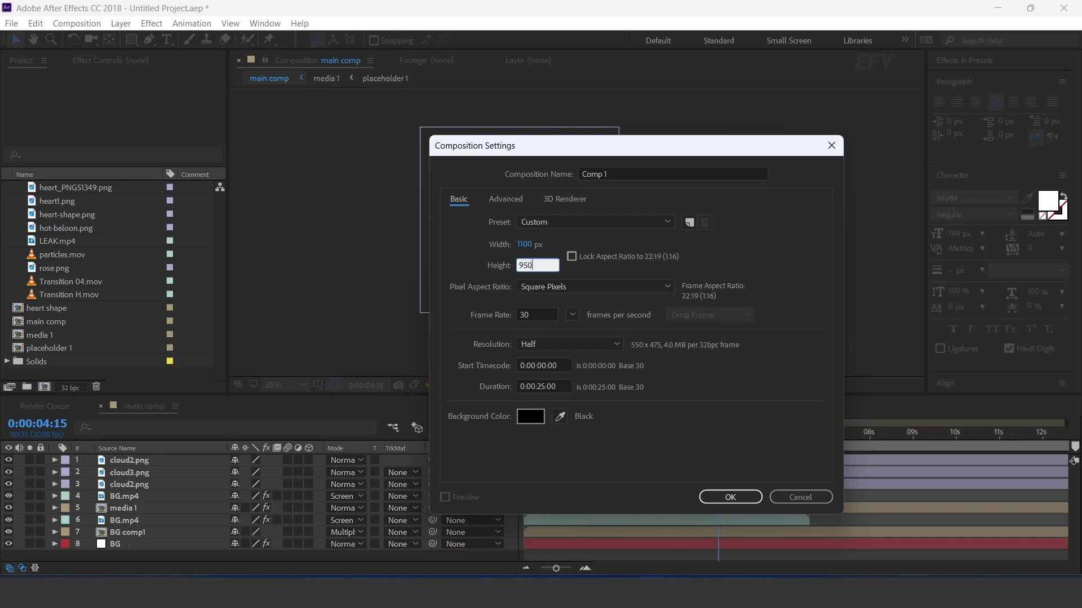
left_click(616, 172)
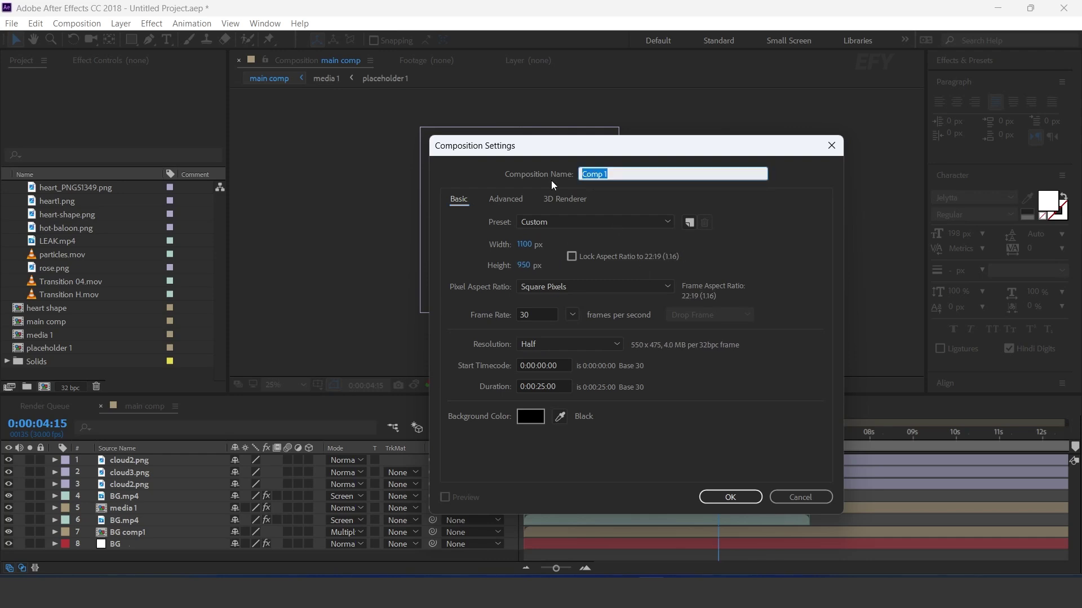
type("rose")
key("Return")
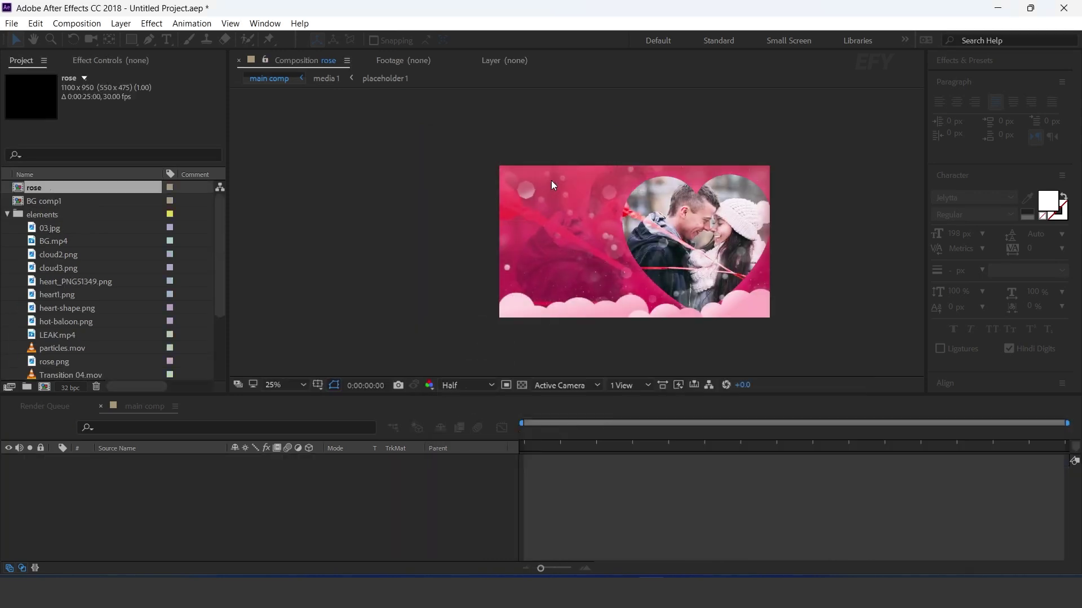
Add rose.png to the rose composition, nudge it slightly down to centre the flower and close the composition
scroll(104, 303, "up", 2)
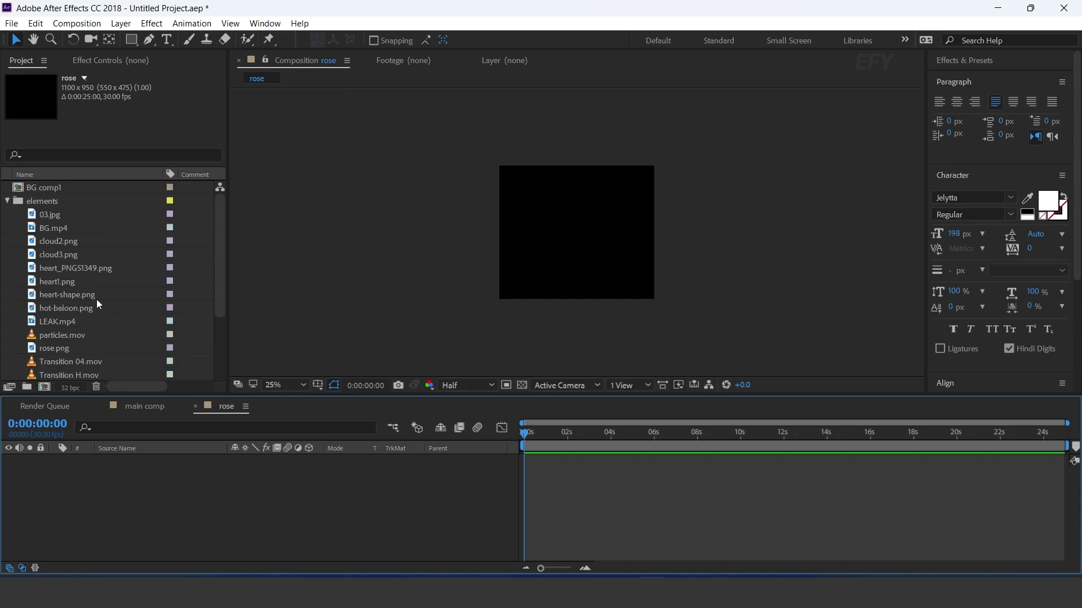
left_click(34, 349)
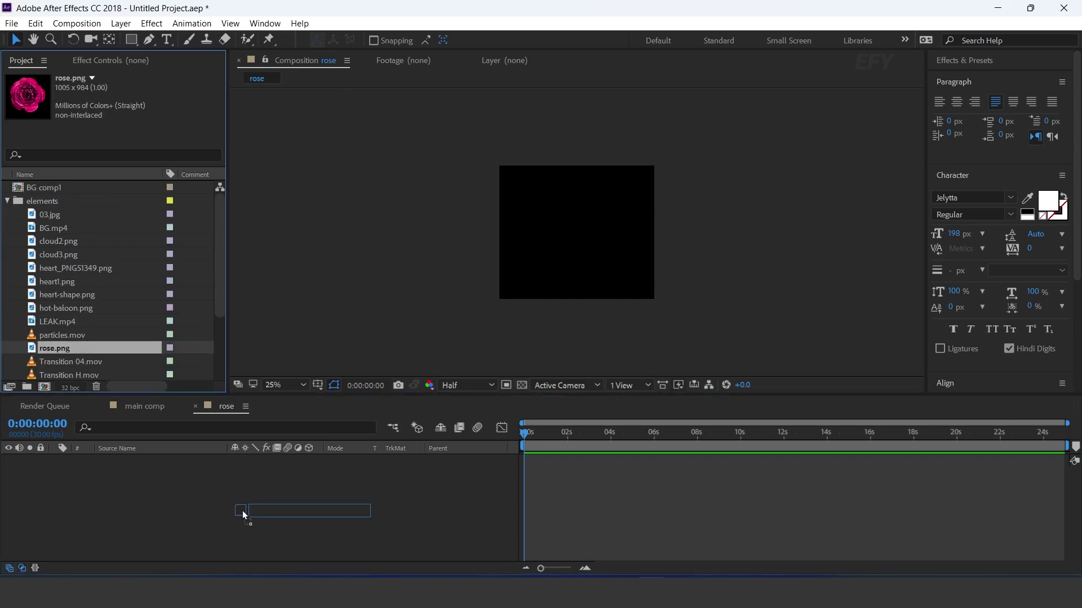
left_click_drag(242, 511, 244, 509)
left_click(580, 239)
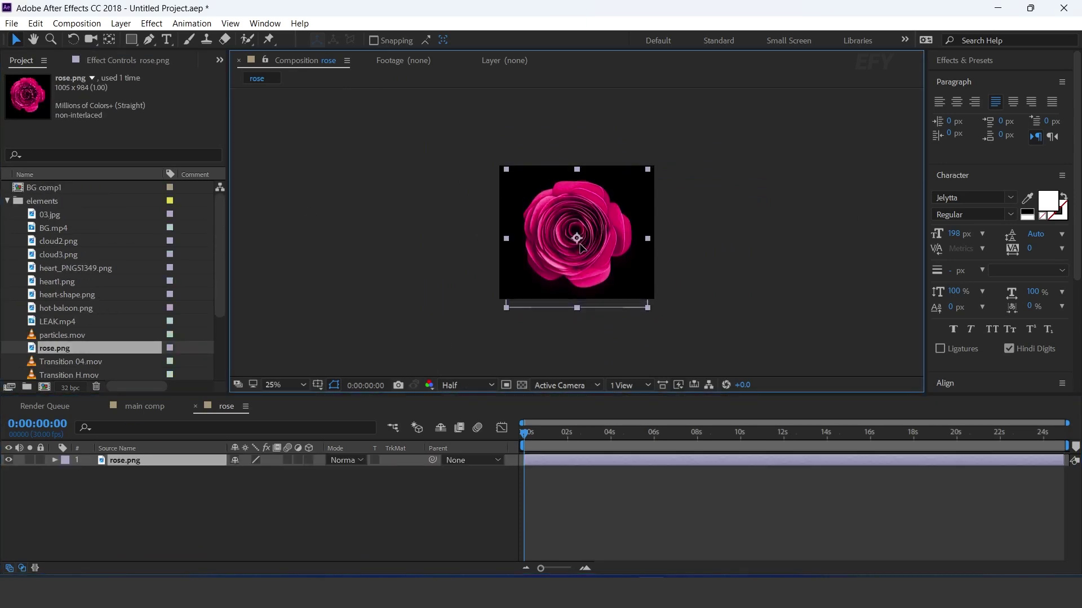
left_click(406, 519)
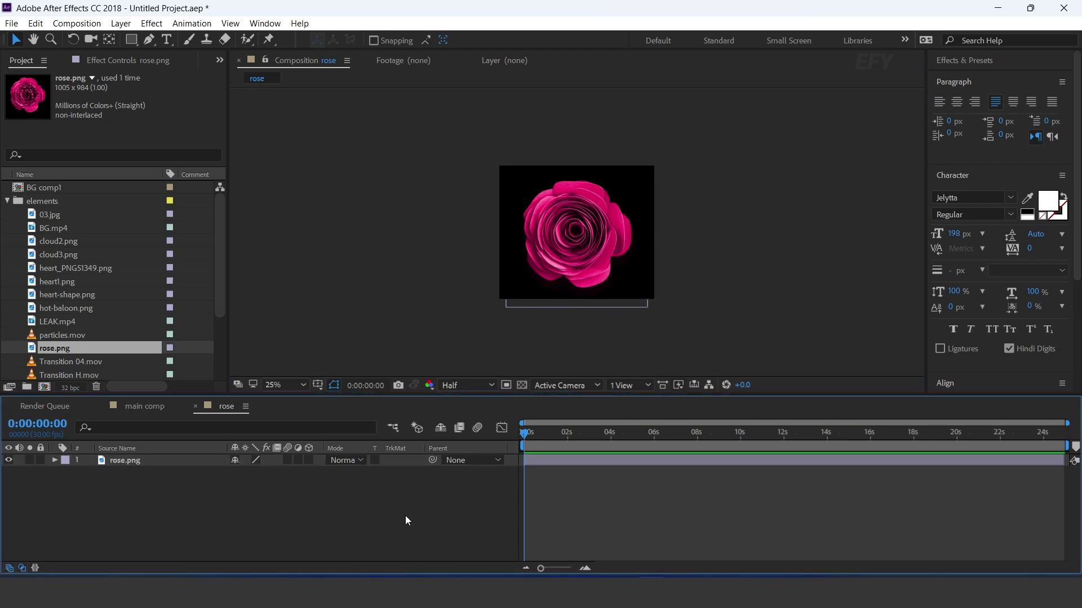
left_click(195, 406)
Add the rose composition as the top layer of main comp, move it slightly lower and scale it to 70%
scroll(73, 337, "down", 3)
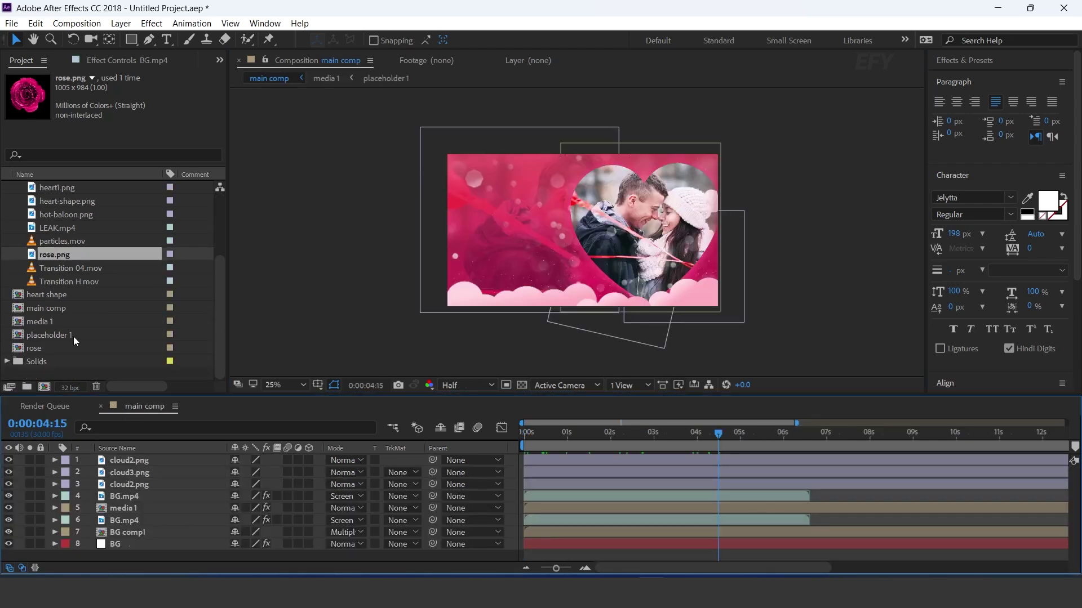
left_click(19, 349)
left_click_drag(18, 350, 125, 458)
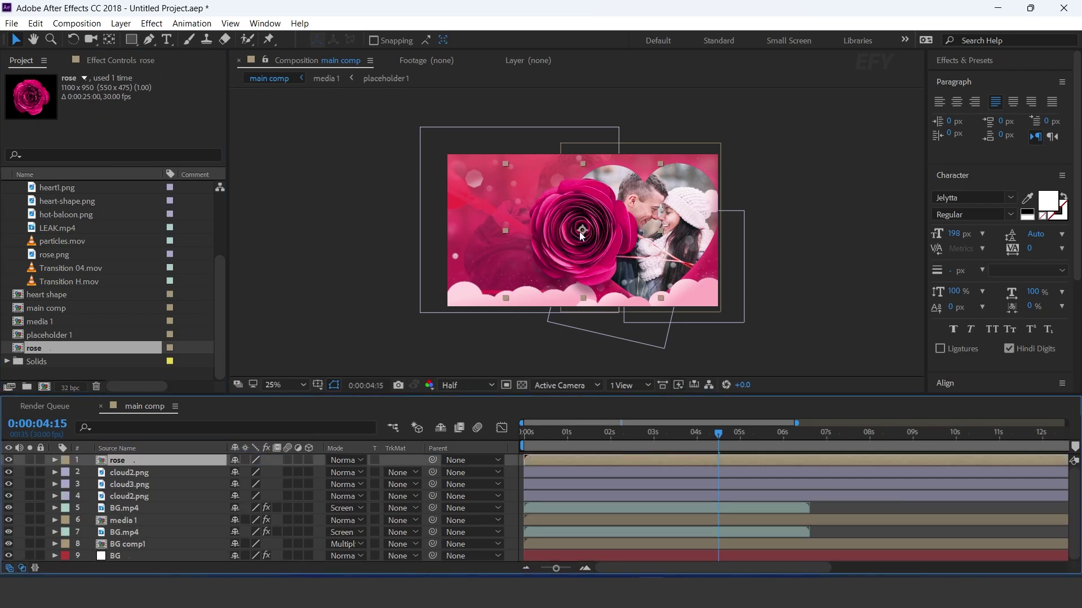
left_click_drag(579, 232, 585, 251)
key("s")
left_click(274, 473)
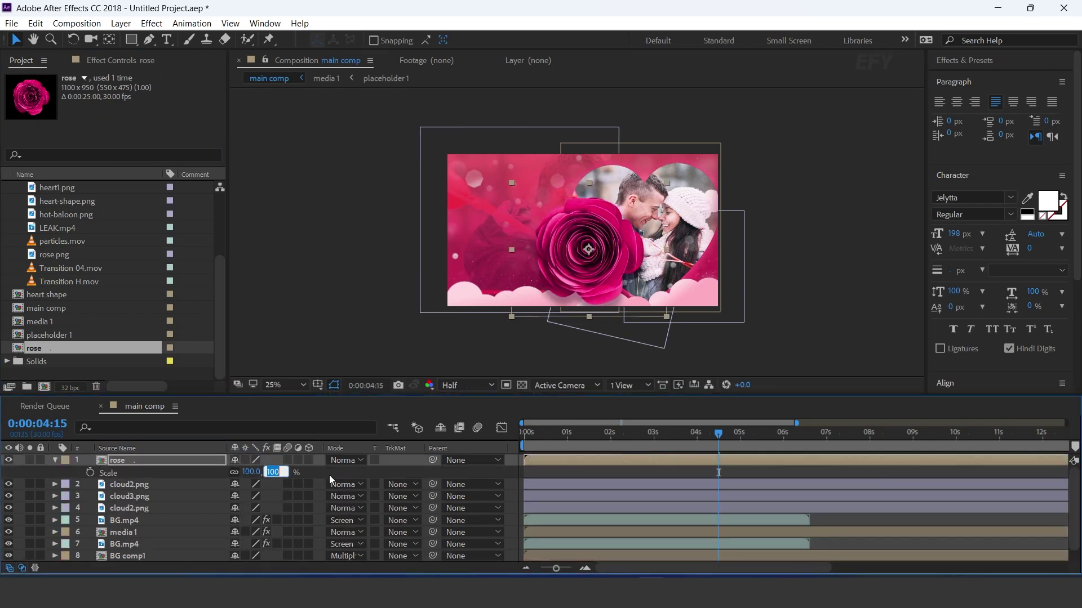
type("70")
key("Return")
Keyframe the rose layer's Scale from 0% at 0:00:00:00 to 70% at 0:00:02:00 and preview the growth
key("period")
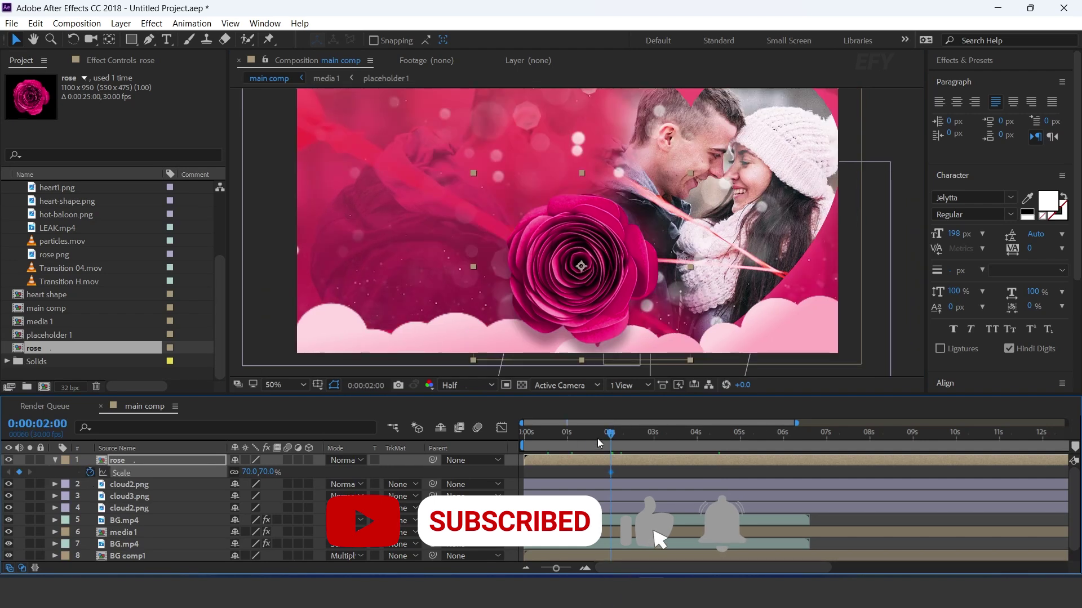
left_click_drag(579, 434, 502, 440)
left_click(267, 475)
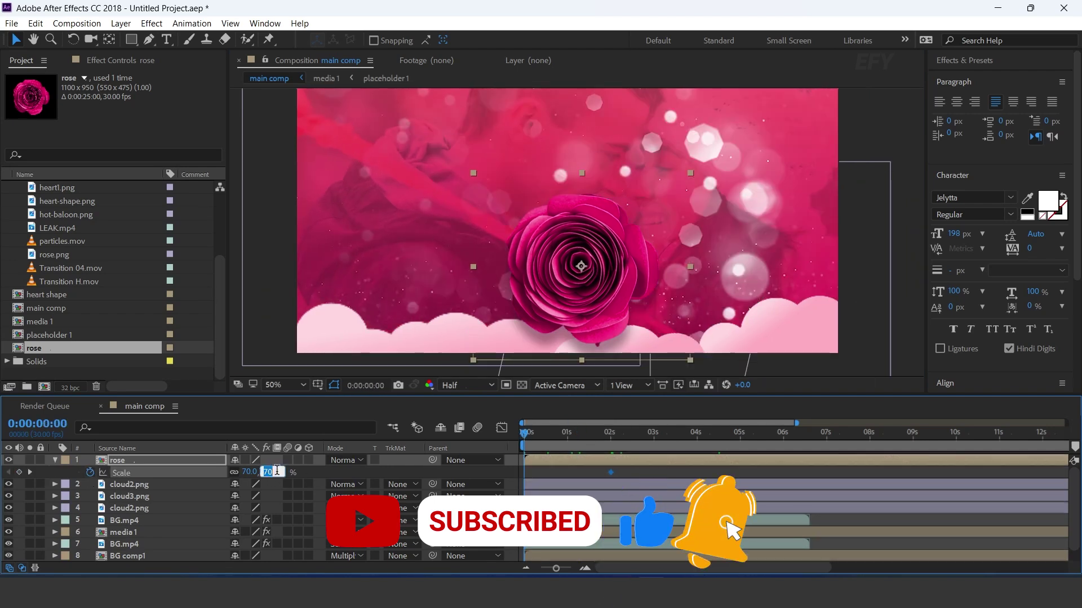
type("0.")
key("Return")
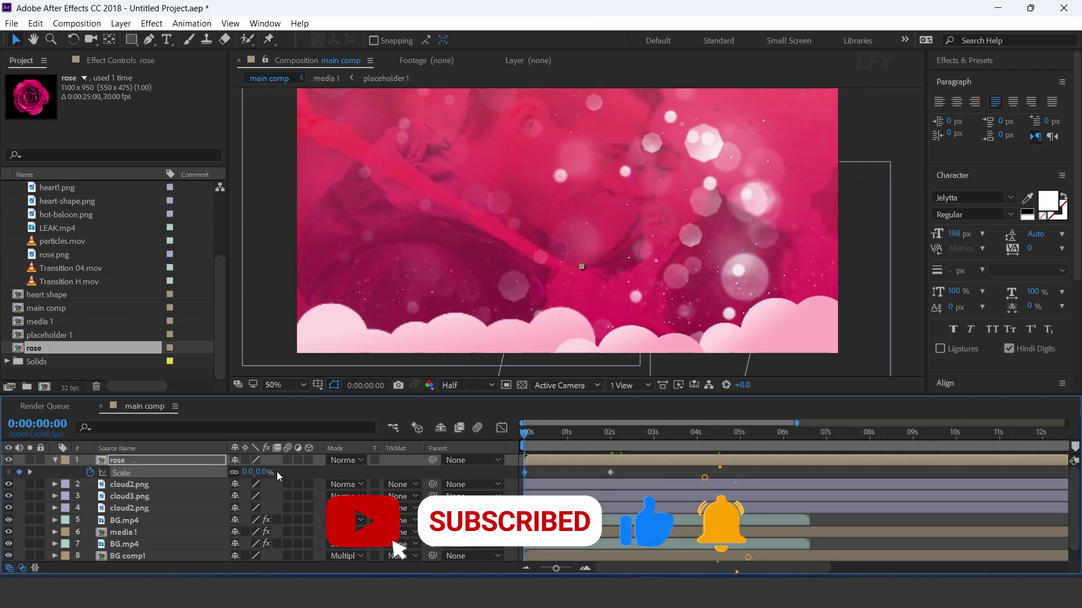
key("space")
left_click(583, 435)
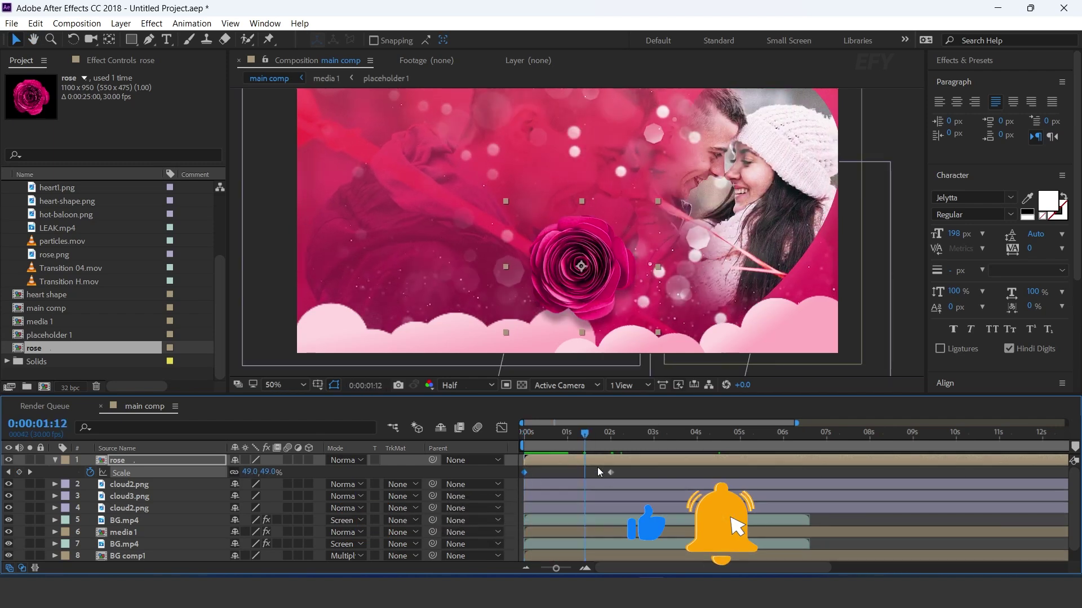
Apply Easy Ease to the rose layer's Scale keyframes and reshape the speed curve for an early peak and slow finish, previewing the result
right_click(607, 472)
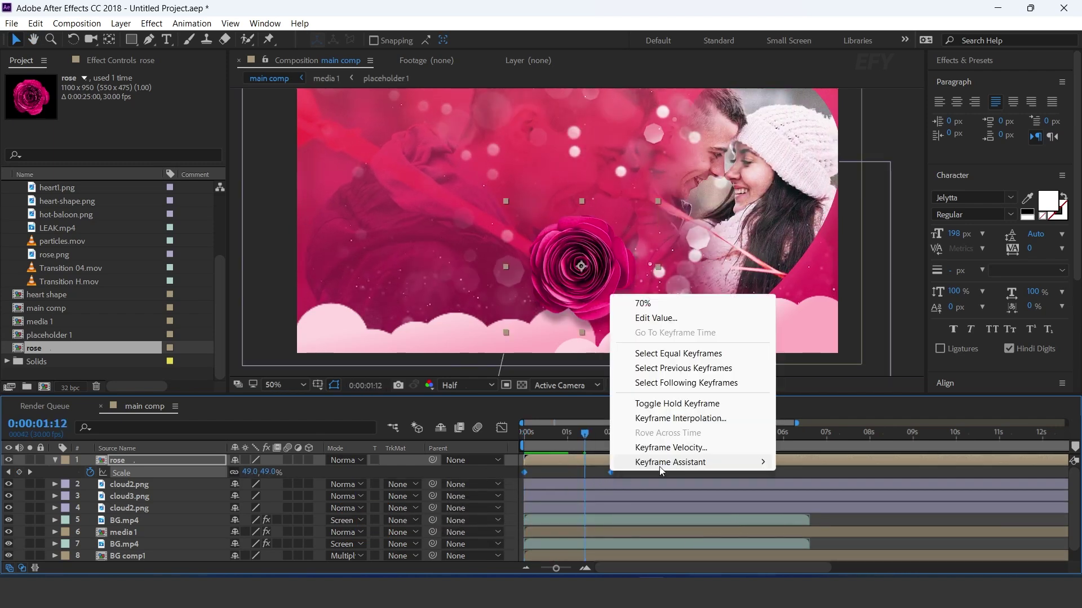
mouse_move(670, 464)
left_click(812, 363)
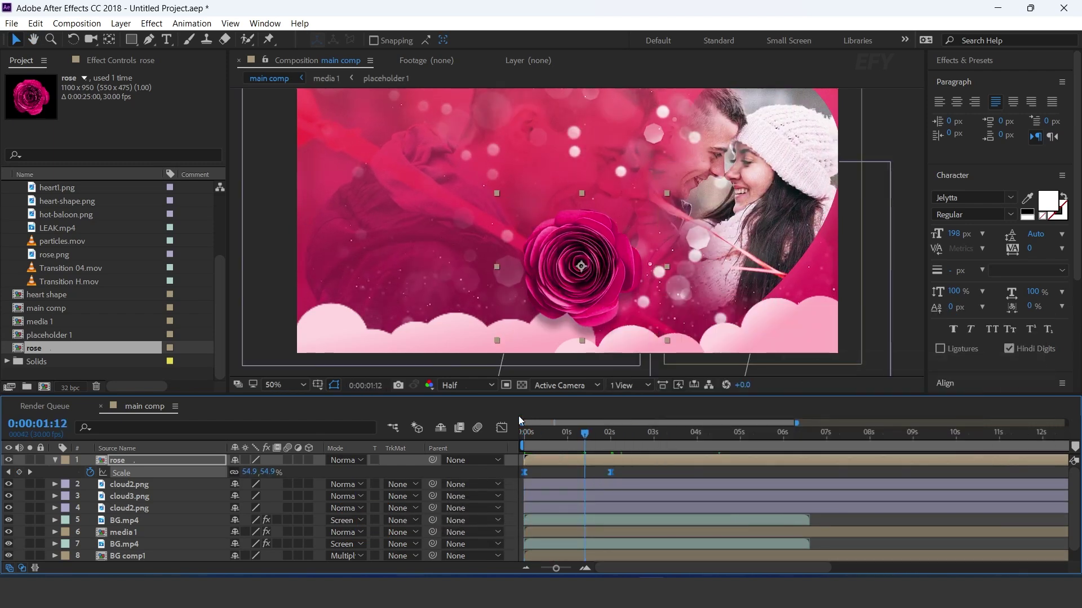
left_click(501, 429)
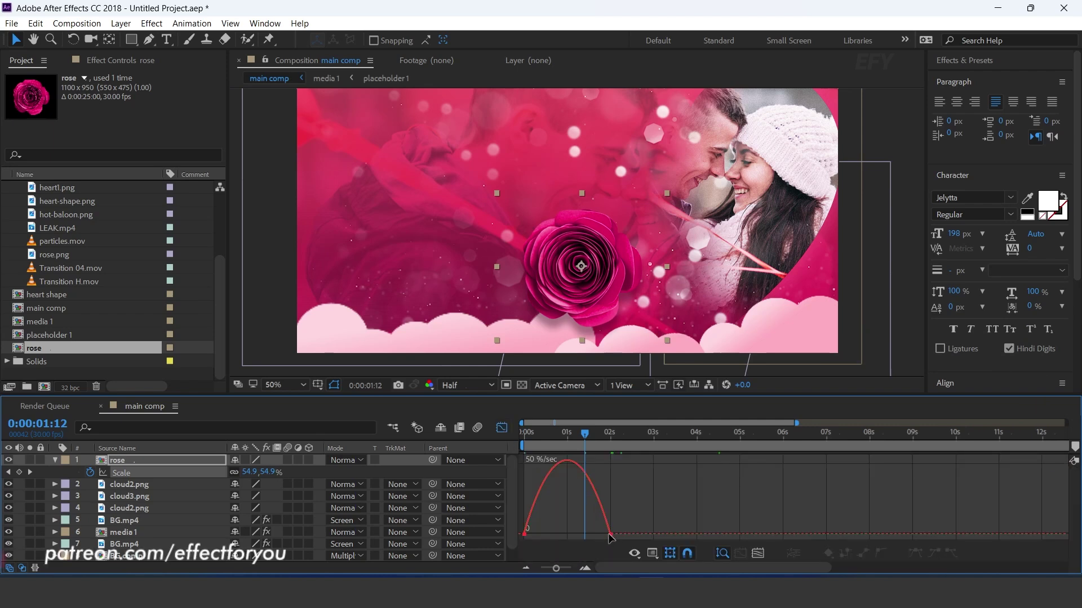
left_click(611, 534)
left_click_drag(595, 534, 578, 535)
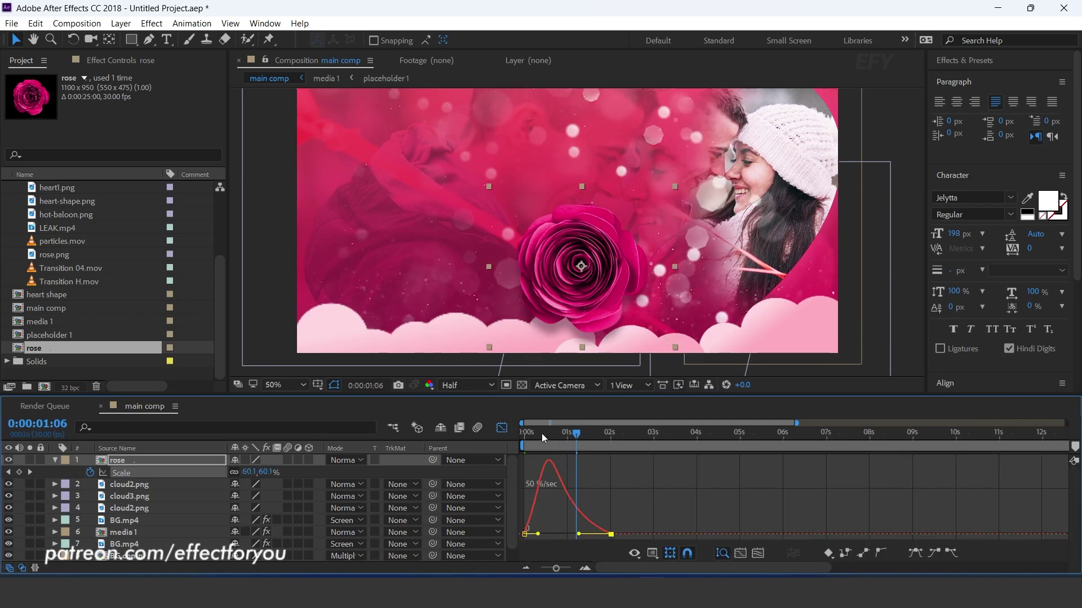
key("space")
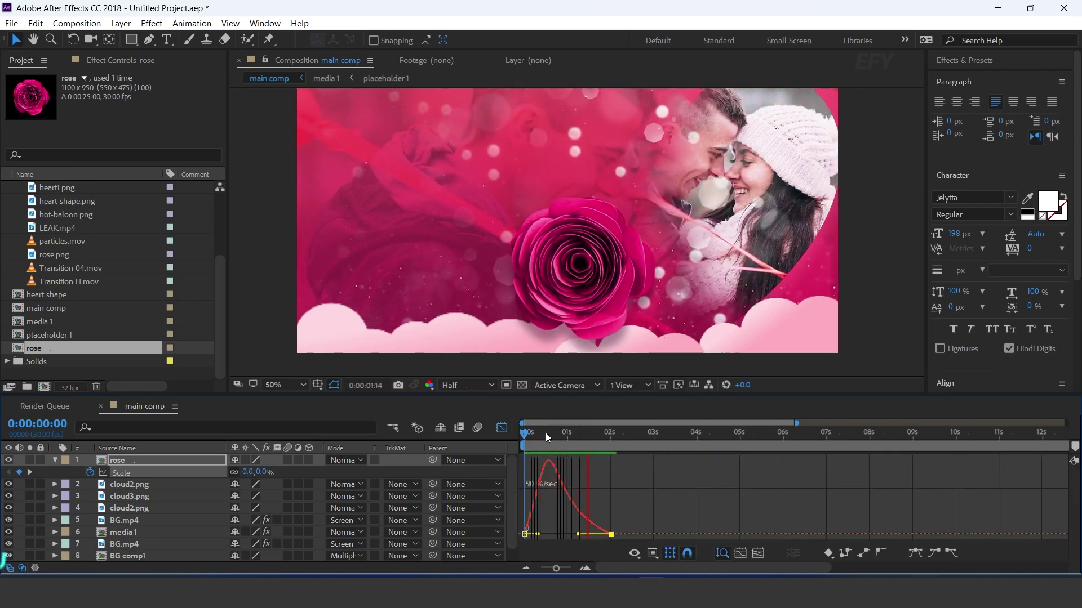
key("space")
key("shift+F3")
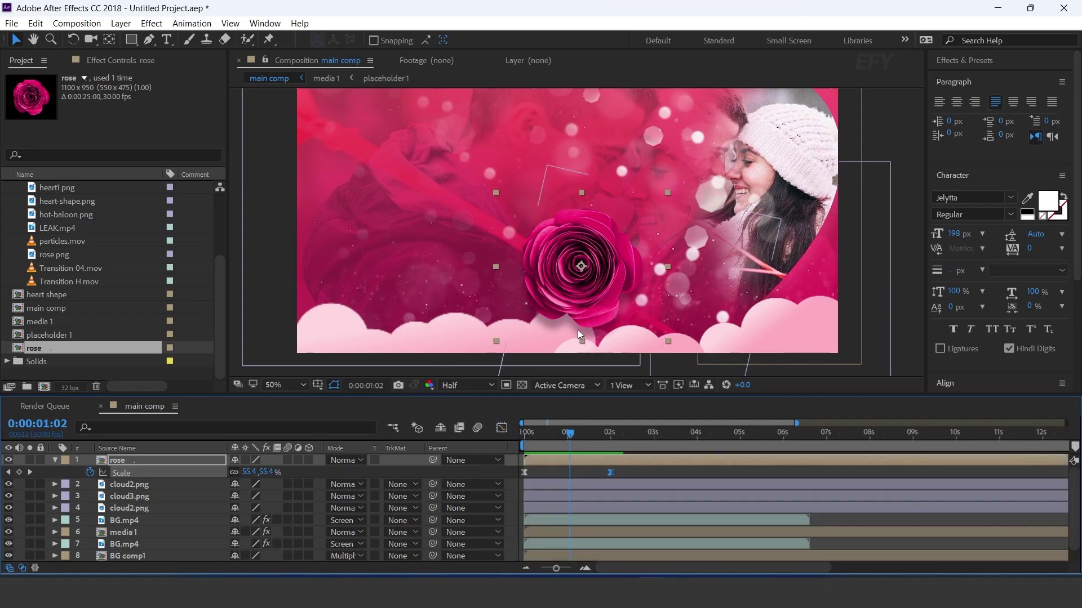
Add the expression time*20 to the rose layer's Rotation and preview the spinning rose from the start
left_click(141, 462)
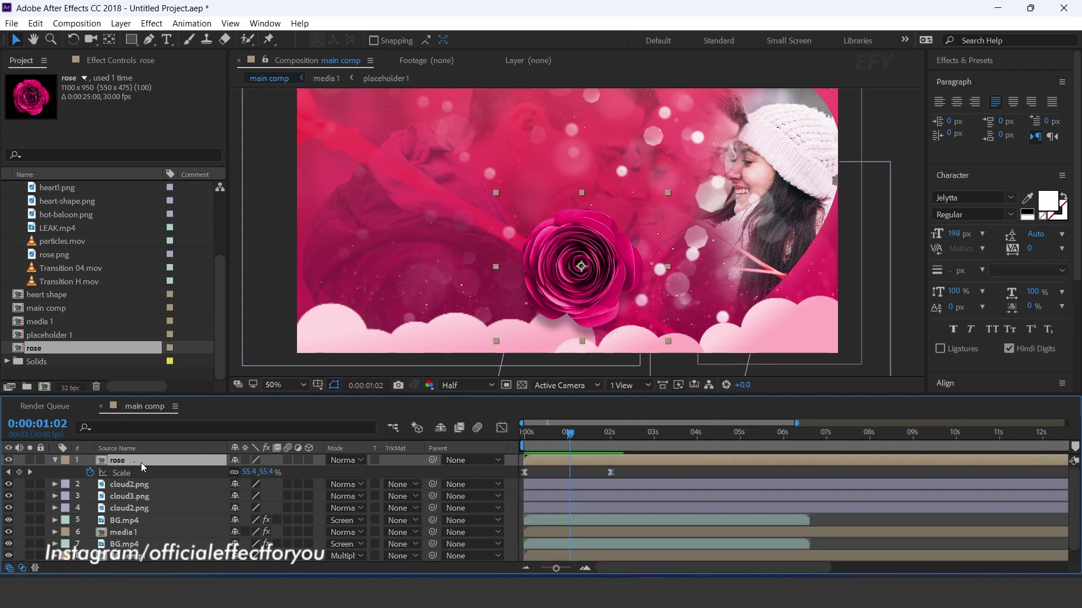
key("r")
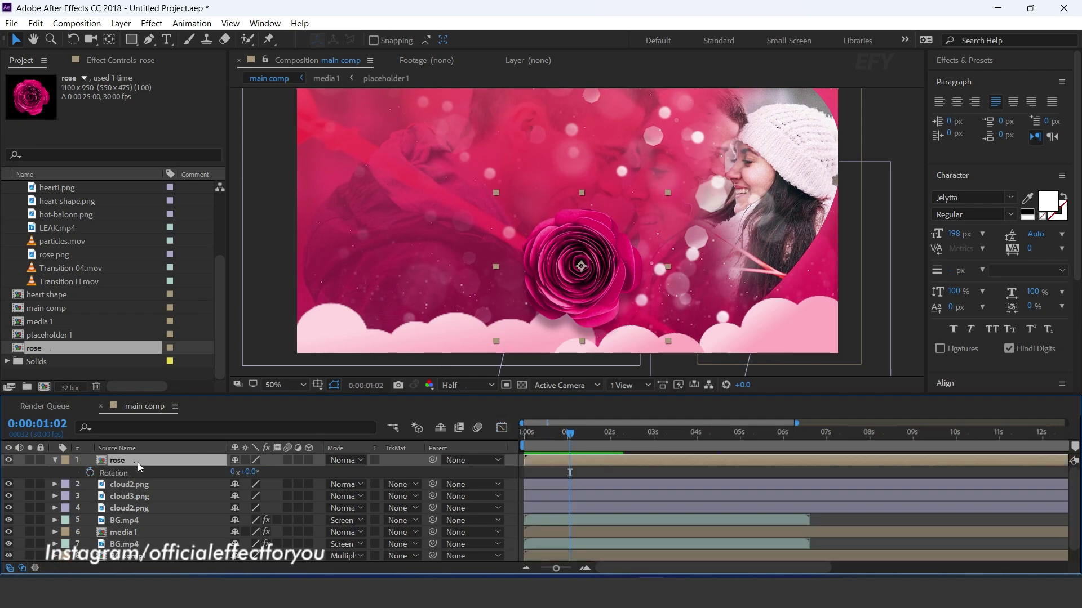
left_click(90, 472, "alt")
type("time*20")
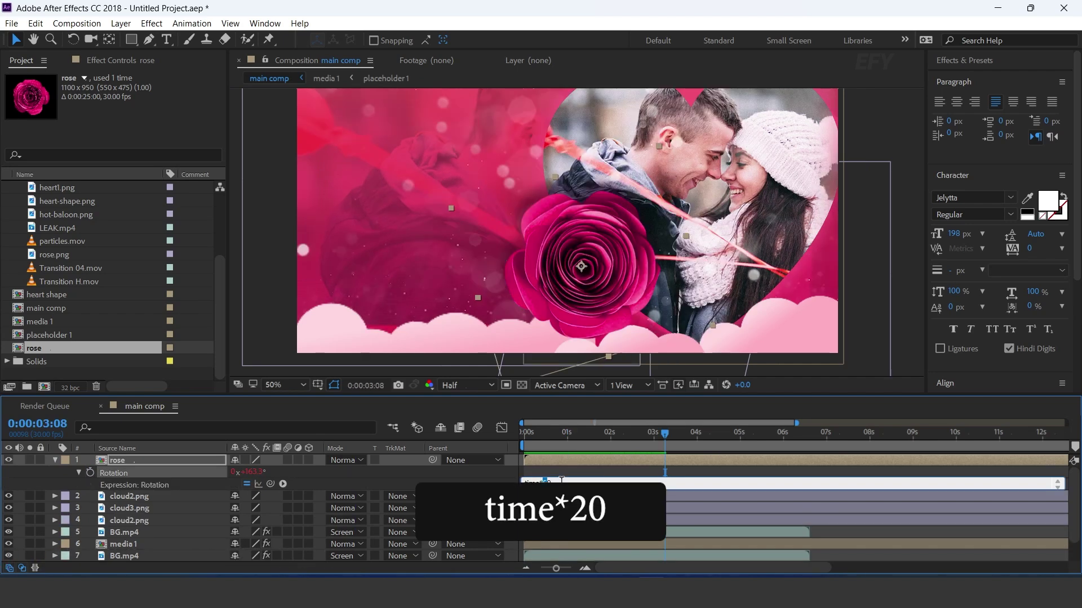
type("2")
key("KP_Enter")
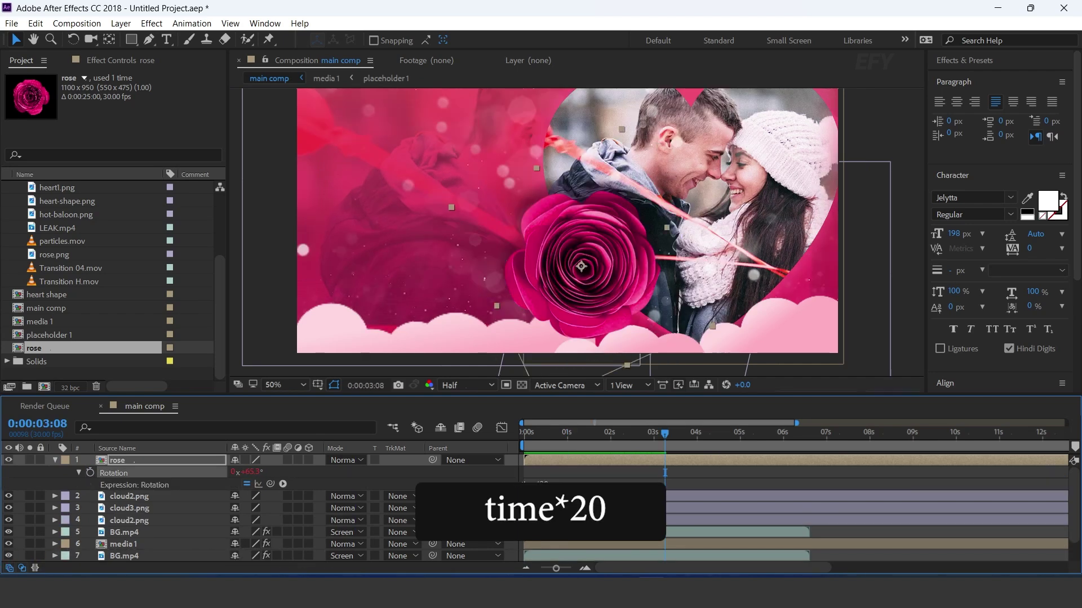
left_click_drag(555, 435, 491, 445)
key("space")
key("space")
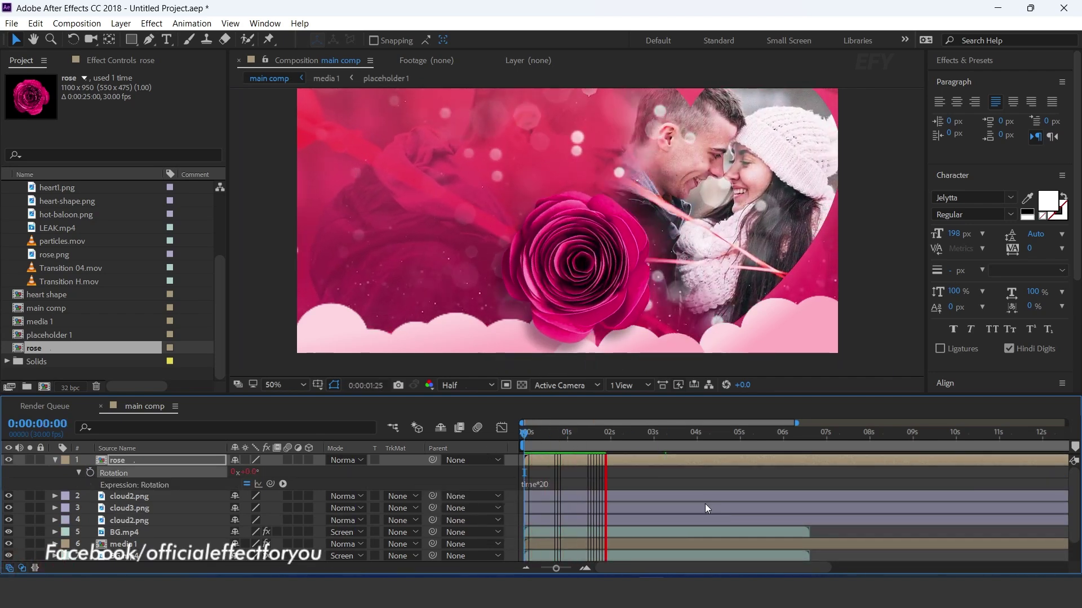
Shift the rose slightly down and right, and place a duplicate of it beside it, below the couple photo
left_click_drag(586, 435, 638, 434)
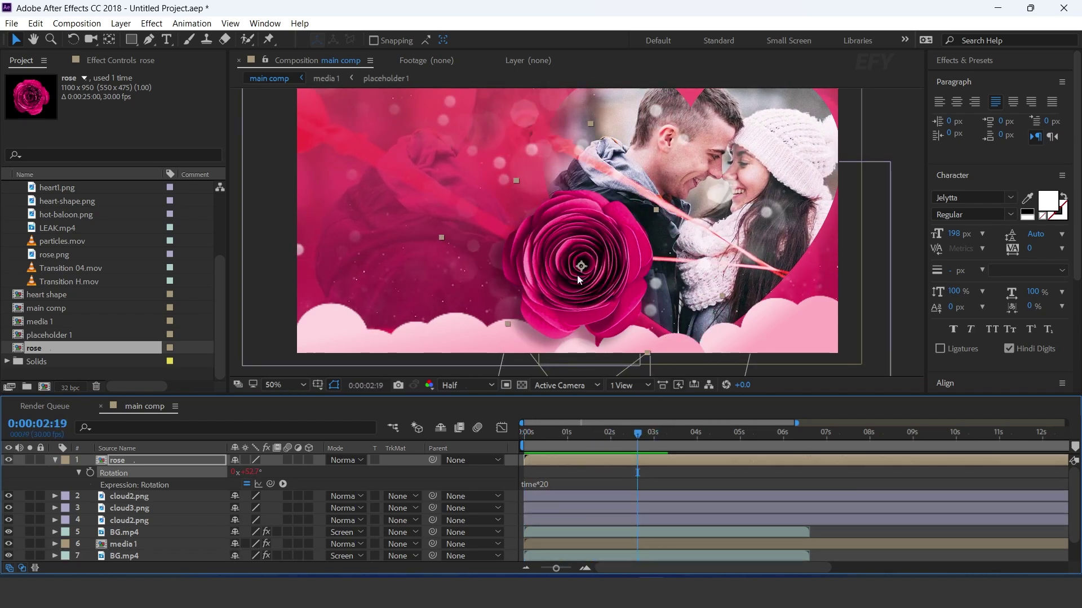
left_click_drag(577, 276, 597, 296)
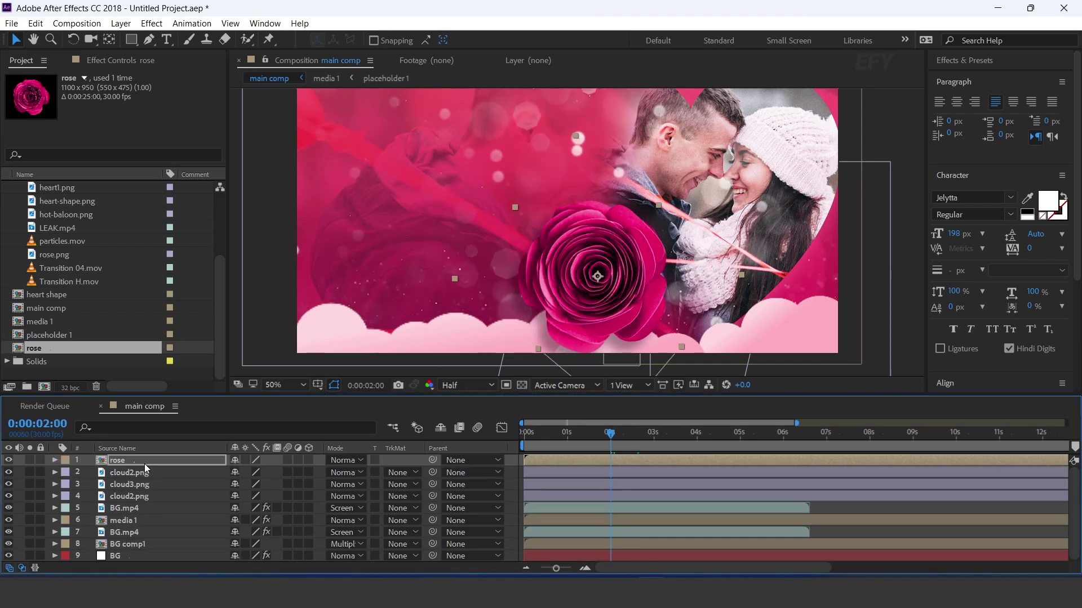
left_click(145, 463)
key("ctrl+d")
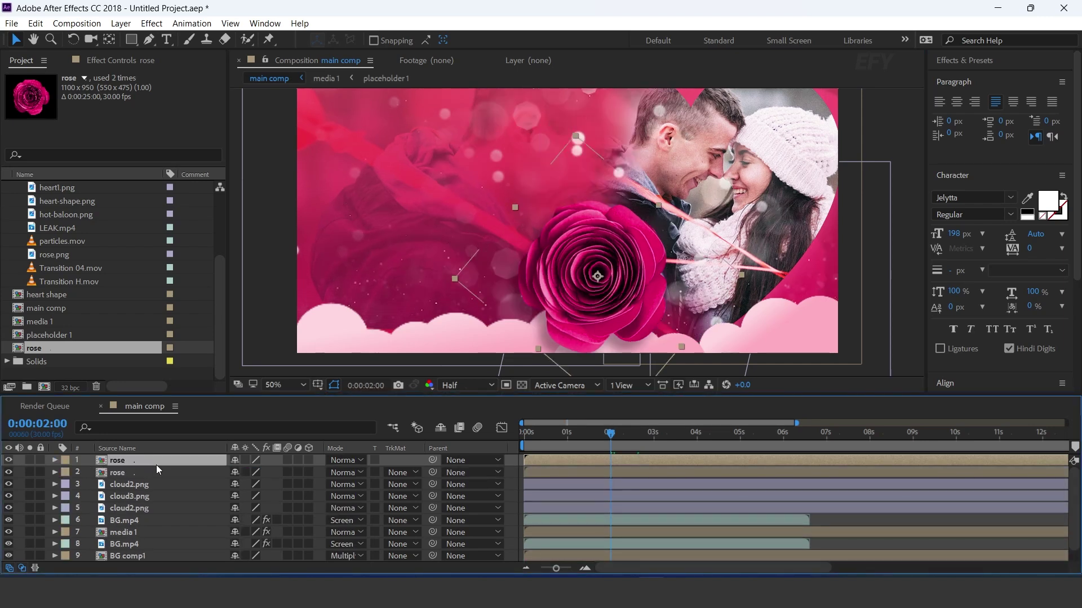
left_click_drag(597, 276, 741, 301)
Set the duplicate rose's Scale keyframe at 0:00:02:00 to 55% and nudge the rose slightly upward
key("s")
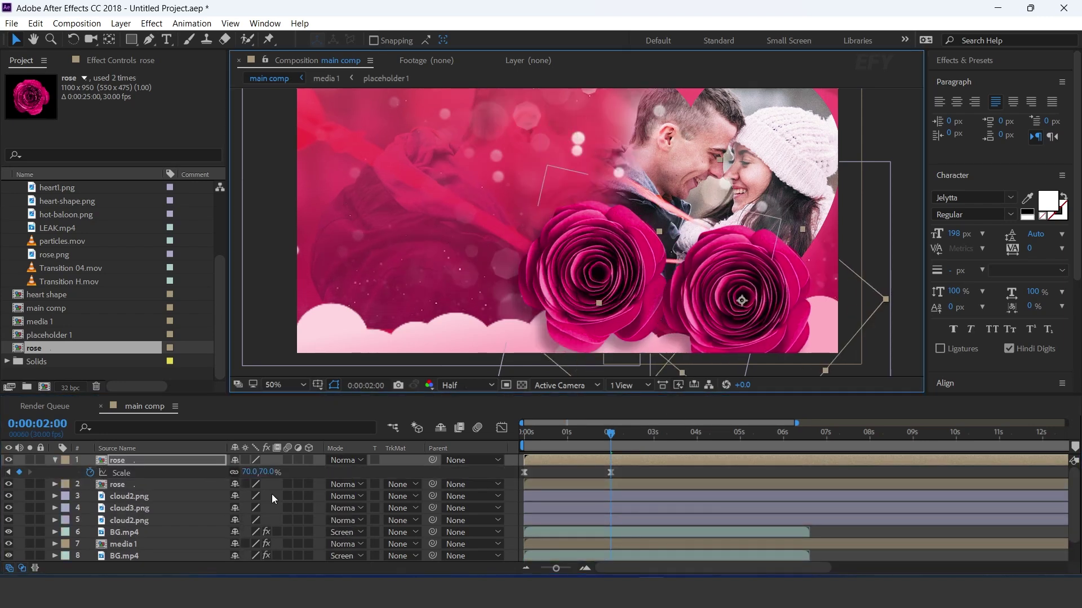
left_click(262, 472)
type("55")
key("Return")
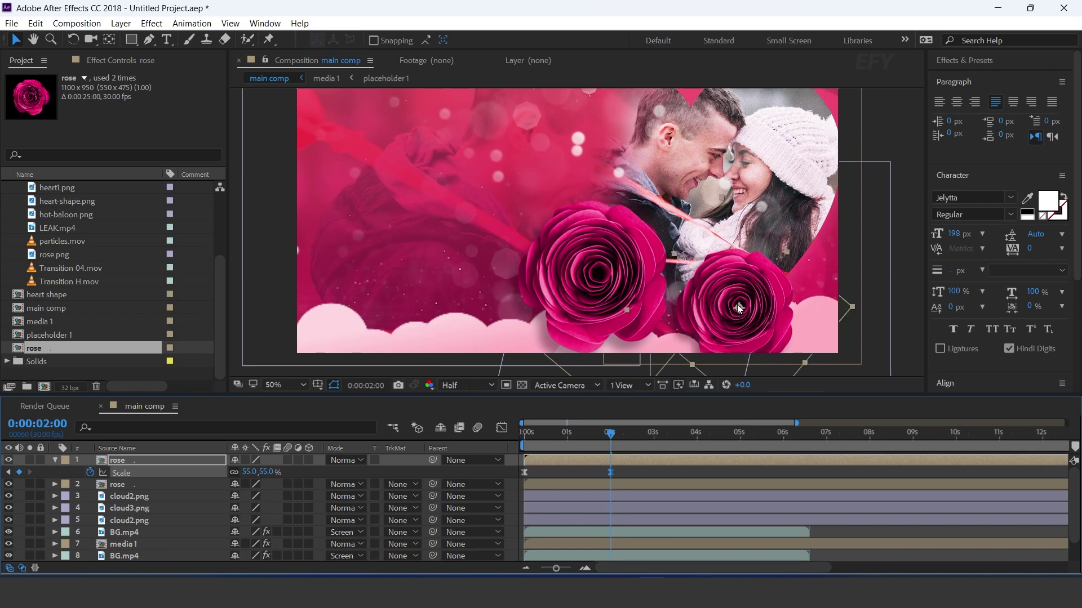
left_click_drag(739, 309, 737, 298)
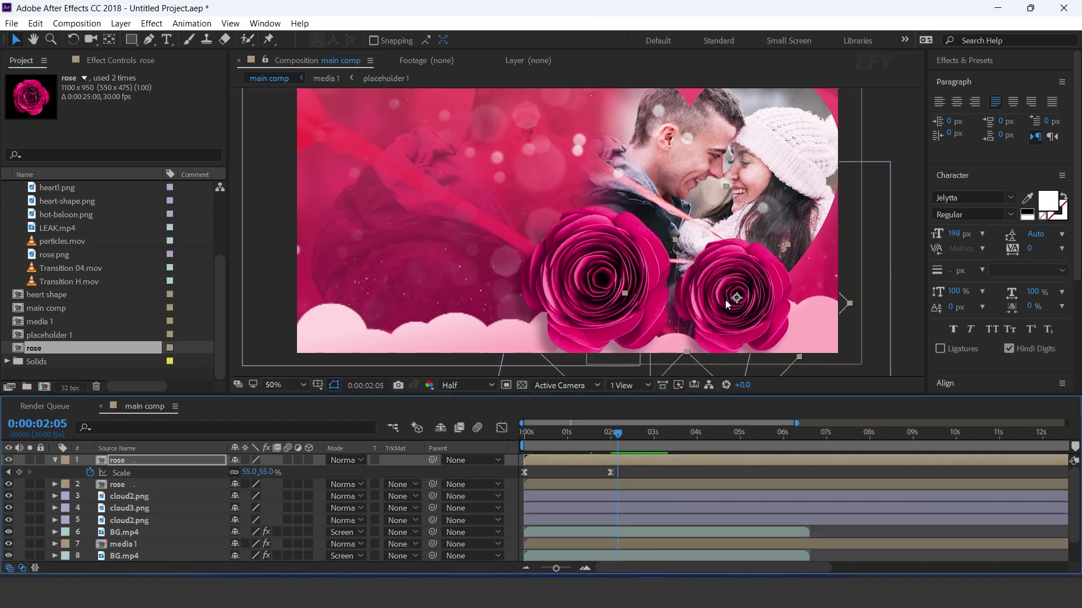
Change the duplicate rose's Rotation expression to time*-20 and preview both spinning roses from the start
left_click(120, 463)
key("r")
left_click(541, 485)
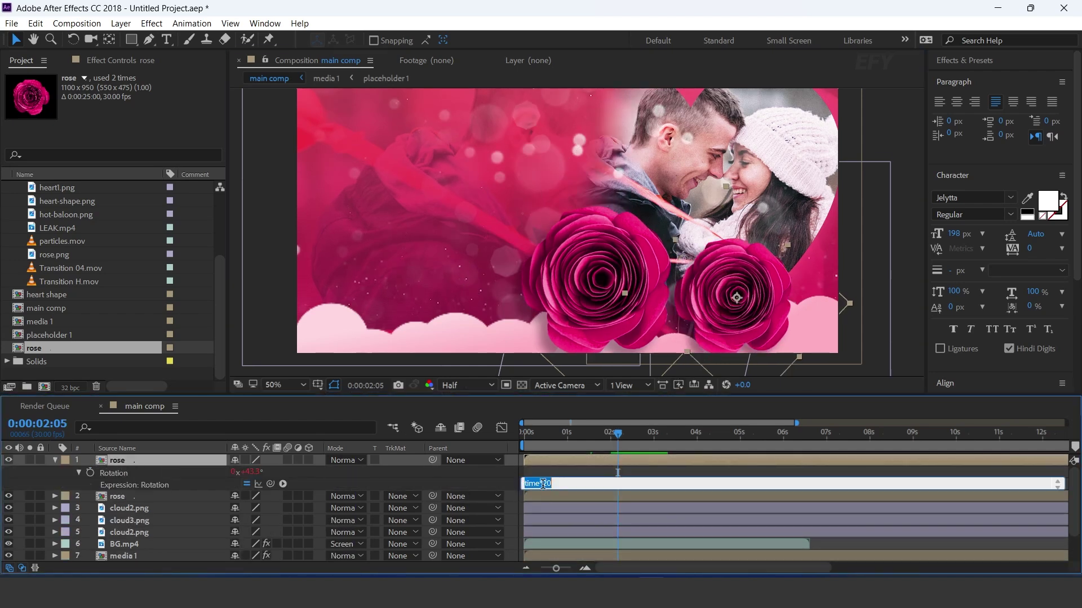
left_click(543, 483)
left_click(680, 503)
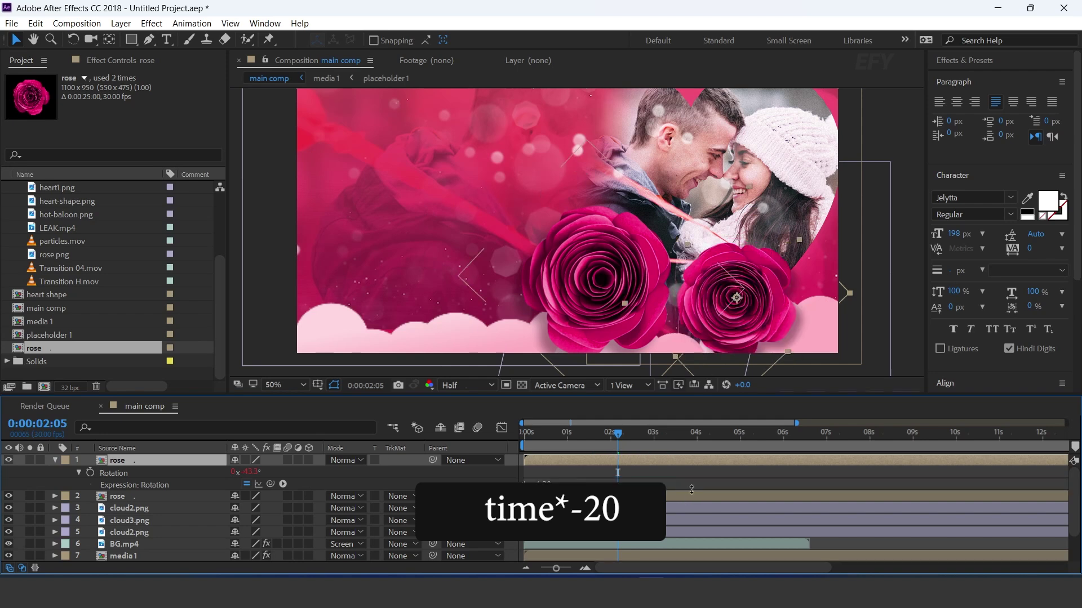
key("space")
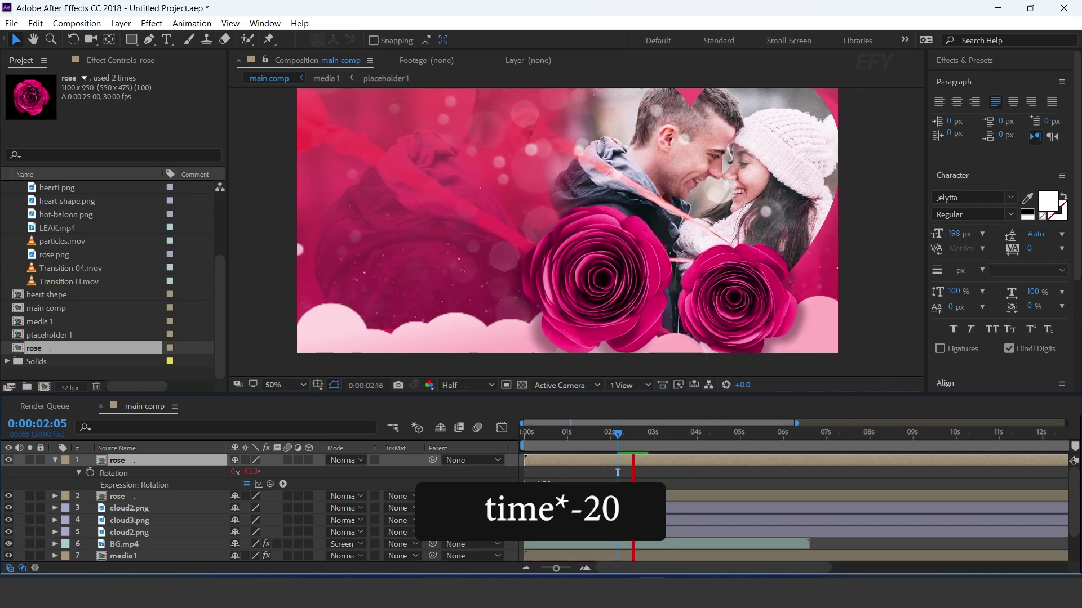
left_click(562, 436)
left_click(52, 463)
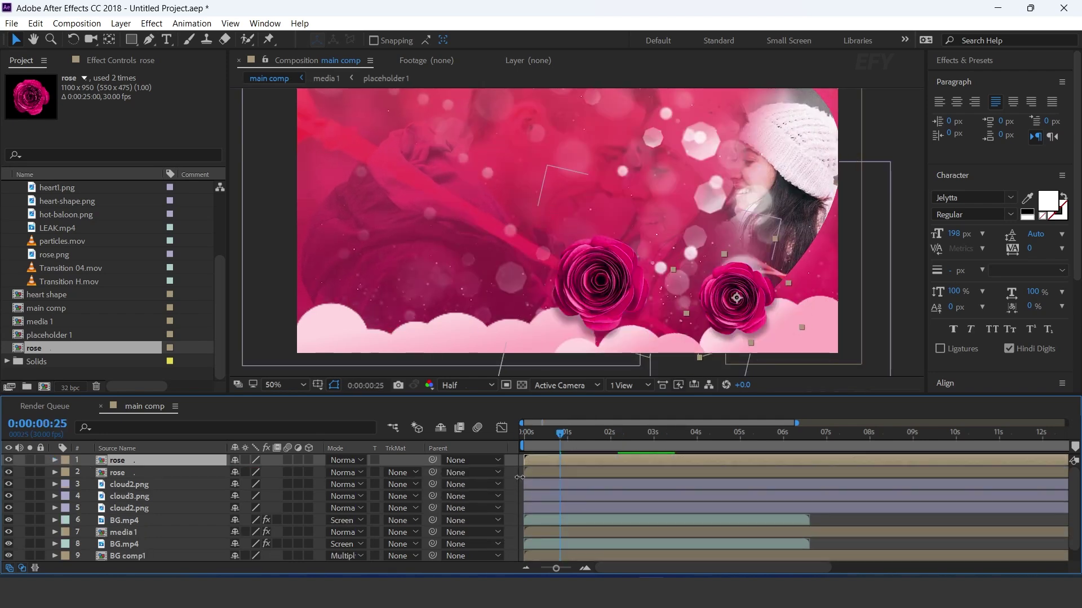
key("Home")
key("space")
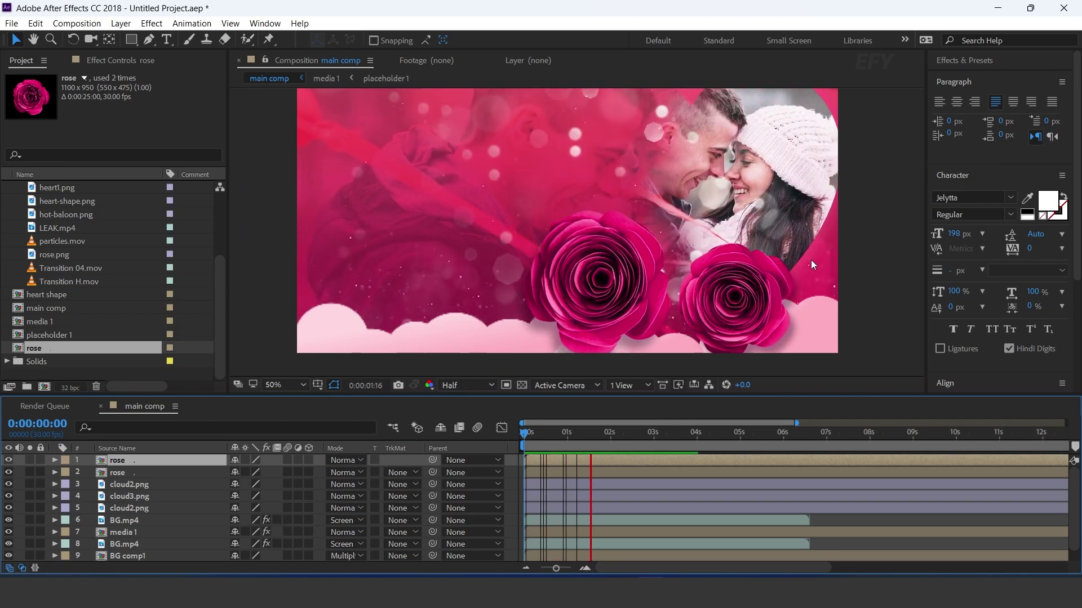
key("space")
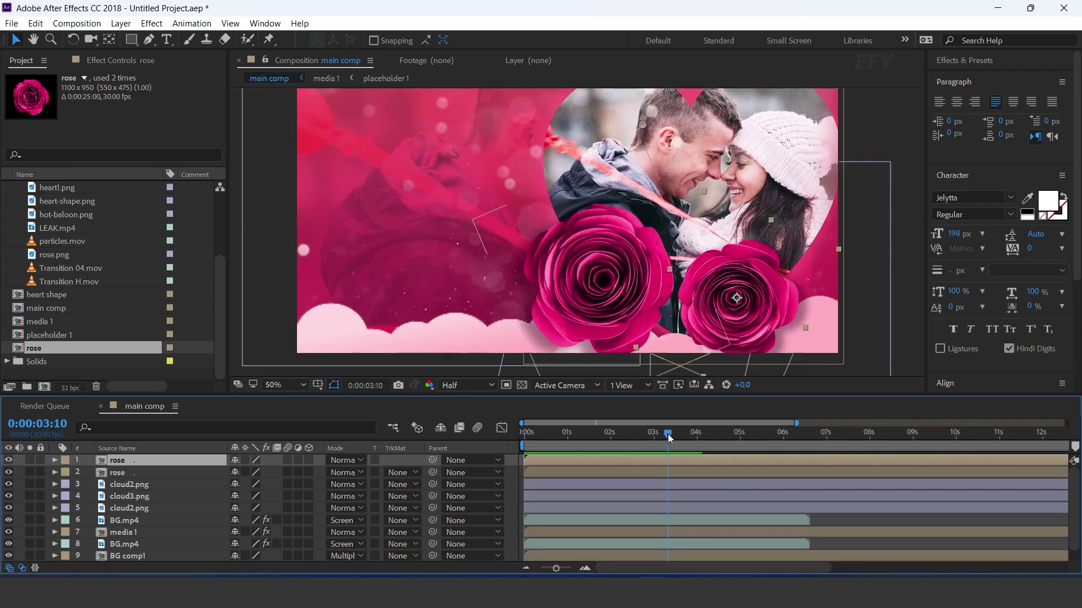
Create a new 300 x 300 px composition named heart
key("comma")
key("comma")
left_click(824, 276)
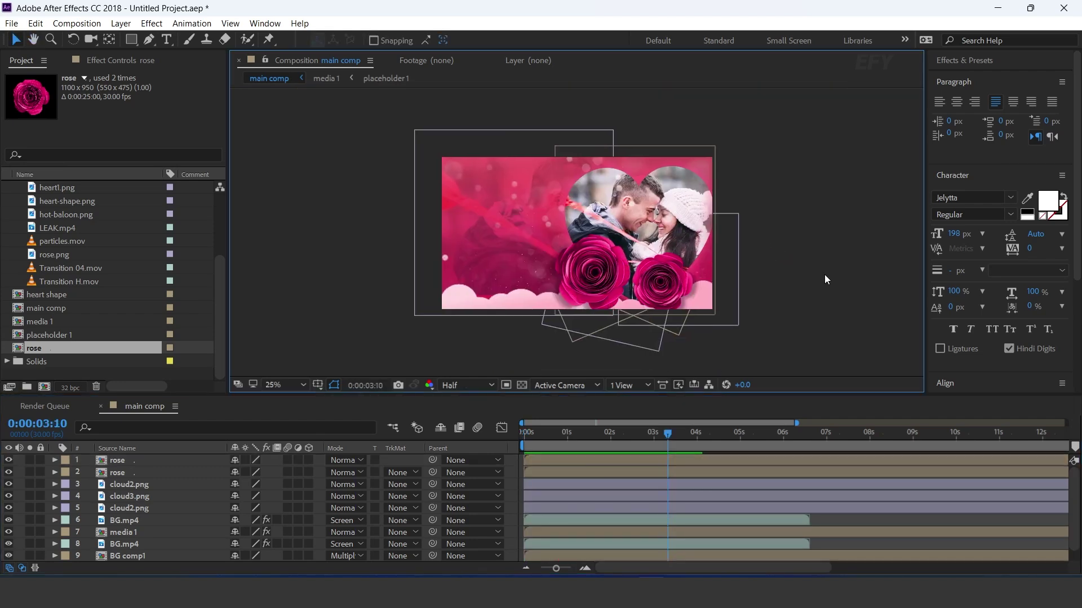
left_click_drag(667, 434, 693, 434)
key("ctrl+n")
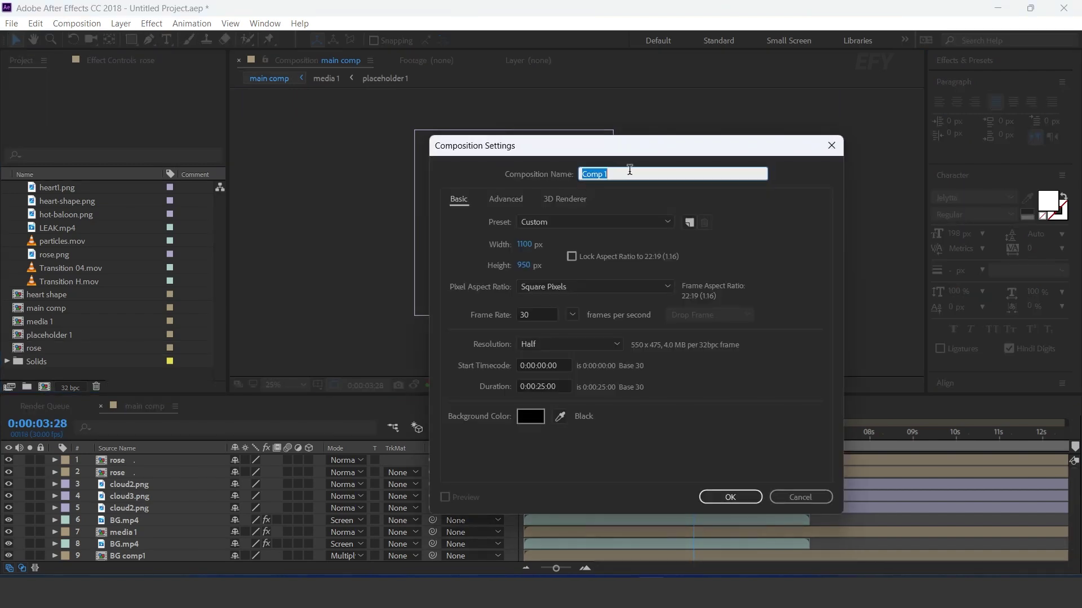
key("Tab")
type("300")
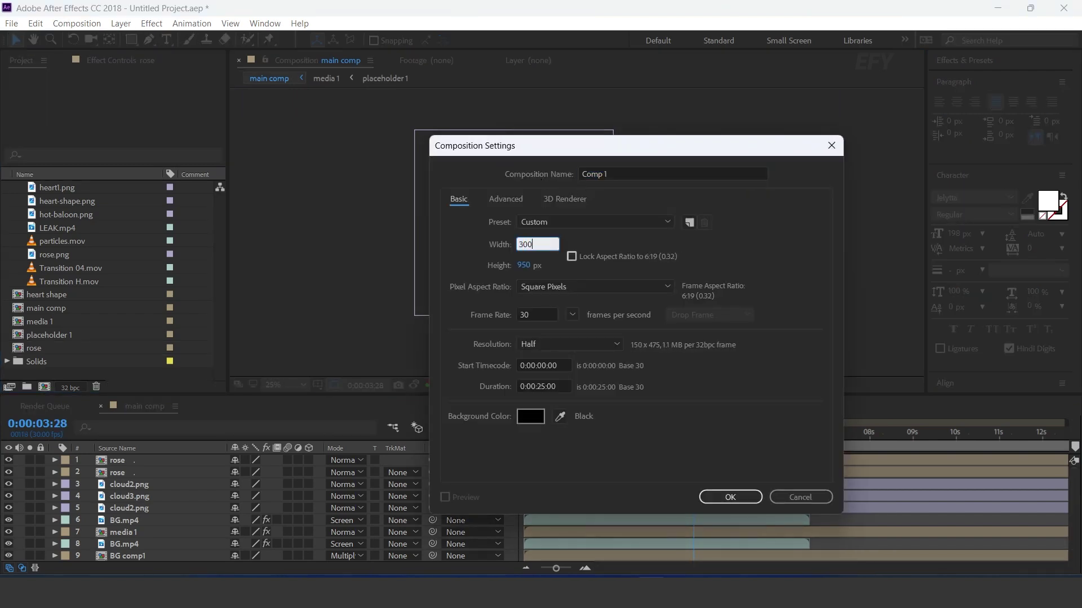
key("Tab")
type("300")
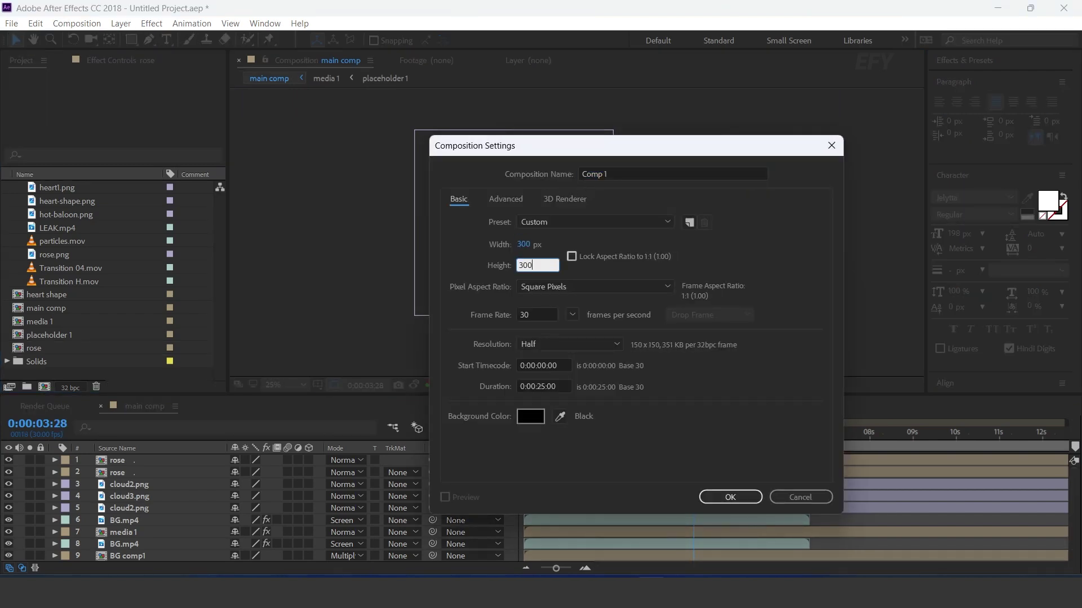
left_click_drag(615, 175, 512, 175)
type("heart")
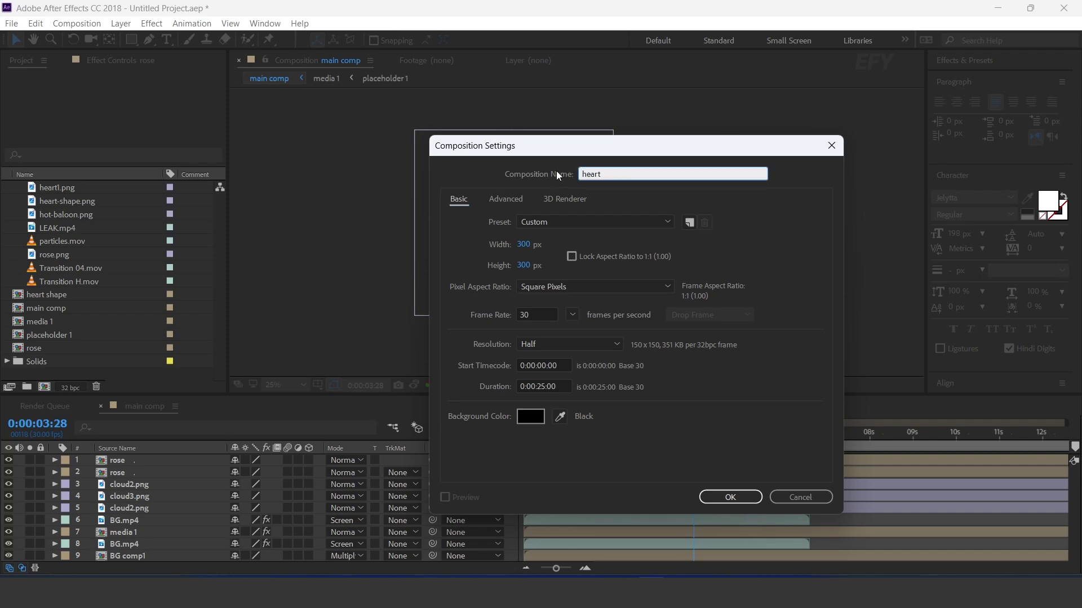
left_click(732, 498)
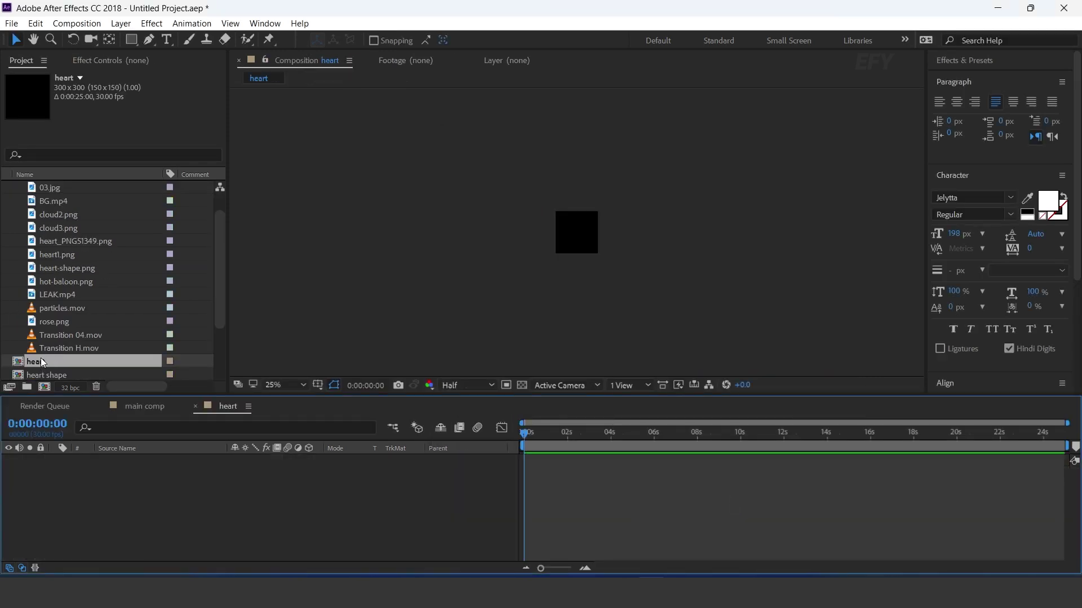
Add heart1.png as a layer in the heart composition
left_click(54, 254)
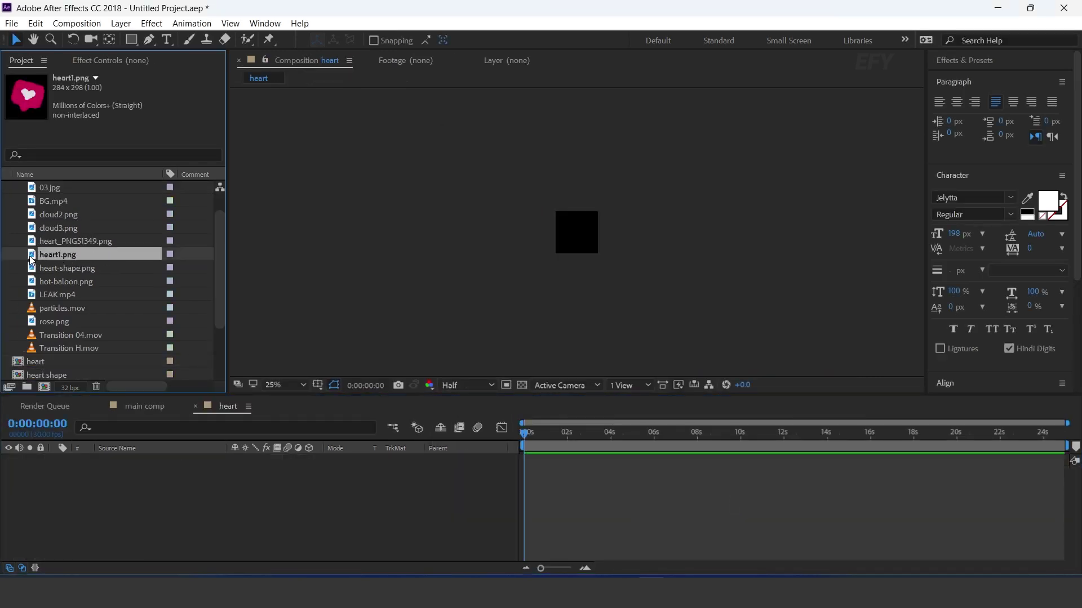
left_click_drag(31, 260, 198, 516)
key("period")
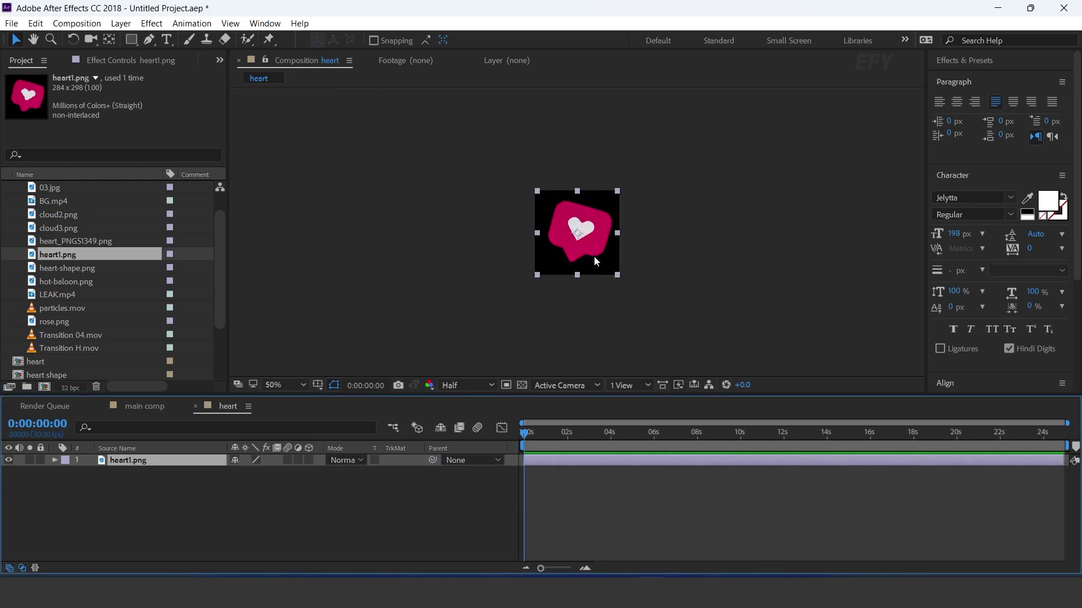
scroll(599, 232, "up", 2)
scroll(627, 243, "down", 1)
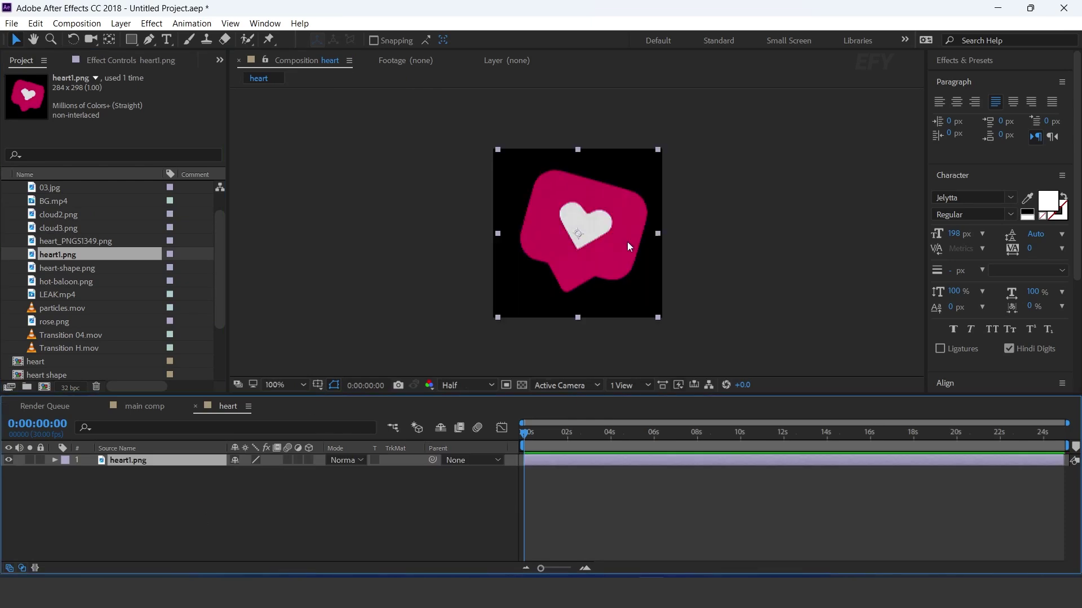
Add the heart composition as the top layer of main comp and place it in the frame's upper-left area
left_click(196, 406)
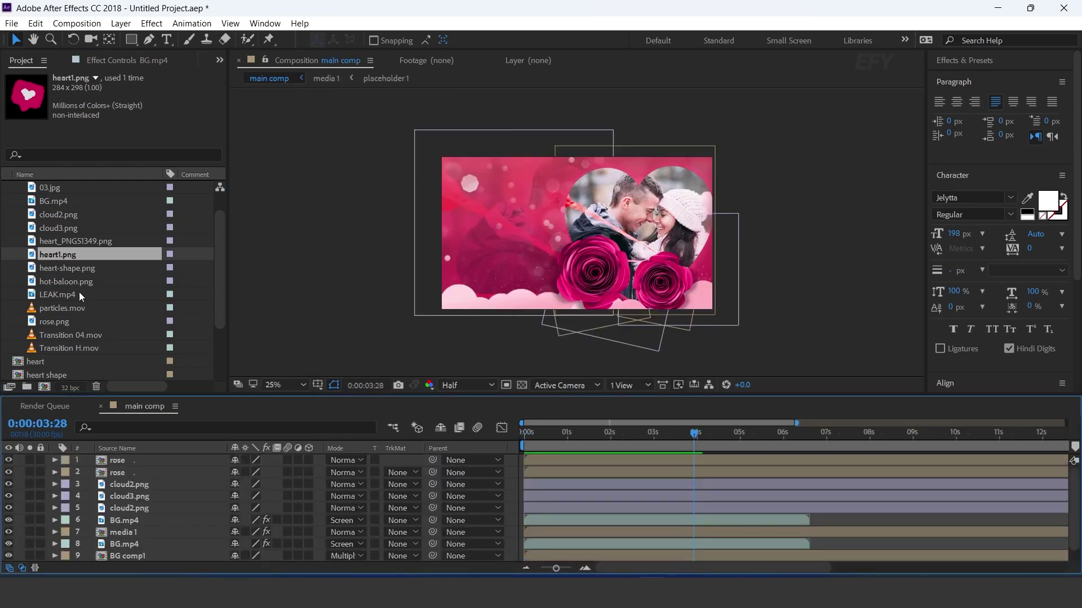
scroll(29, 326, "down", 3)
left_click(38, 284)
left_click_drag(38, 291, 125, 462)
key("period")
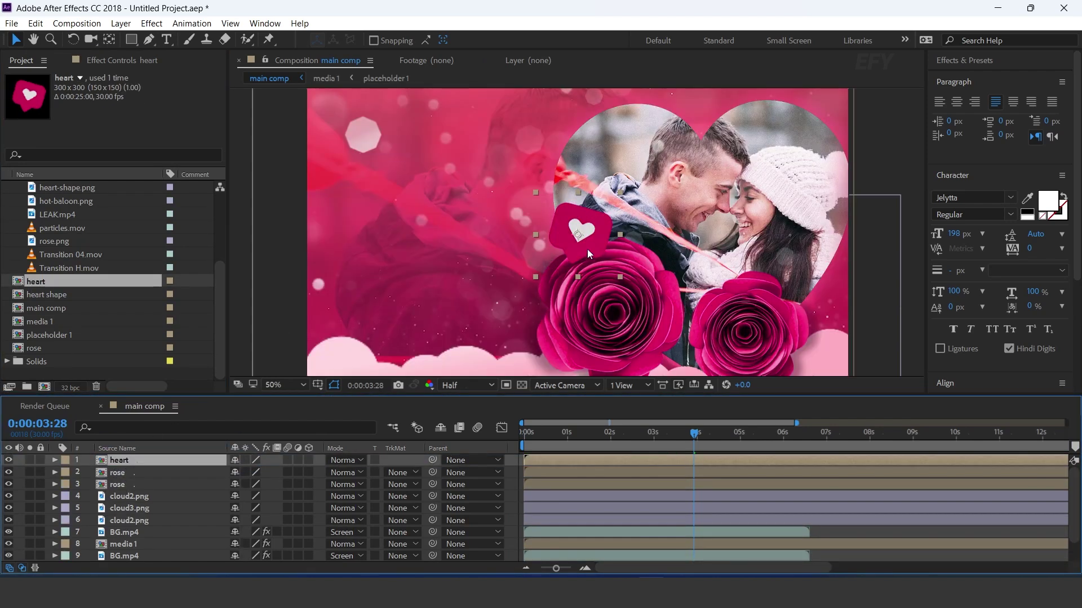
left_click_drag(587, 249, 470, 187)
key("v")
Apply a Drop Shadow to the heart layer with Distance 38, Softness 45 and Opacity 20%
left_click(120, 461)
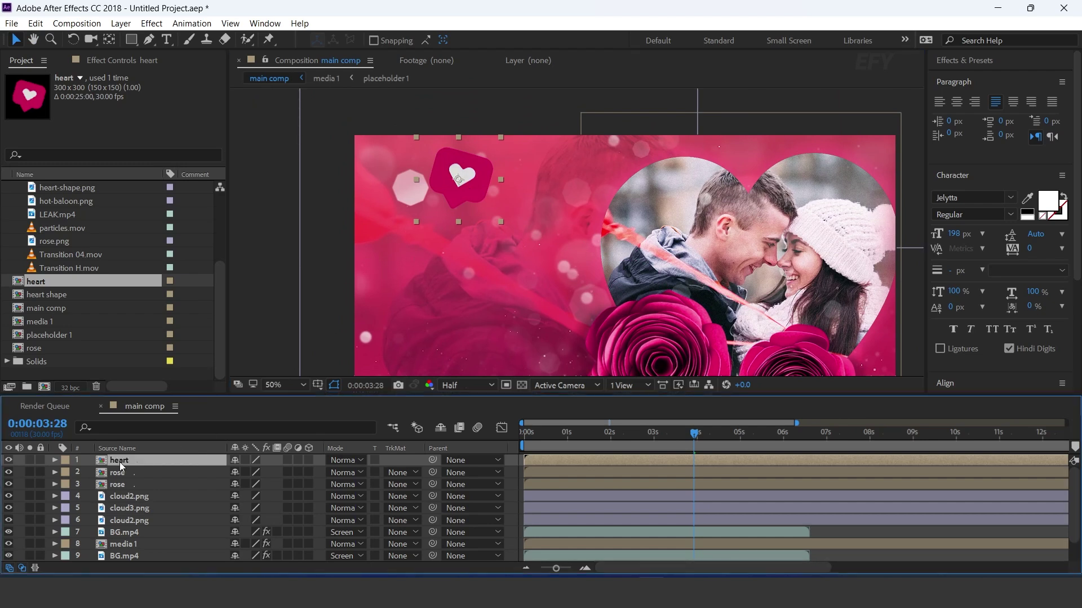
key("ctrl+space")
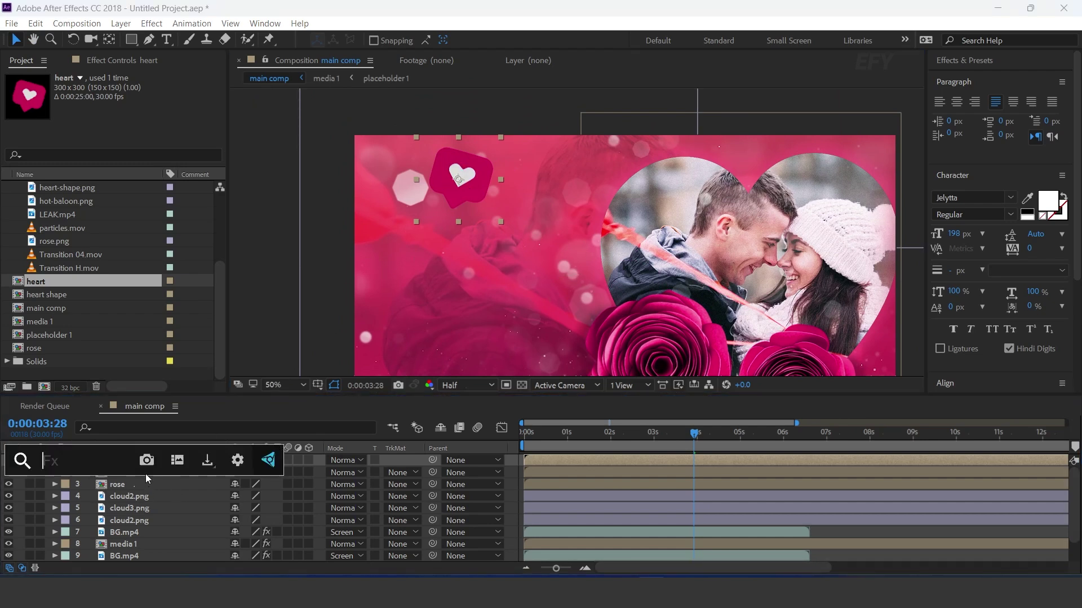
type("drop")
key("Return")
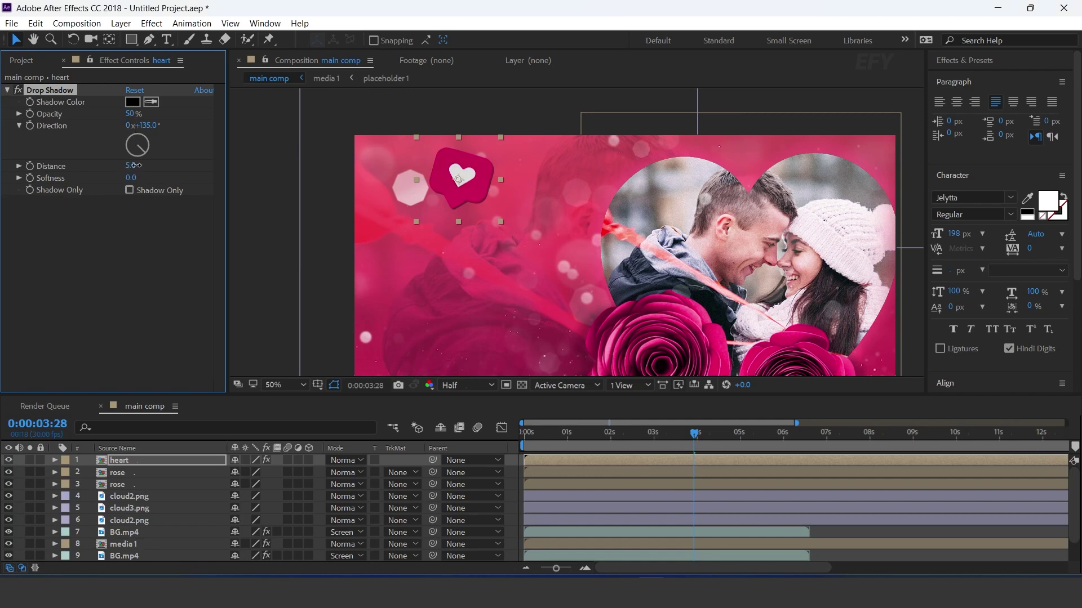
left_click_drag(135, 165, 161, 179)
left_click(133, 113)
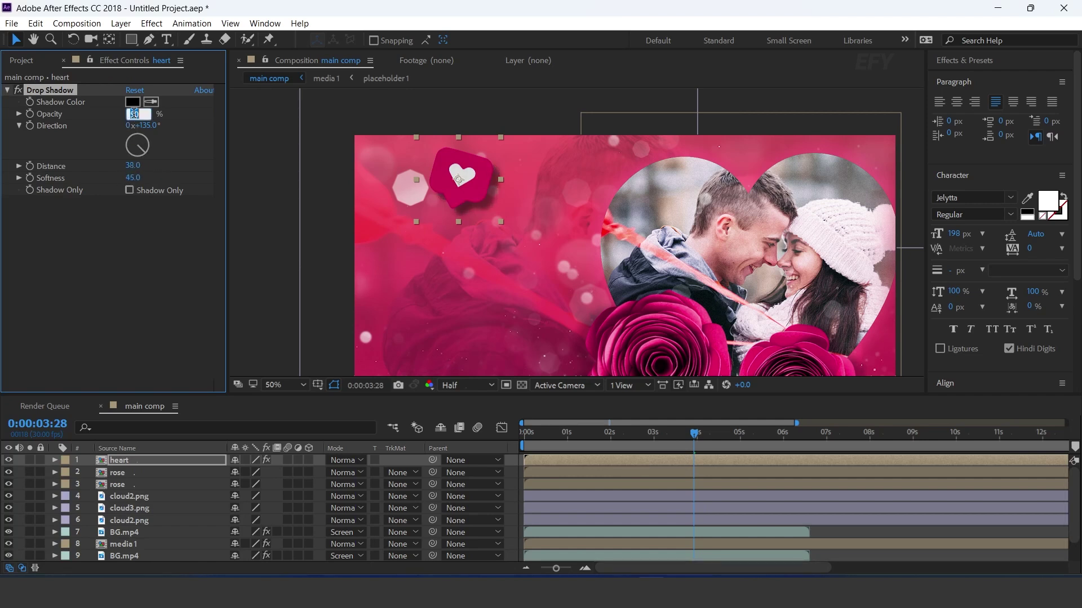
type("20")
key("Return")
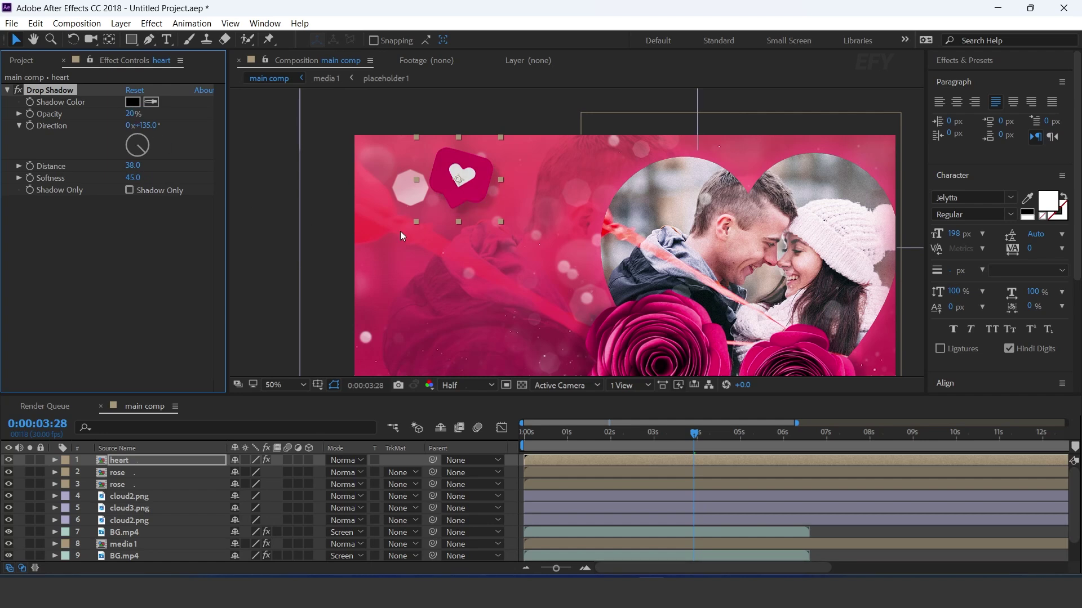
scroll(400, 232, "down", 2)
left_click(805, 163)
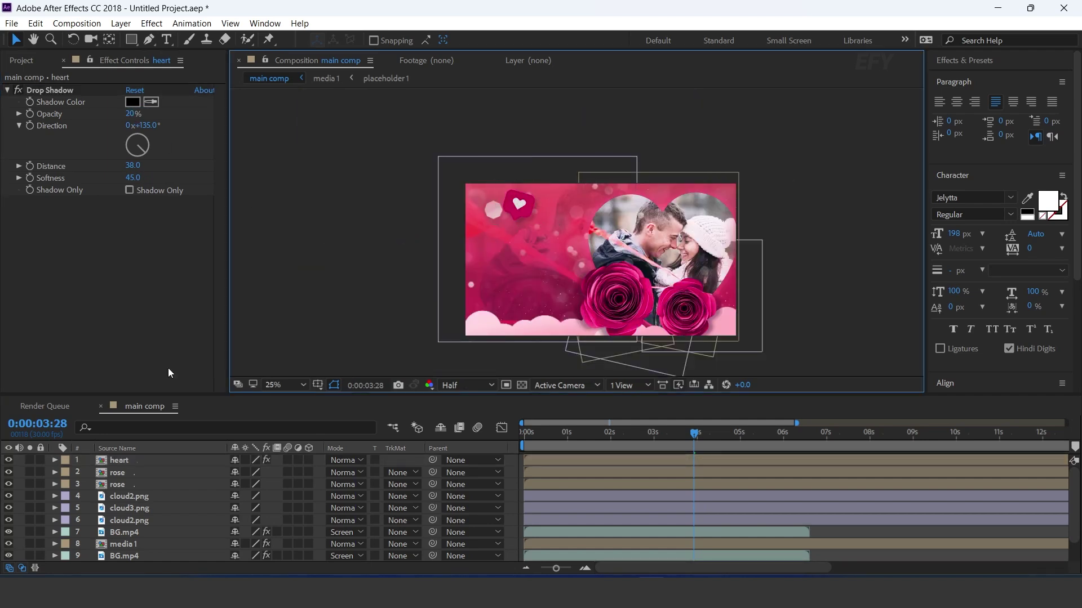
Move the heart layer's anchor point to the tip of the bubble's tail
left_click(120, 460)
scroll(526, 235, "up", 2)
left_click(108, 40)
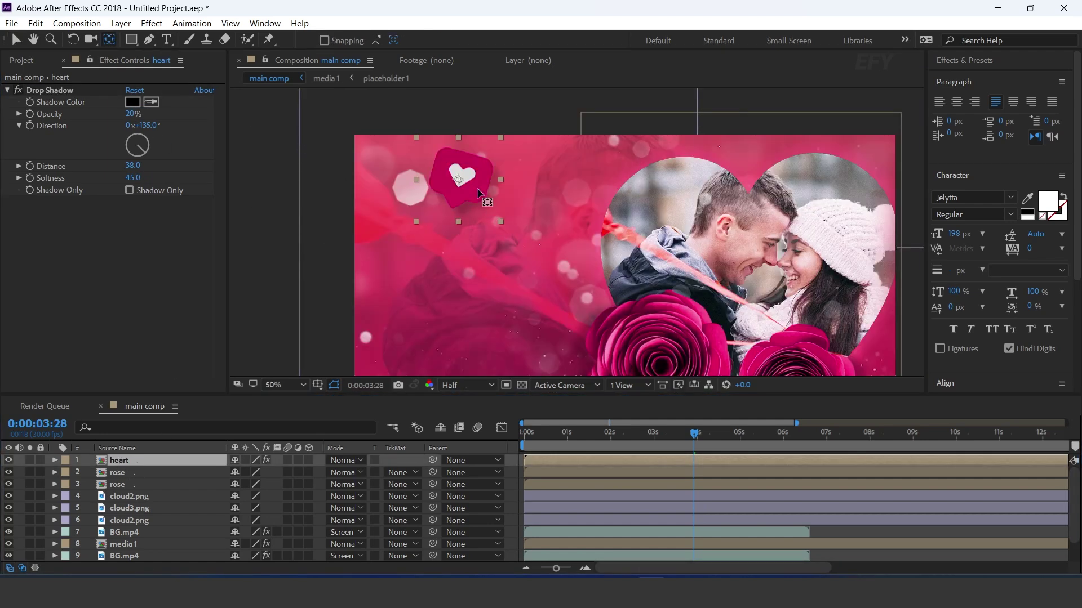
left_click_drag(477, 193, 454, 210)
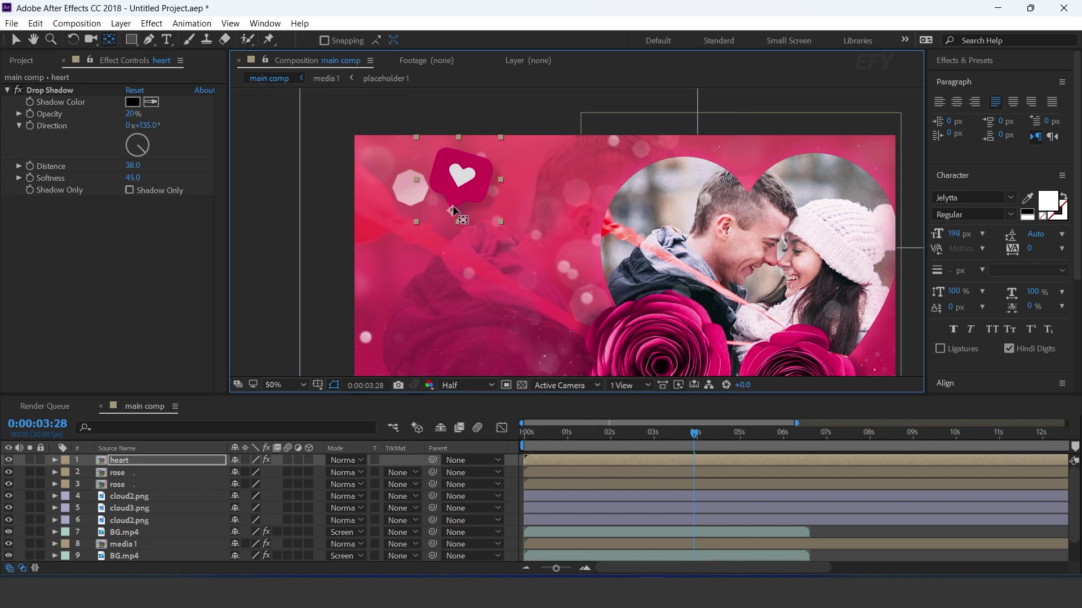
Keyframe the heart layer's Scale from 0% at 0:00:00:00 to 100% at 0:00:01:00 and check the pop-up growth
left_click(112, 460)
key("s")
left_click(567, 434)
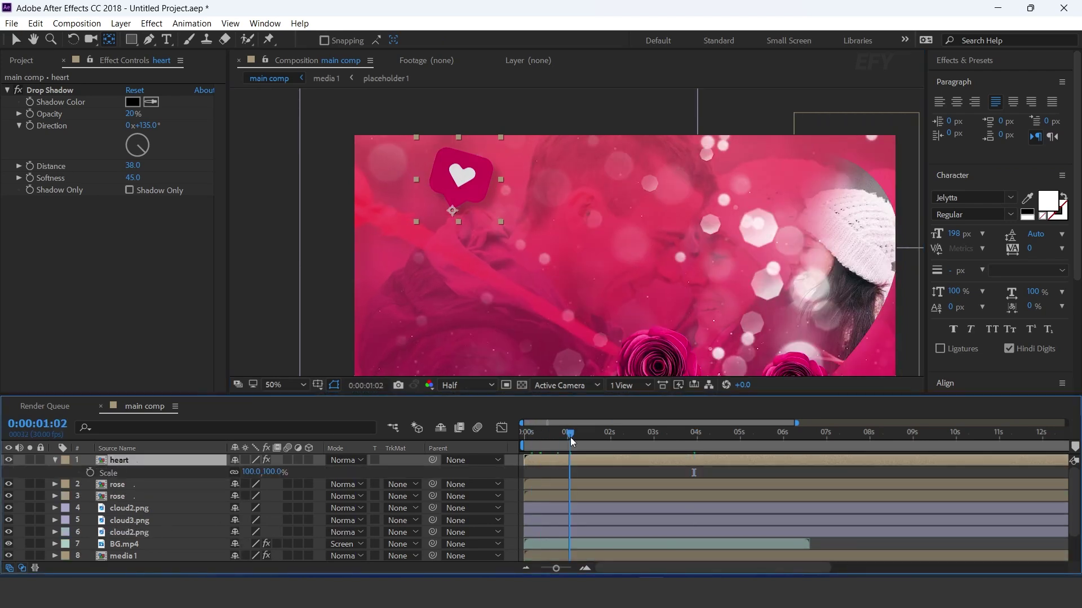
left_click(89, 473)
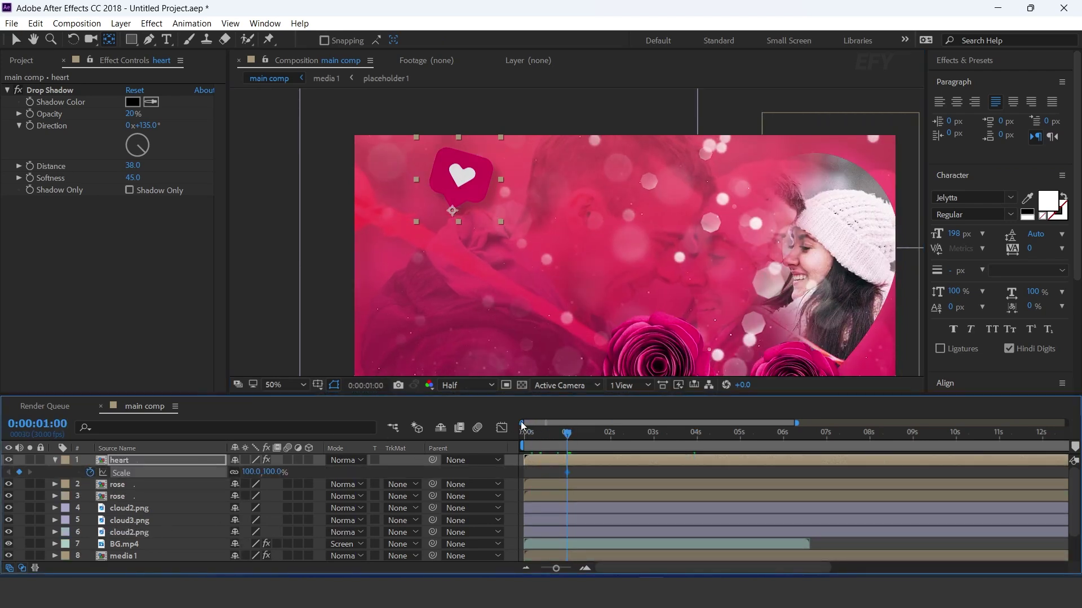
left_click(520, 437)
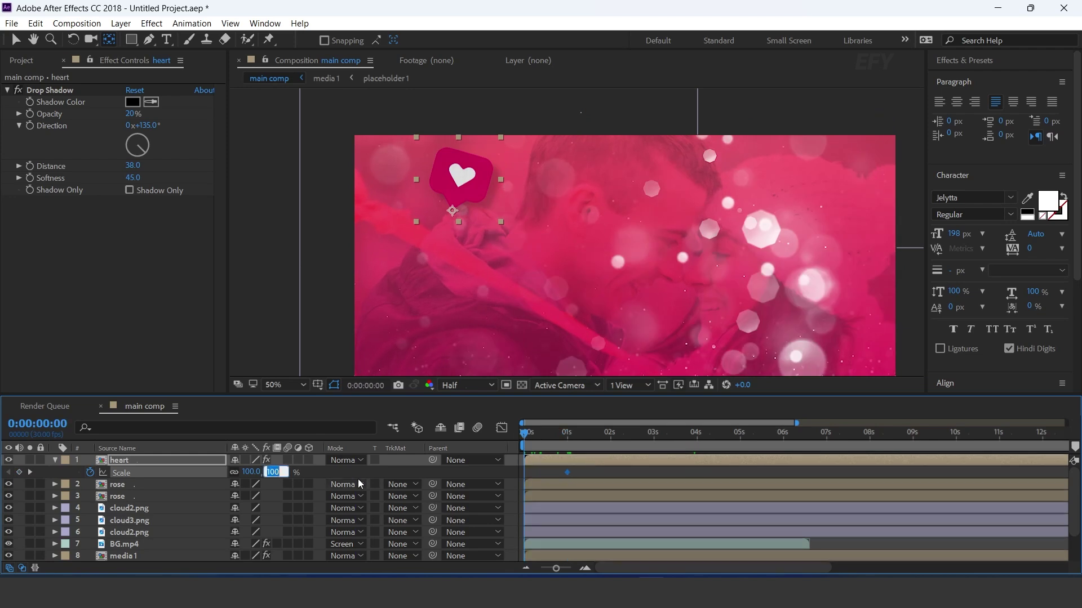
type("0")
key("Return")
key("space")
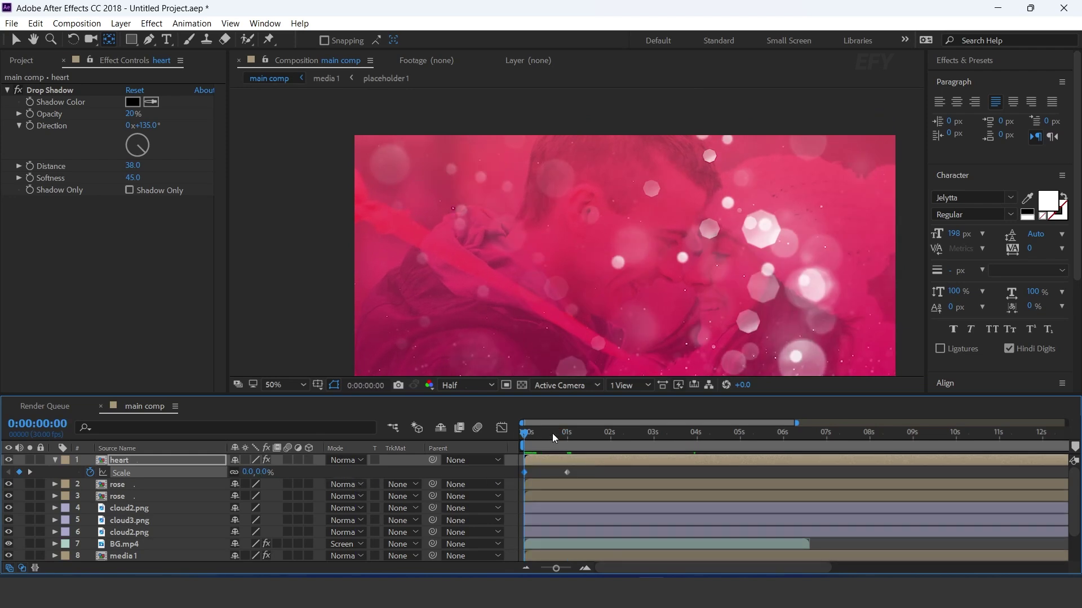
left_click(577, 437)
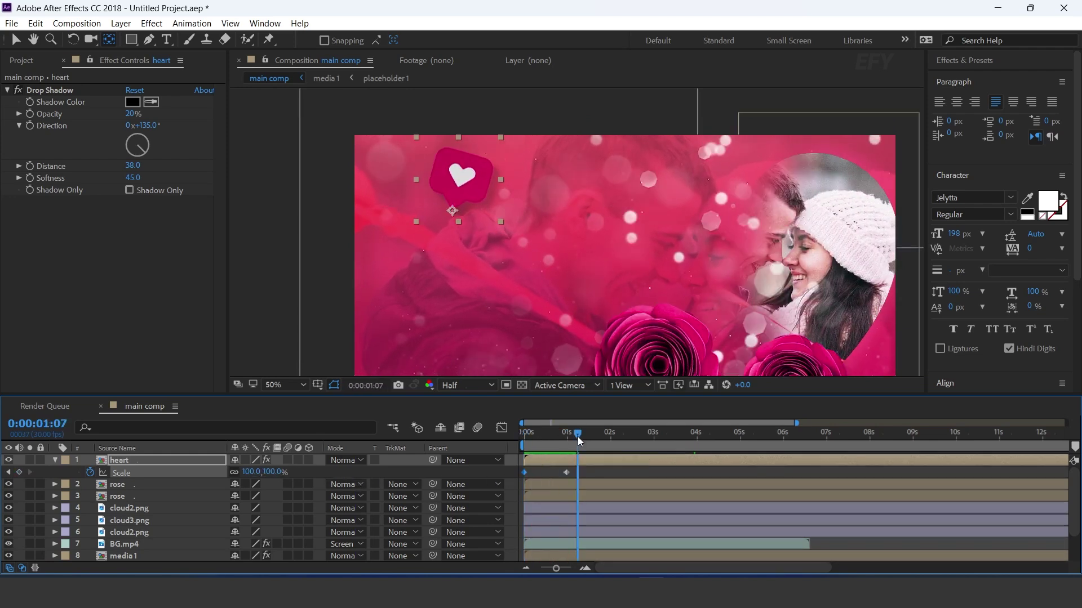
left_click_drag(549, 433, 569, 435)
Switch to Notepad and select the whole expression in Bounce script.txt
left_click(769, 577)
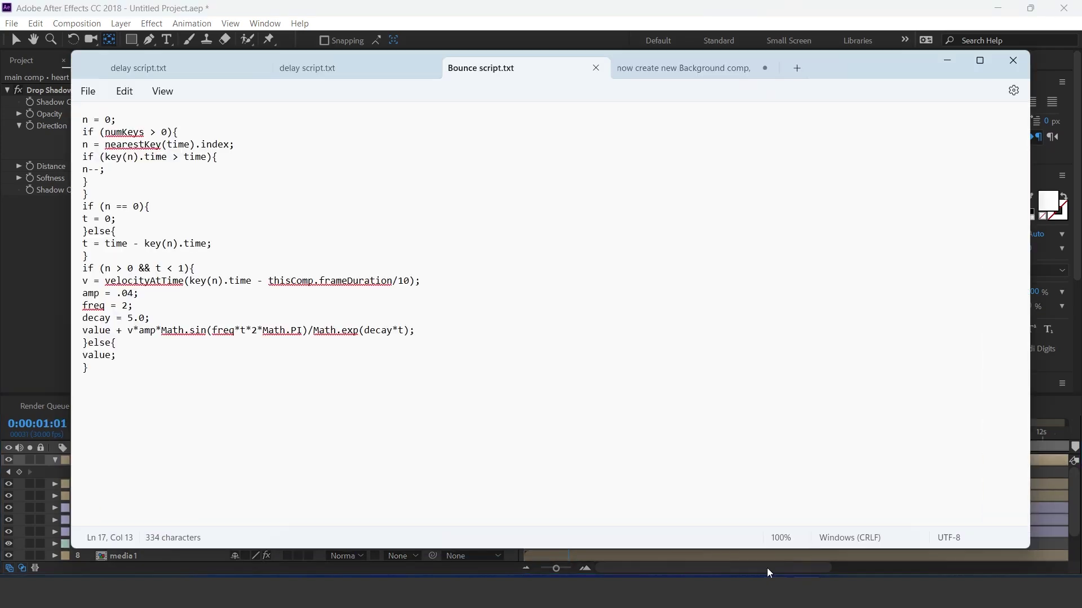
key("ctrl+a")
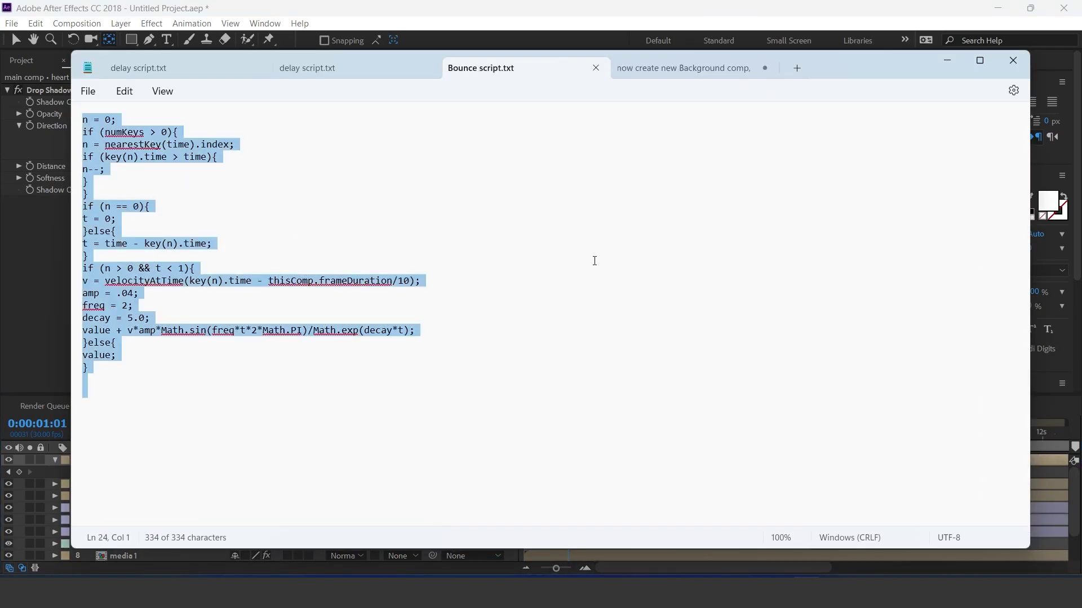
Add the copied bounce script as an expression on the heart layer's Scale and preview the animation from the start
left_click(948, 66)
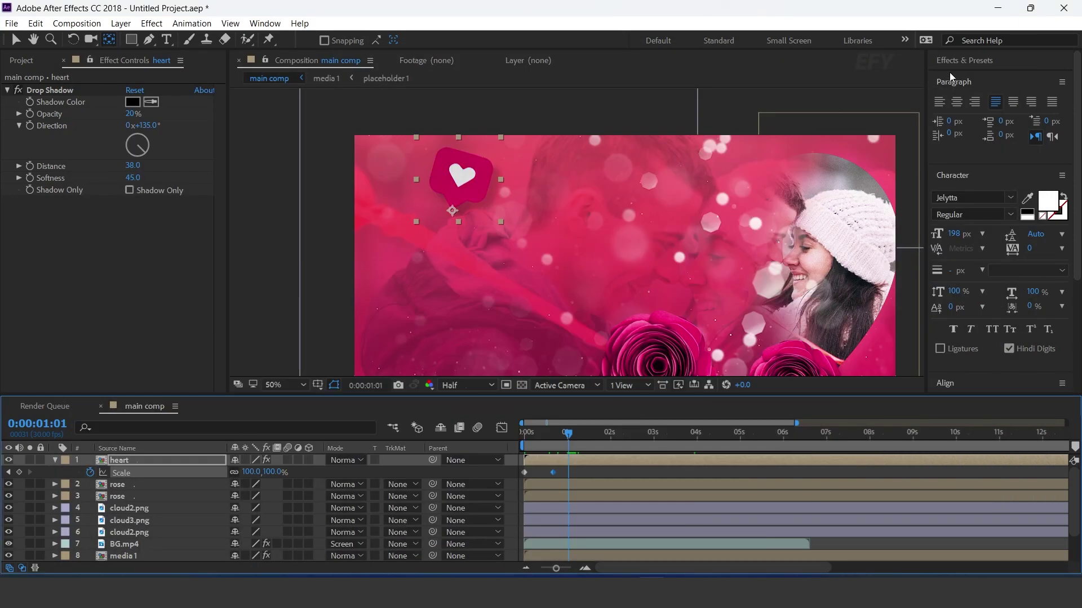
left_click(91, 473, "alt")
key("BackSpace")
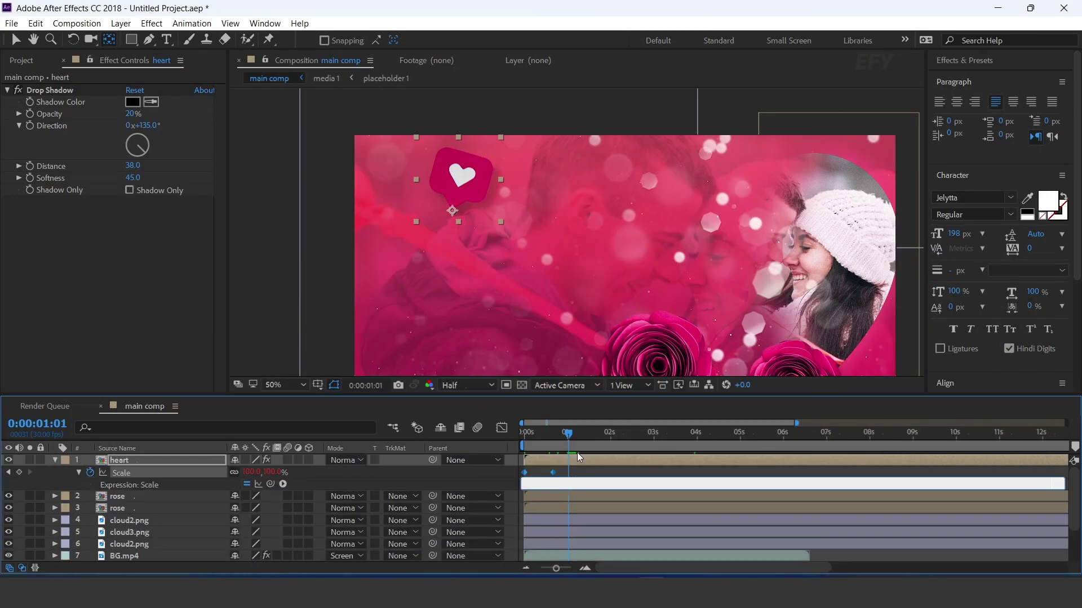
left_click(577, 460)
left_click_drag(566, 435, 522, 440)
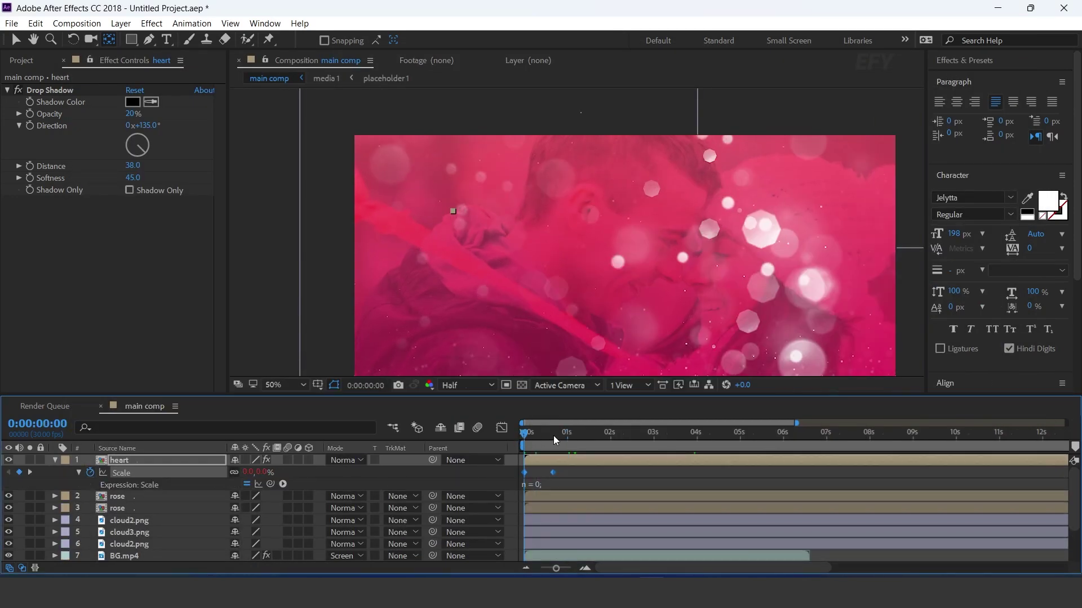
key("space")
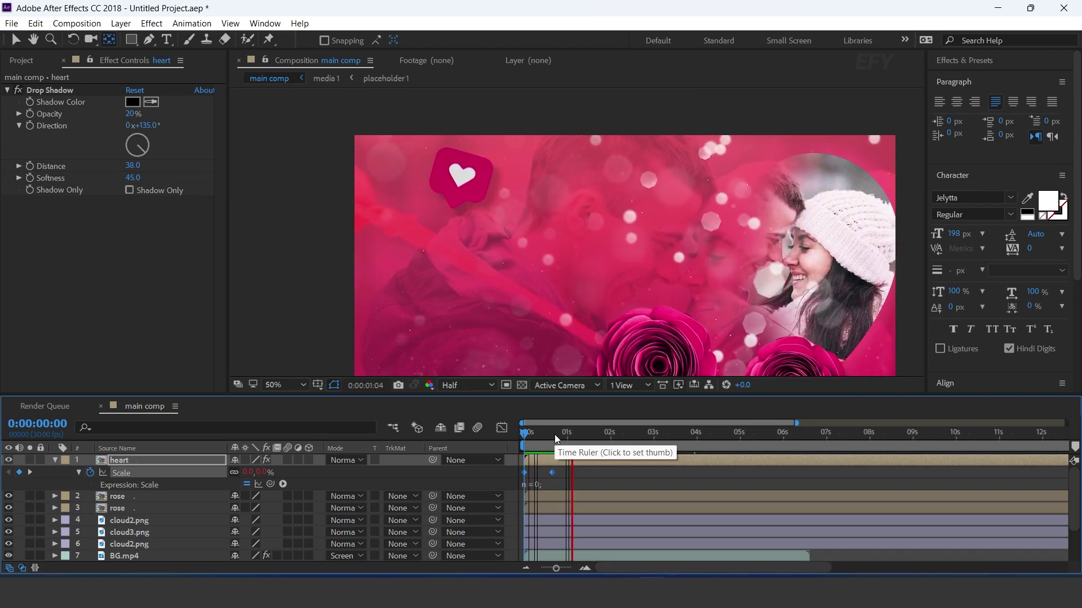
key("space")
Move the heart layer's second Scale keyframe earlier to frame 12 and check the quicker pop-up
left_click(586, 569)
left_click_drag(605, 568, 582, 567)
left_click_drag(581, 472, 560, 473)
key("space")
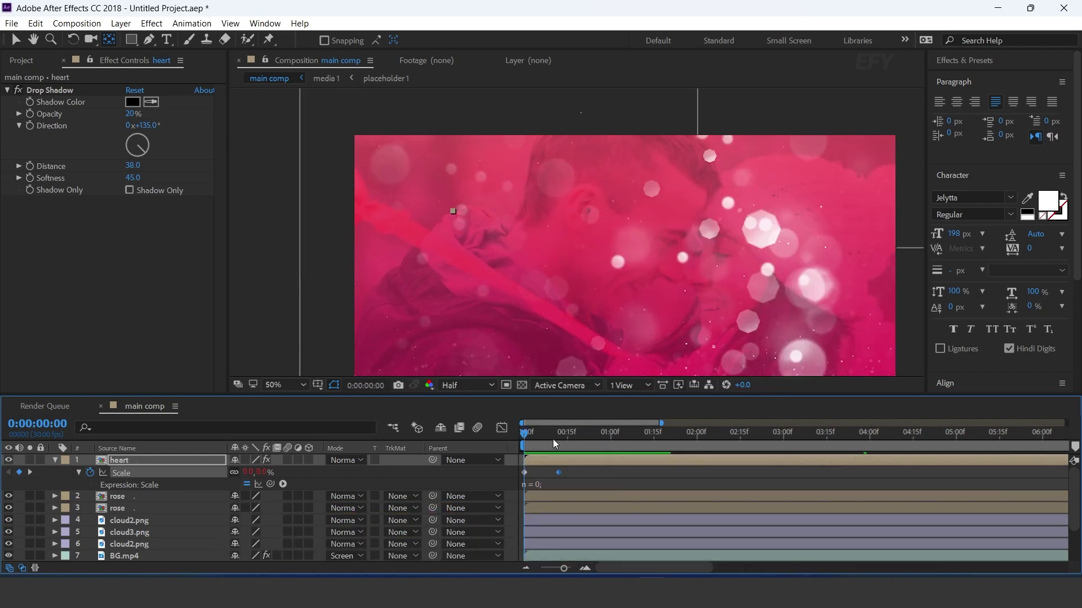
left_click(572, 433)
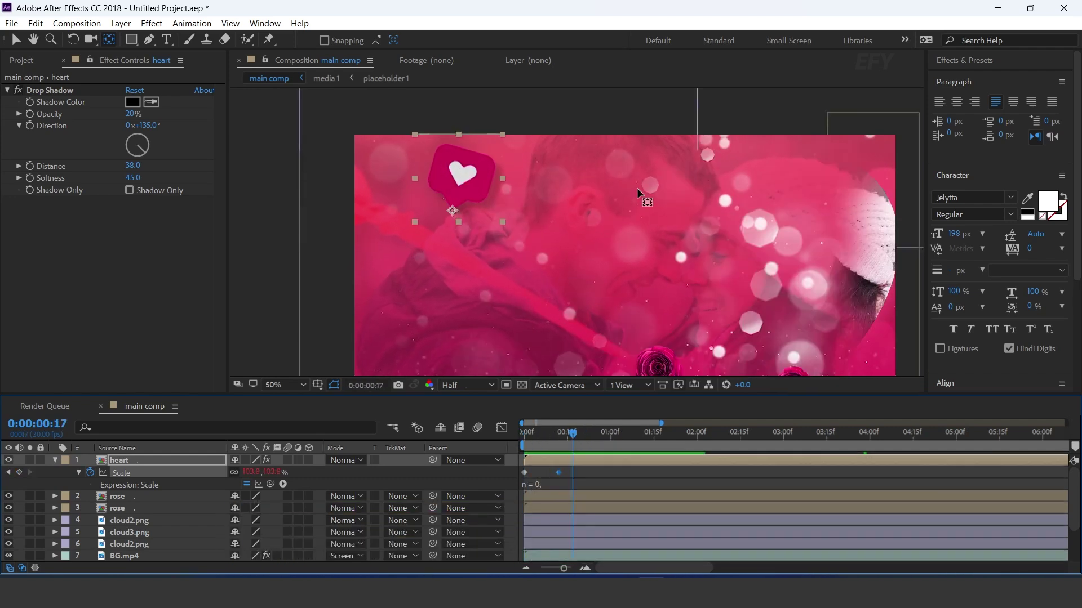
Add the expression wiggle(2,5) to the heart layer's Rotation and preview the motion
scroll(641, 193, "down", 2)
left_click(125, 461)
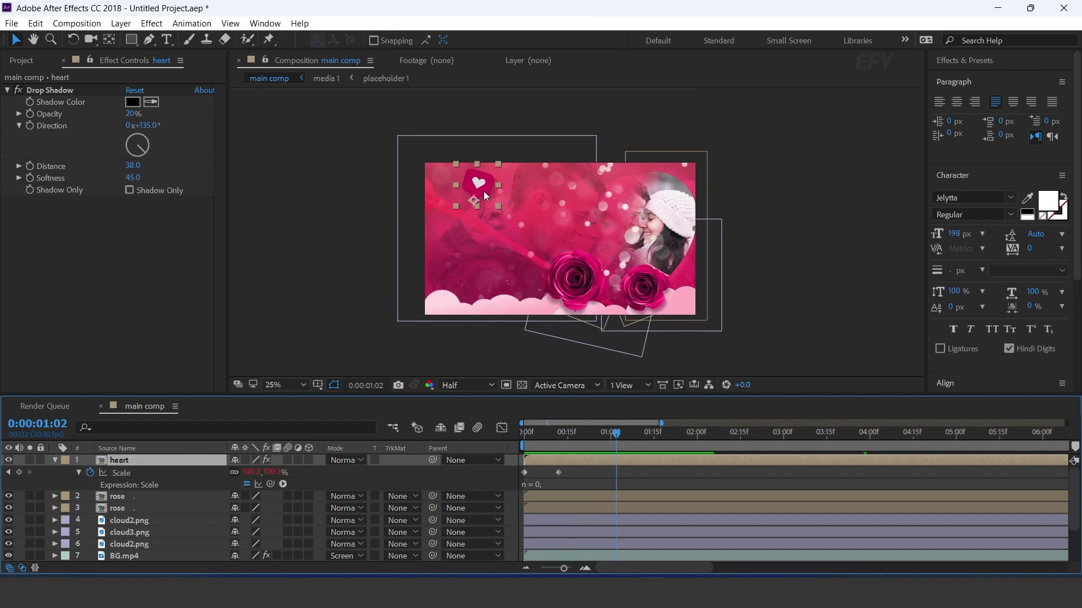
key("r")
left_click(90, 474, "alt")
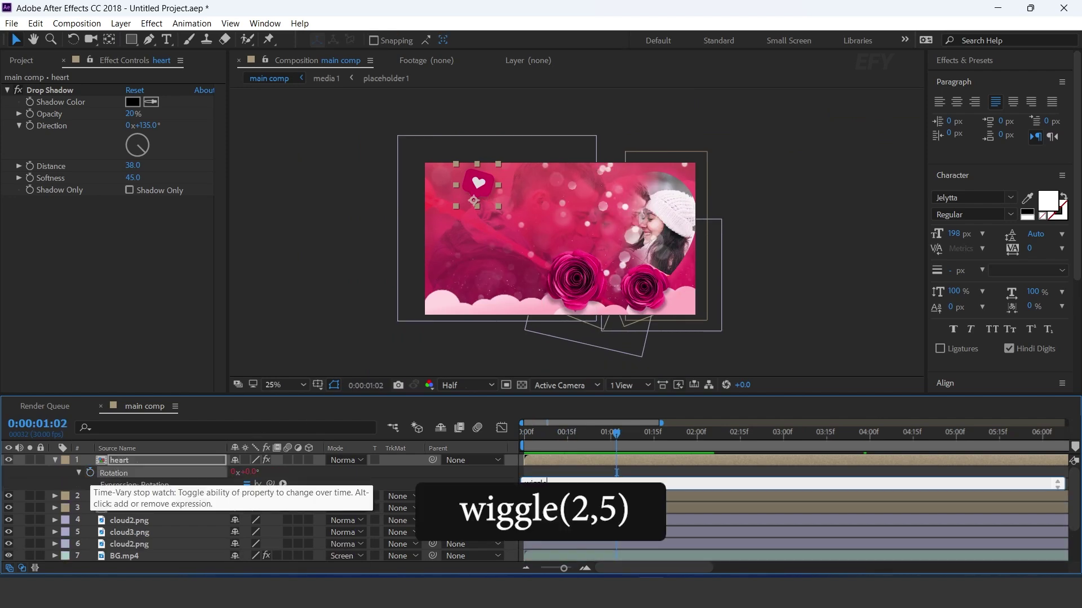
type("wiggle(2,5)")
key("KP_Enter")
key("space")
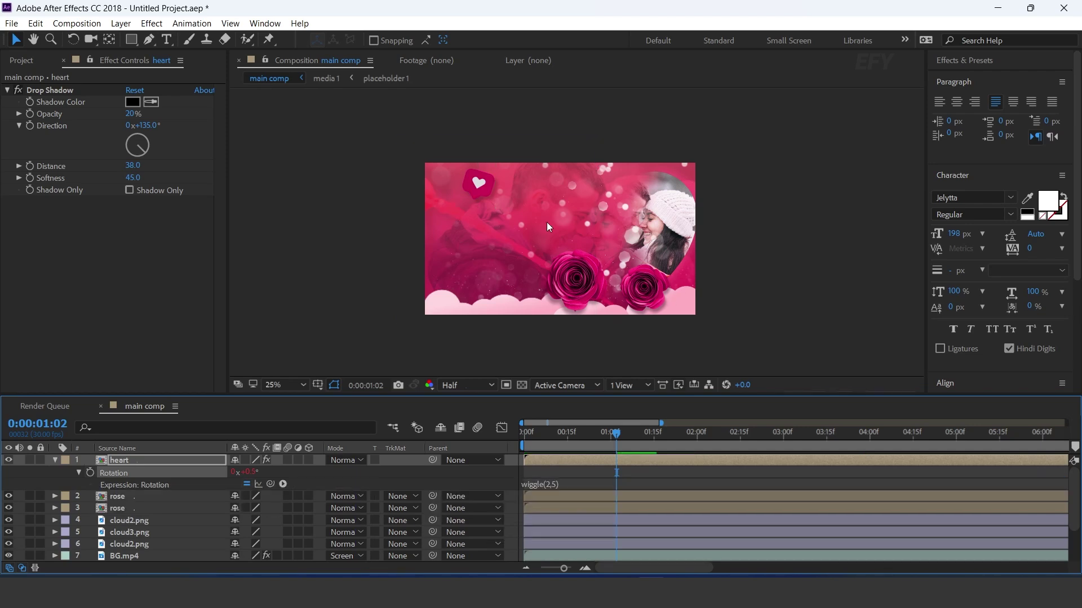
key("space")
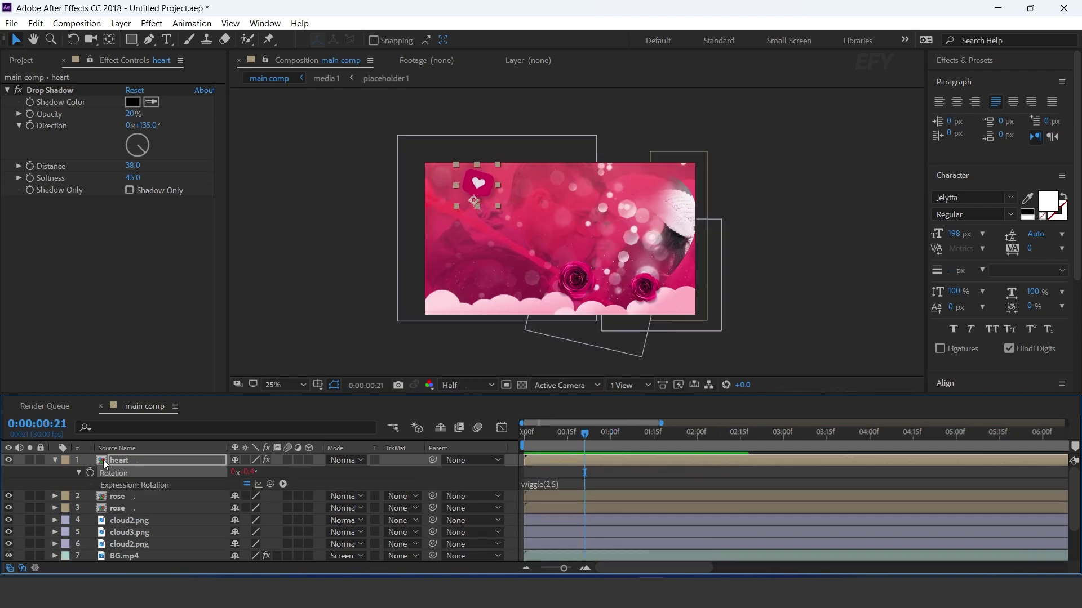
Add a duplicate heart over the clouds beside the left rose, tilted counter-clockwise, scaled to about 80% and starting about 6 frames later
key("ctrl+d")
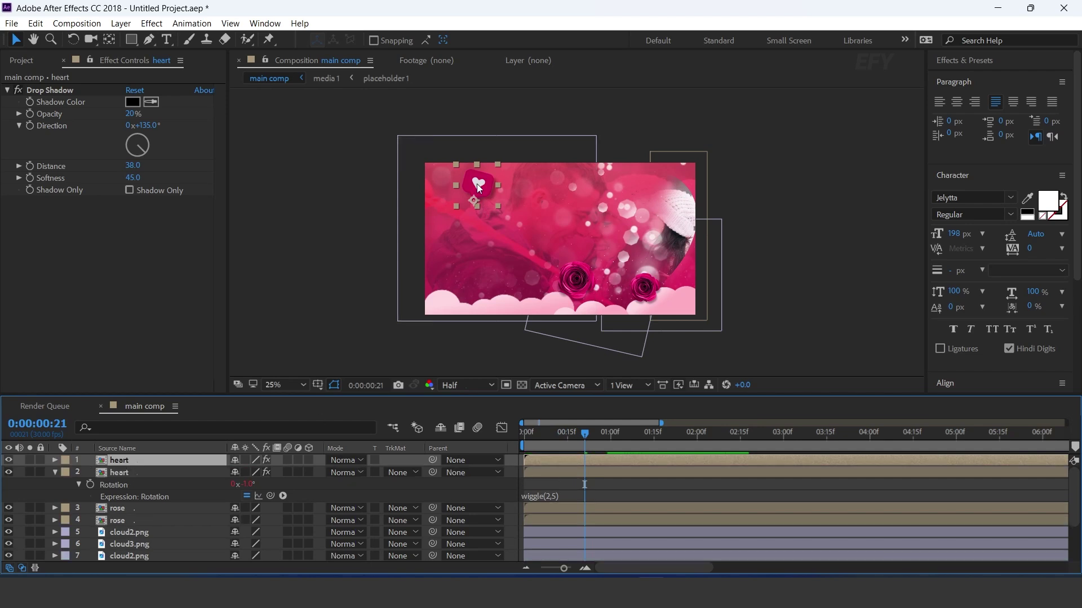
left_click_drag(477, 184, 516, 293)
key("r")
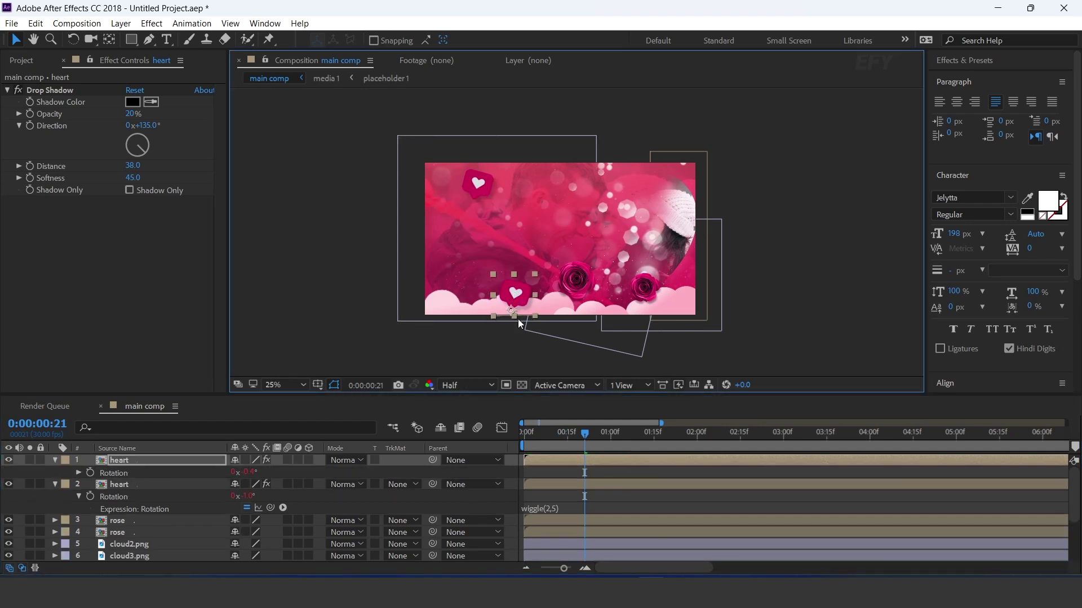
key("period")
left_click_drag(248, 472, 231, 472)
left_click_drag(343, 332, 359, 276)
key("s")
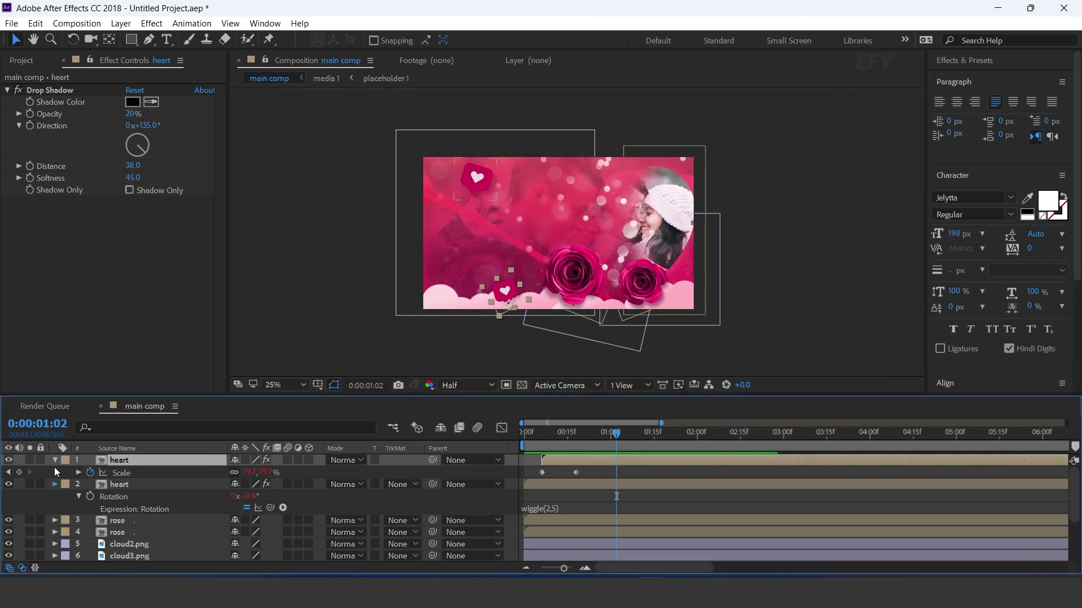
left_click(54, 484)
left_click(55, 460)
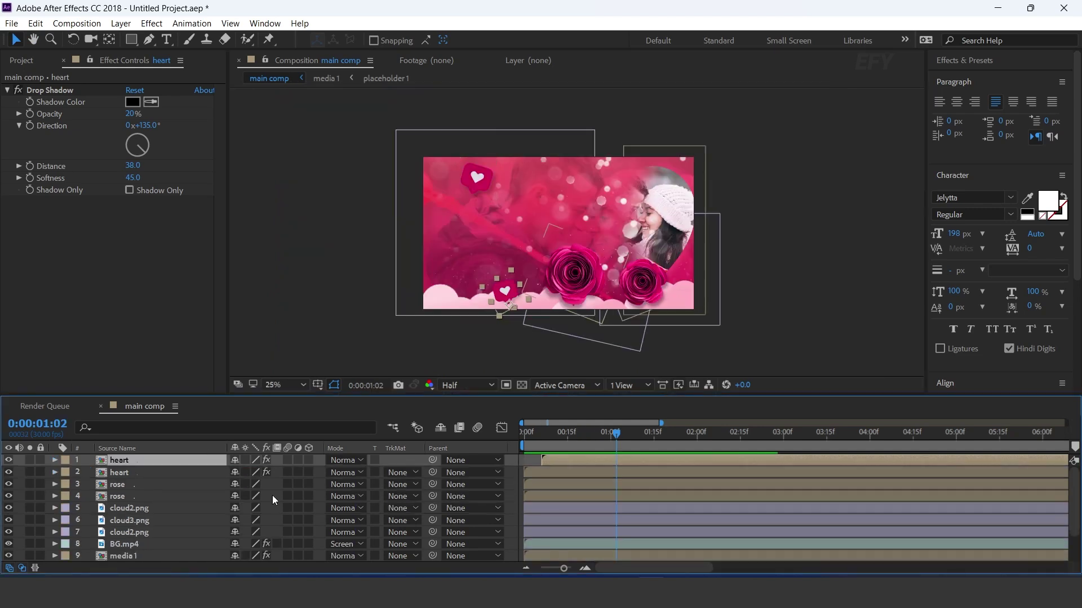
Duplicate the upper-left heart, bring the copy to the top of the layer stack, and place it along the upper edge beside the couple photo
left_click(483, 181)
key("ctrl+d")
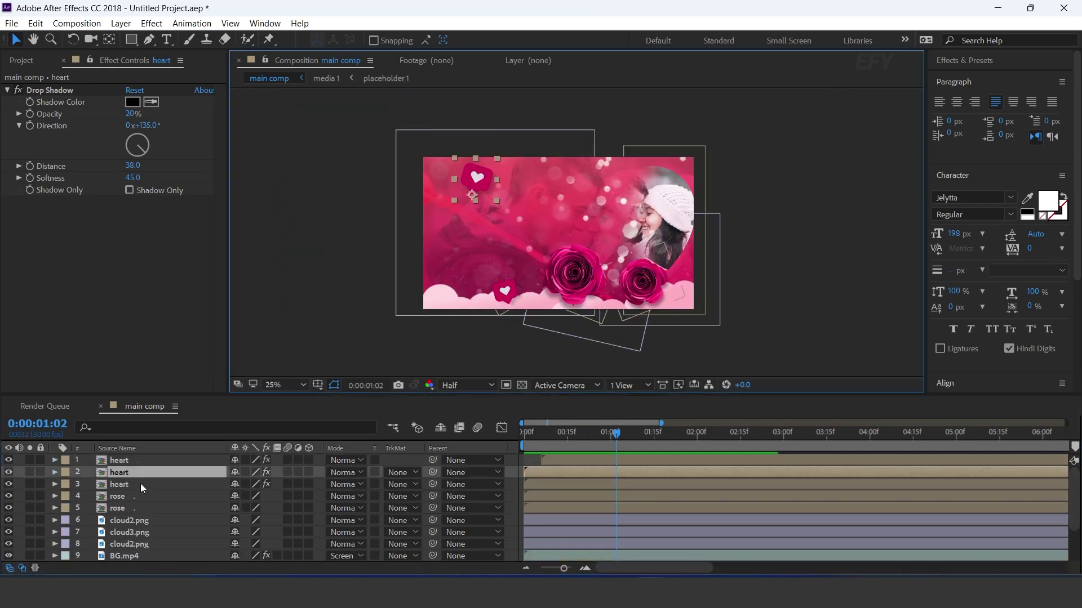
left_click_drag(117, 471, 130, 458)
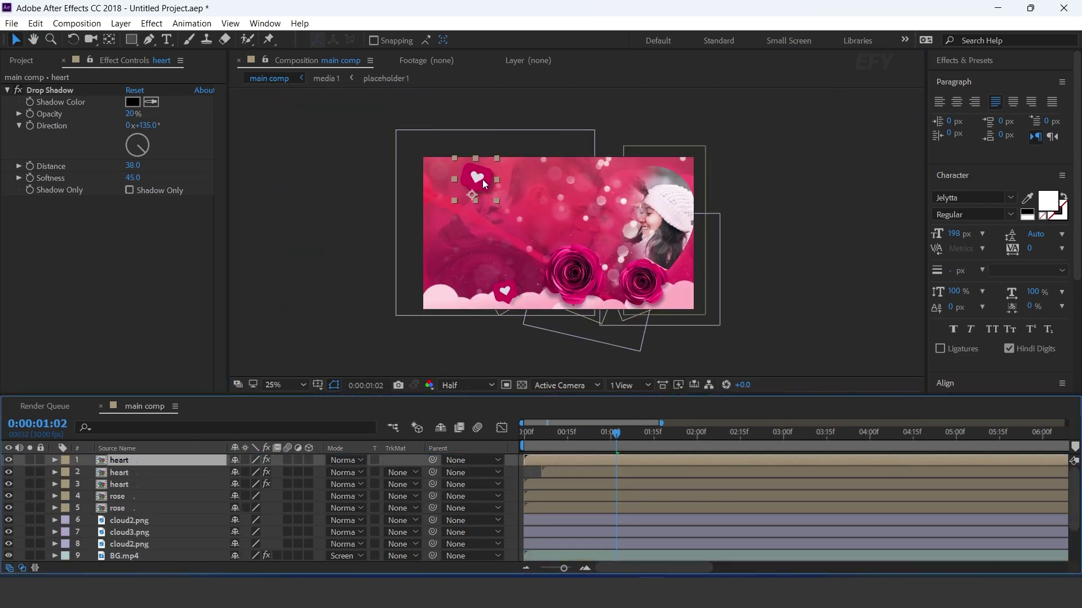
left_click_drag(482, 179, 606, 179)
key("period")
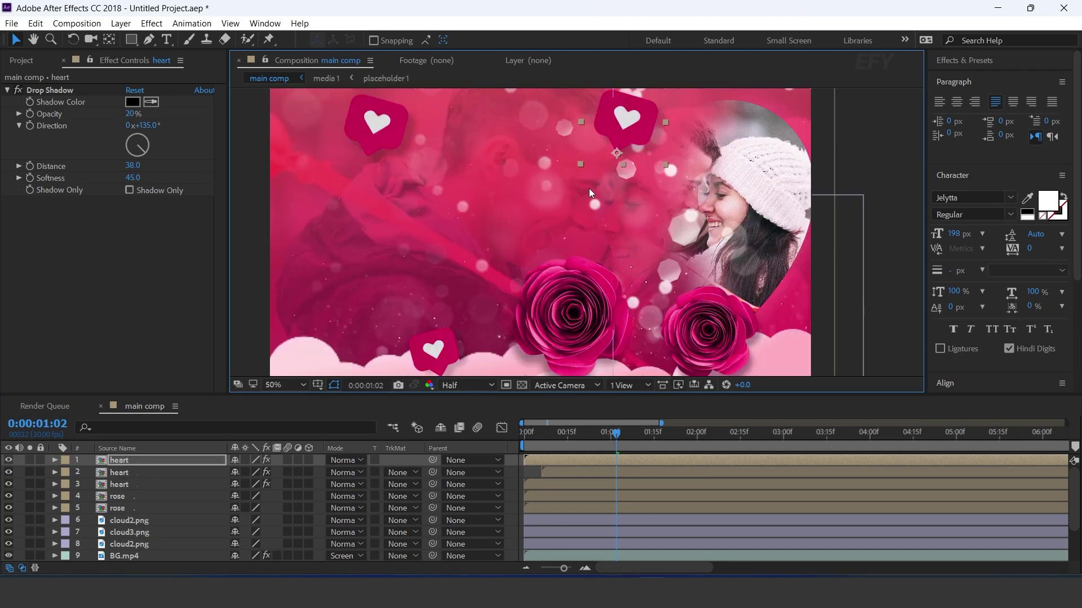
Enlarge the new heart copy at its frame 12 Scale keyframe and rotate it to about -29°
key("h")
left_click_drag(141, 488, 138, 500)
key("v")
left_click(141, 461)
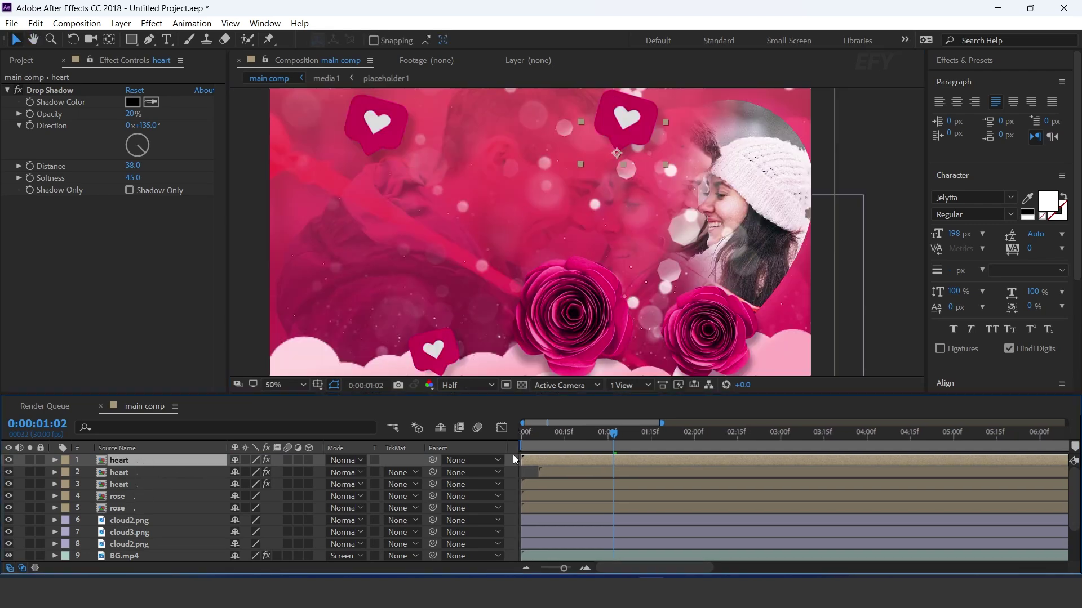
key("s")
left_click(8, 472)
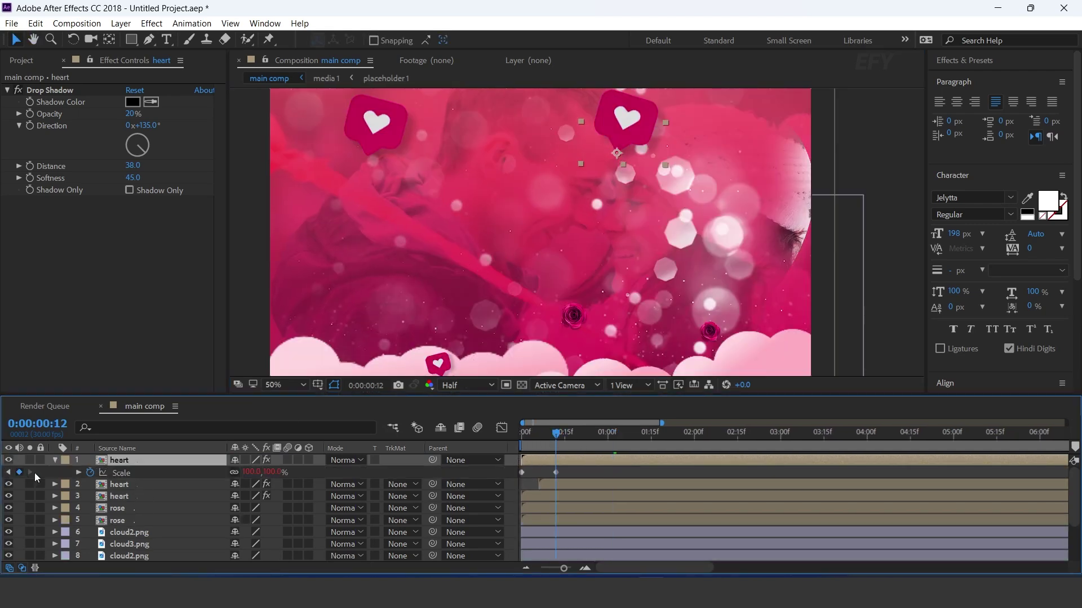
mouse_move(252, 472)
left_mouse_down()
mouse_move(296, 473)
mouse_move(231, 472)
left_mouse_up()
key("r")
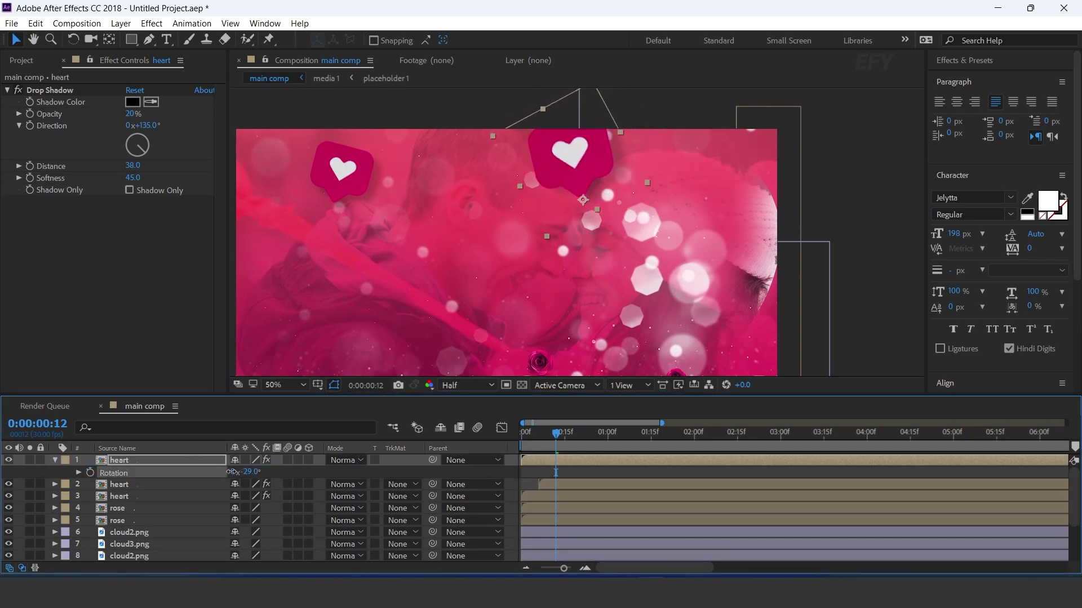
Apply Fast Box Blur to the enlarged heart with 1 iteration and a blur radius of 5
left_click_drag(560, 438, 604, 434)
key("ctrl+space")
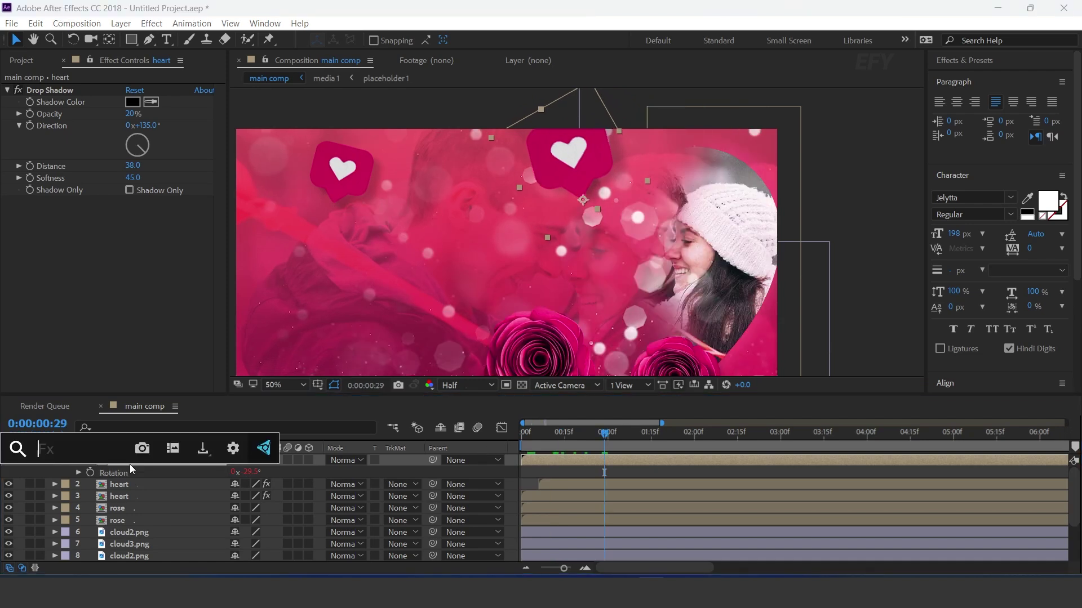
type("fas")
key("Return")
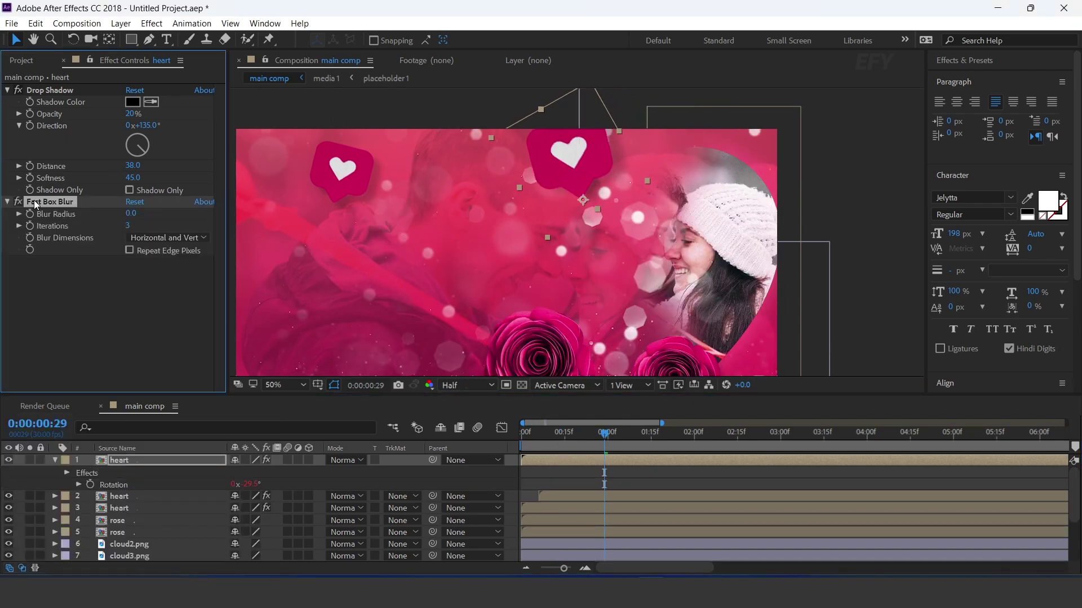
type("1")
key("Return")
left_click_drag(129, 215, 137, 213)
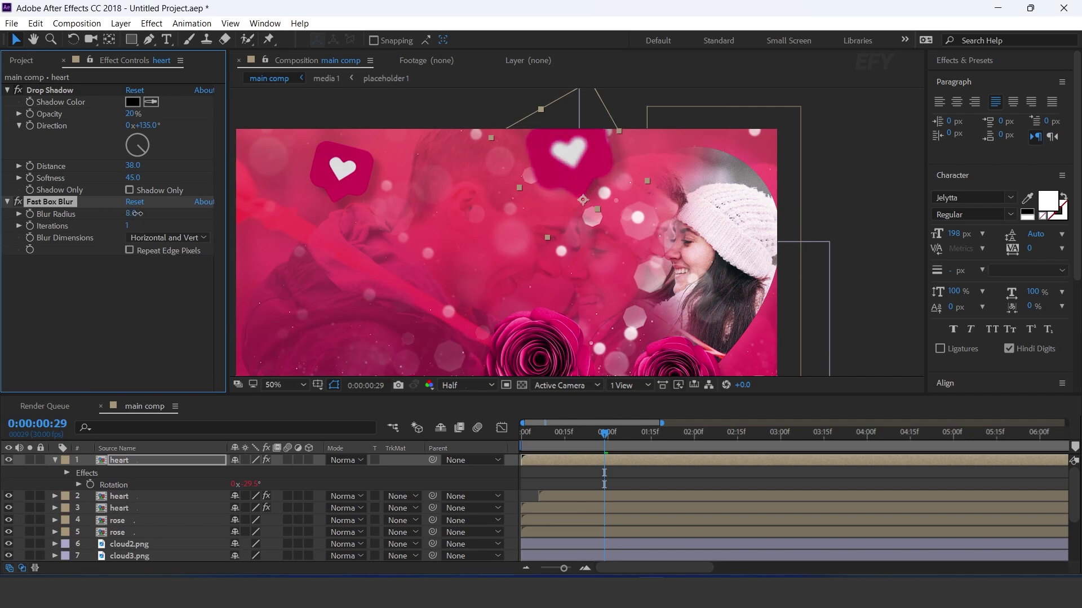
left_click(145, 305)
scroll(817, 174, "down", 2)
left_click(818, 175)
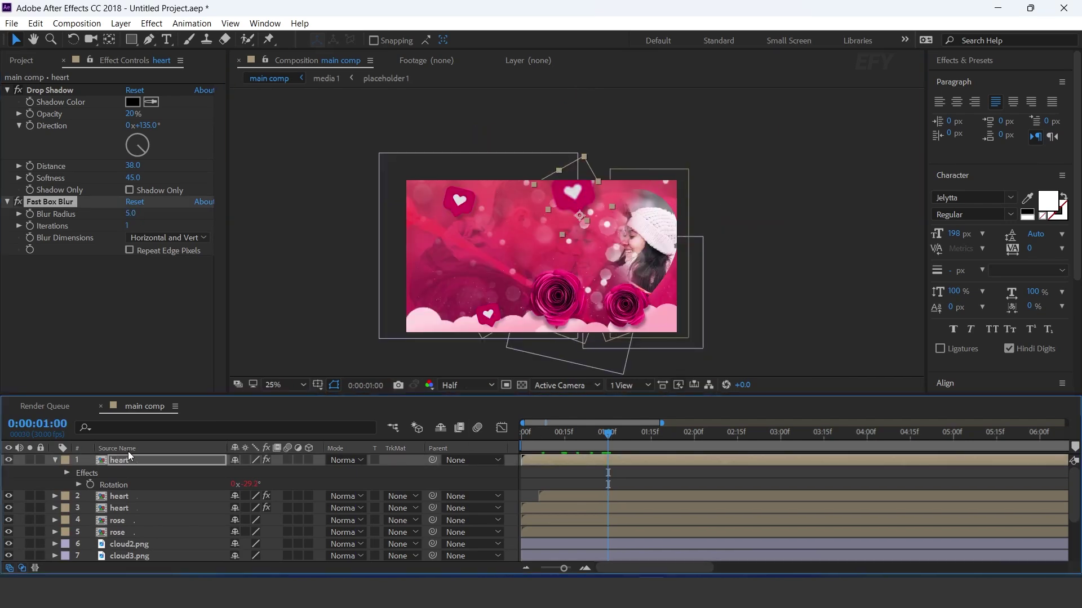
Duplicate the blurred heart, place the copy between the two roses, and rotate it nearly upright
left_click(123, 458)
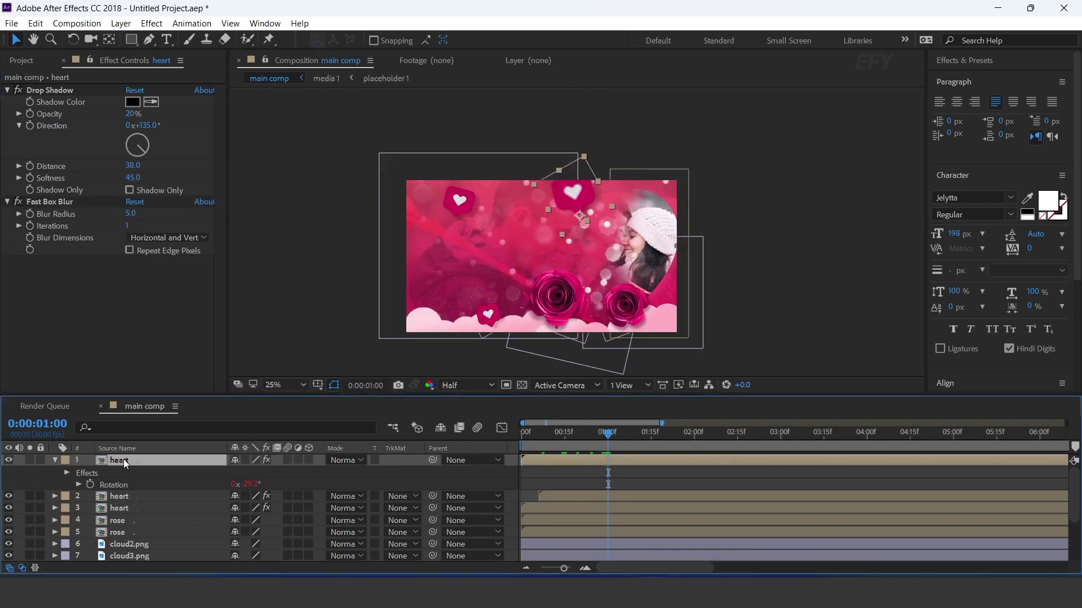
key("ctrl+d")
left_click_drag(572, 195, 637, 307)
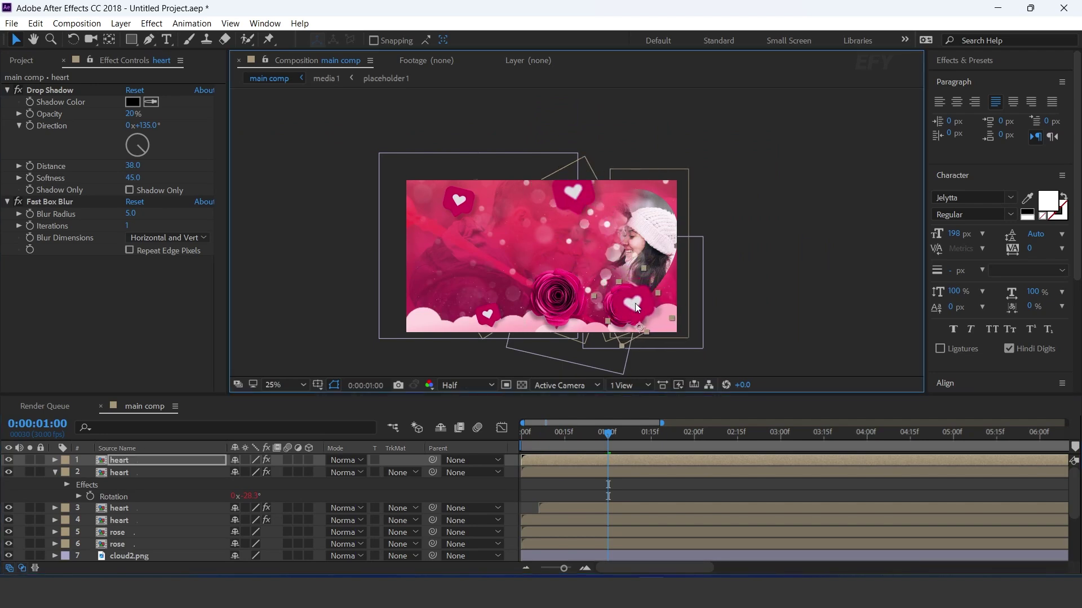
key("r")
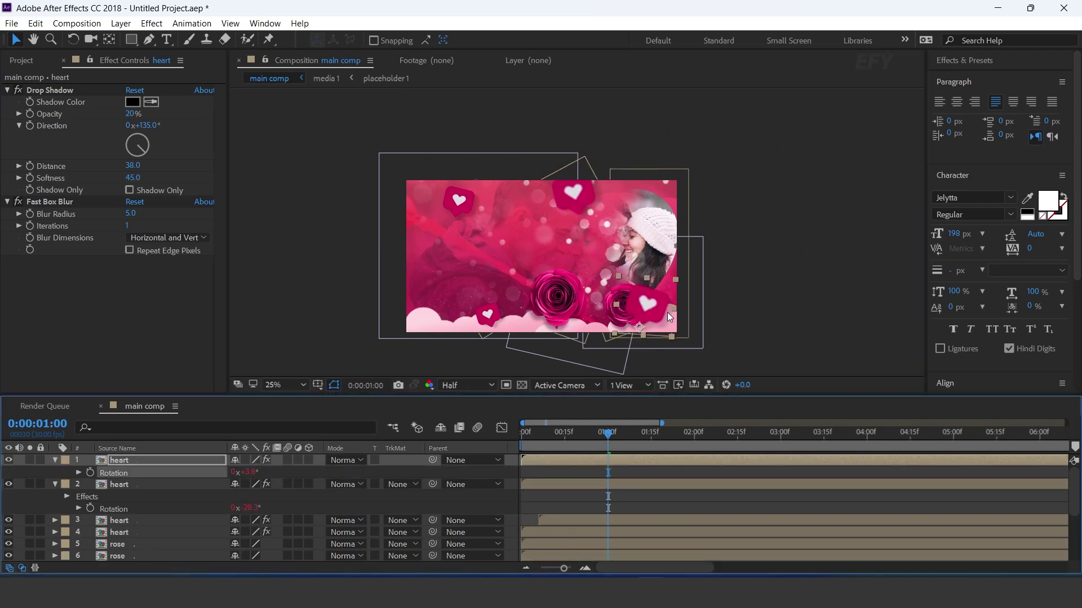
left_click_drag(643, 313, 611, 313)
left_click(571, 191)
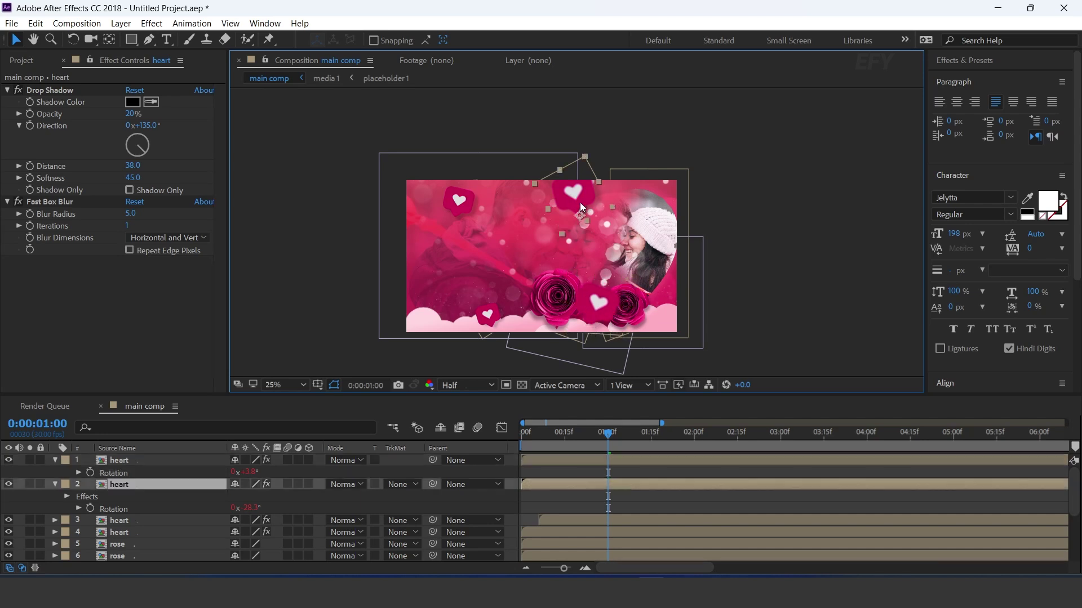
left_click(599, 315)
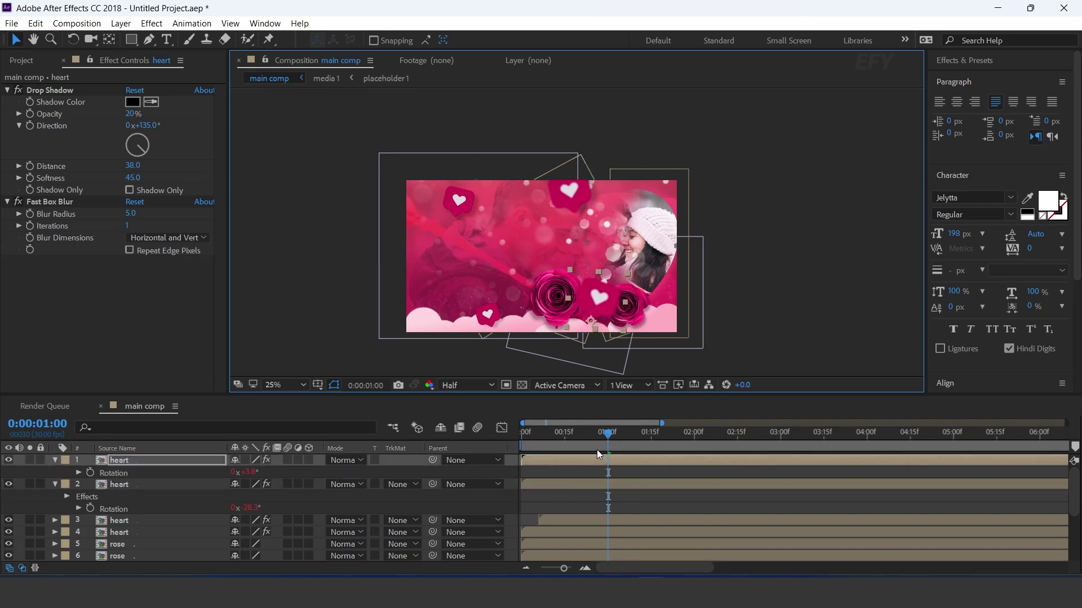
Start the newest heart layer about 5 frames later, preview the timing, and collapse the open heart layers
left_click(522, 435)
left_click_drag(563, 461, 577, 462)
key("space")
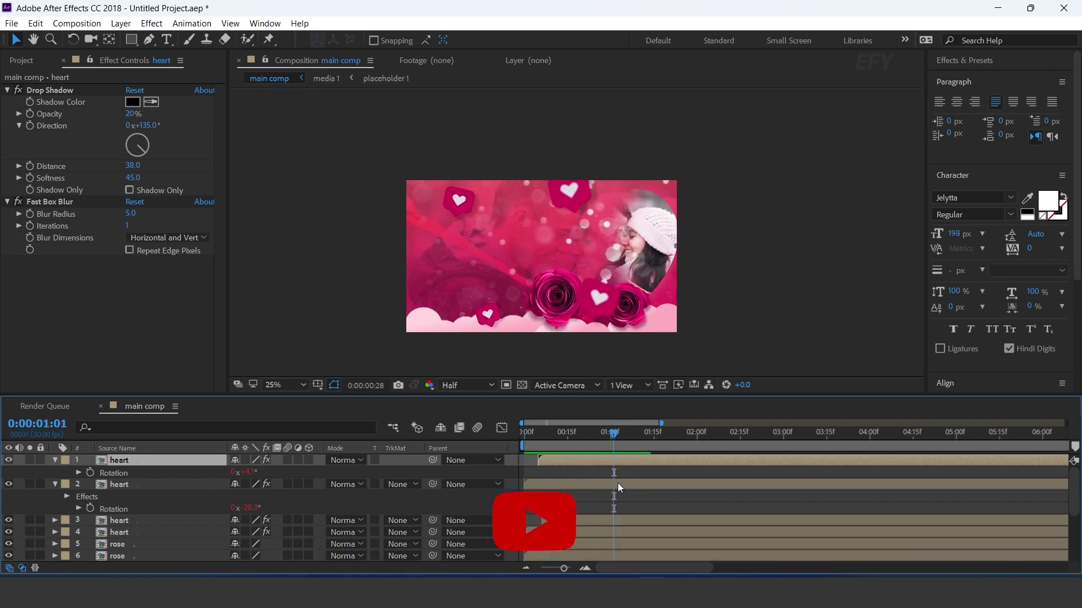
left_click(55, 484)
left_click(54, 460)
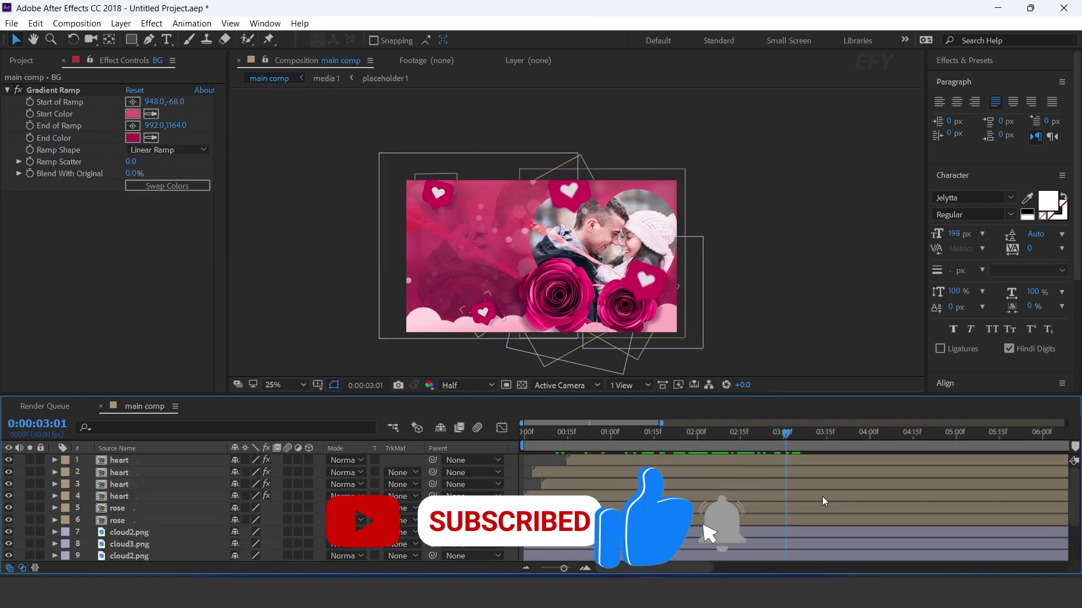
Create a new 600 x 600 px composition named "rotating heart"
left_click(23, 67)
left_click(55, 372)
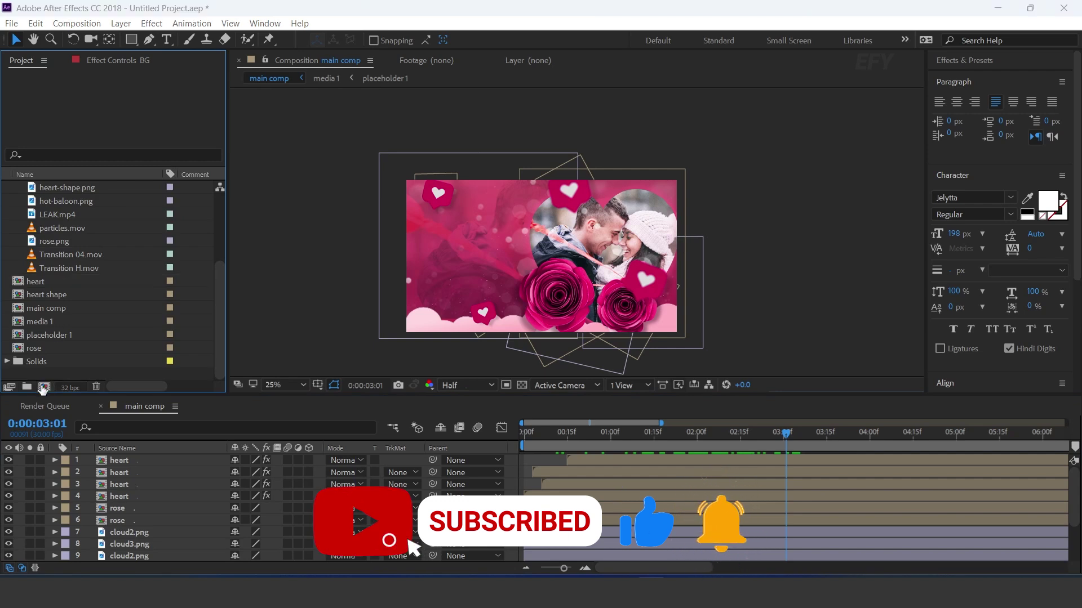
left_click(44, 387)
key("Tab")
type("600")
key("Tab")
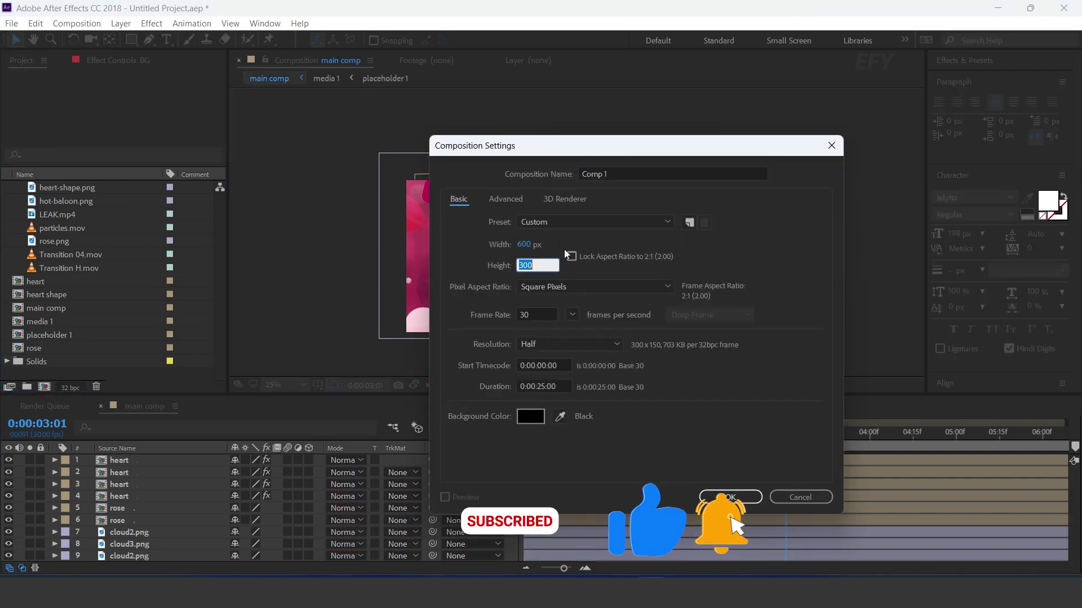
type("600")
left_click(640, 175)
type("ro")
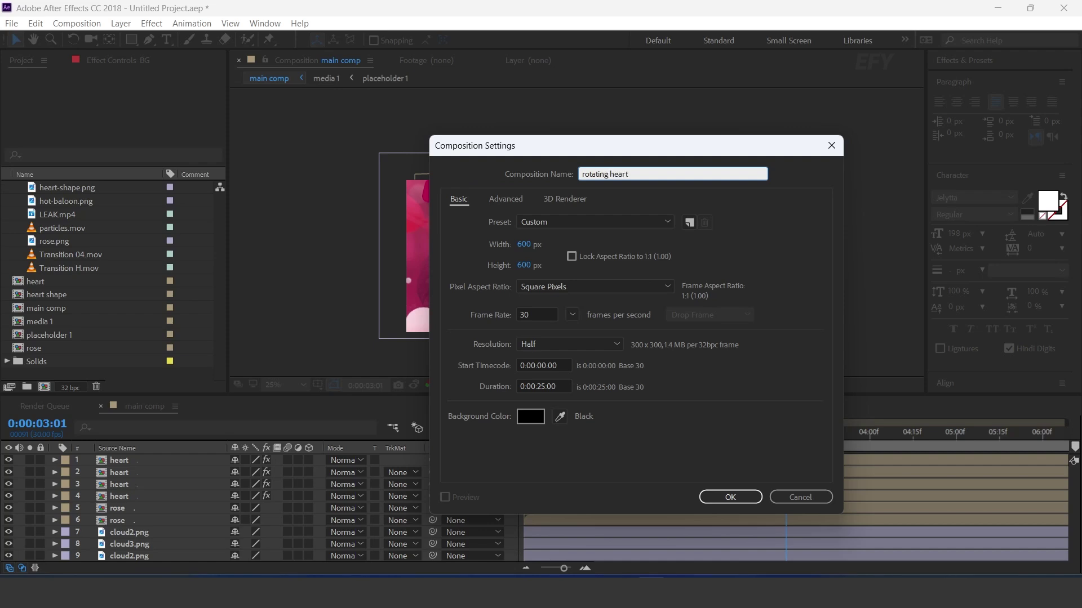
type("tating heart")
key("Return")
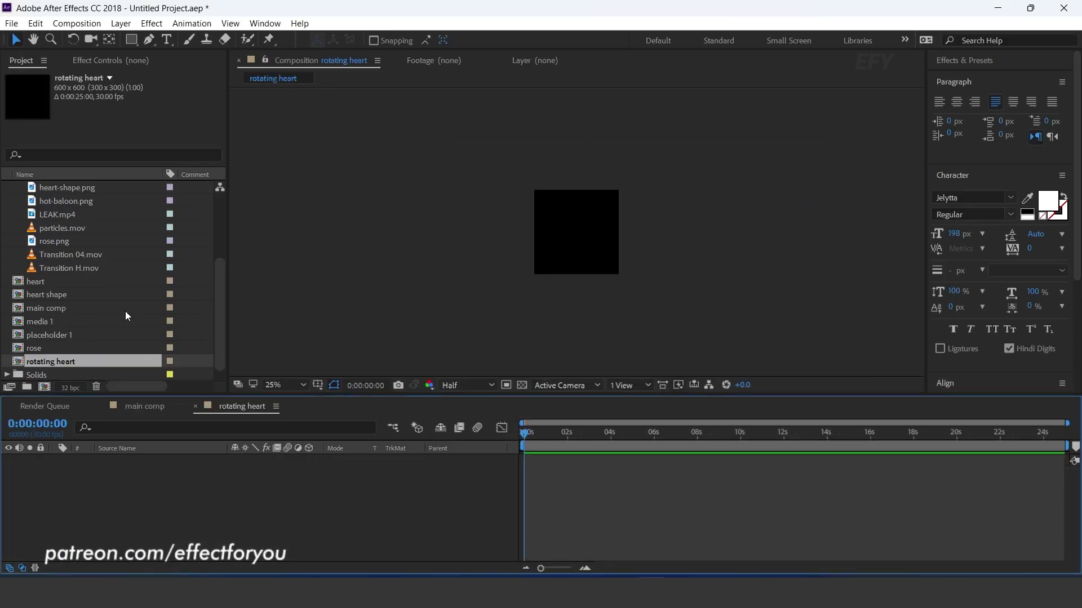
Add heart_PNG51349.png to the "rotating heart" composition and scale it to 45%
key("period")
scroll(110, 306, "up", 2)
left_click(68, 247)
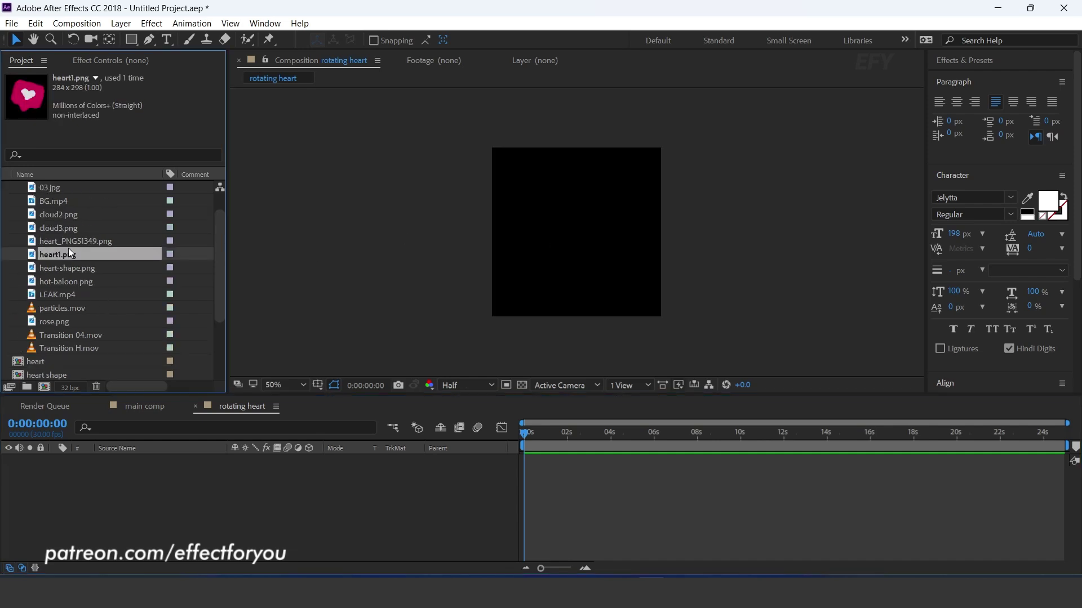
left_click_drag(92, 242, 262, 512)
key("s")
left_click_drag(265, 472, 230, 472)
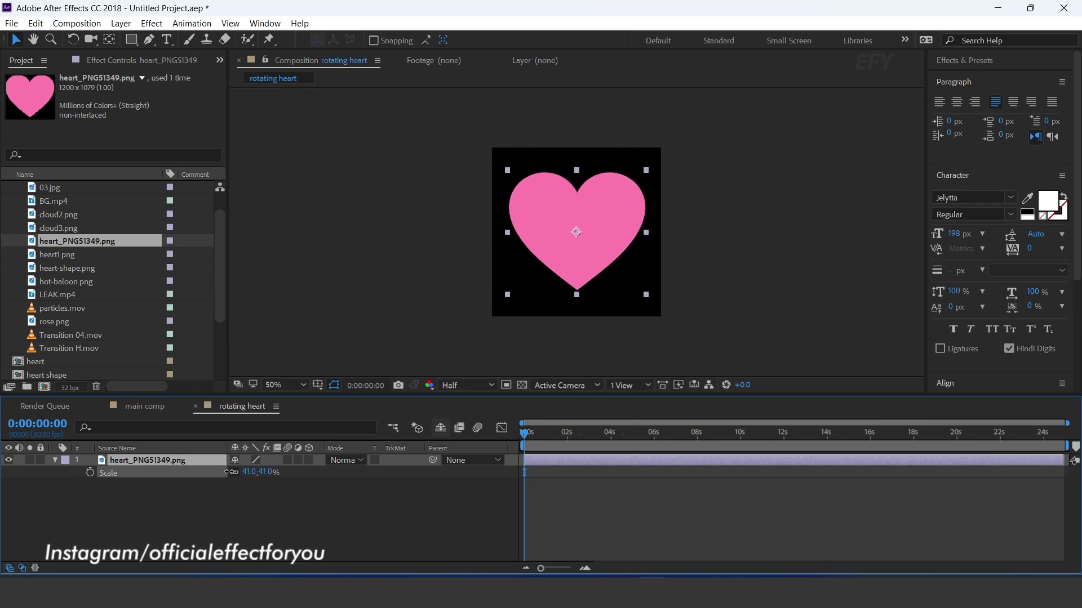
key("ctrl+z")
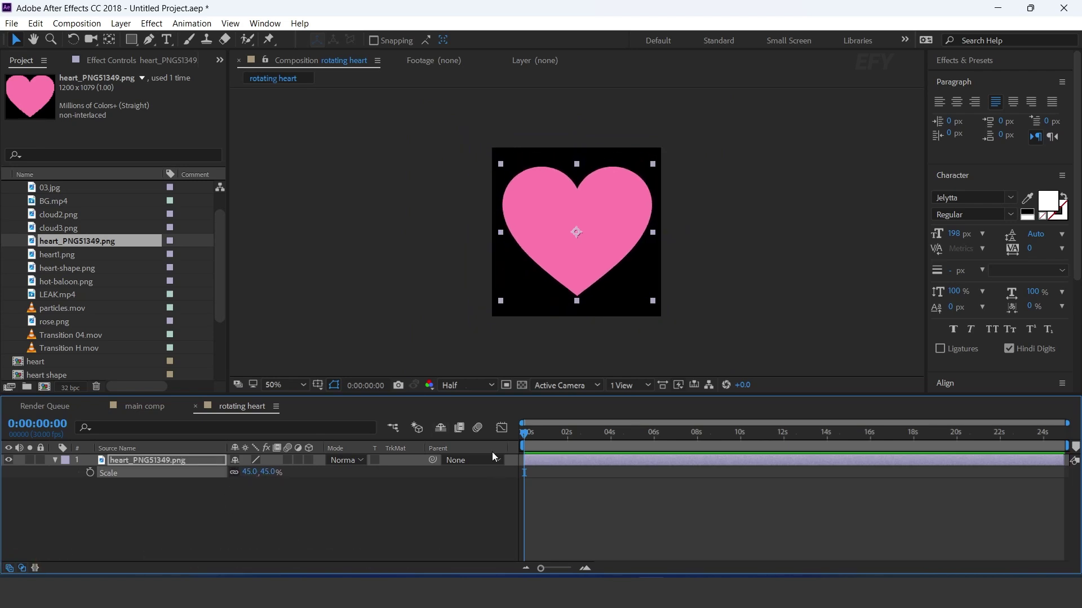
left_click(55, 460)
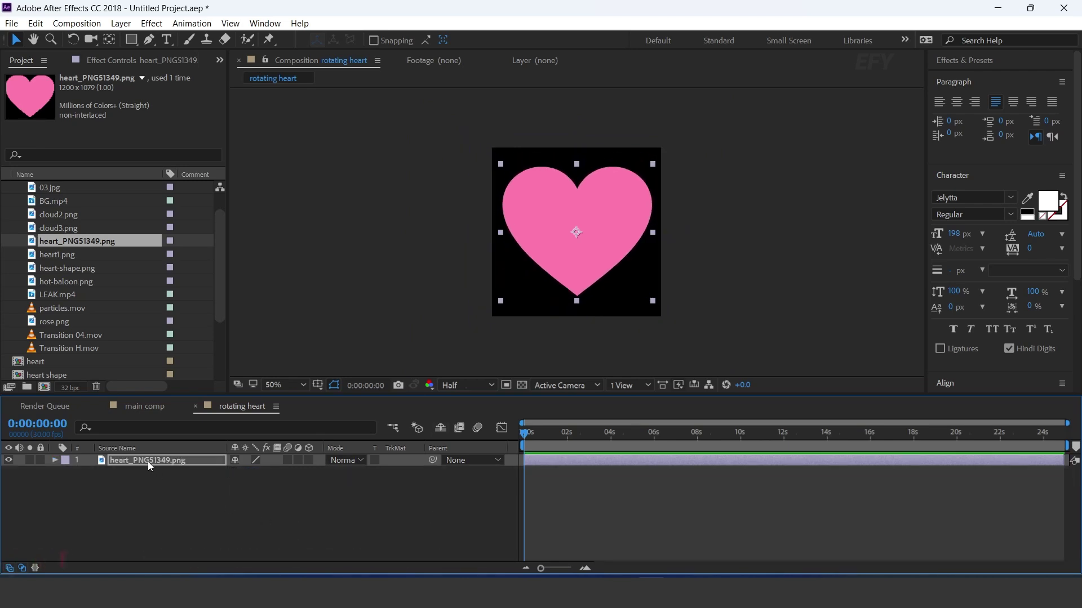
Make the heart layer 3D and show the composition in a two-view layout
left_click(308, 461)
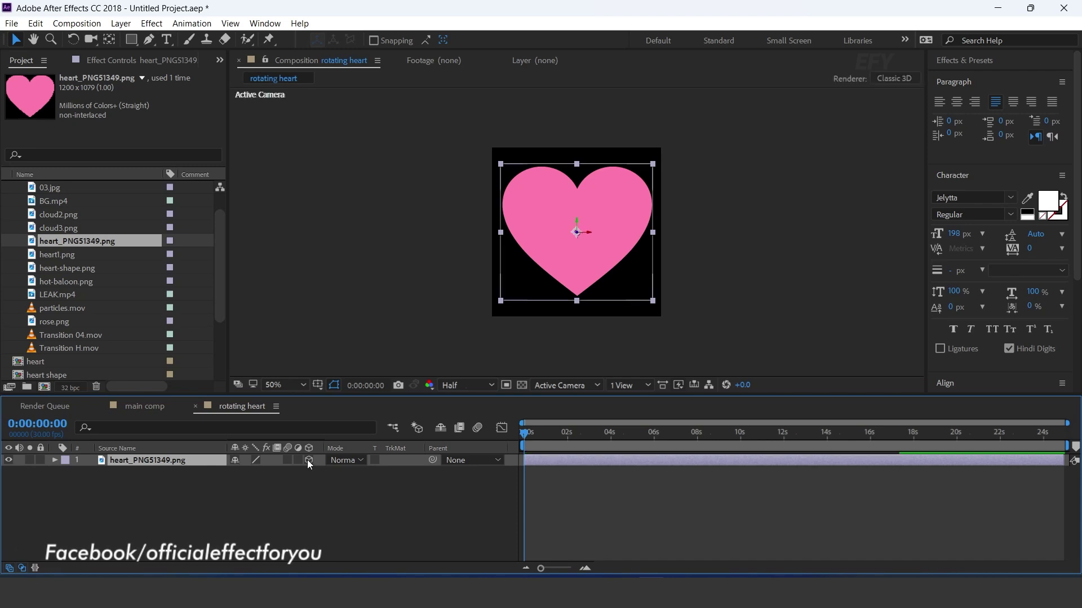
left_click(629, 388)
left_click(653, 413)
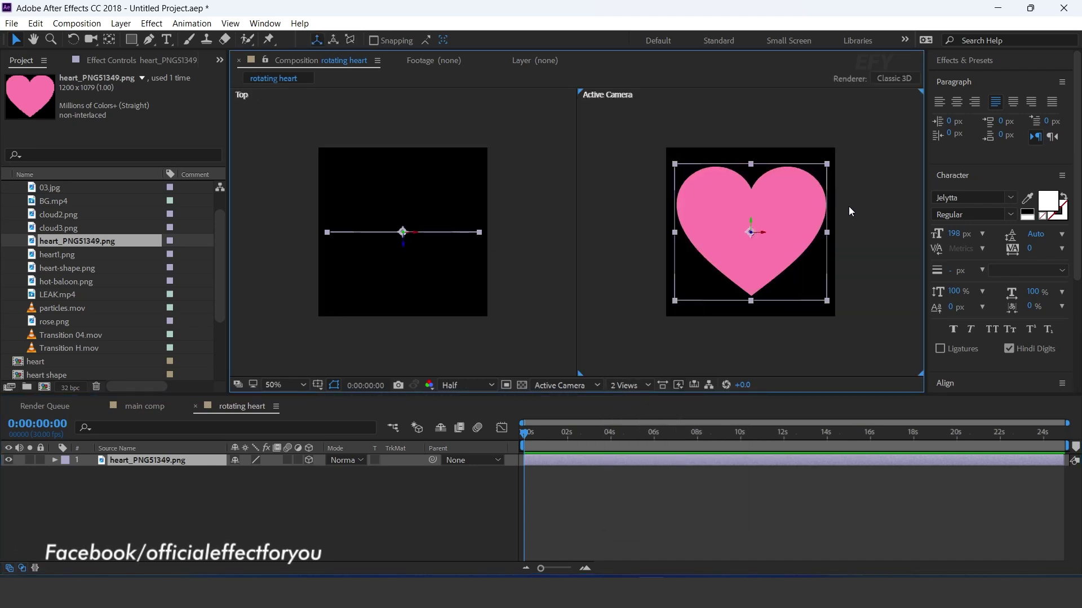
Duplicate the 3D heart layer and set the copy's Y Rotation to 51°
left_click(147, 460)
key("ctrl+d")
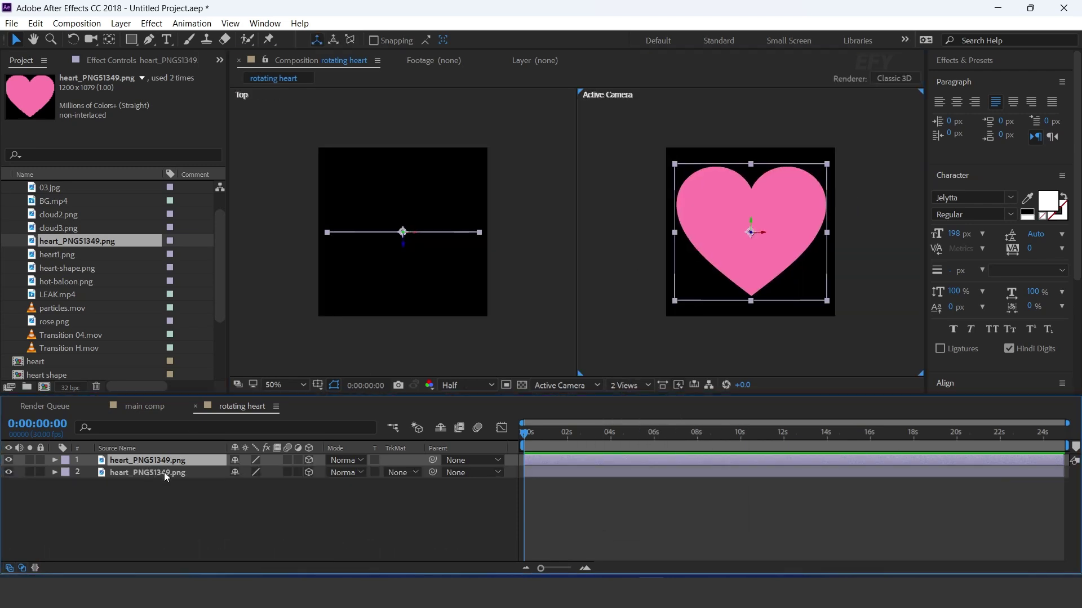
key("r")
left_click_drag(251, 496, 287, 498)
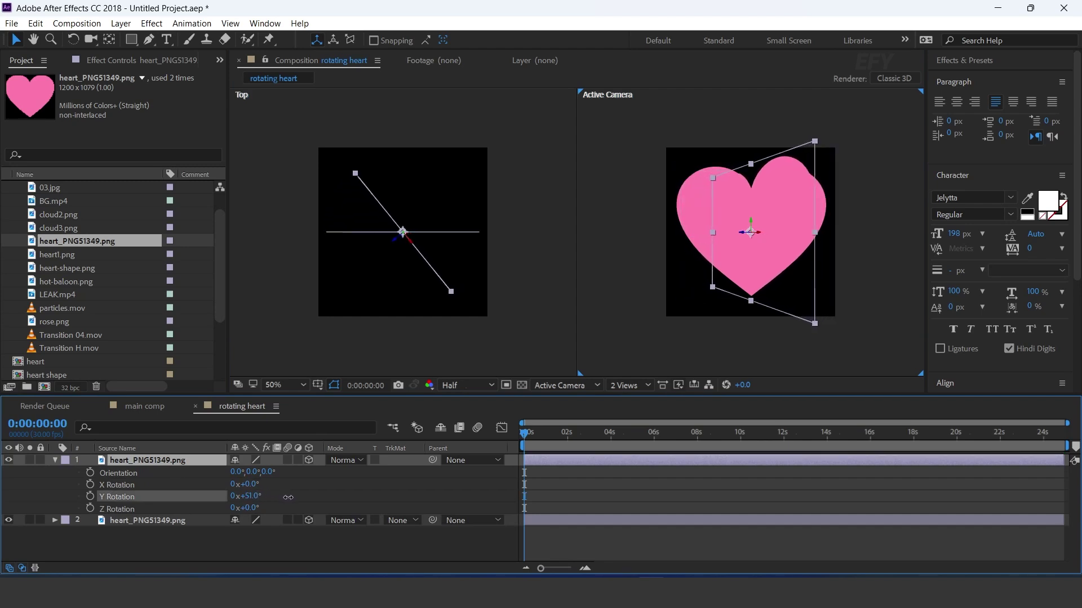
Duplicate the rotated heart layer and set the new copy's Y Rotation to 125°
left_click(160, 460)
key("ctrl+d")
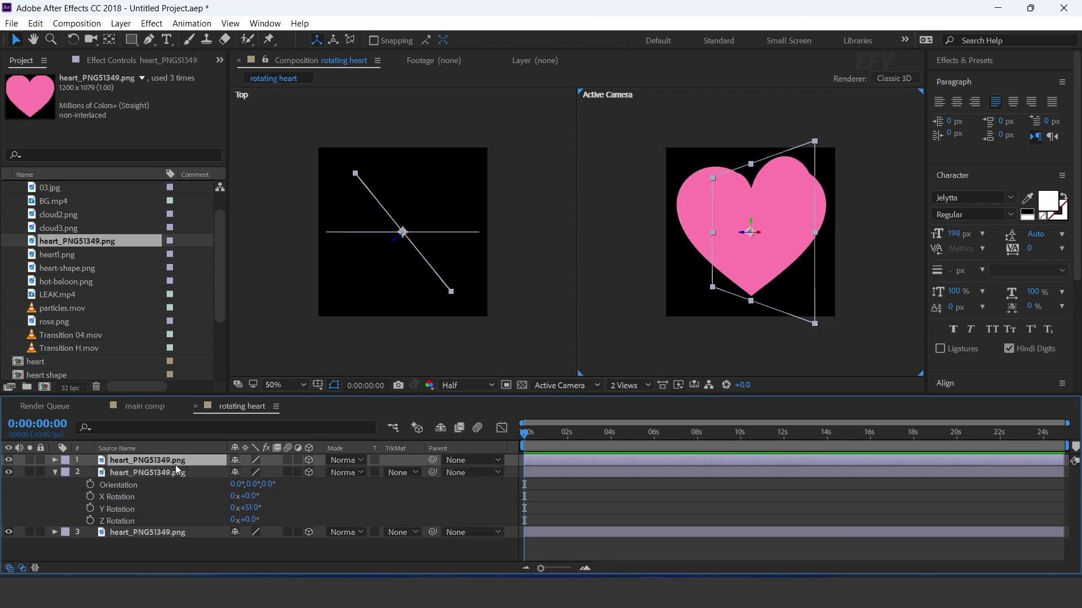
key("r")
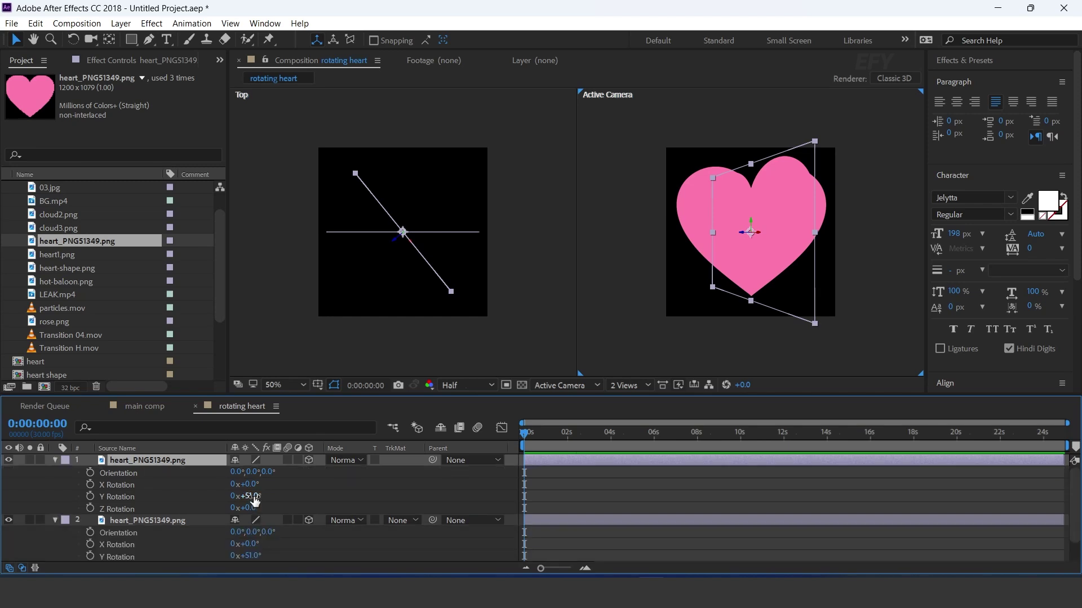
left_click_drag(255, 501, 311, 500)
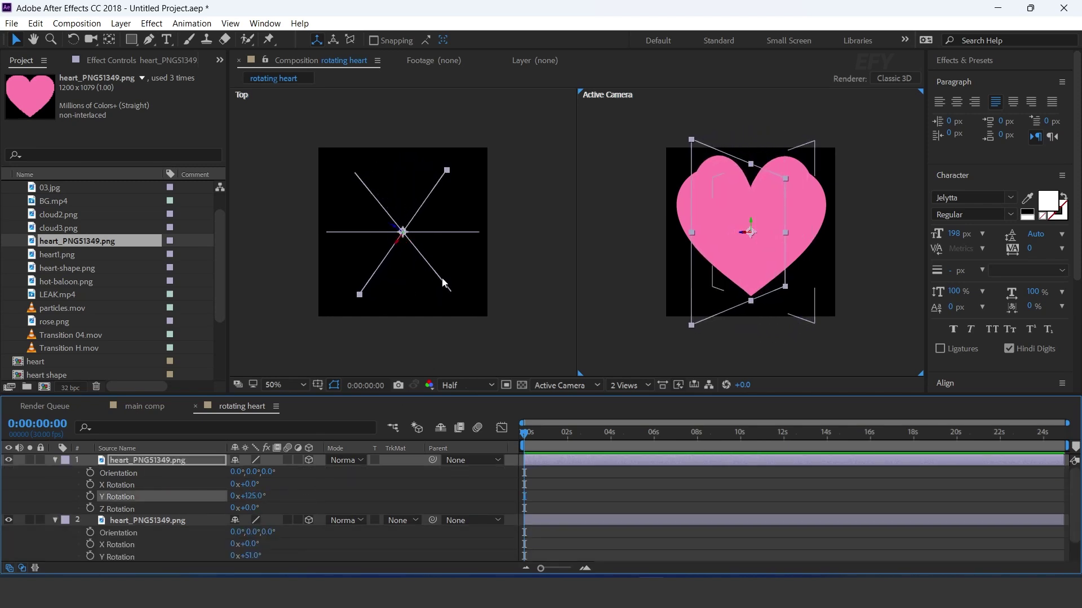
Apply a Fill effect in dark pink to the second heart layer and collapse the open heart layers
left_click(155, 522)
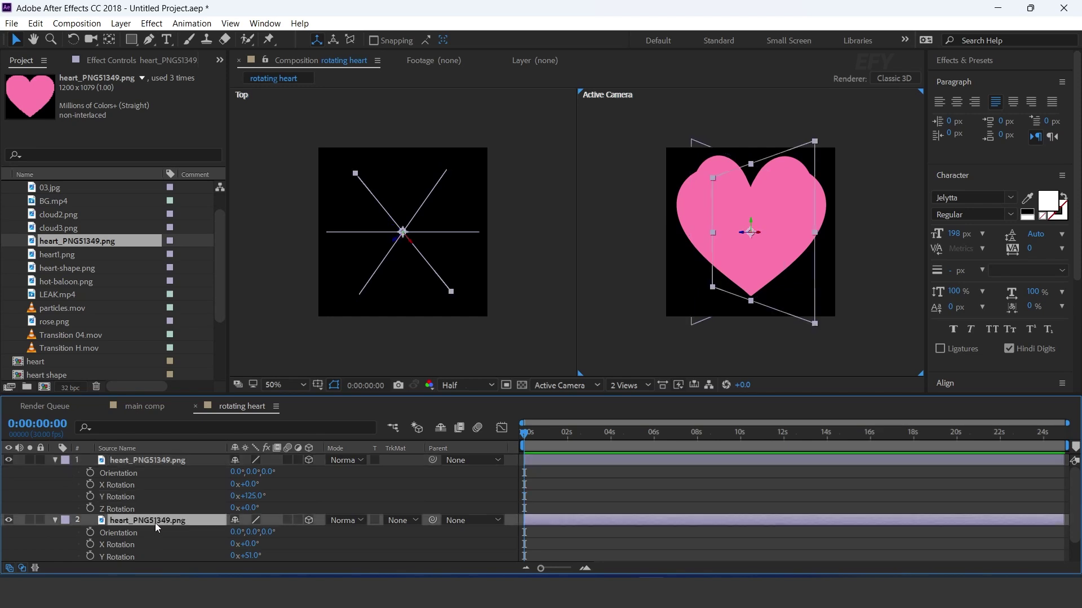
key("ctrl+space")
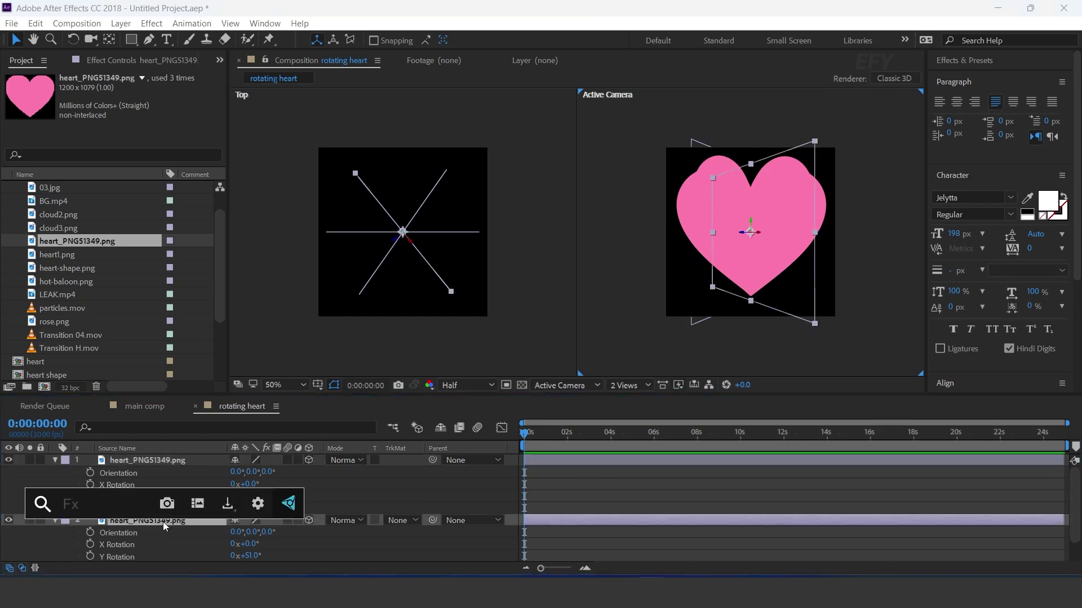
type("fil")
key("Return")
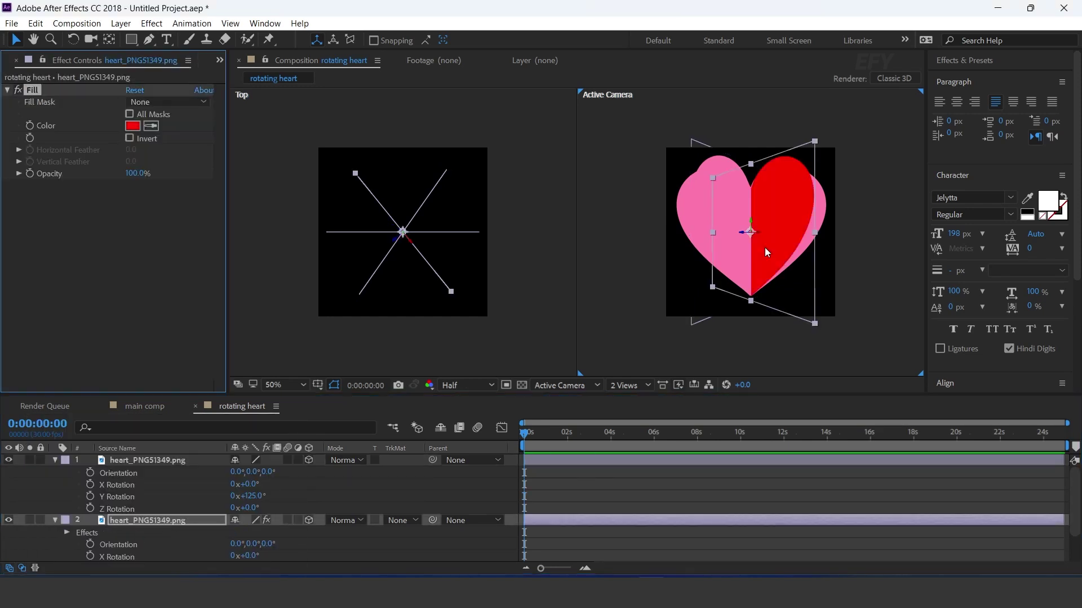
left_click(132, 126)
left_click(323, 288)
left_click(244, 281)
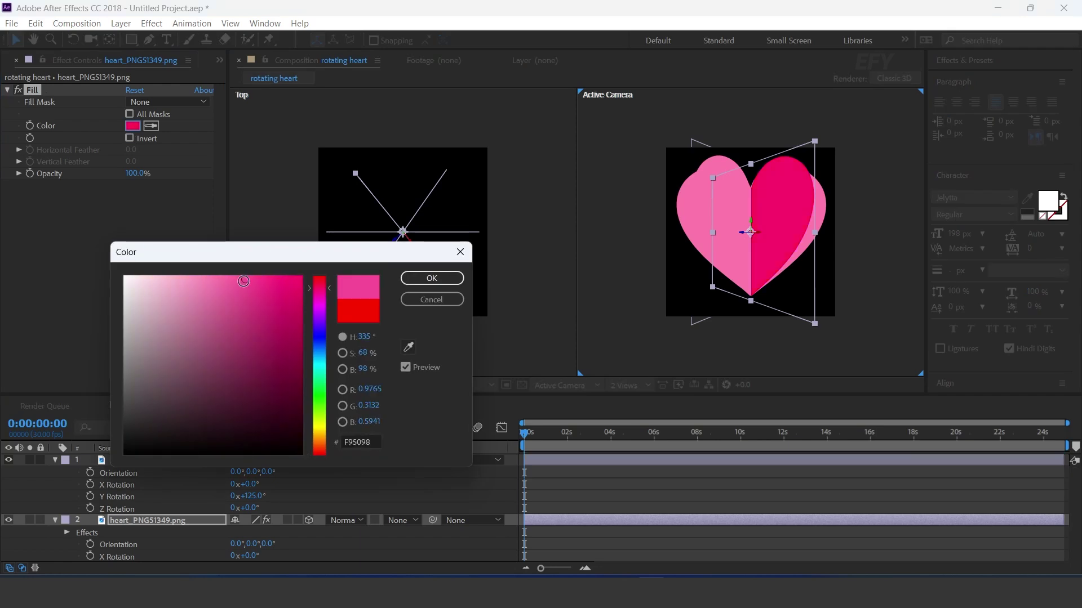
left_click_drag(243, 280, 265, 305)
left_click(431, 278)
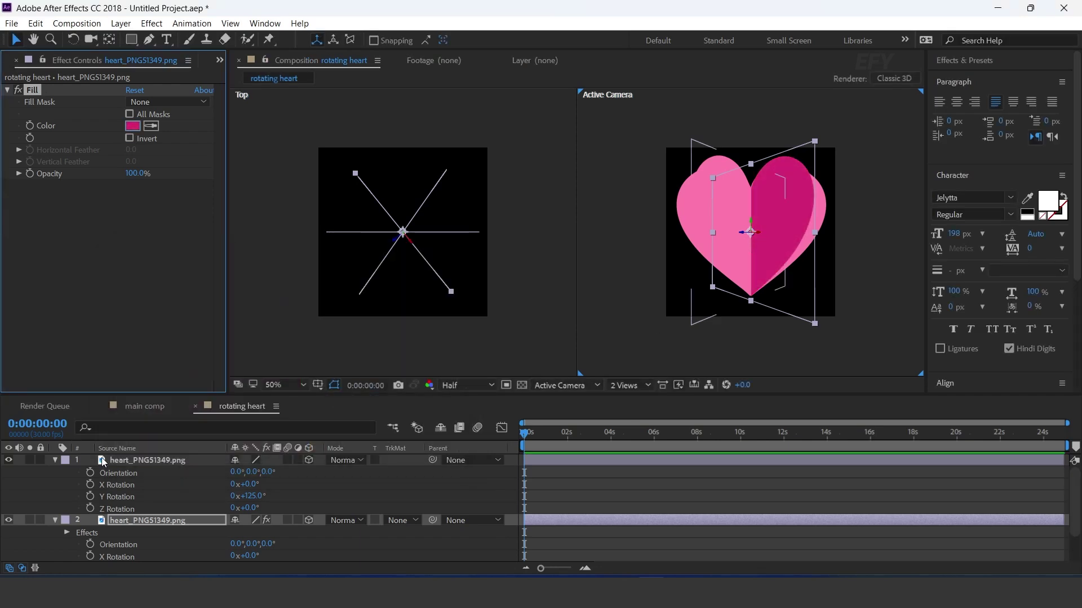
left_click(55, 461)
left_click(55, 472)
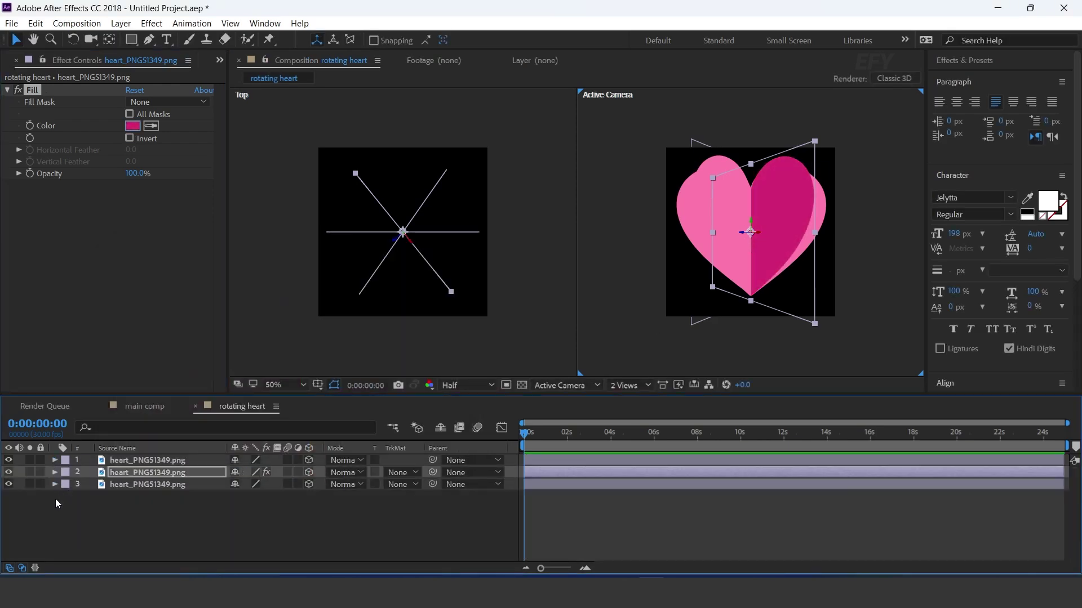
Create a null object and parent all three heart layers to it
left_click(318, 533)
left_click_drag(598, 432, 571, 450)
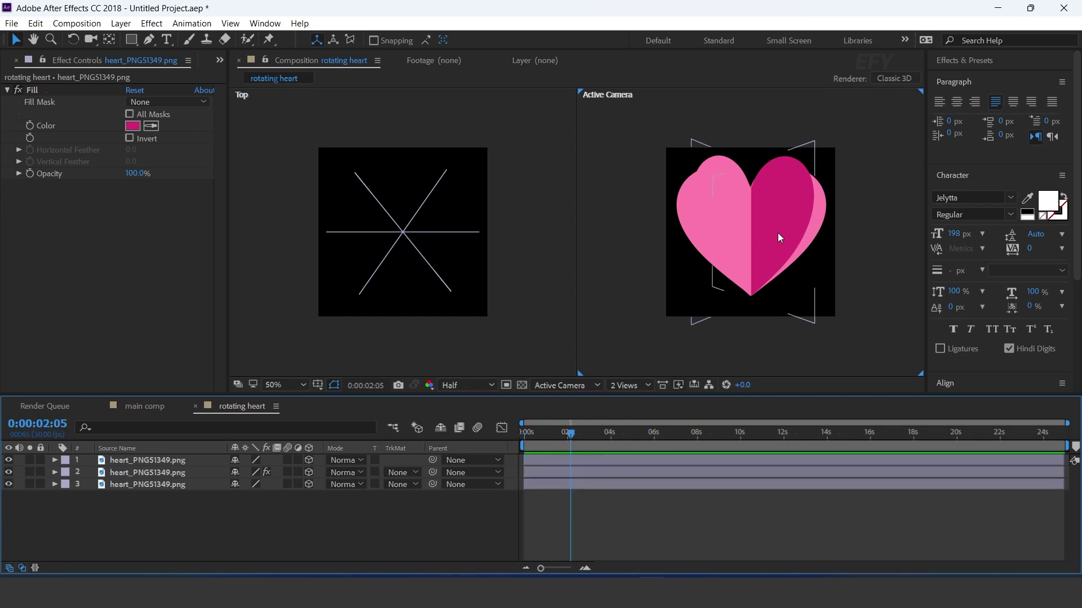
right_click(428, 513)
mouse_move(467, 354)
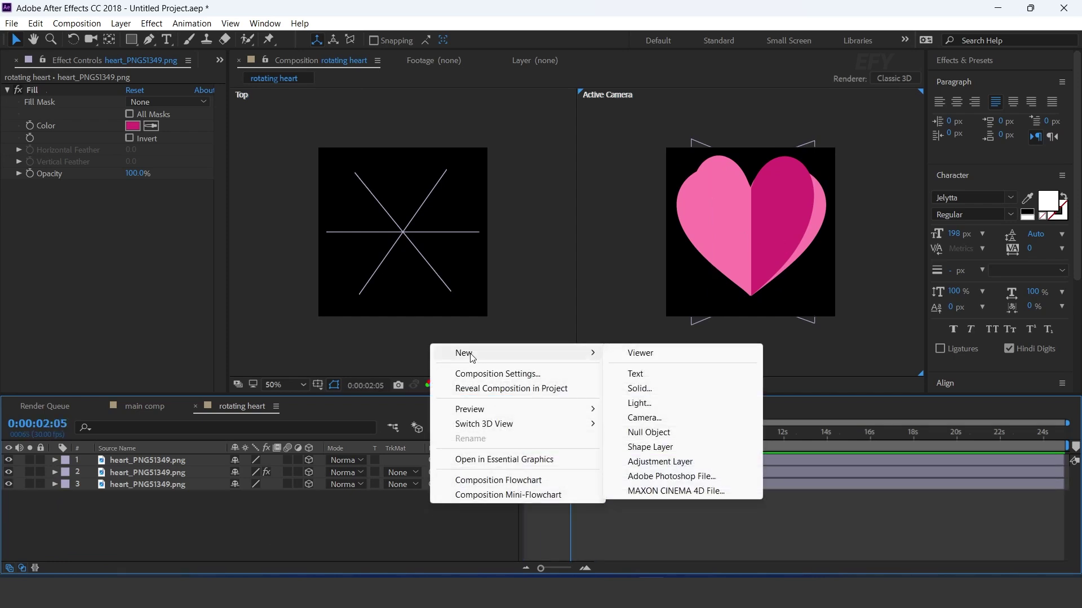
left_click(651, 433)
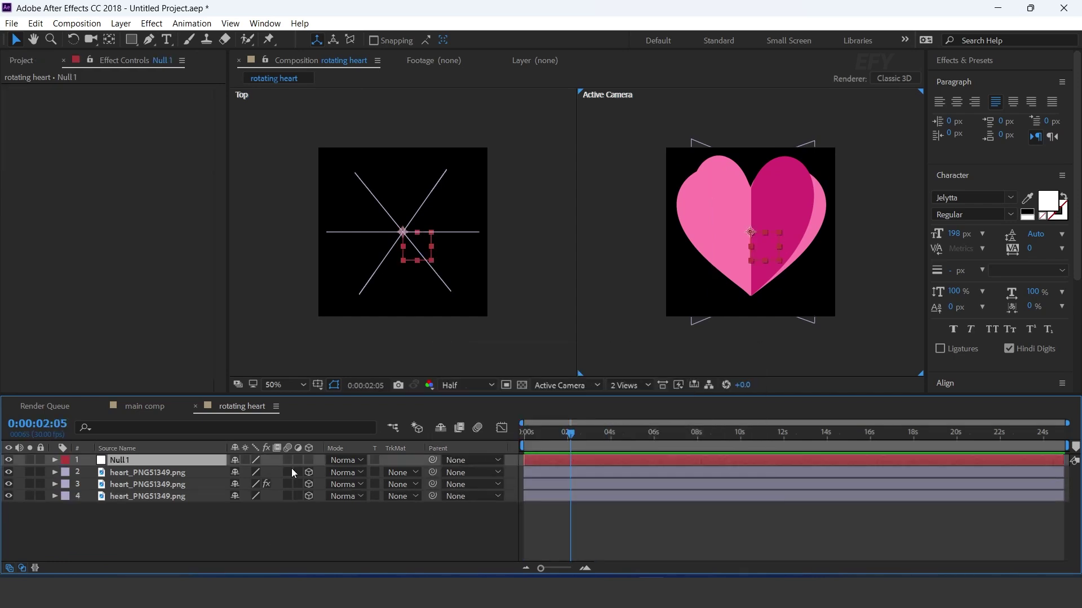
left_click(172, 472)
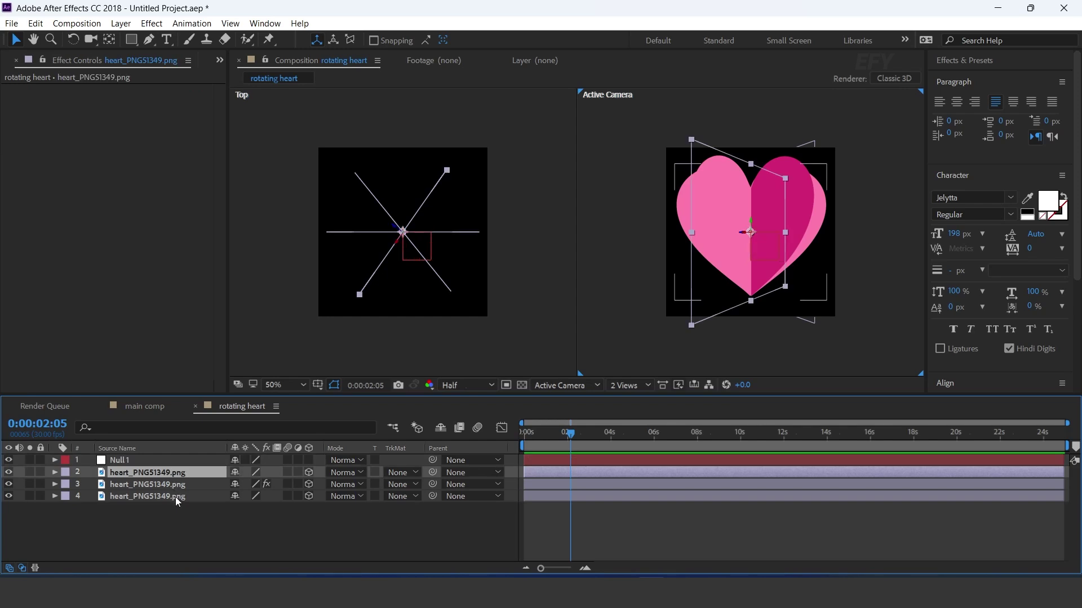
left_click(175, 497, "shift")
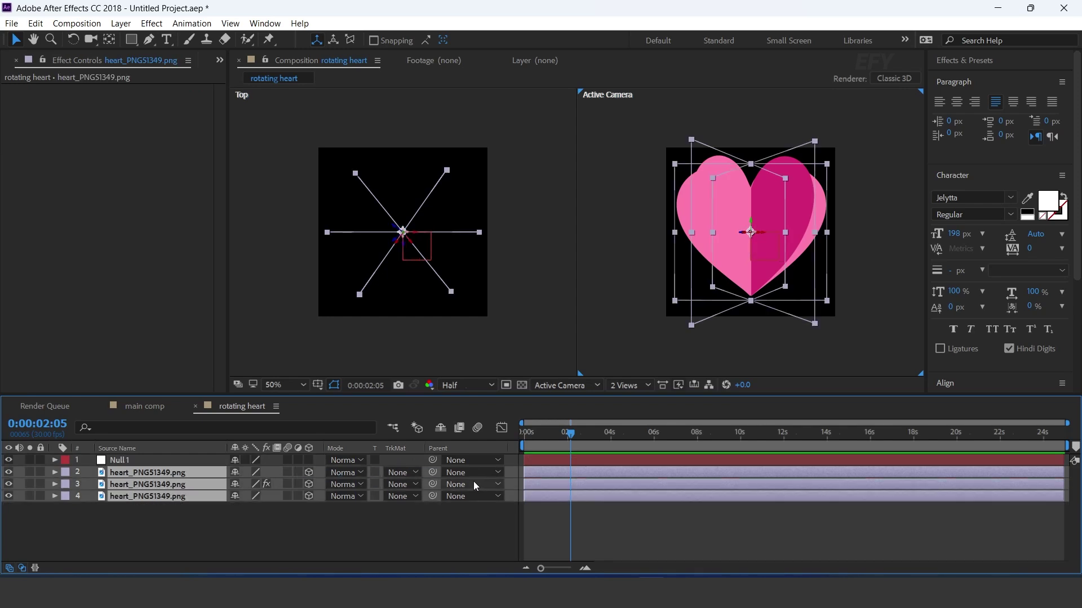
left_click_drag(430, 472, 131, 462)
Make the null a 3D layer, add the expression time*100 to its Y Rotation, and scrub through the spin
left_click(130, 461)
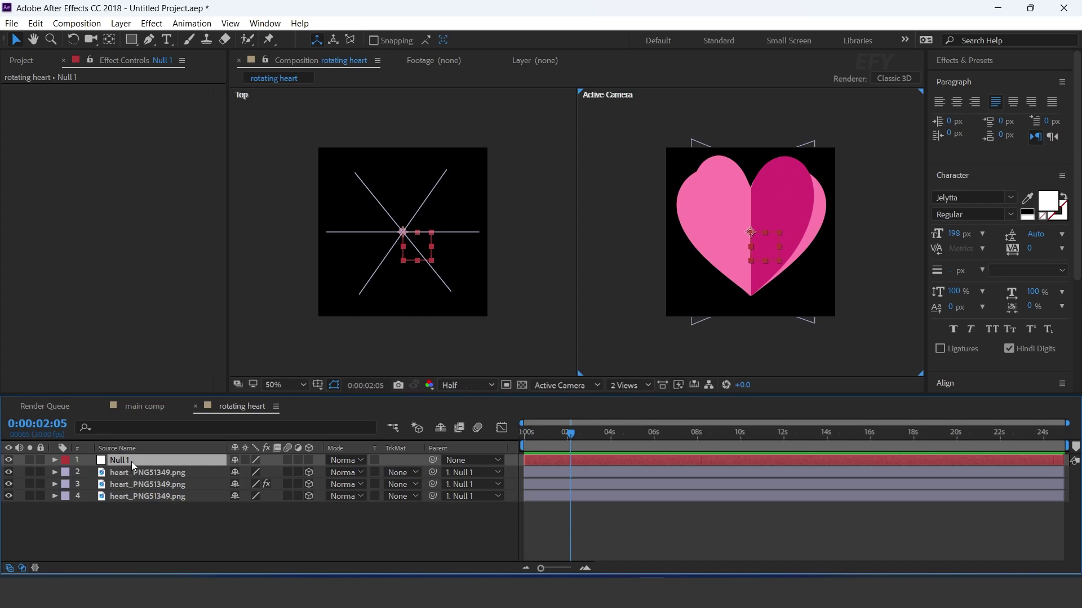
left_click(309, 460)
key("r")
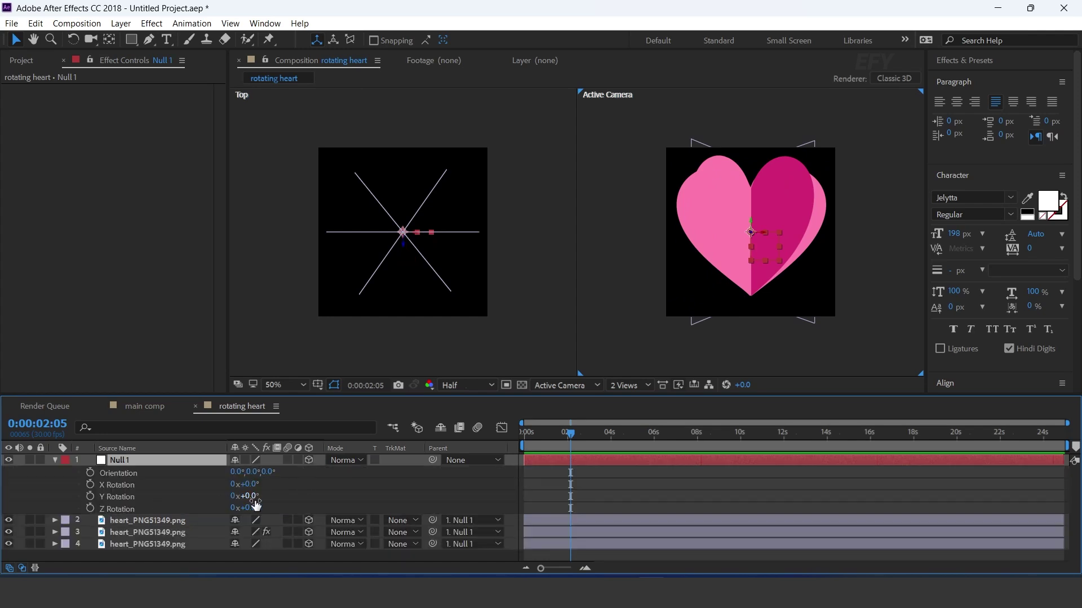
left_click_drag(255, 501, 267, 500)
key("ctrl+z")
left_click(91, 498, "alt")
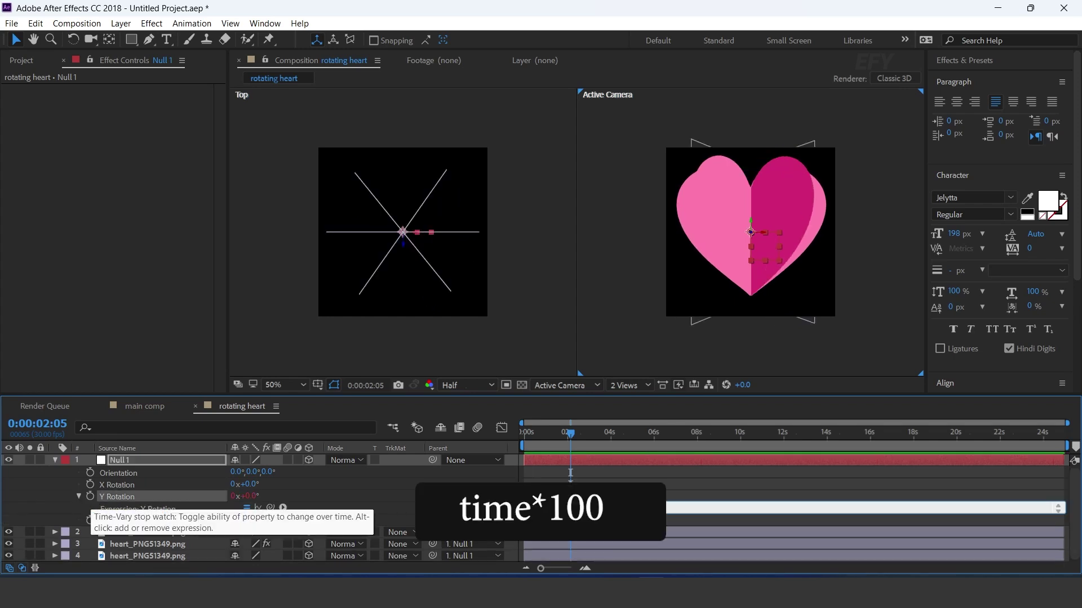
type("time*100")
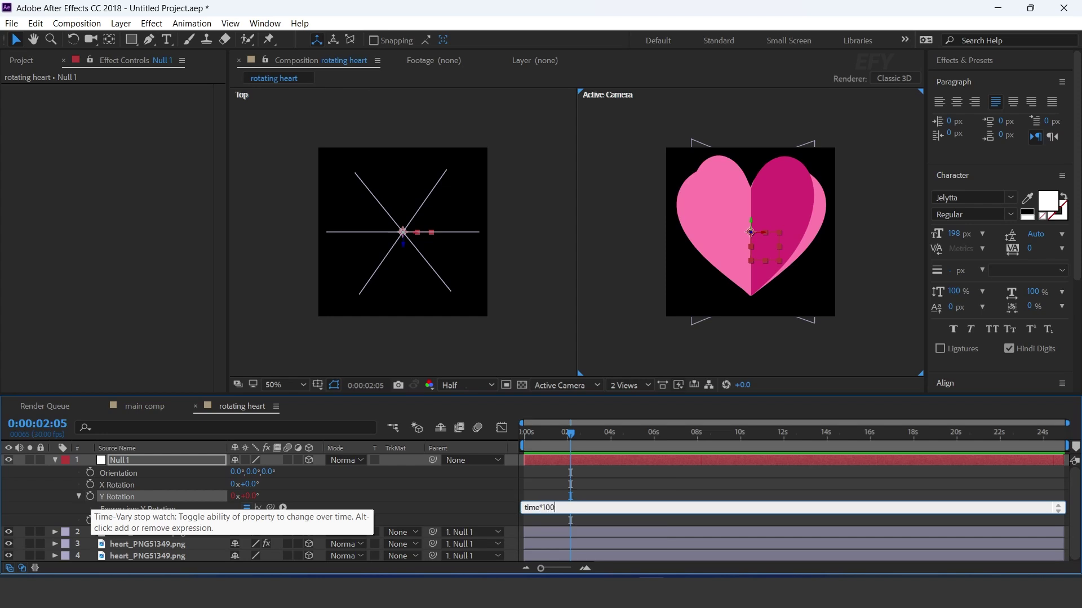
key("KP_Enter")
left_click_drag(571, 434, 741, 448)
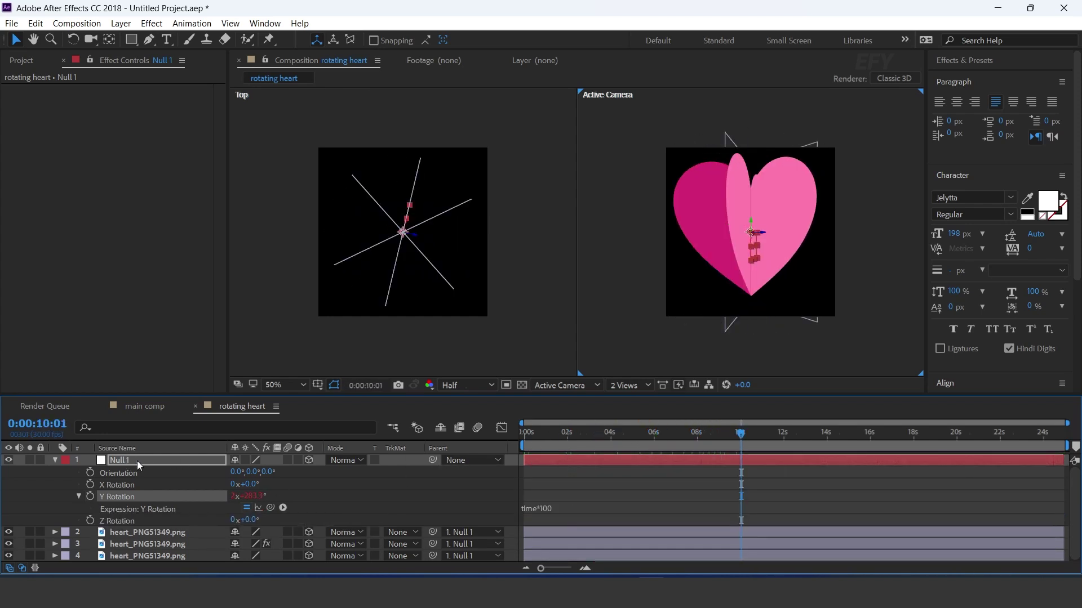
left_click(55, 461)
left_click_drag(550, 440, 695, 434)
Place "rotating heart" as the top layer of main comp, scale it to 37%, and position it left of the couple's photo
left_click(157, 405)
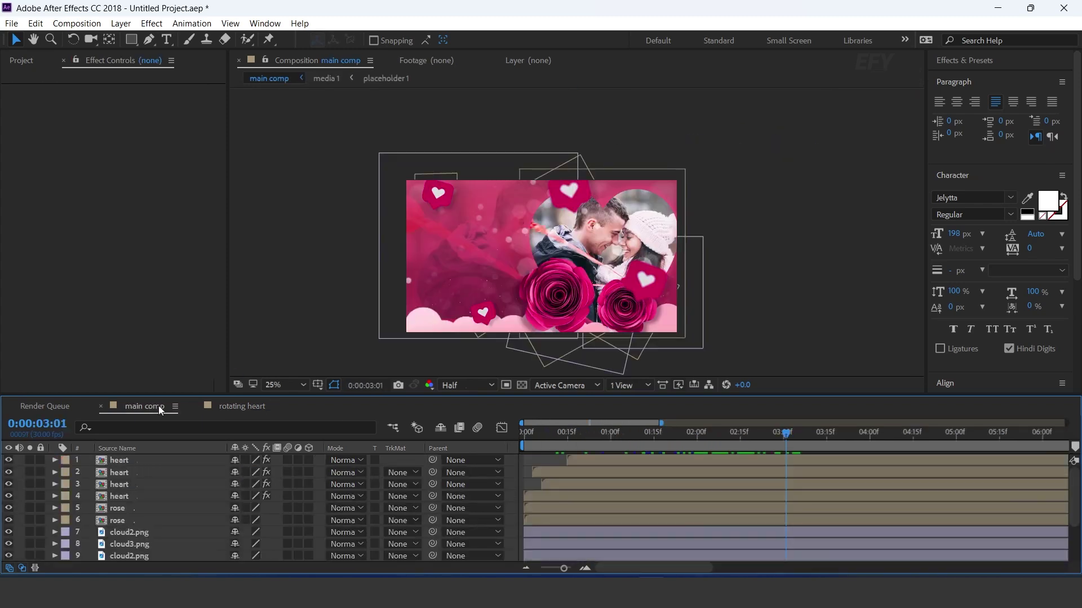
left_click(23, 62)
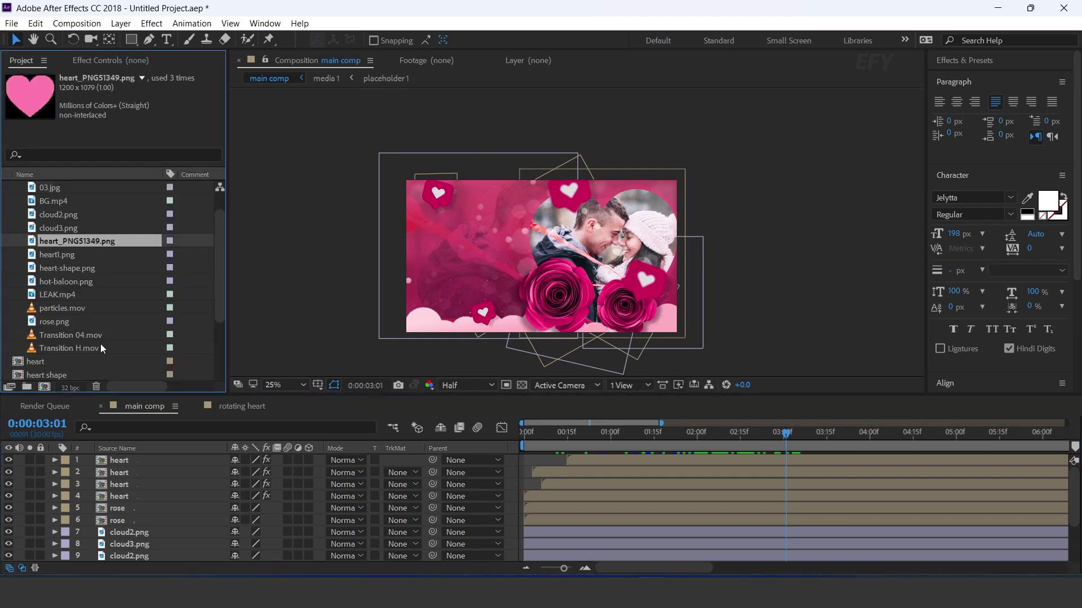
scroll(101, 343, "down", 5)
left_click(26, 348)
left_click_drag(18, 351, 123, 458)
left_click_drag(531, 256, 500, 230)
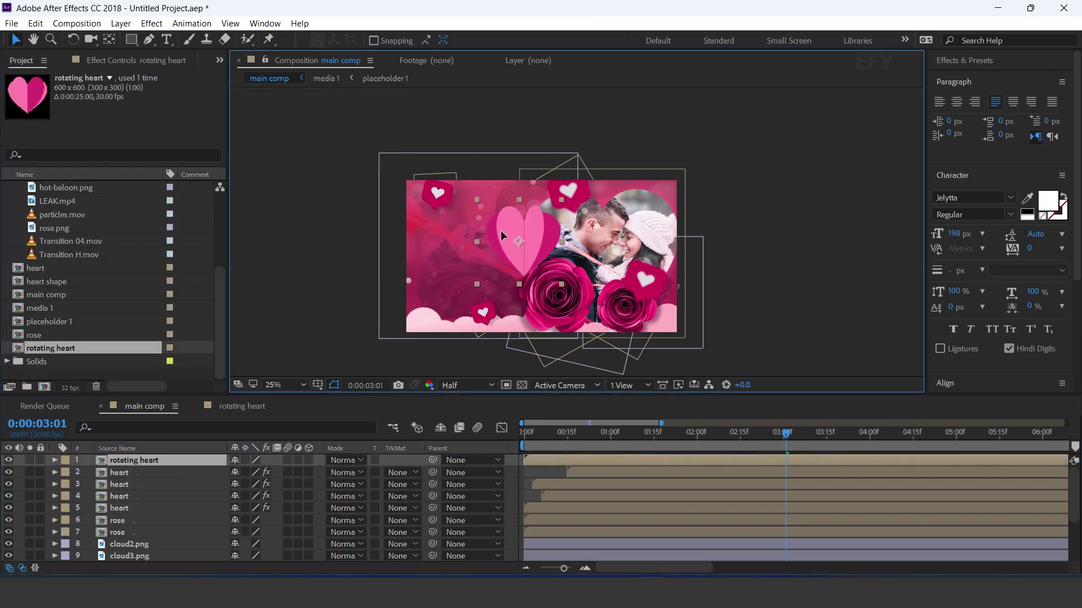
key("s")
left_click_drag(271, 472, 249, 472)
scroll(492, 249, "up", 2)
Duplicate the rotating heart, place the copy above the clouds in the scene's lower left, and scale it to 27%
left_click(160, 462)
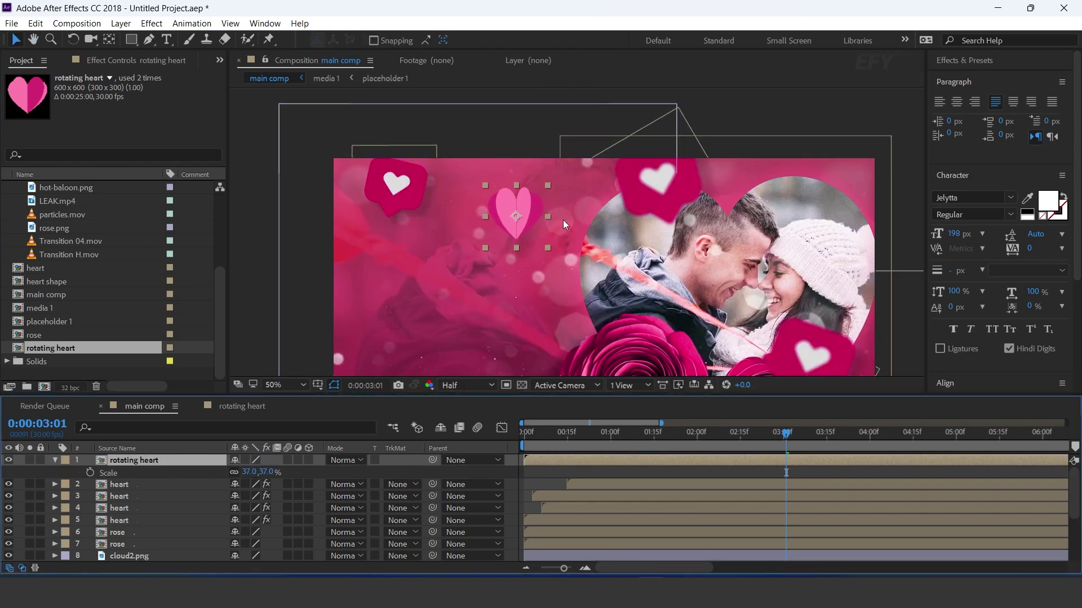
key("ctrl+d")
left_click_drag(513, 216, 410, 360)
left_click_drag(410, 360, 432, 217)
left_click_drag(431, 216, 422, 259)
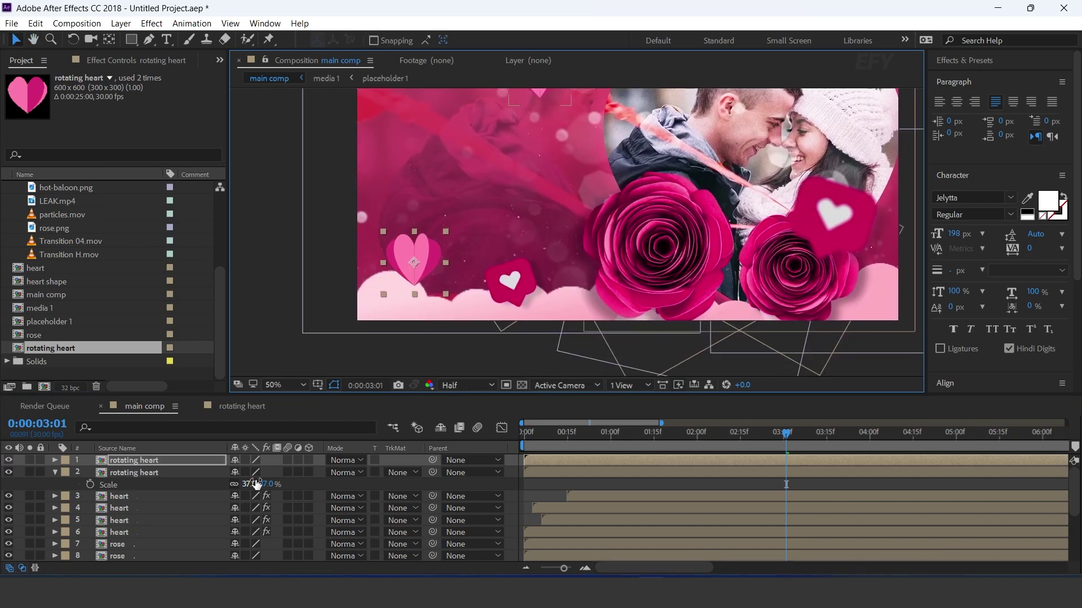
key("s")
left_click_drag(268, 473, 262, 473)
Duplicate the 27% rotating heart and place the copy over the couple's photo, above the gap between the roses
left_click_drag(416, 264, 709, 156)
left_click(135, 460)
key("ctrl+d")
left_click_drag(709, 155, 704, 281)
Place another rotating heart copy at the scene's bottom edge beside the left rose and scale it to 22%
left_click_drag(749, 293, 546, 301)
left_click(171, 460)
key("ctrl+d")
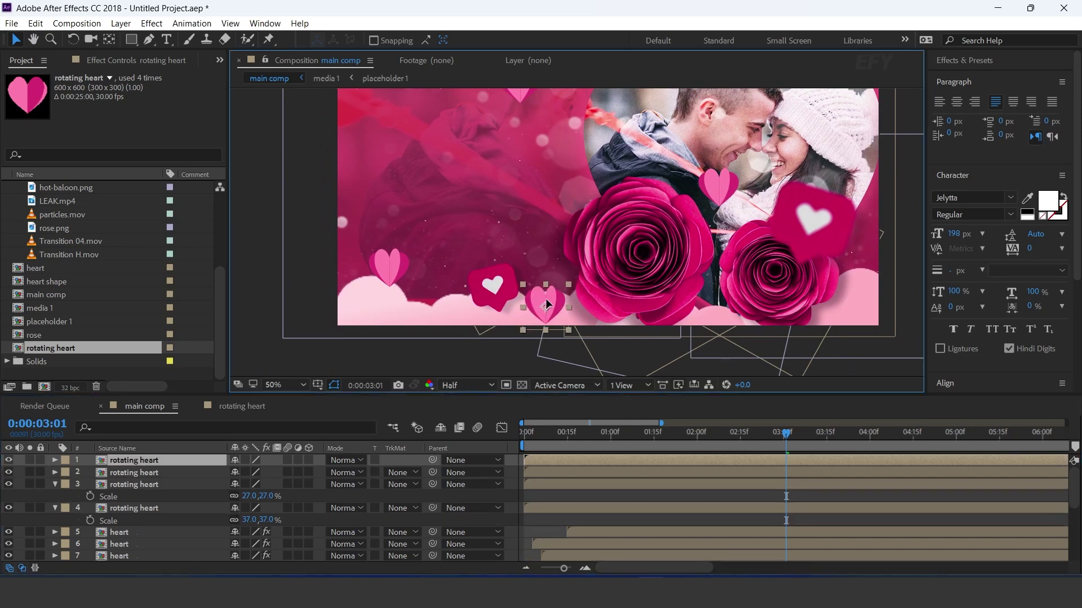
key("s")
left_click_drag(258, 472, 246, 472)
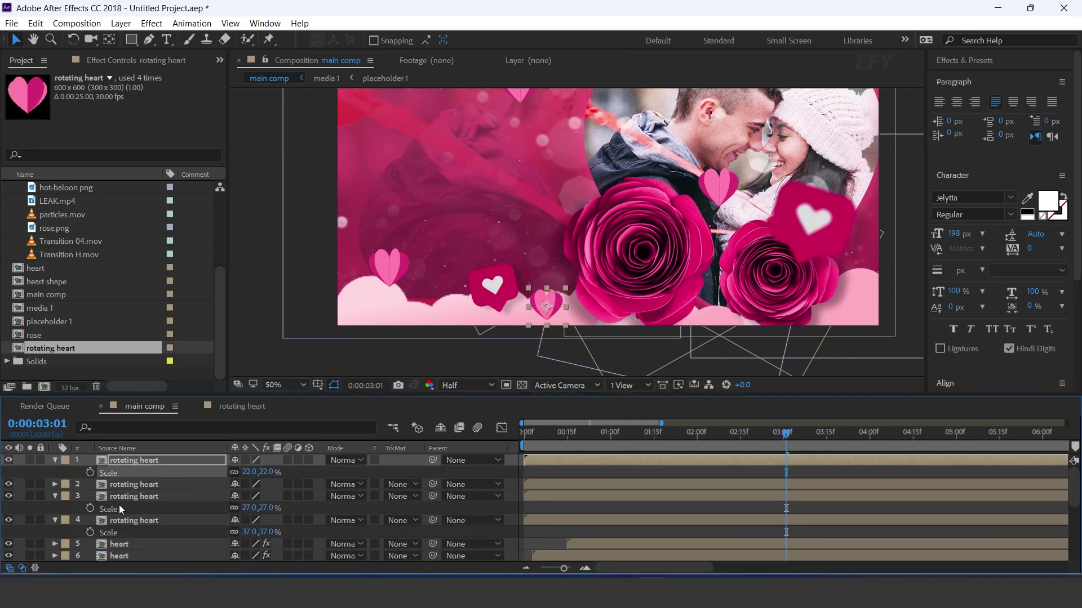
Collapse the open rotating heart layers, move the playhead to 0:00:00:08, and show the whole scene
left_click(55, 460)
left_click(54, 485)
left_click(52, 496)
left_click(547, 437)
scroll(677, 229, "down", 4)
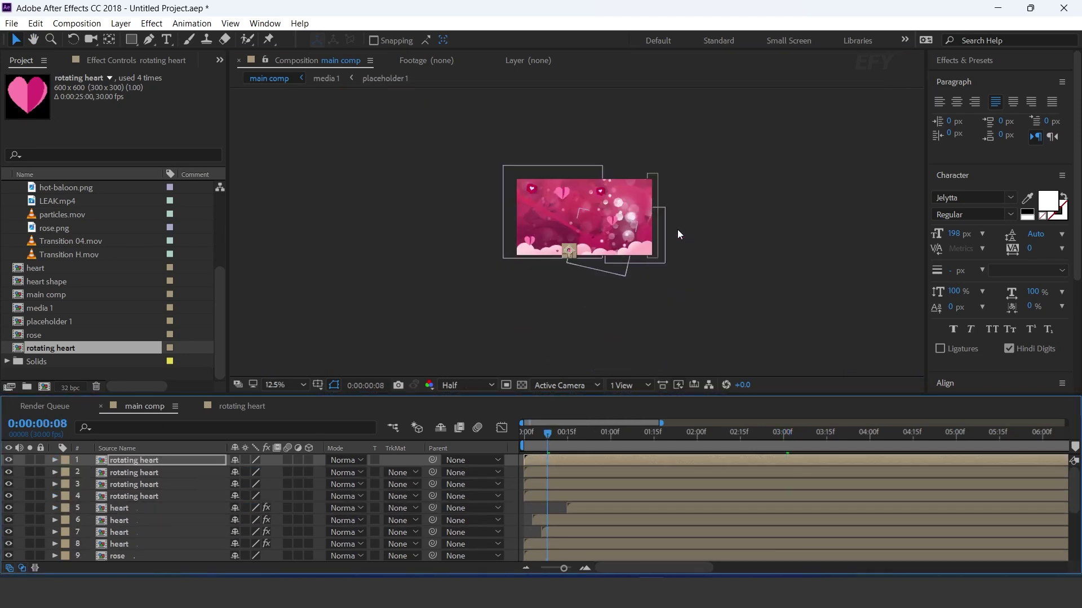
Select the rotating heart near the scene's upper left and move its anchor point to the bottom centre
key("period")
left_click_drag(536, 434, 564, 440)
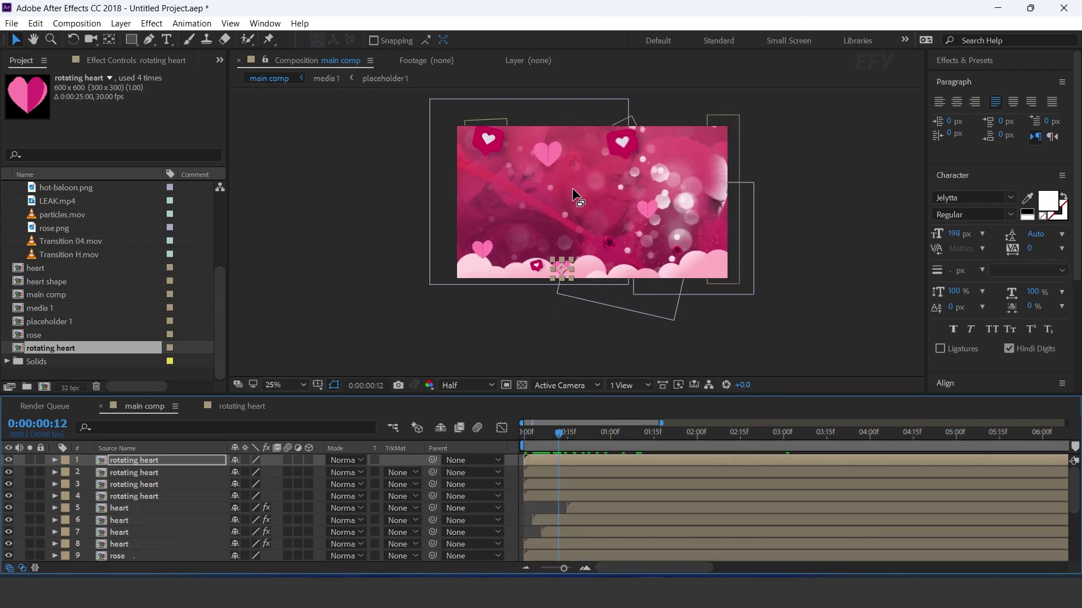
scroll(572, 187, "up", 2)
left_click(514, 163)
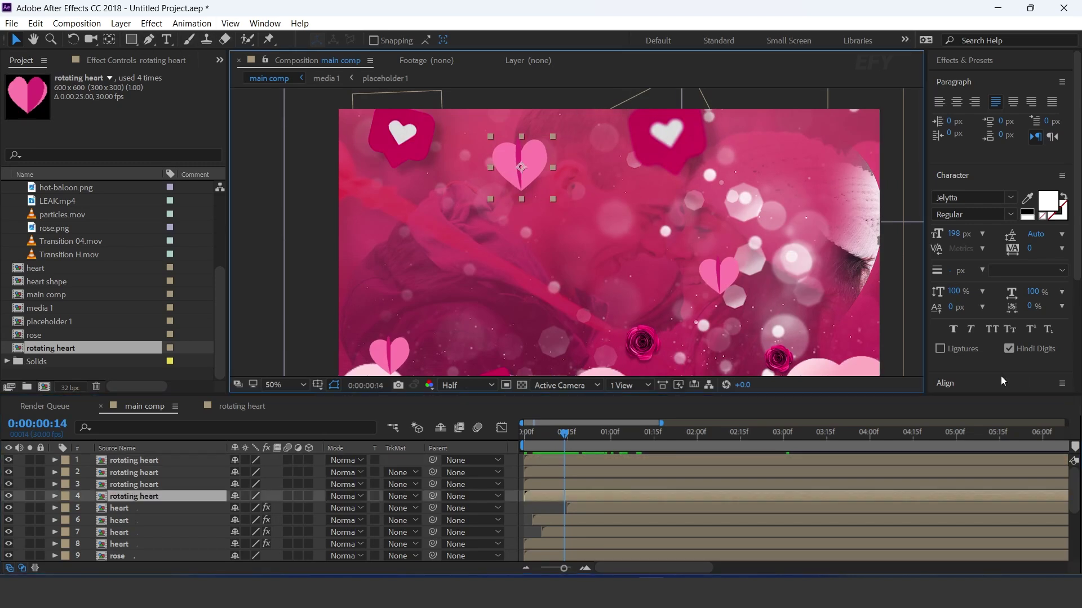
scroll(991, 367, "down", 5)
left_click(963, 364)
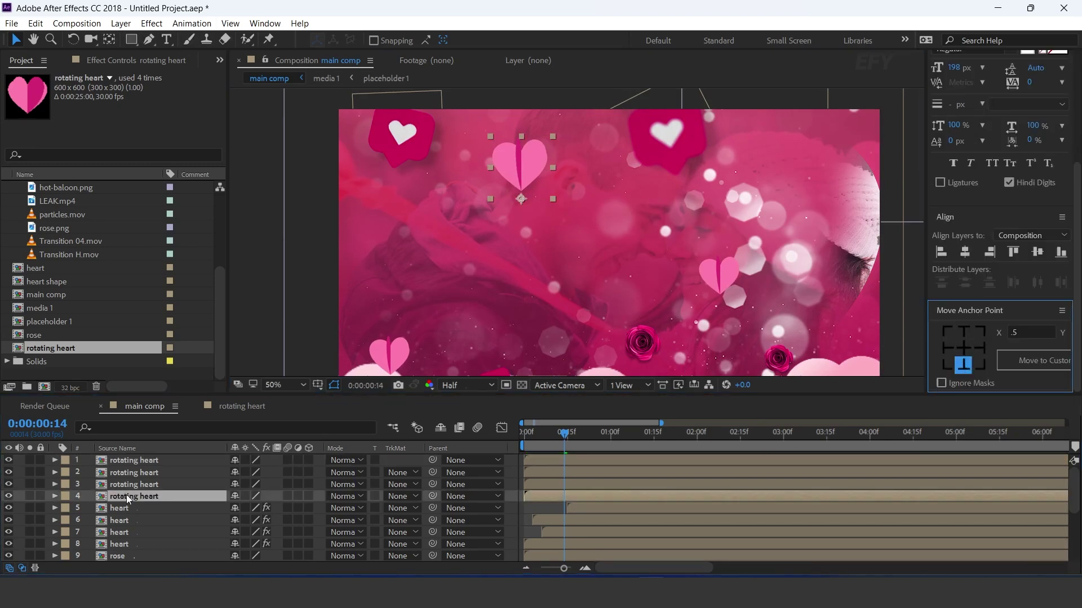
Keyframe that heart's scale at 0:00:00:14, then set its scale to 0% at 0:00:00:00
left_click(142, 496)
key("s")
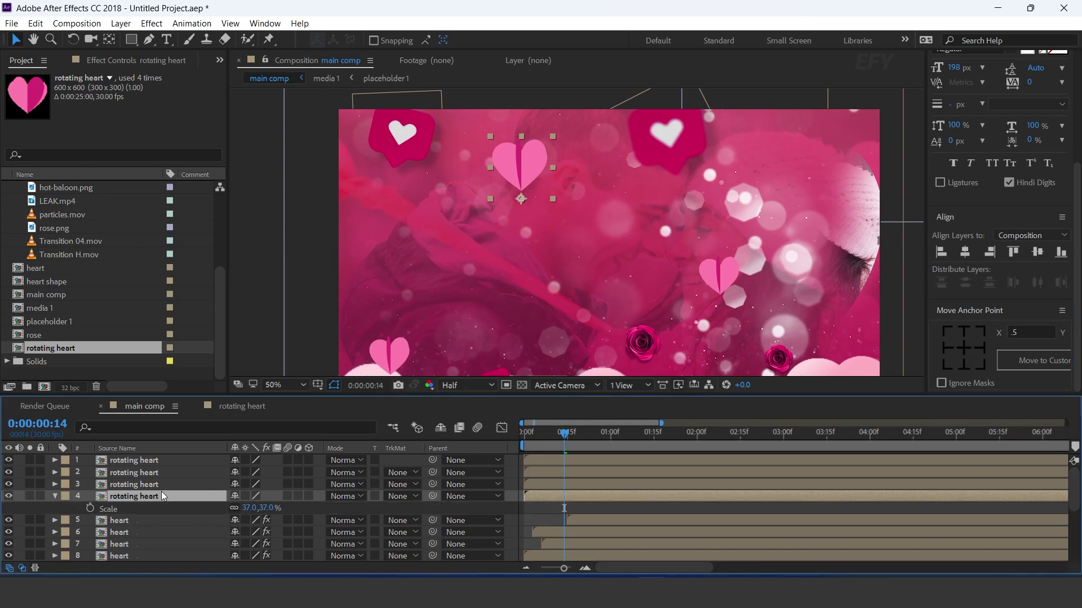
left_click(89, 508)
left_click_drag(564, 433, 509, 435)
left_click(266, 508)
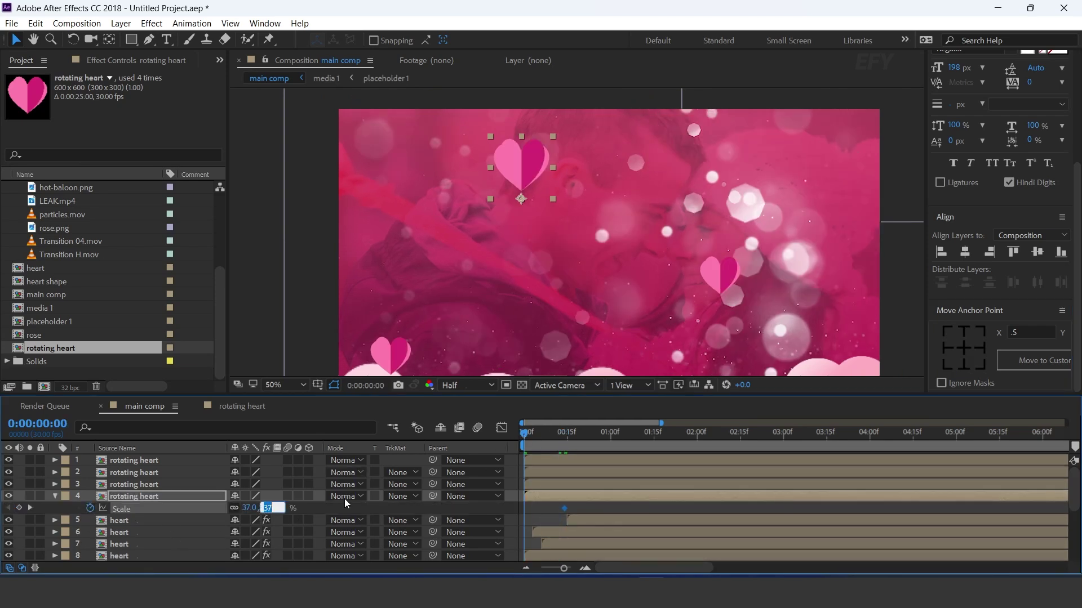
type("0")
key("Return")
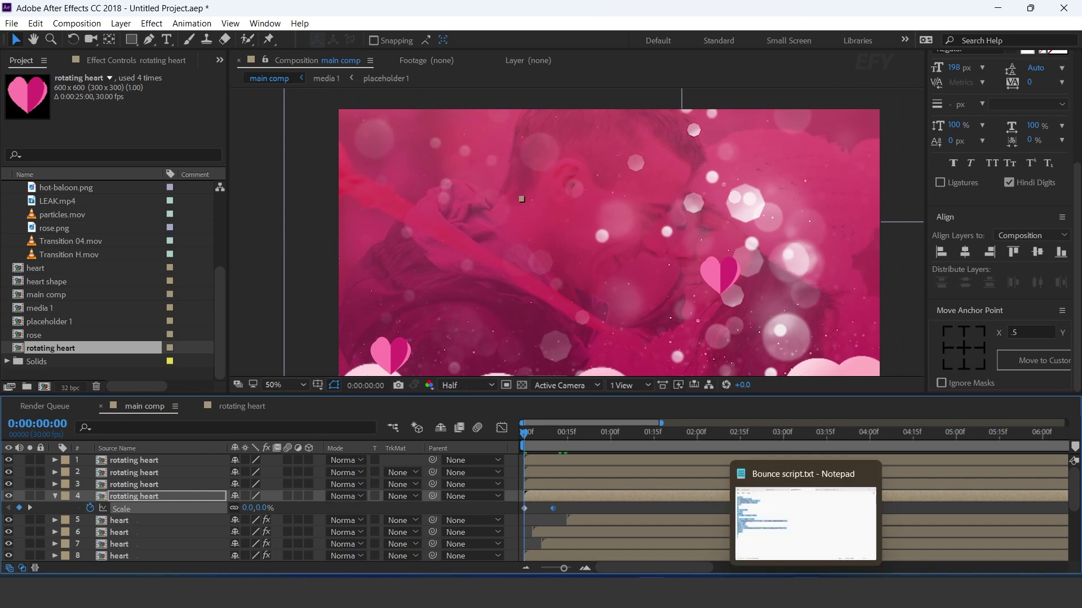
Paste the bounce script from Notepad as an expression on the upper heart's scale and preview the animation
left_click(806, 591)
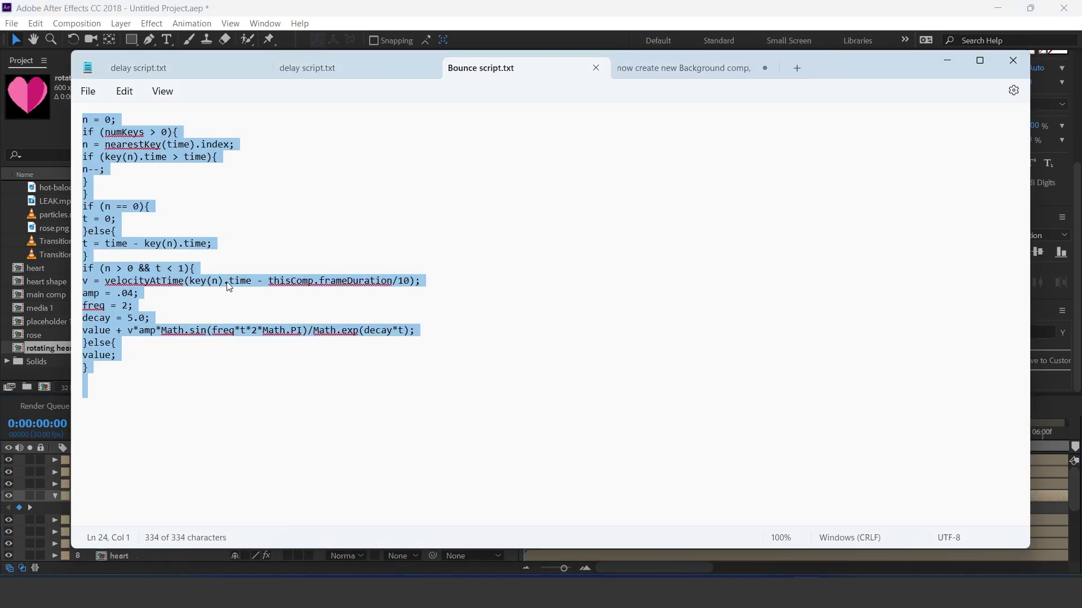
left_click(954, 64)
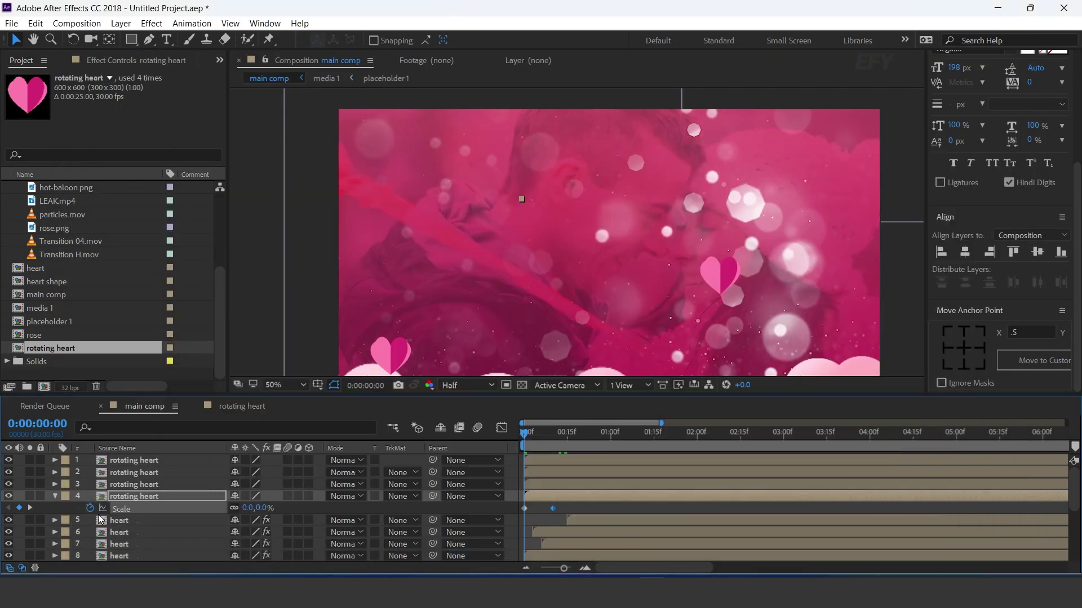
left_click(90, 508, "alt")
key("BackSpace")
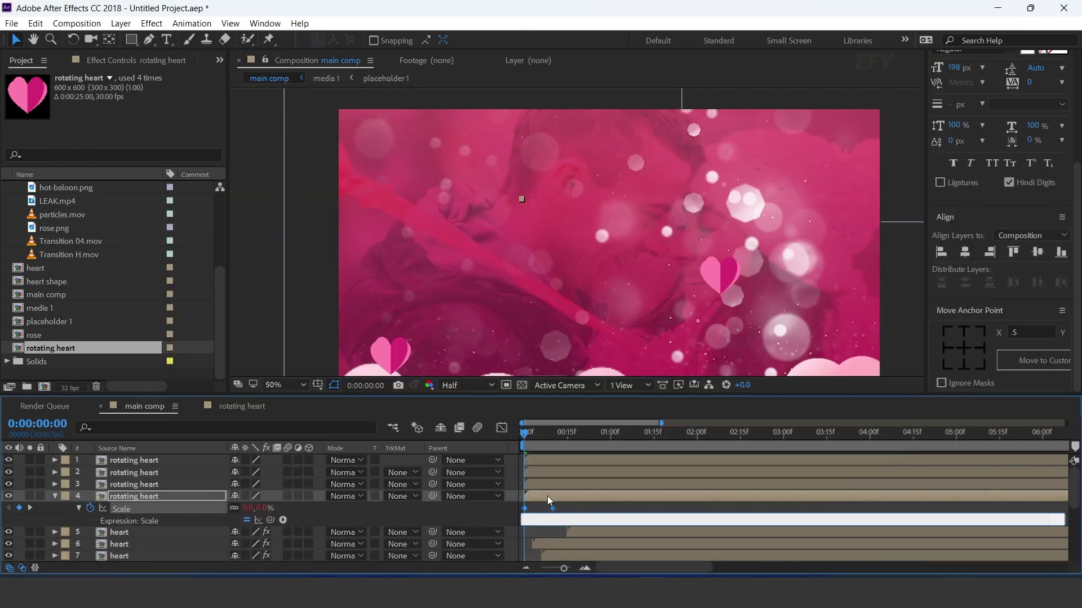
key("ctrl+v")
left_click(604, 501)
key("space")
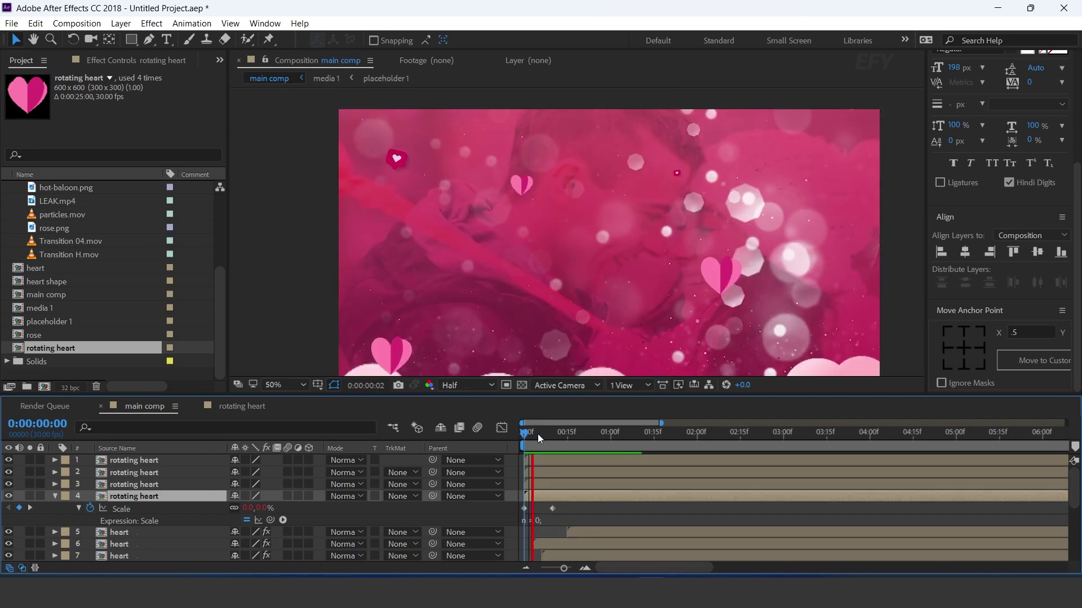
Move the upper heart's second scale keyframe to about 0:00:00:14 and preview the animation
left_click(544, 434)
left_click_drag(552, 509, 565, 510)
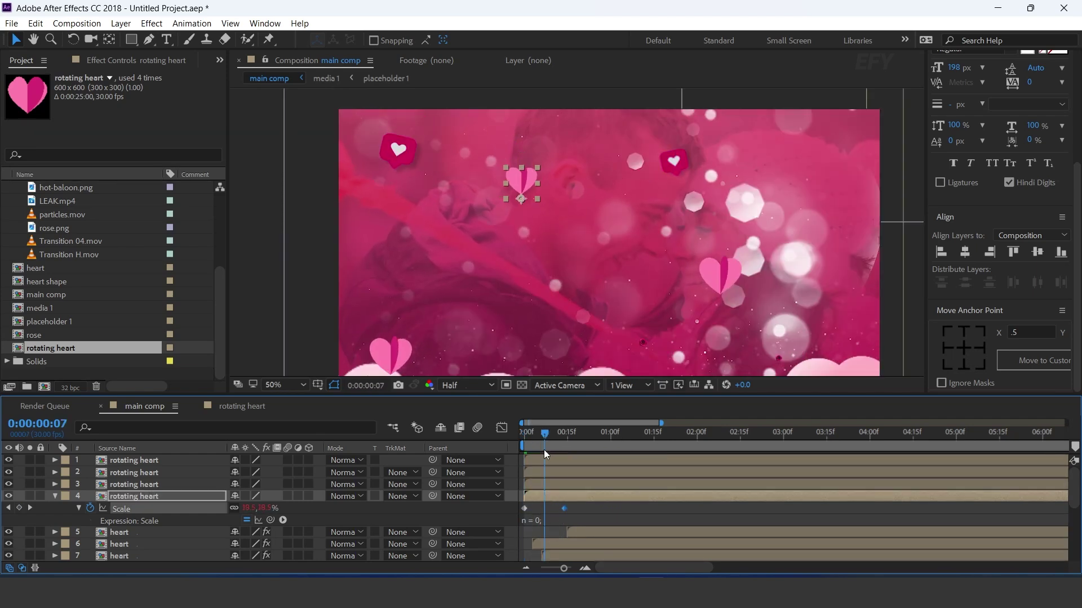
key("space")
Copy the upper heart's scale animation with its expression to the other three rotating heart layers
left_click(128, 508)
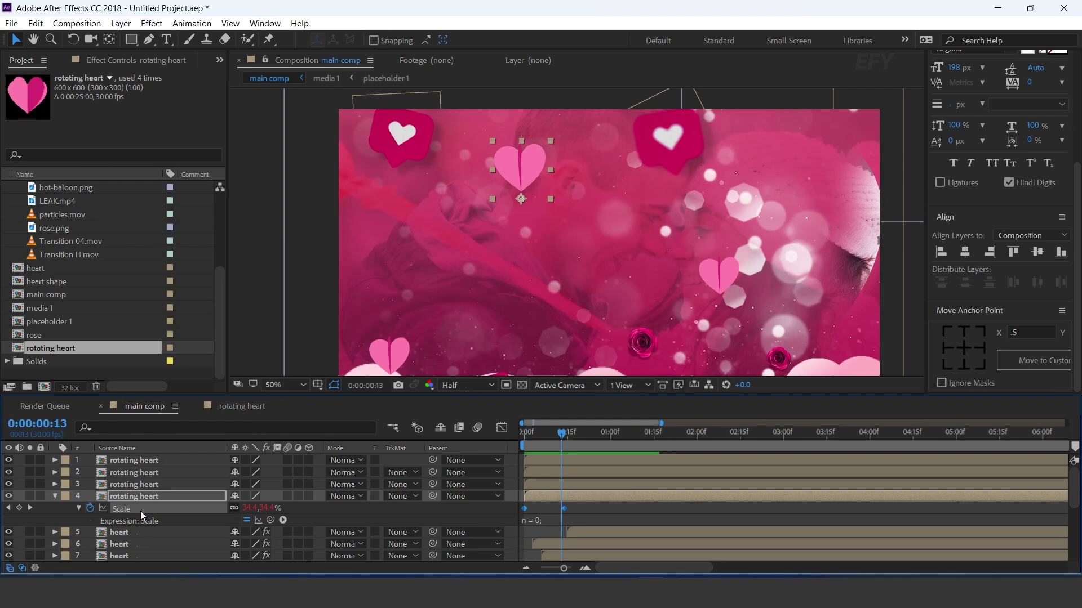
left_click(134, 485)
left_click(137, 461, "shift")
key("ctrl+v")
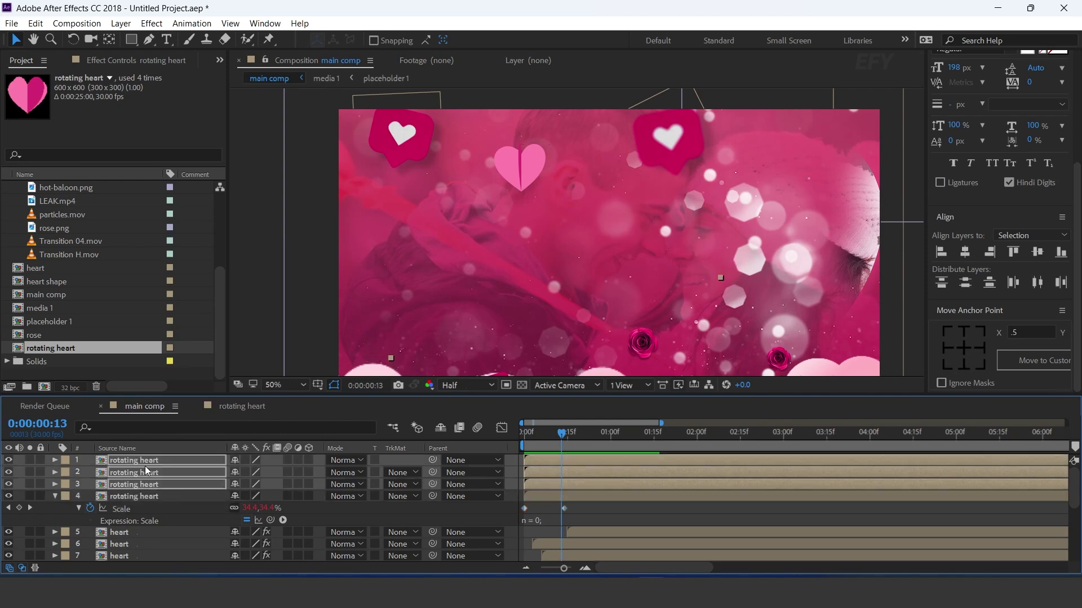
Move the anchor points of the three pasted-to rotating hearts to their bottom centre and collapse the source heart's layer
left_click_drag(539, 438, 637, 431)
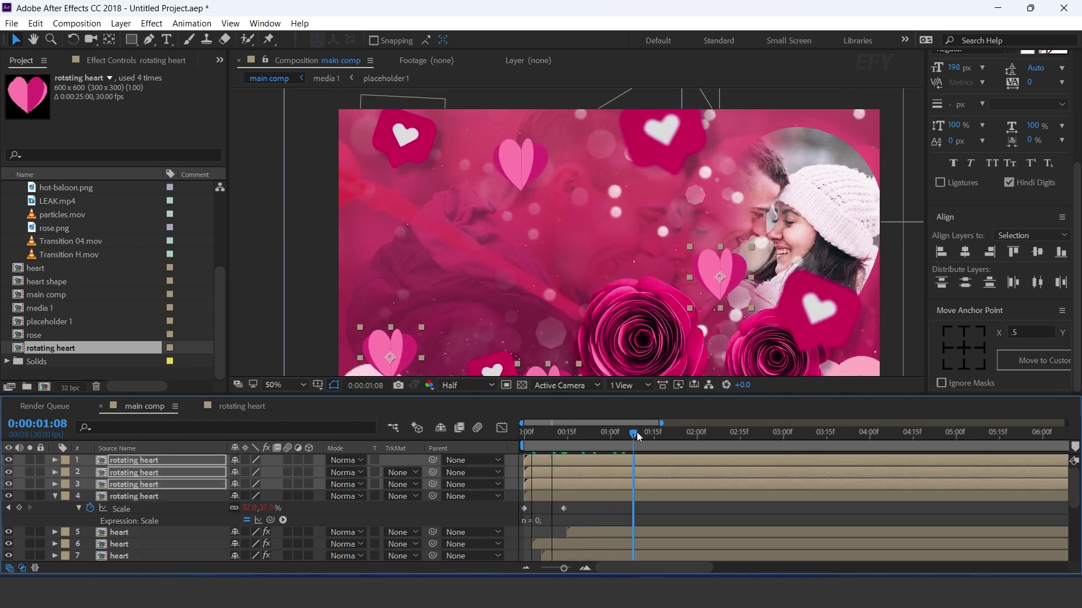
left_click_drag(705, 270, 710, 190)
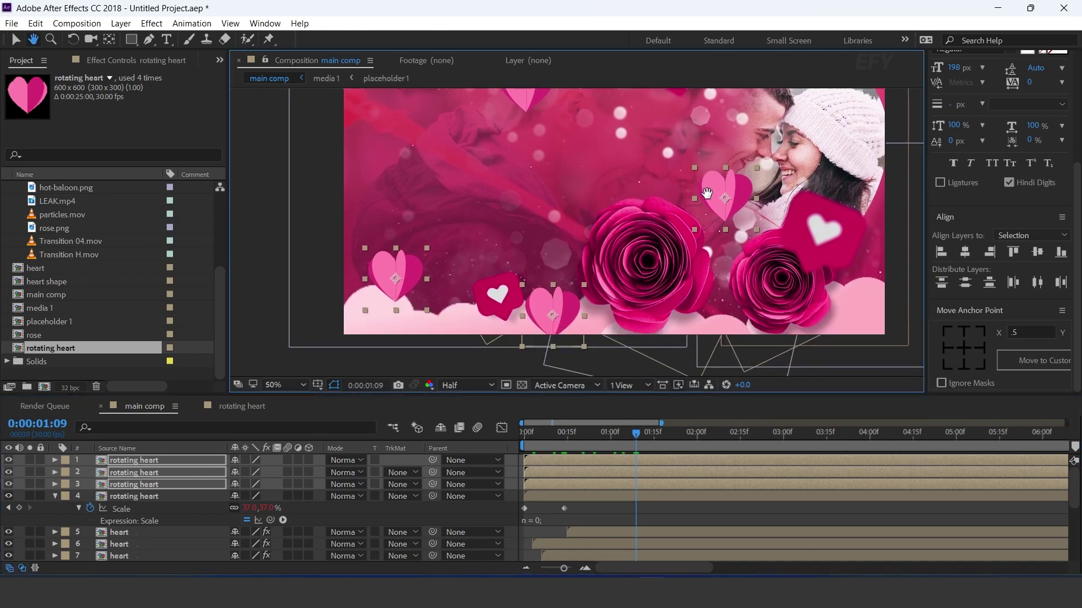
left_click(963, 365)
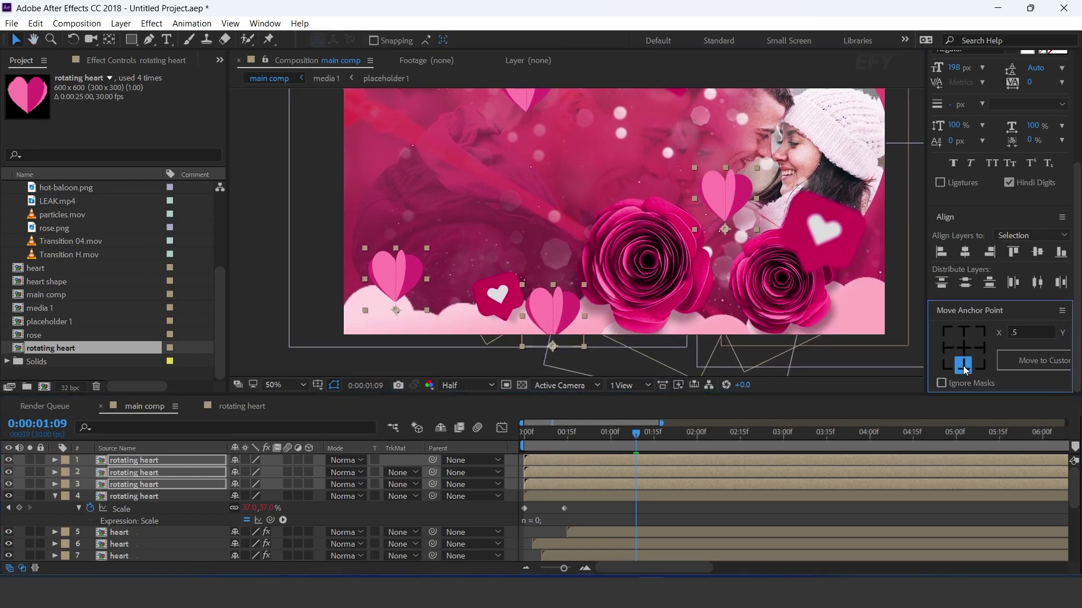
left_click(54, 497)
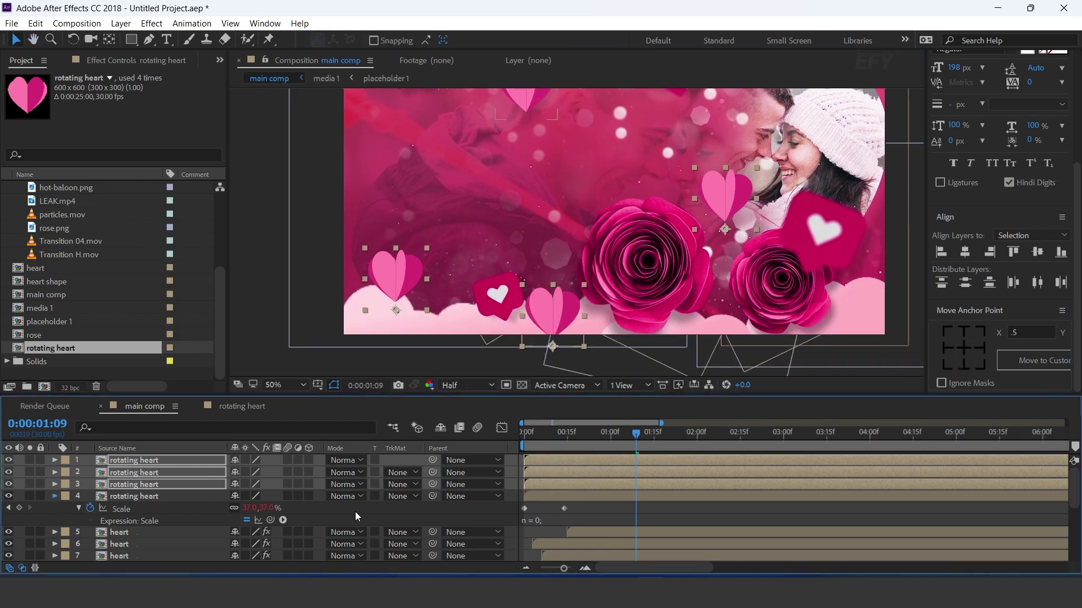
At the 0:00:00:27 keyframes, set the heart beside the left rose to 29% scale and the heart above the roses to 23%
left_click(147, 460)
key("s")
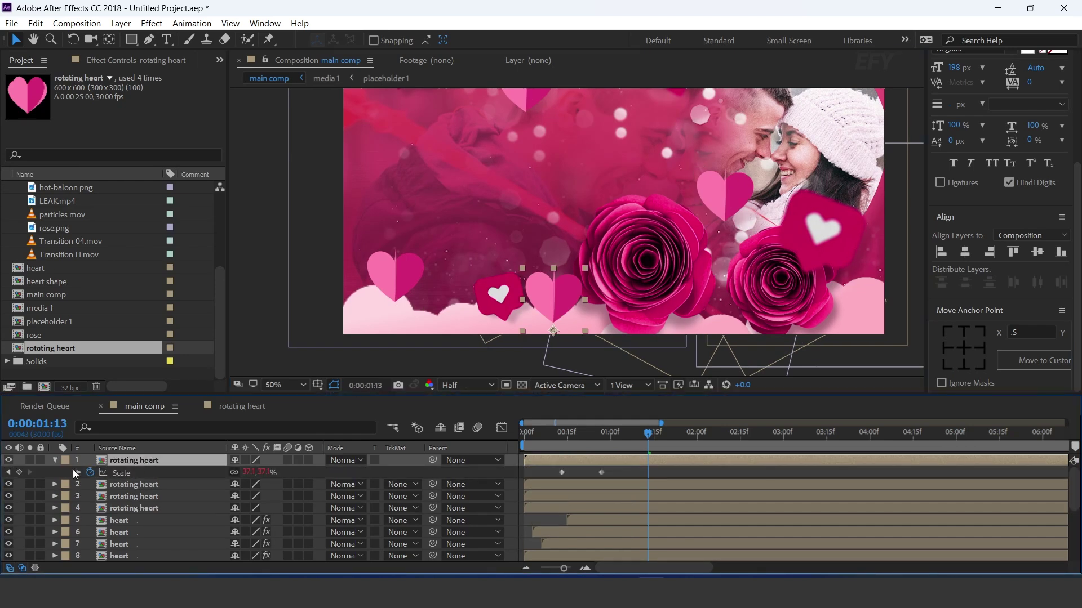
left_click(8, 473)
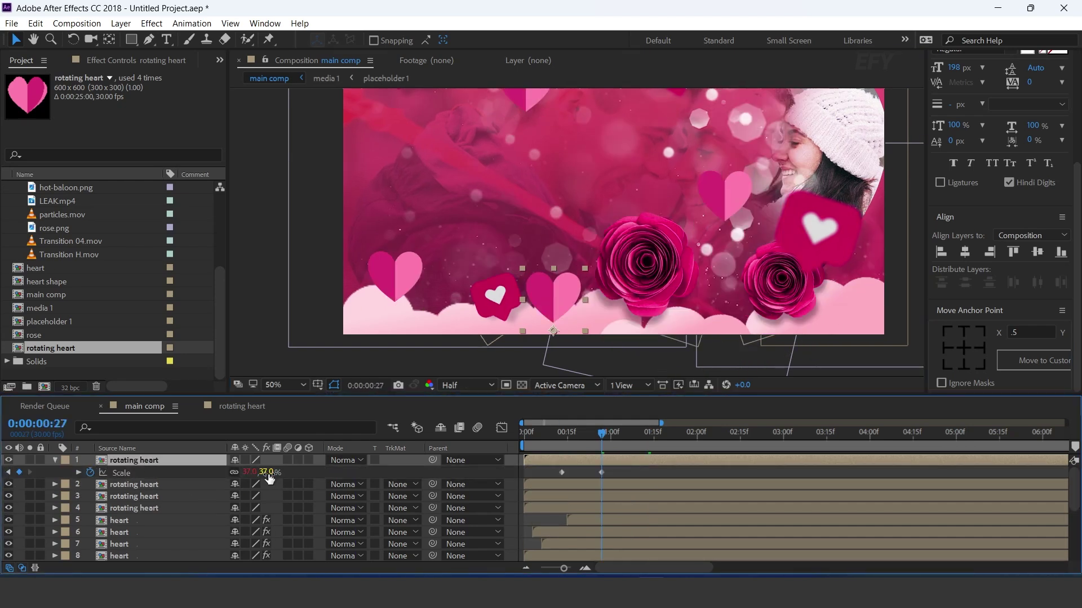
left_click_drag(268, 473, 262, 473)
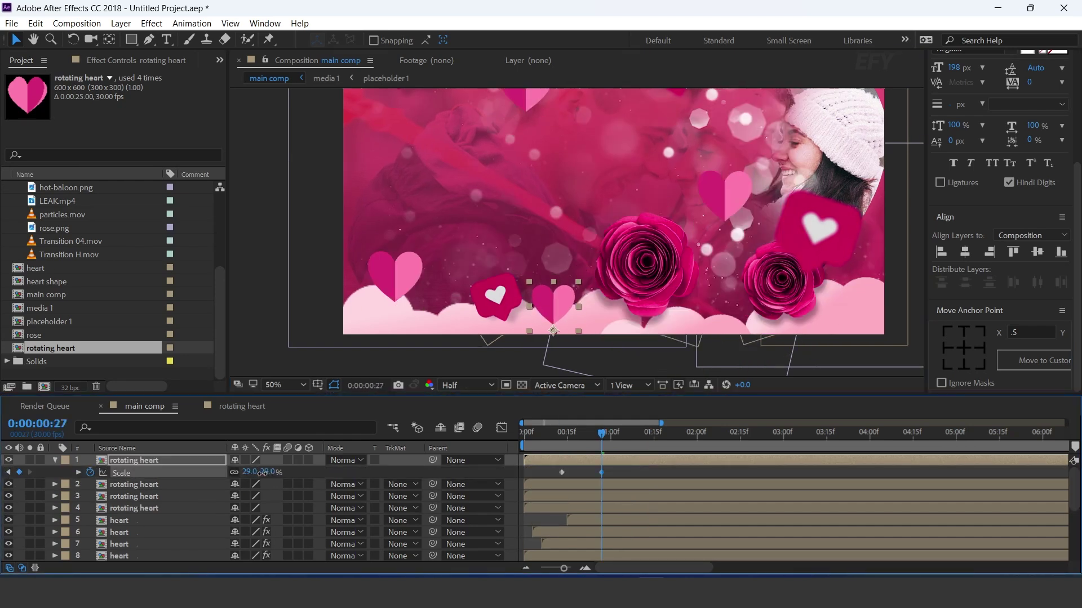
left_click(144, 486)
key("s")
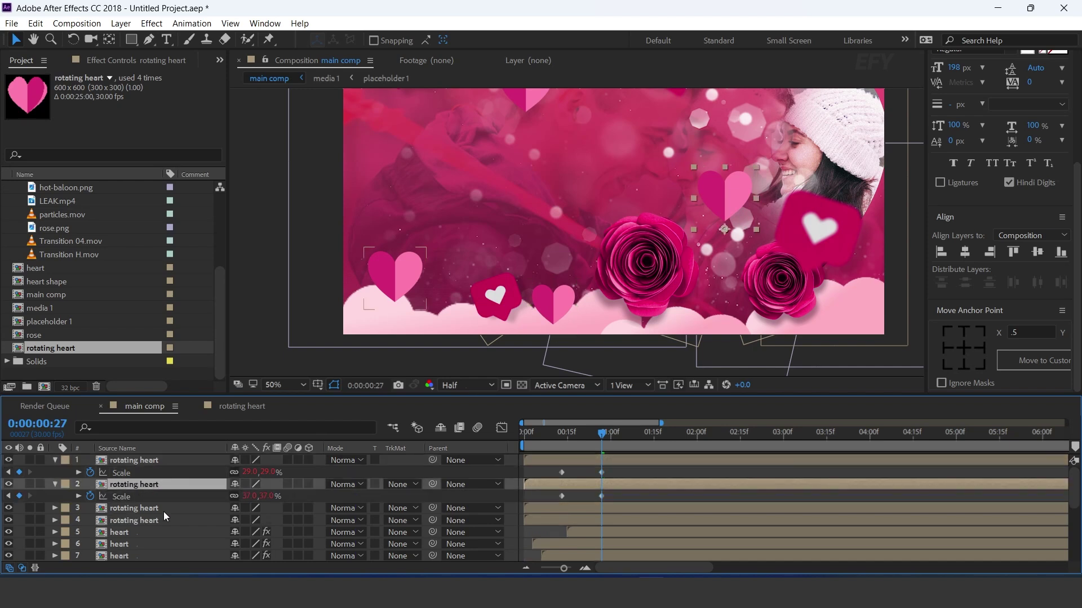
left_click_drag(532, 270, 514, 309)
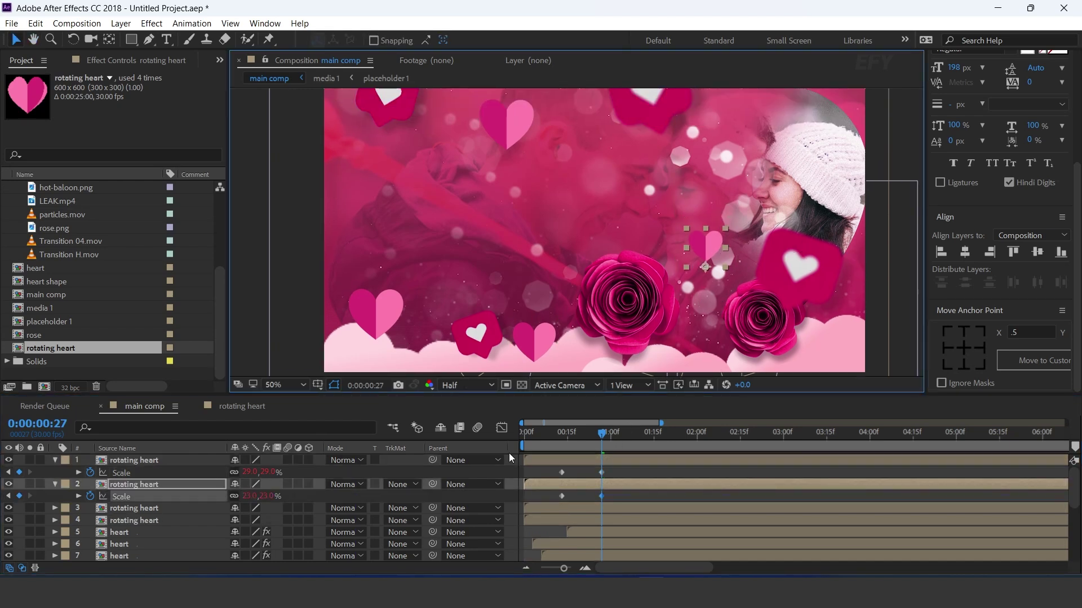
Set the final scale keyframe of the heart above the left clouds to 29% and of the heart beside the left rose to 23%
left_click(606, 514)
key("s")
left_click_drag(273, 525, 264, 525)
left_click(544, 349)
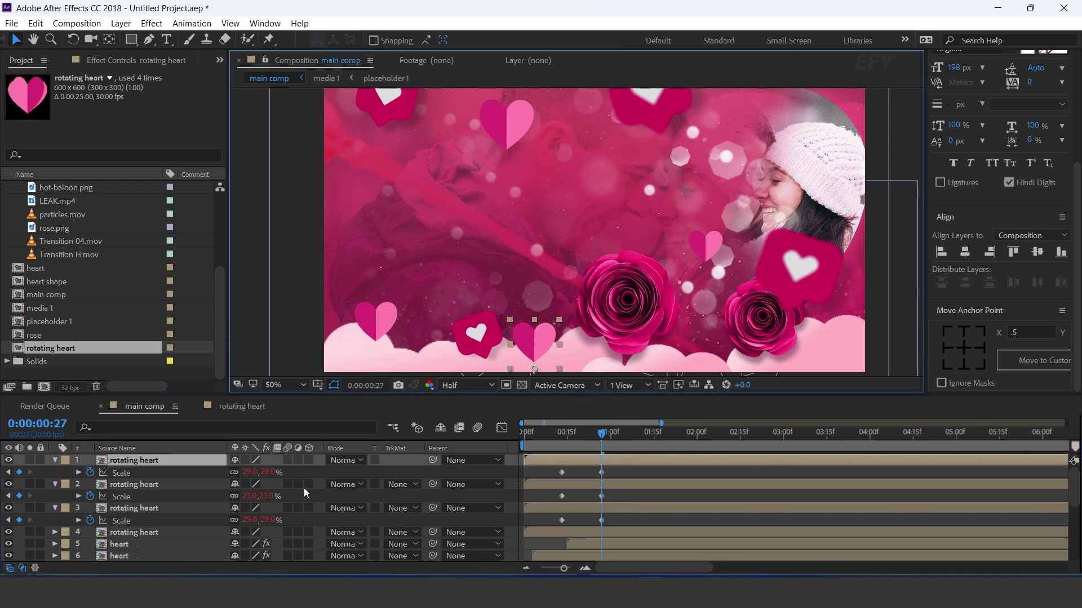
left_click_drag(263, 472, 260, 472)
left_click(653, 432)
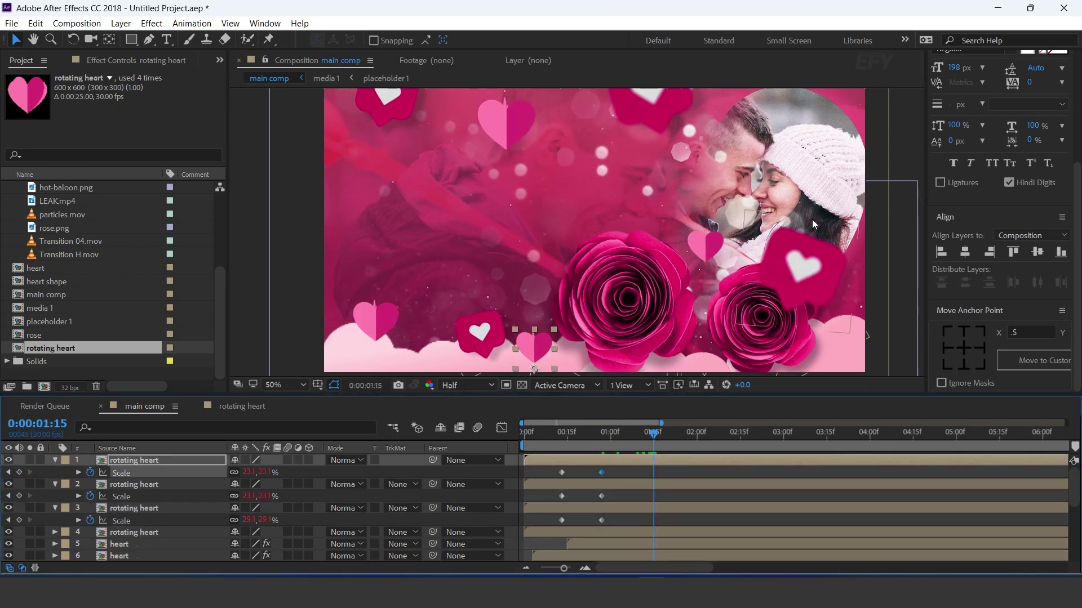
Stagger the three lower rotating hearts by delaying layers 3, 2 and 1 to start at about 3, 5 and 10 frames
key("ctrl+Down")
left_click_drag(662, 434, 773, 438)
scroll(542, 248, "down", 2)
key("ctrl+Down")
key("ctrl+Down")
left_click_drag(622, 459, 668, 512)
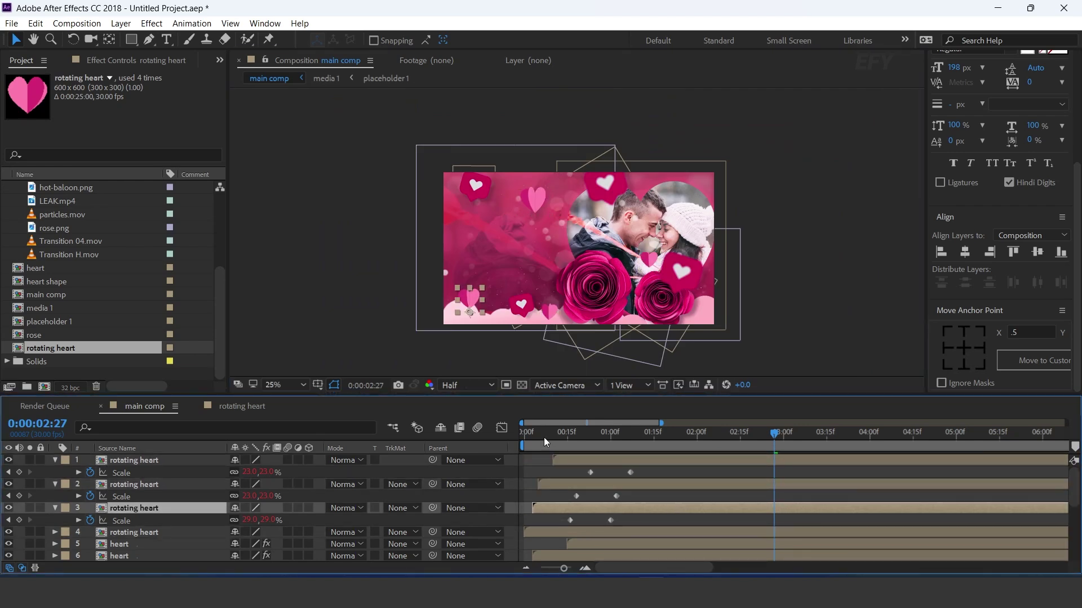
Play and scrub the main comp from its start to review the staggered heart animations
key("Home")
key("space")
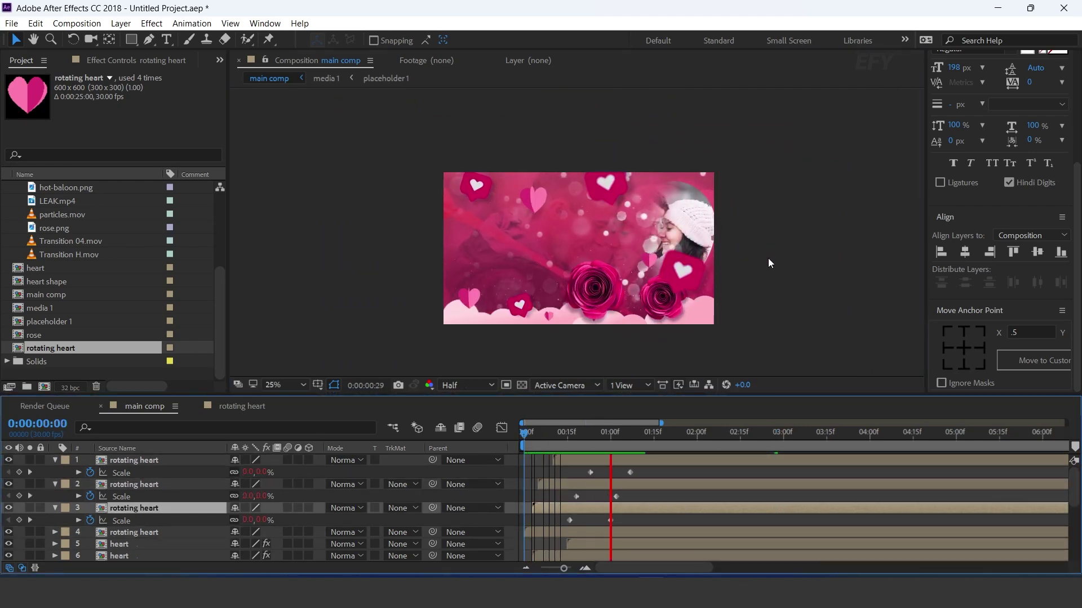
left_click(553, 433)
left_click_drag(557, 436, 579, 433)
key("space")
left_click(691, 433)
Collapse the three expanded rotating heart layers and move the playhead to 0:00:01:23
left_click(55, 508)
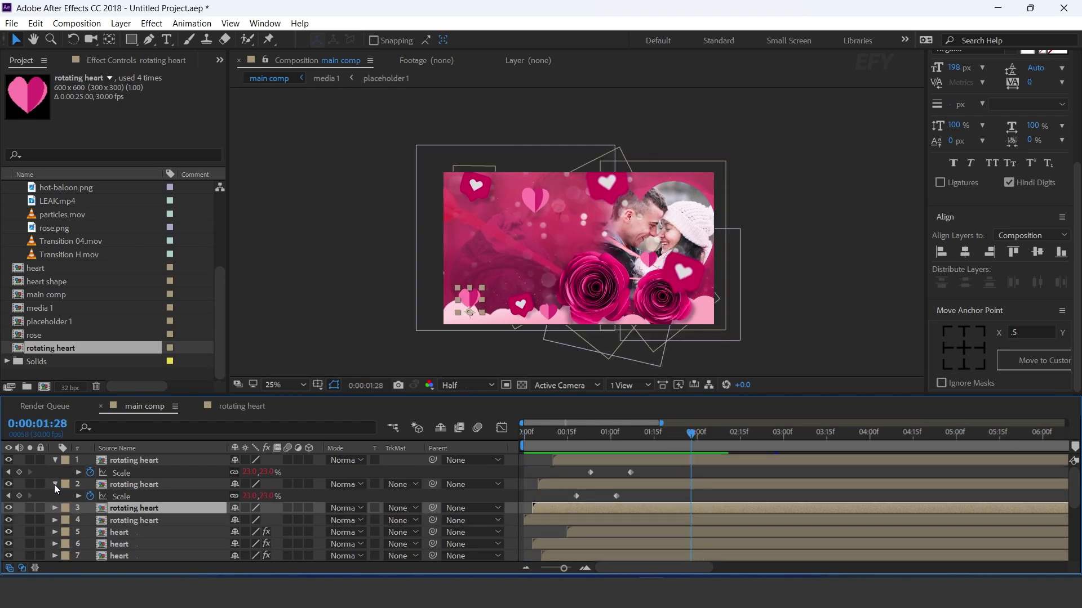
left_click(54, 484)
left_click(54, 460)
left_click_drag(618, 435, 677, 434)
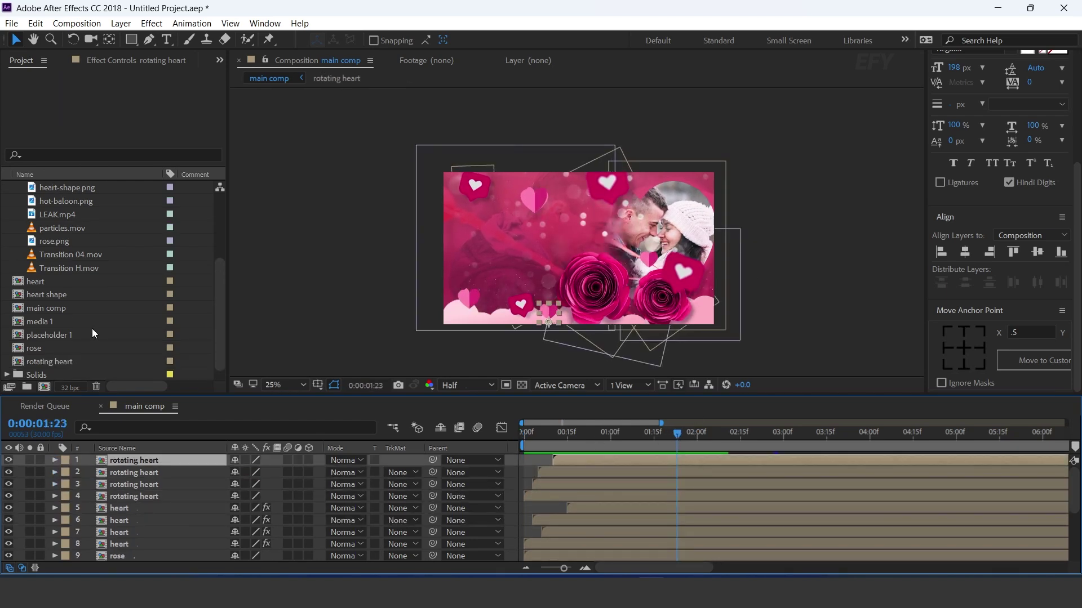
Duplicate the rotating heart composition in the project and rename the copy Hot Balloon
left_click(22, 365)
key("ctrl+d")
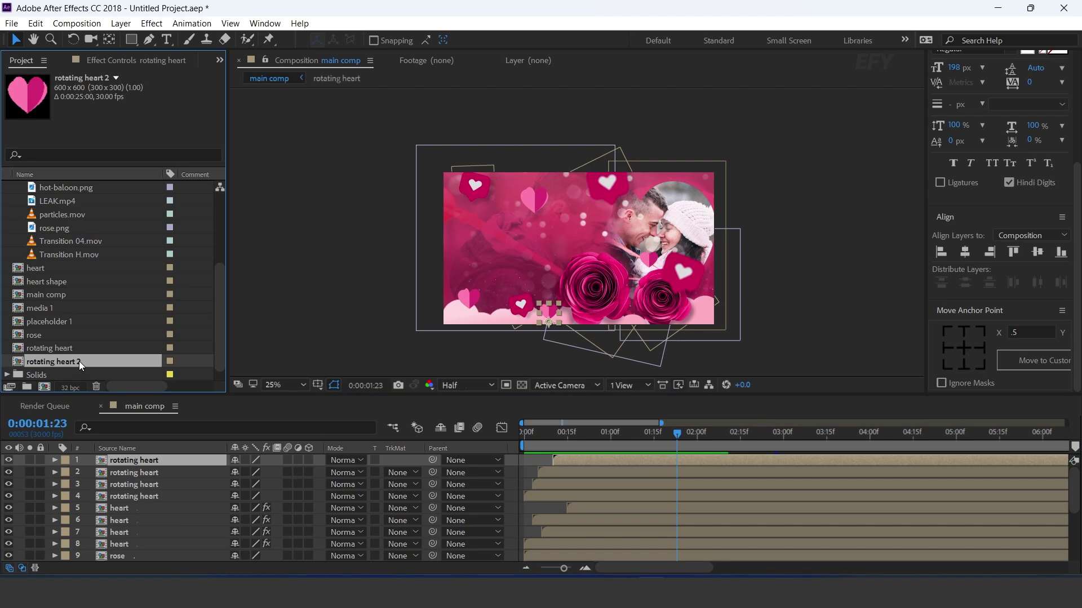
key("Return")
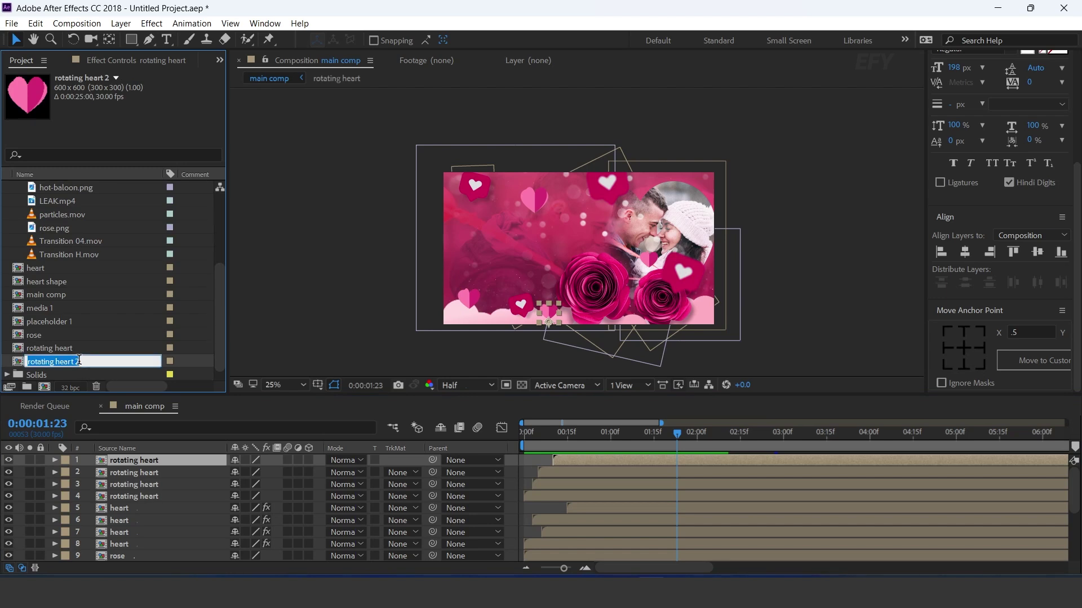
type("Hot Balloon")
key("Return")
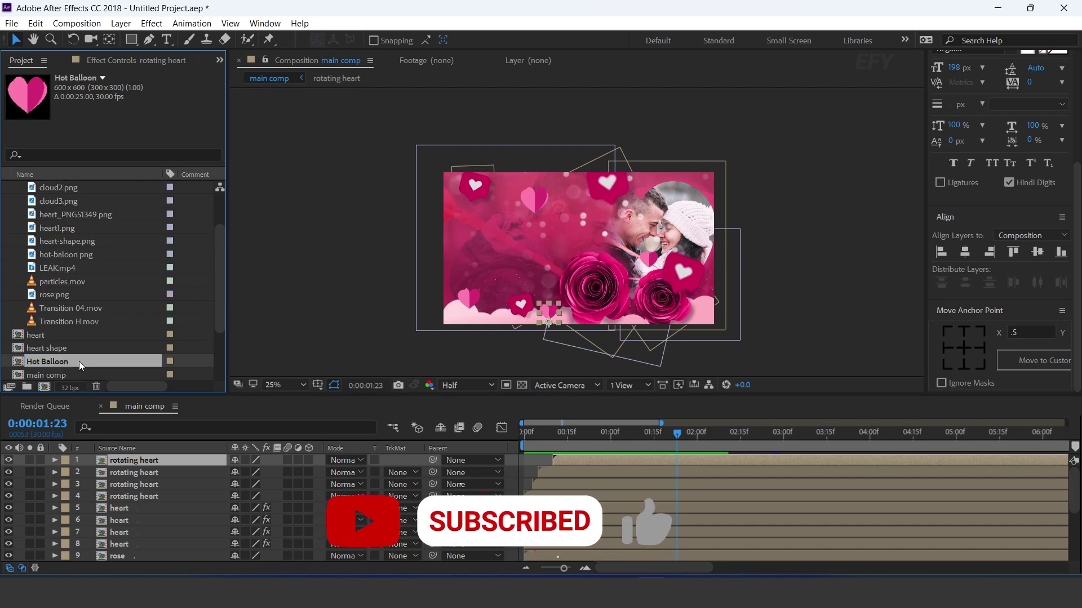
Add the Hot Balloon composition to the top of the main comp's layers and open it
scroll(55, 365, "down", 1)
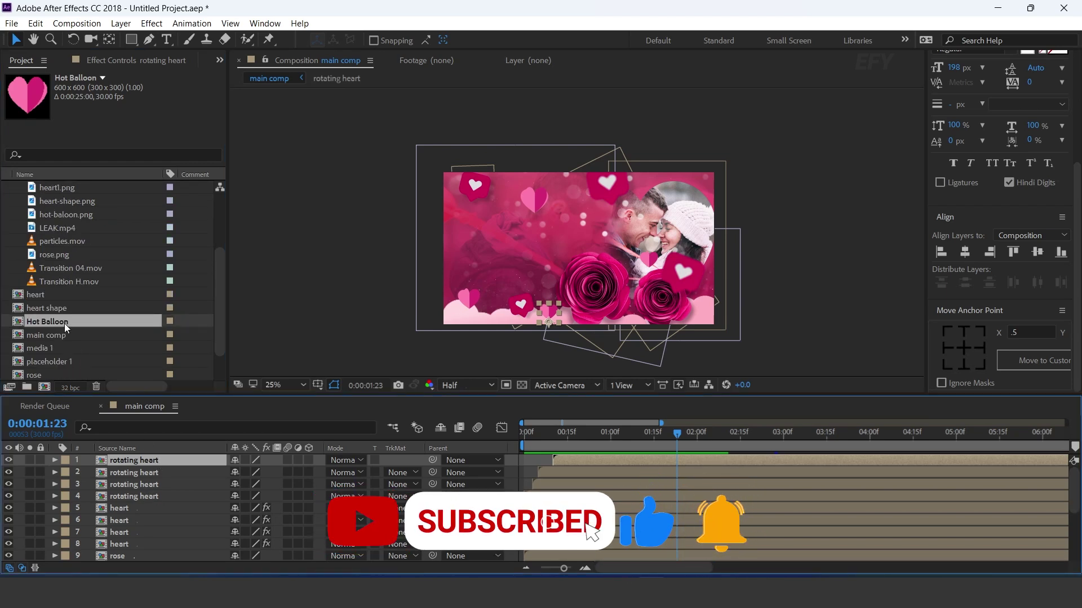
scroll(59, 299, "down", 1)
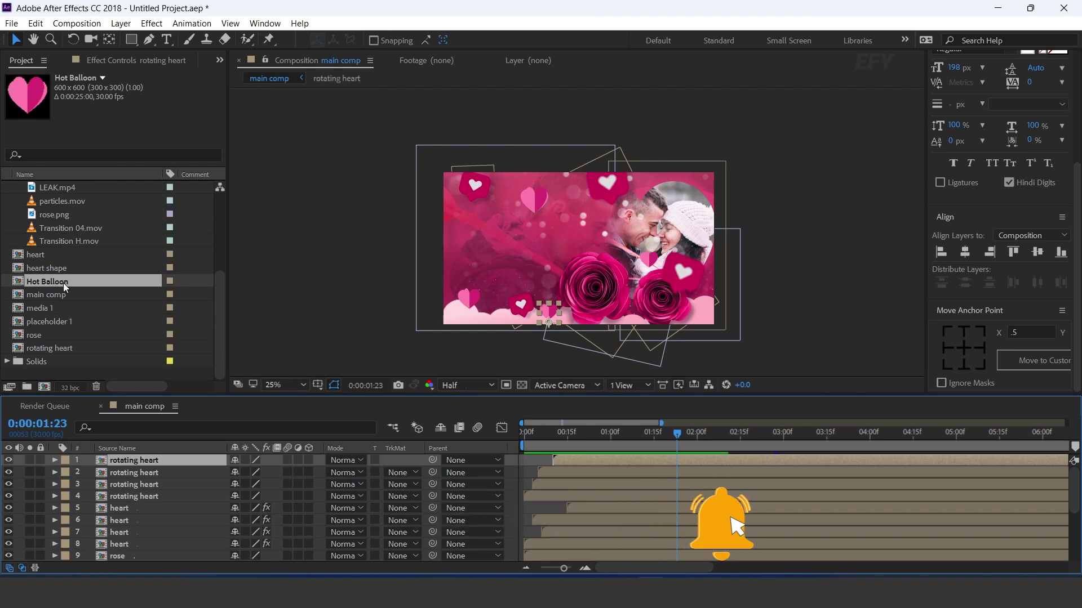
left_click_drag(67, 286, 150, 465)
double_click(148, 462)
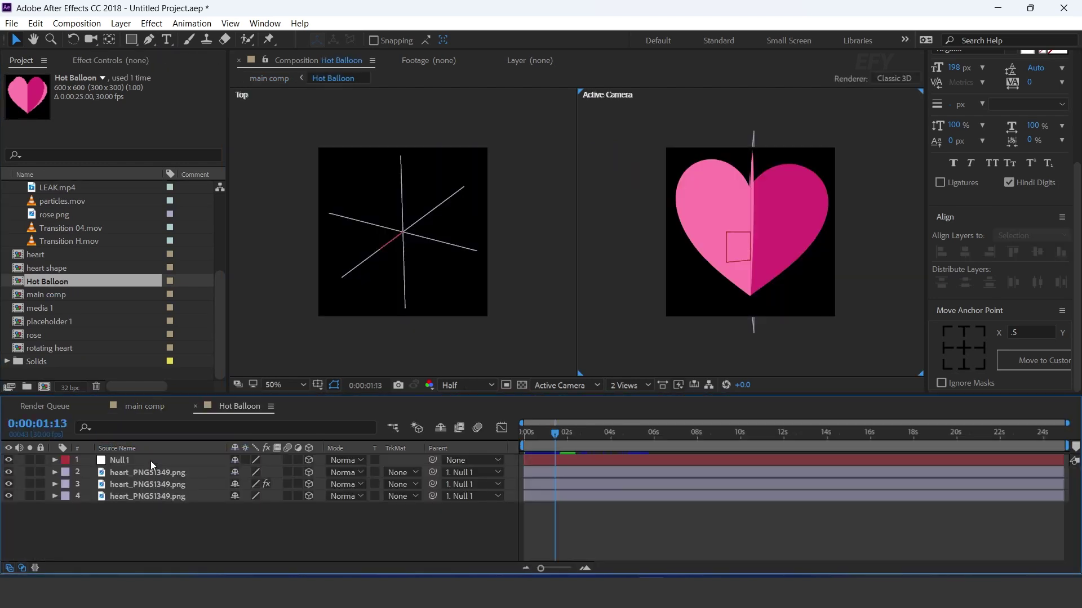
Replace the three heart_PNG51349.png layers in the Hot Balloon composition with hot-balloon.png
left_click_drag(561, 436, 644, 436)
left_click(164, 473)
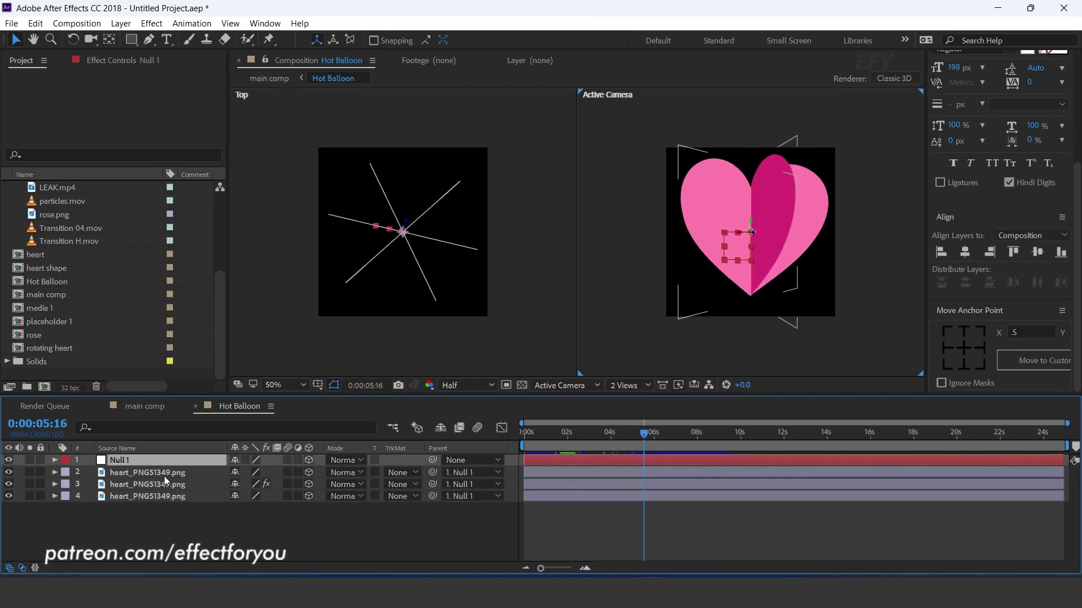
left_click(164, 496, "shift")
scroll(106, 299, "up", 4)
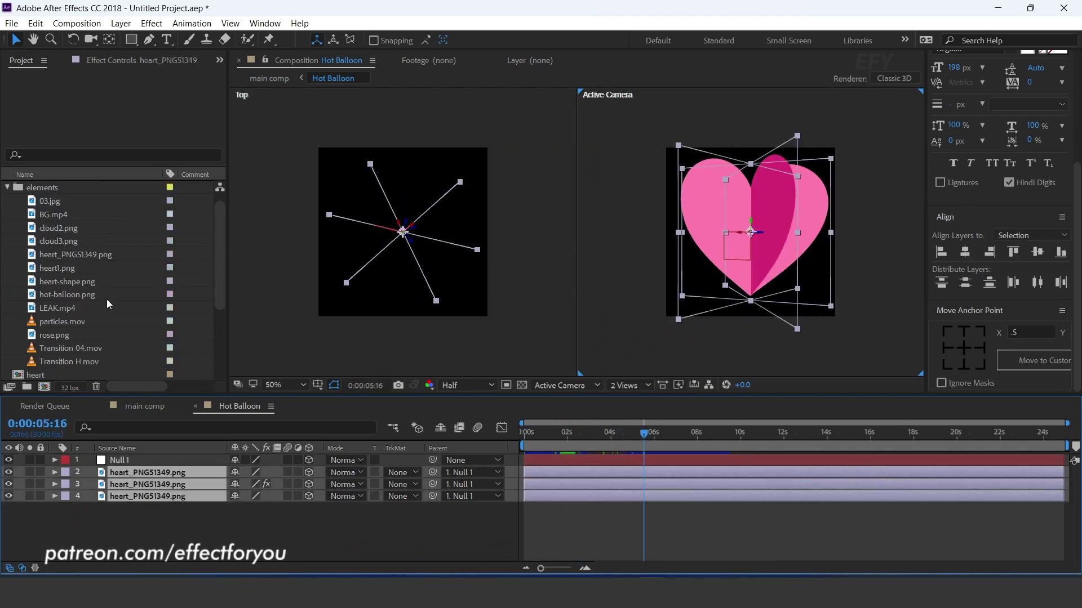
left_click(80, 309)
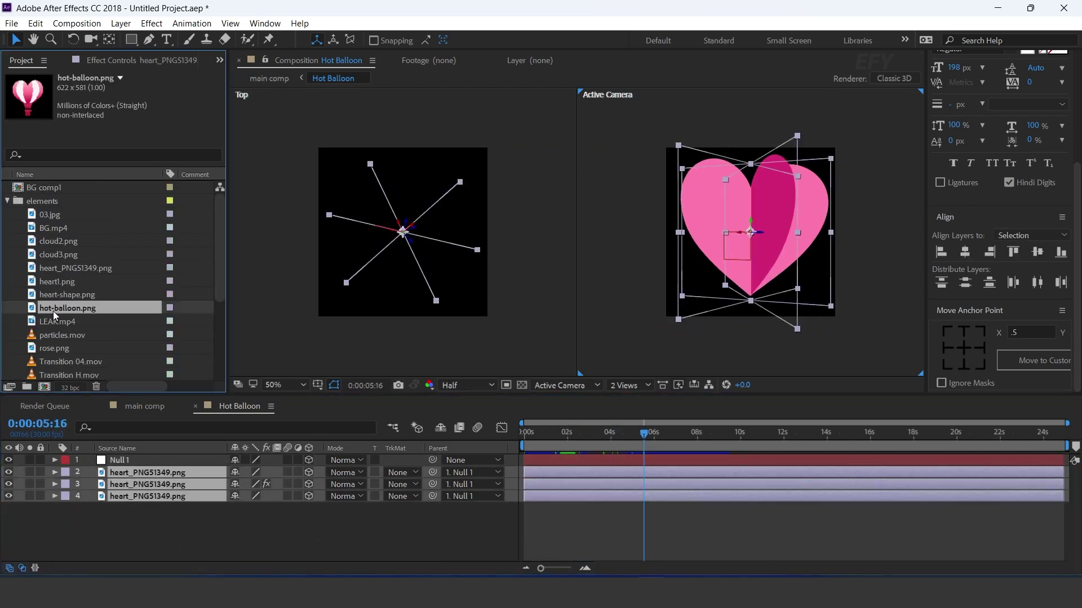
left_click_drag(73, 309, 171, 498)
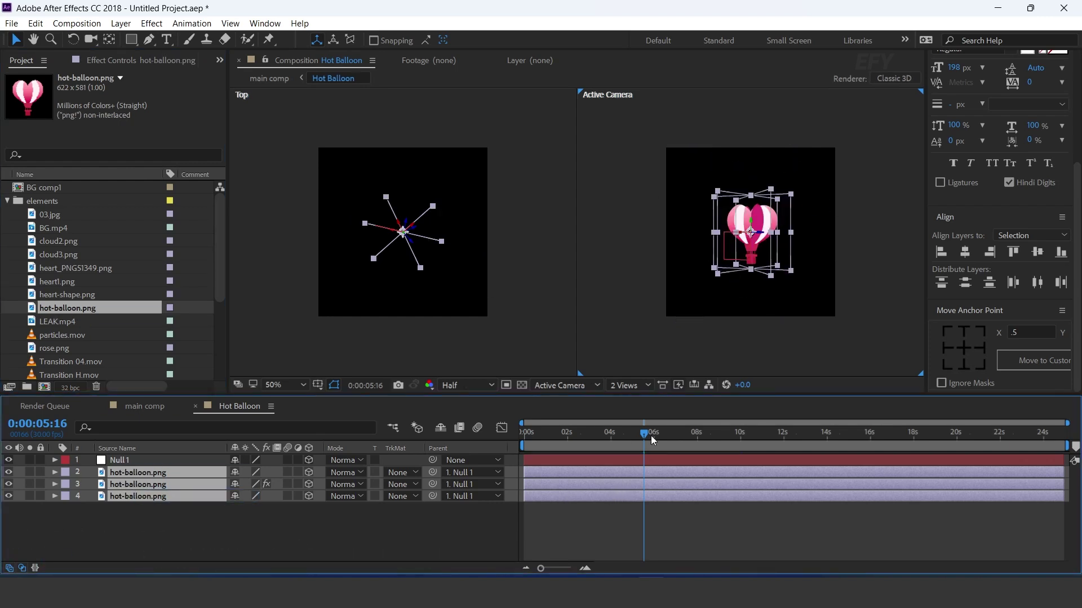
Enlarge the balloon by increasing the null's scale, check the rotation along the timeline, and close the Hot Balloon composition
left_click_drag(604, 441, 705, 444)
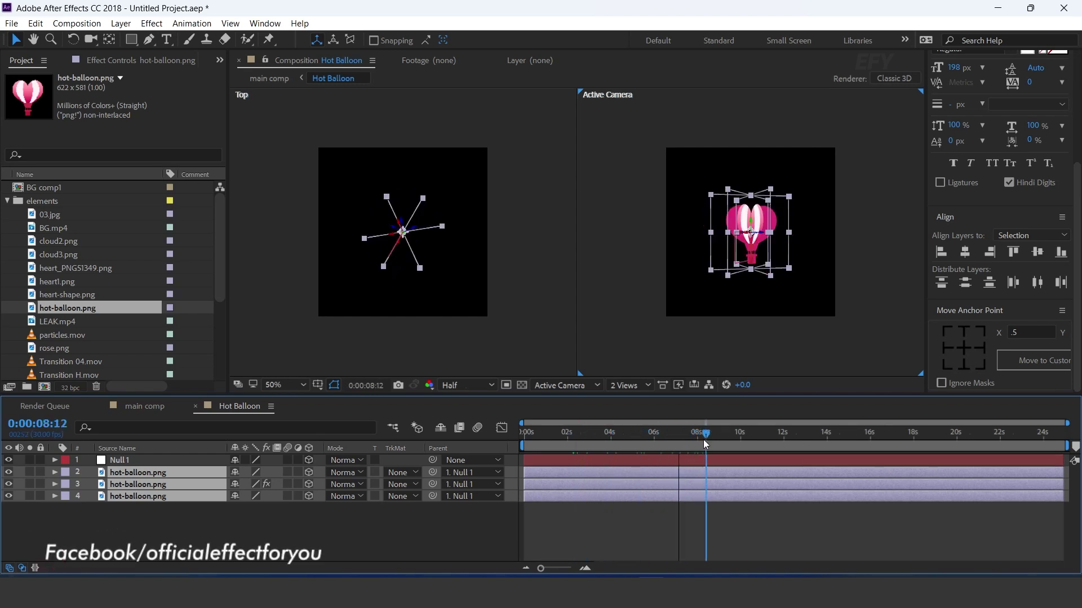
left_click(133, 460)
key("s")
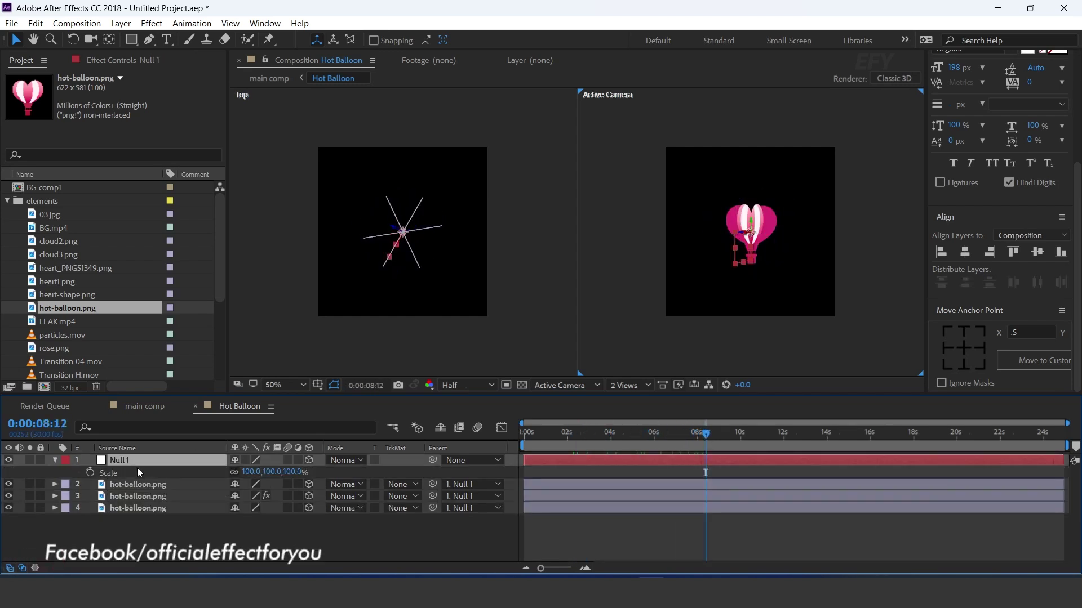
left_click_drag(291, 480, 469, 543)
left_click_drag(518, 440, 628, 445)
left_click(486, 539)
left_click(192, 406)
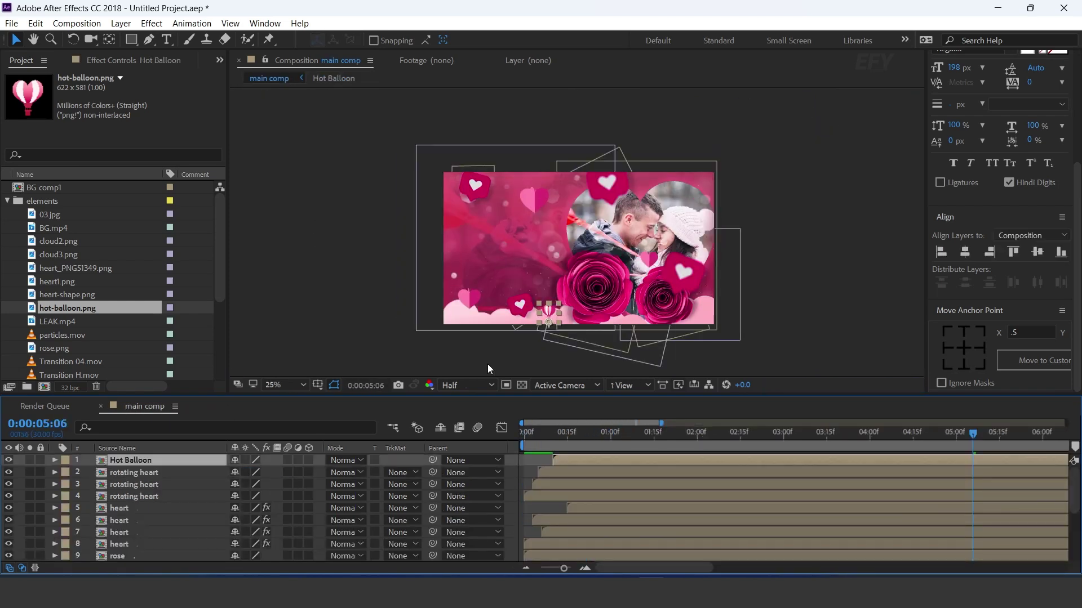
Move the balloon to the lower-left clouds between the small heart and the heart badge, and set its 0:00:01:07 scale keyframe to 50%
scroll(532, 322, "up", 2)
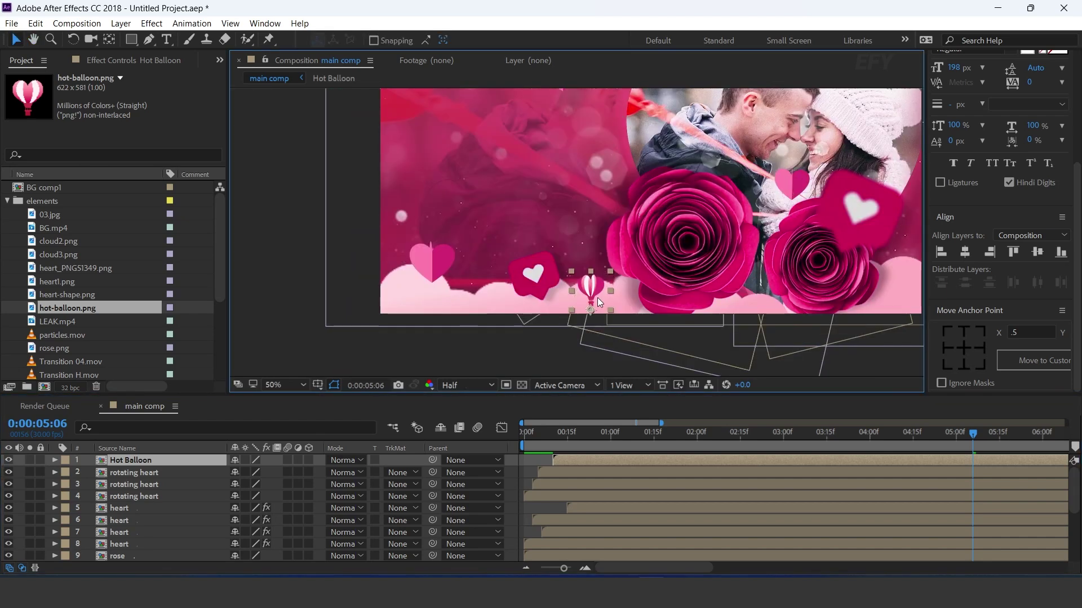
left_click_drag(596, 285, 601, 272)
key("s")
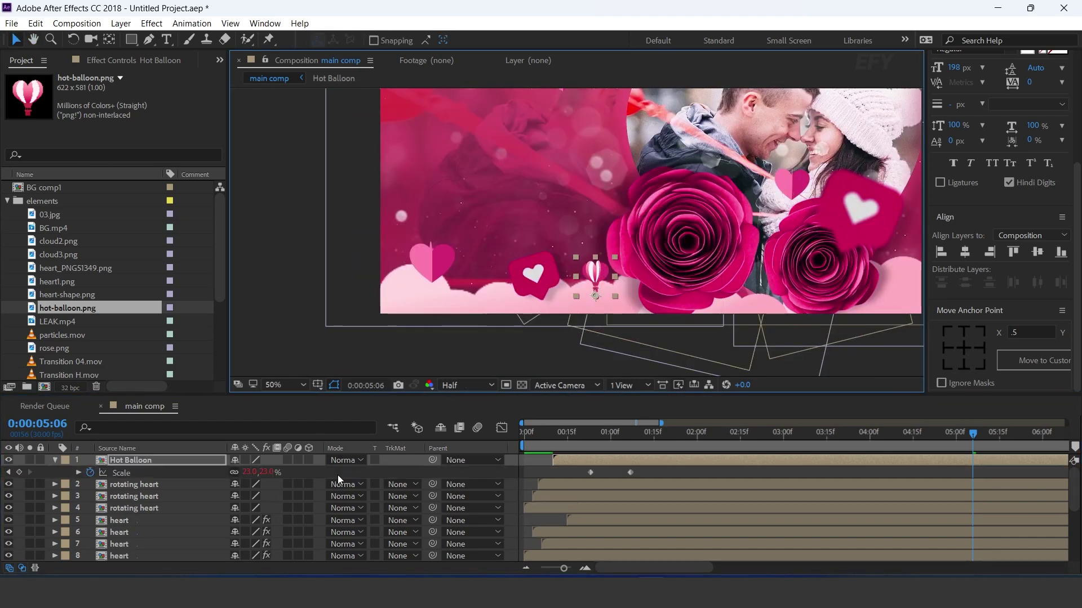
left_click(8, 472)
left_click_drag(252, 472, 287, 471)
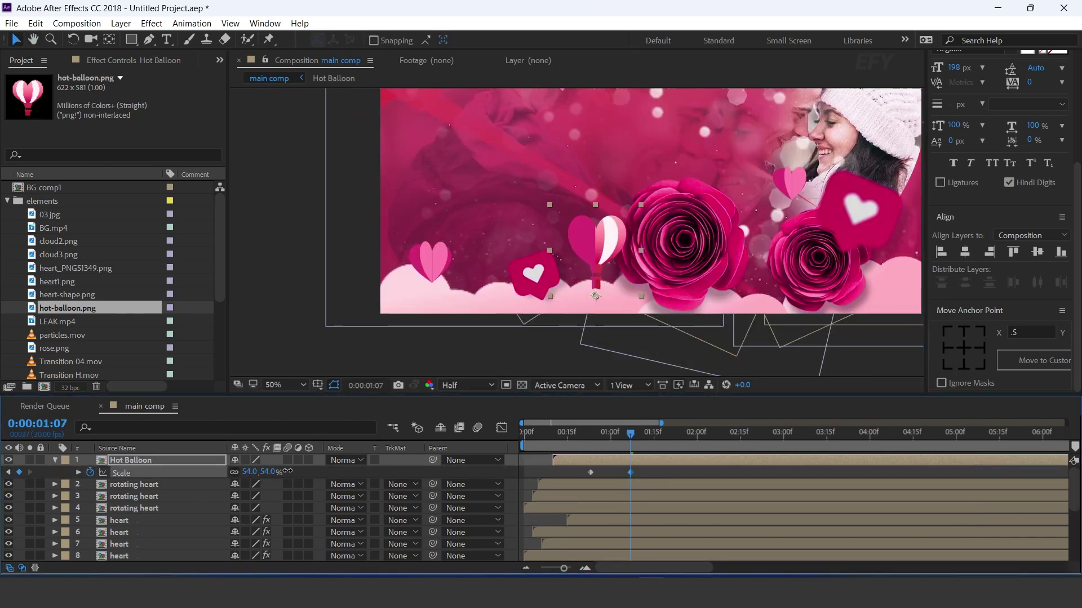
left_click_drag(646, 192, 650, 269)
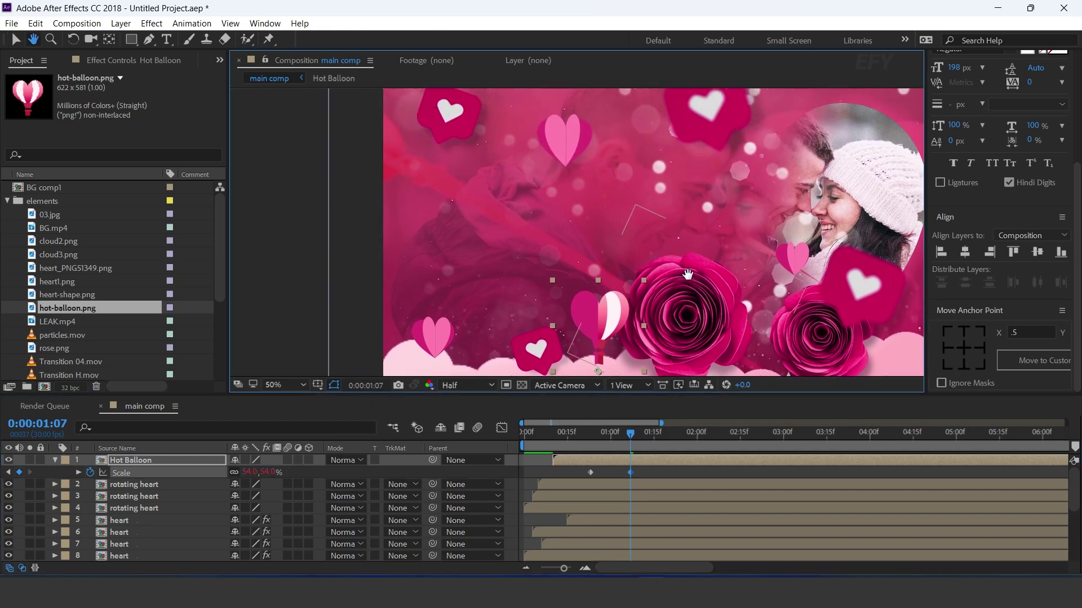
left_click_drag(475, 320, 570, 231)
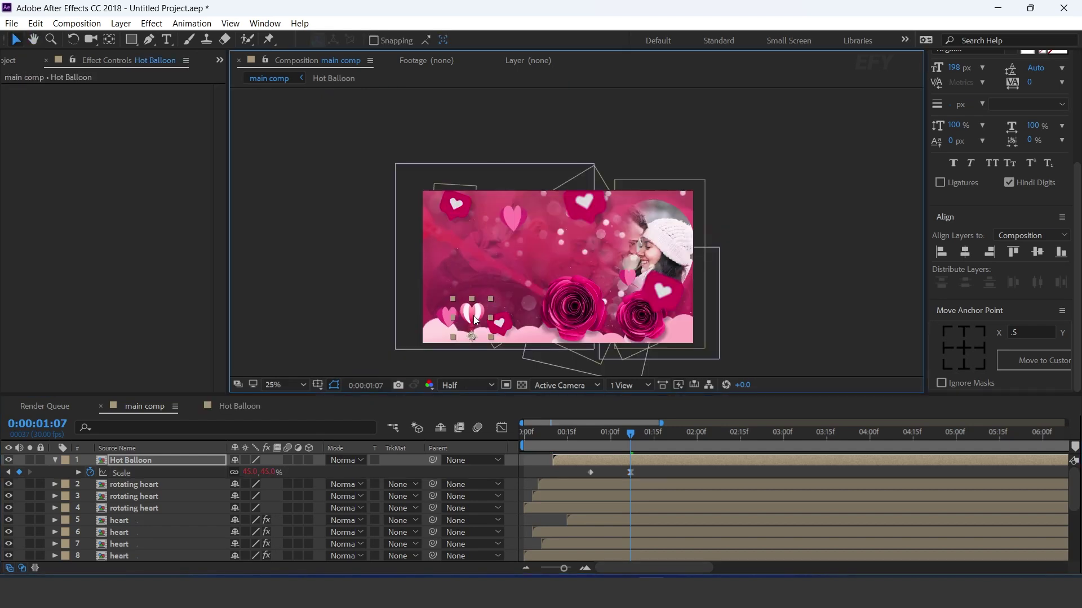
scroll(531, 316, "up", 2)
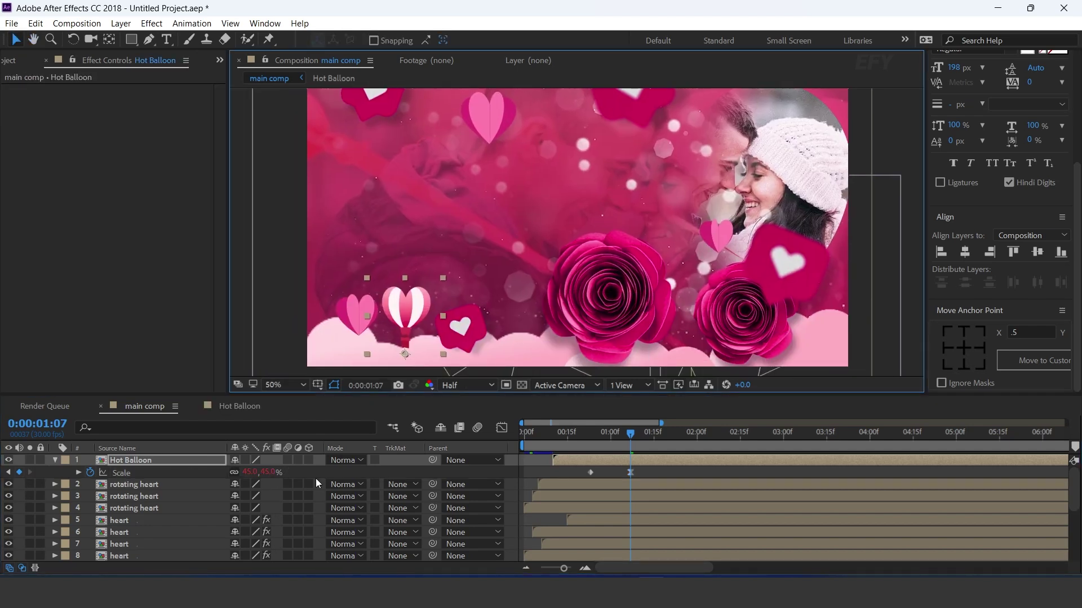
left_click(266, 472)
type("50")
key("Return")
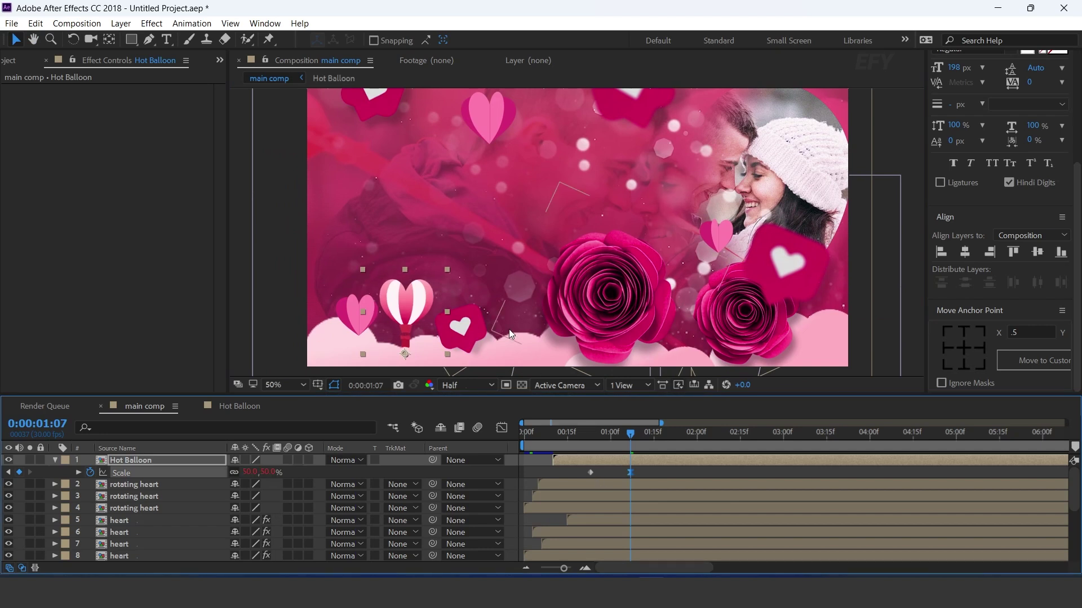
Duplicate the Hot Balloon layer and move the copy to the scene's upper-right corner over the couple's photo
scroll(510, 321, "down", 2)
left_click(126, 460)
key("ctrl+d")
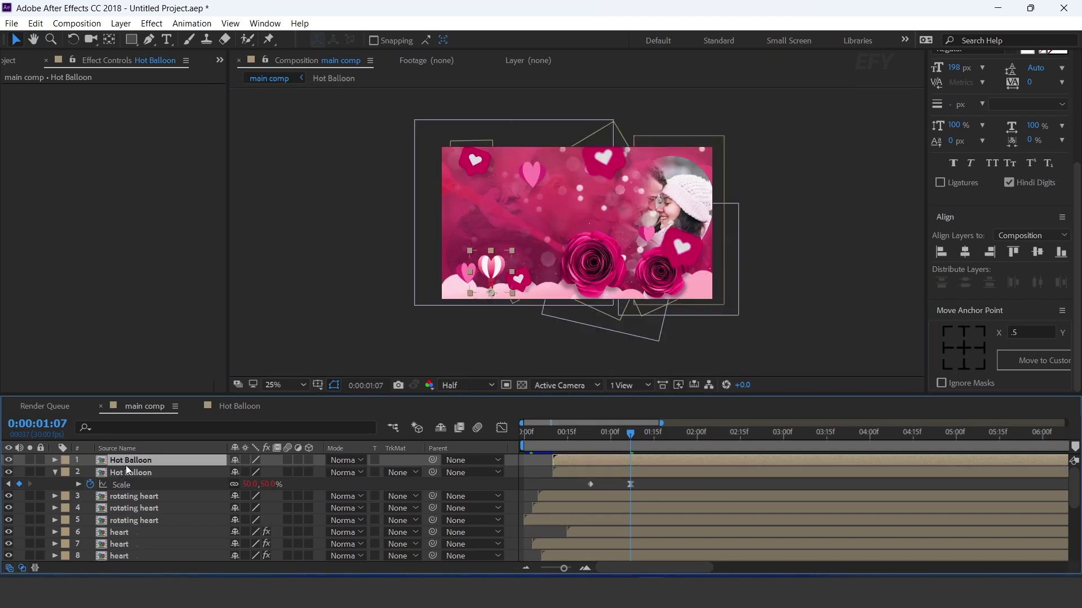
left_click(499, 283)
left_click_drag(492, 269, 692, 159)
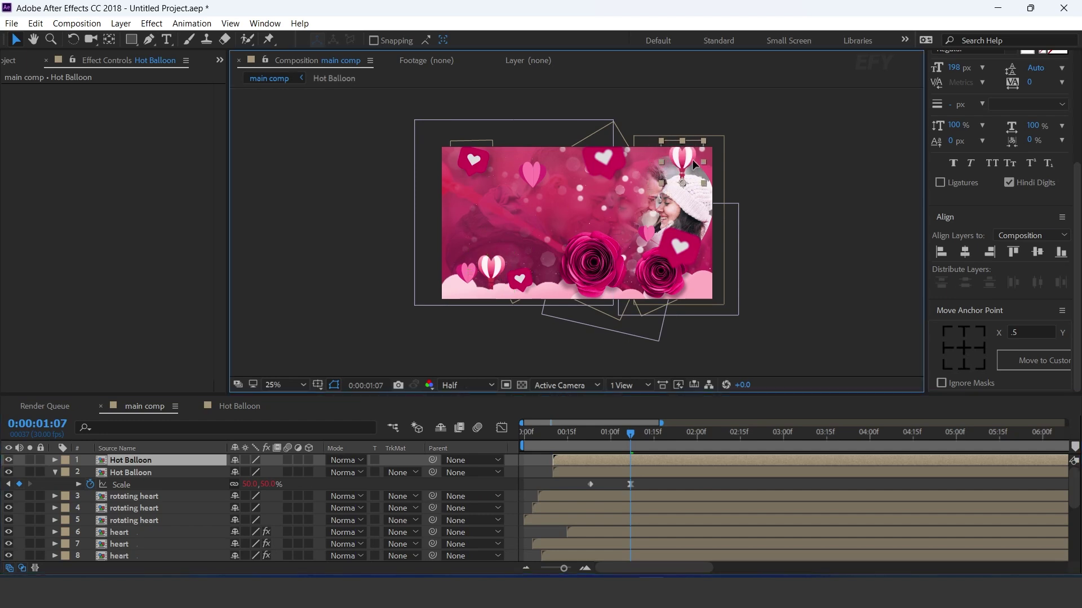
Set the scale keyframe of the upper-right Hot Balloon copy at 0:00:01:07 to 45%
key("s")
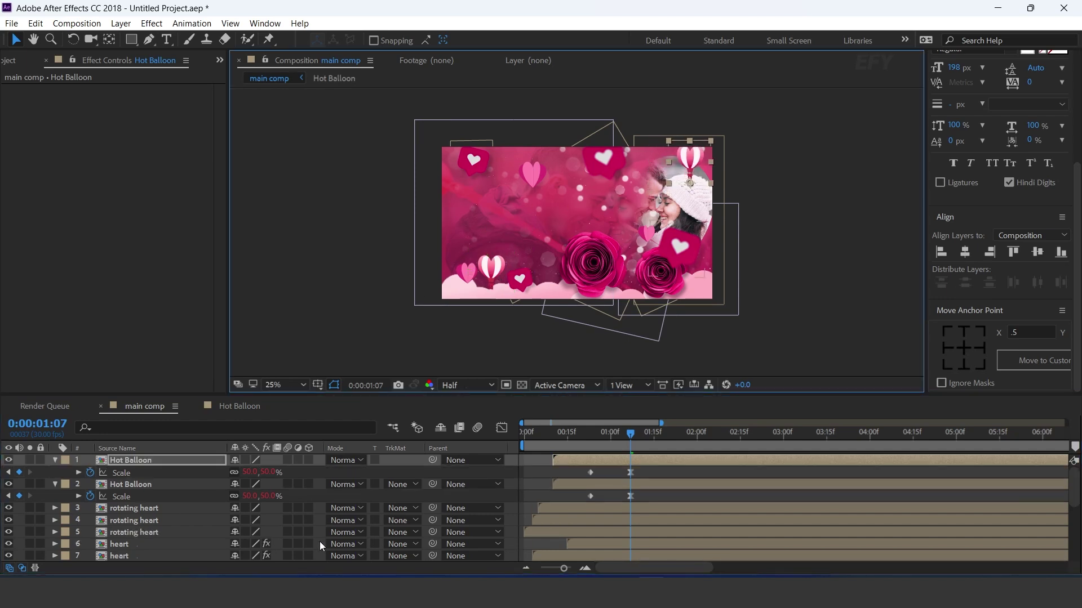
left_click(268, 473)
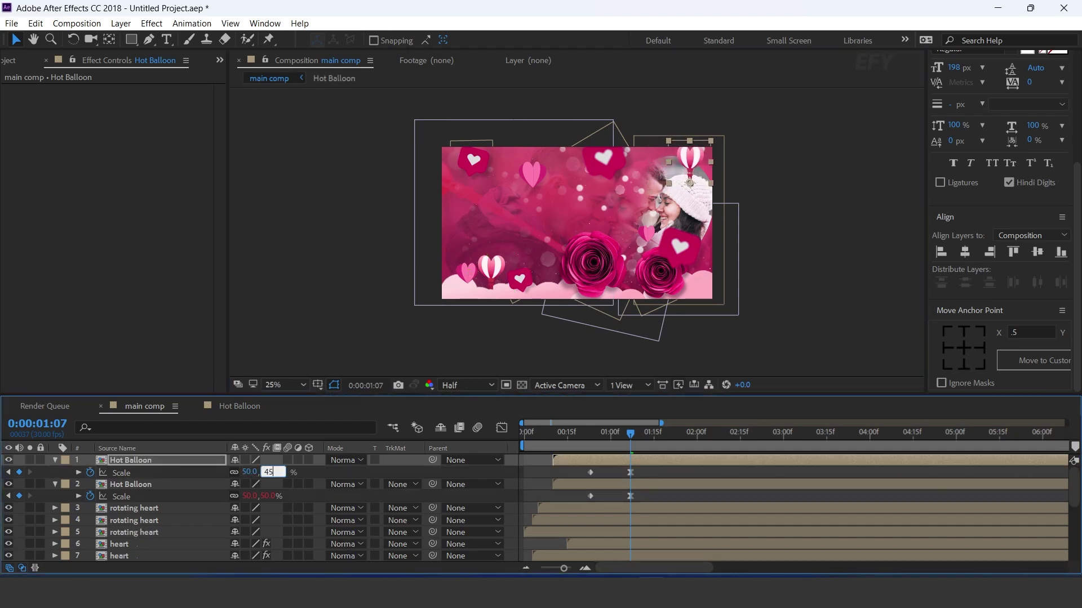
type("45")
key("Return")
left_click(820, 185)
Play and scrub the main comp from its start to review both hot balloons' scale-in animations
scroll(784, 210, "down", 1)
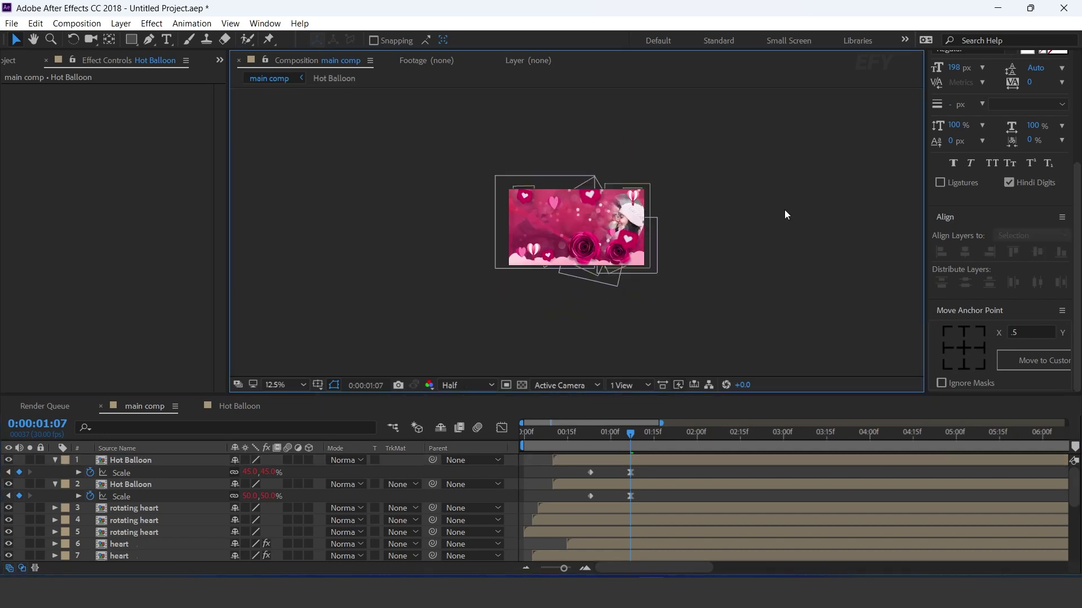
key("period")
left_click_drag(551, 438, 492, 444)
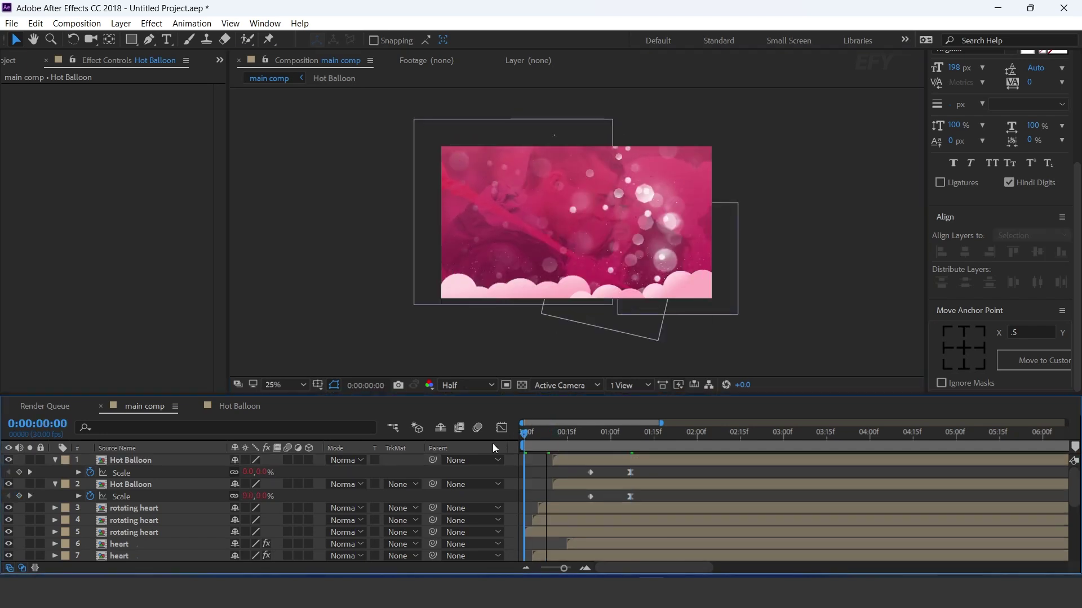
key("space")
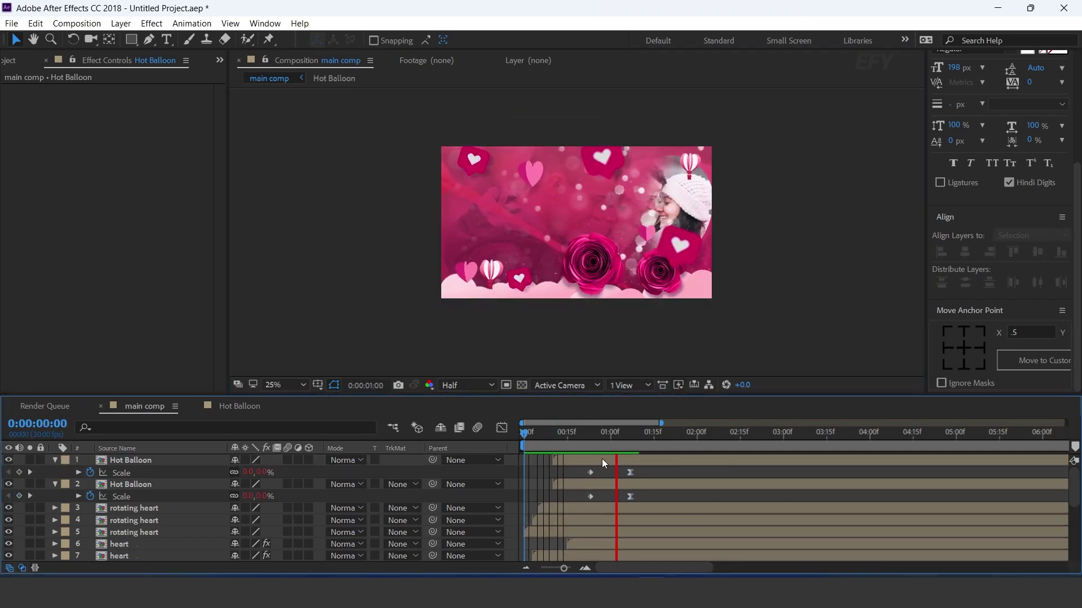
mouse_move(561, 432)
left_mouse_down()
mouse_move(644, 431)
mouse_move(547, 438)
left_mouse_up()
key("space")
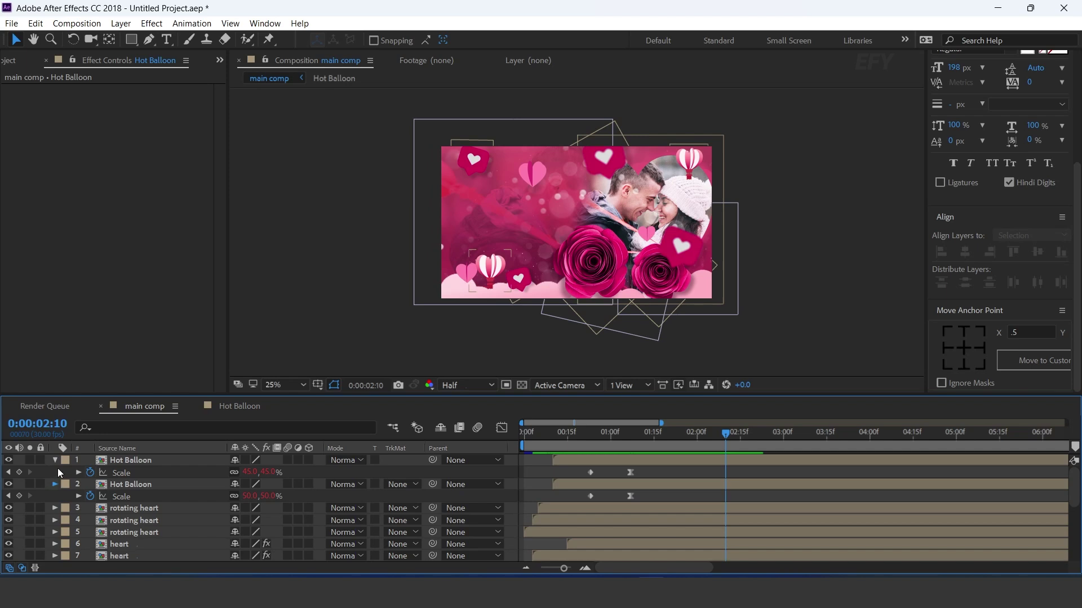
Collapse both Hot Balloon layers and stagger their start times so the upper-right copy begins slightly after the original
left_click(54, 484)
left_click(55, 460)
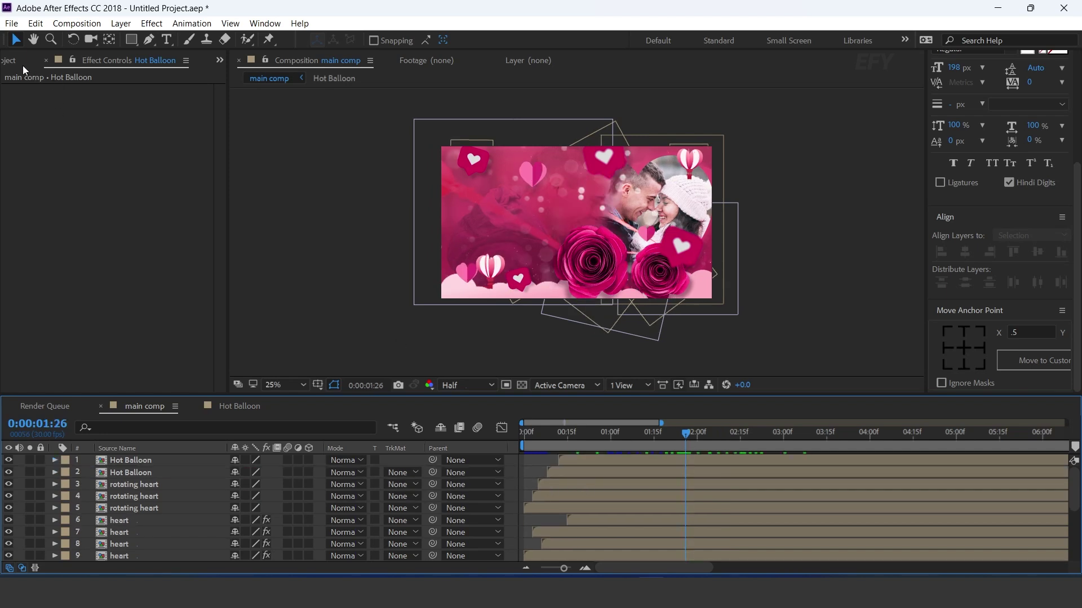
Create a new 1920 x 1080 px composition named text1
left_click(22, 65)
scroll(120, 338, "down", 5)
left_click(71, 372)
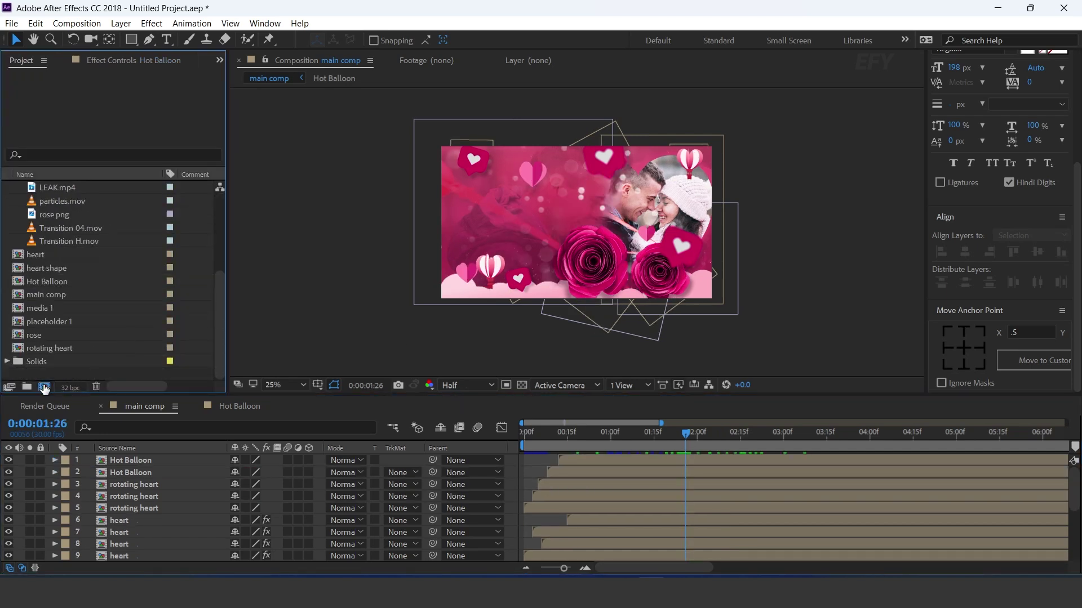
left_click(43, 387)
key("Tab")
type("1920")
key("Tab")
type("1")
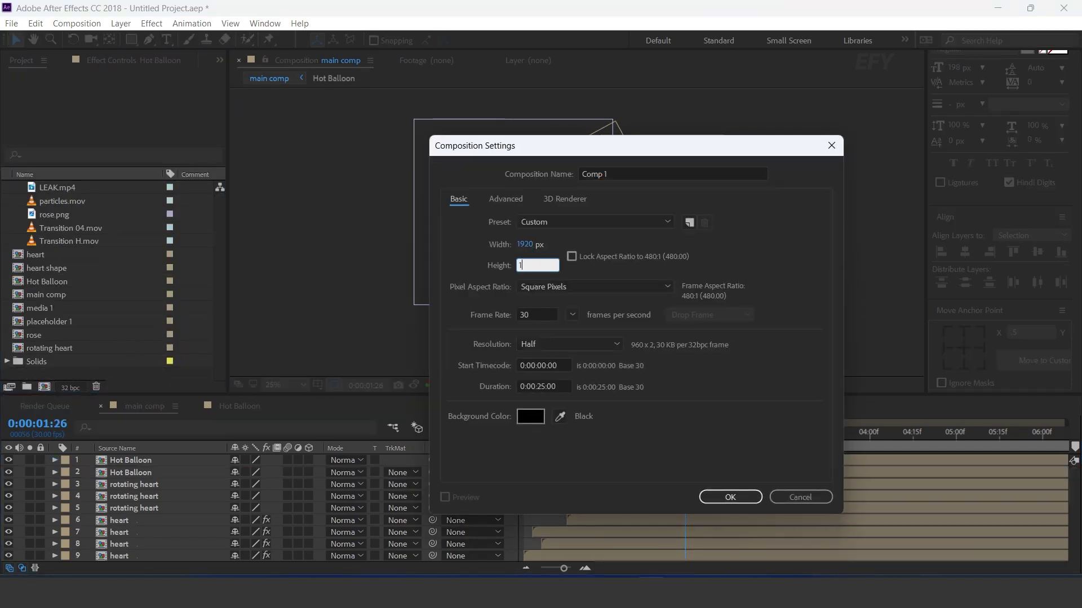
type("080")
left_click(580, 178)
type("te")
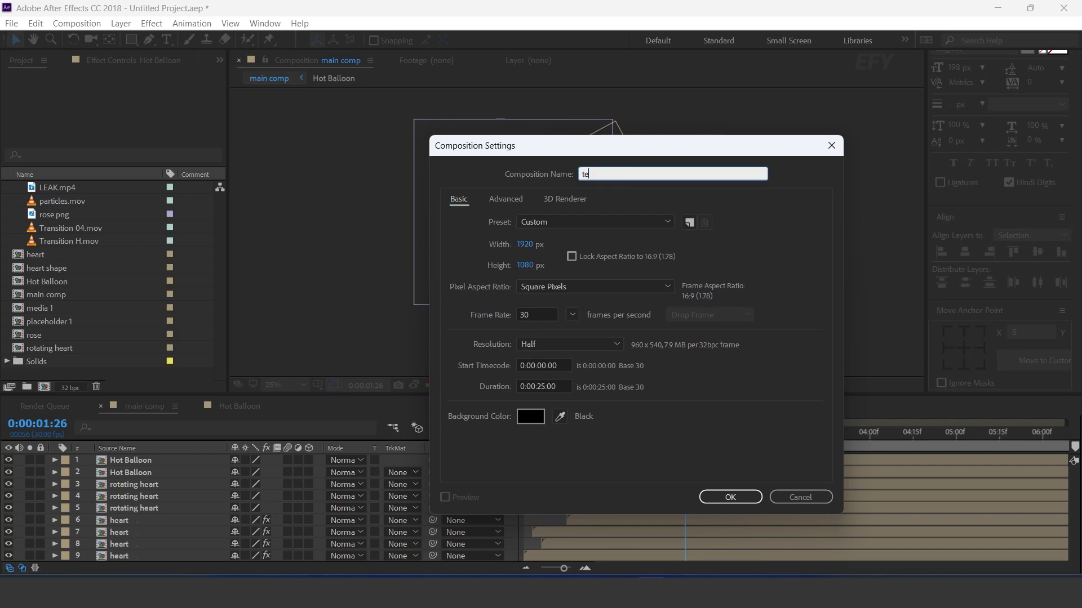
type("xt1")
key("Return")
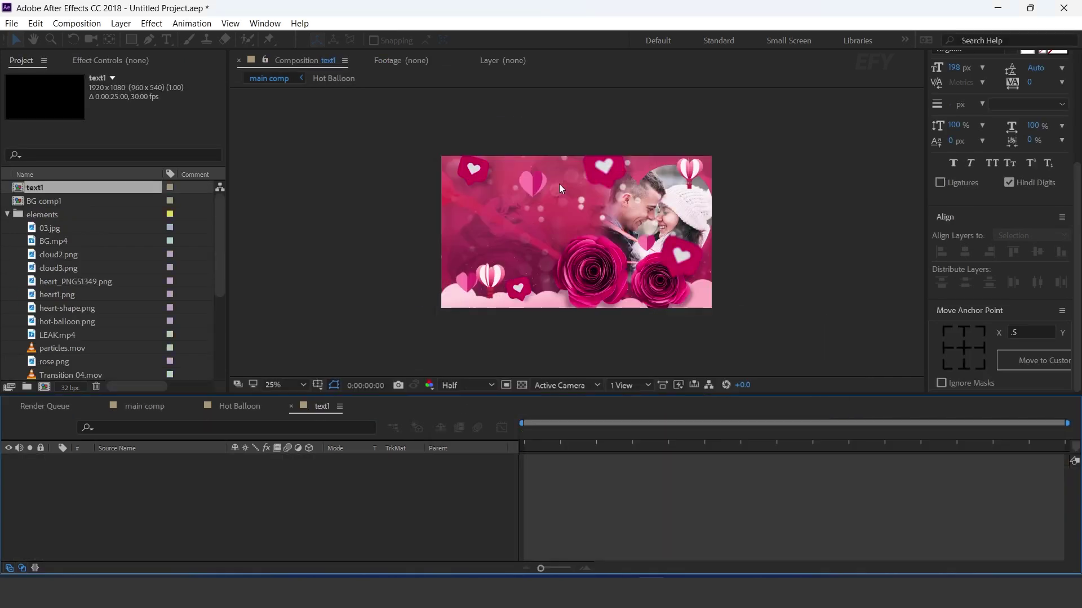
Add the text "Happy" in the upper middle of the text1 composition
left_click(167, 41)
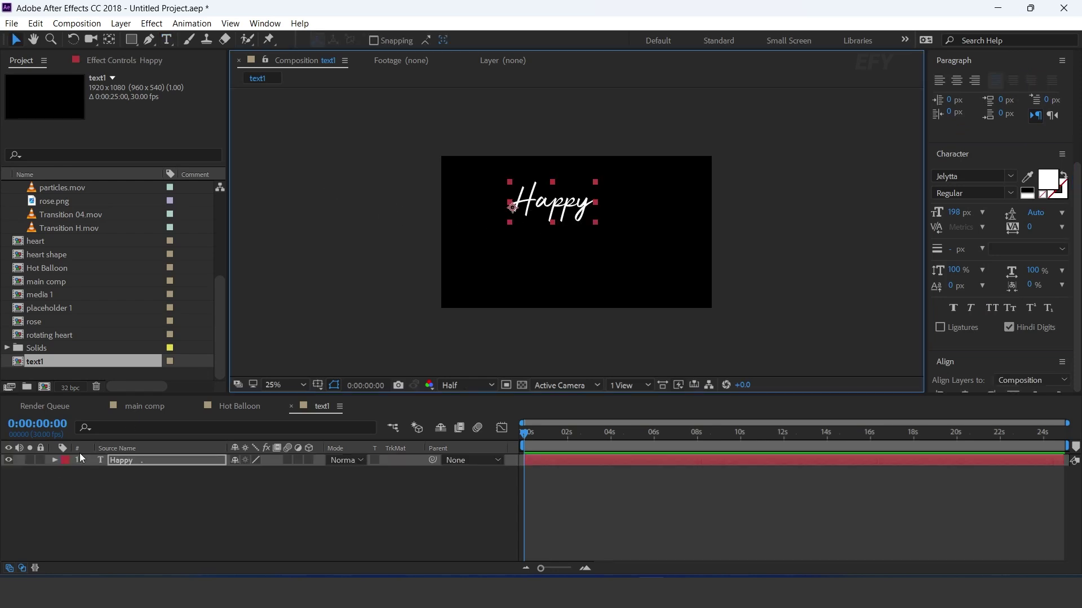
Add a text animator with Scale, Opacity and Blur properties to the Happy layer
left_click(54, 460)
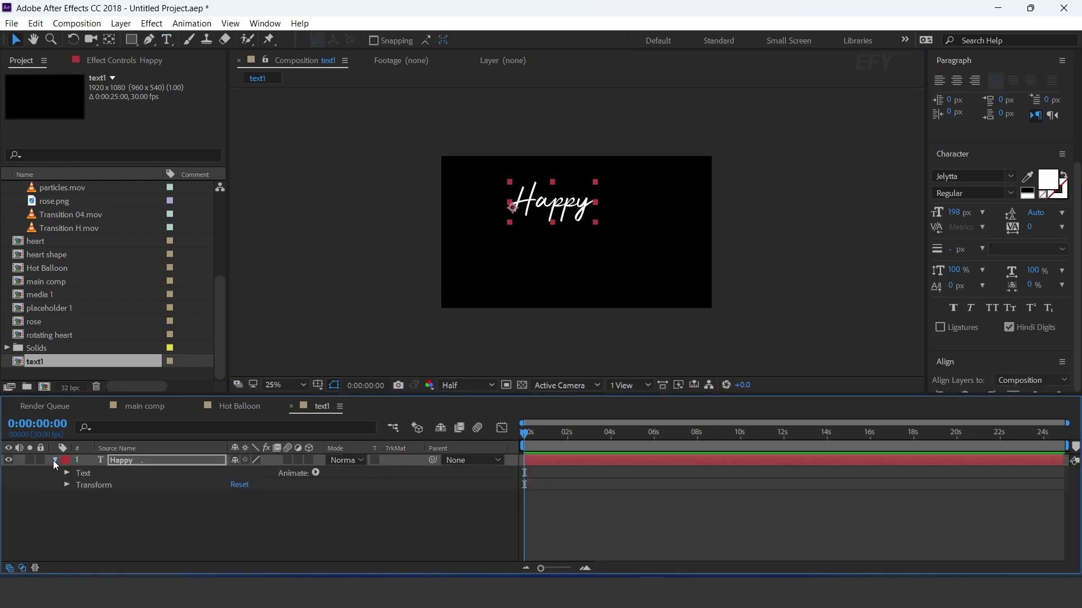
left_click(315, 472)
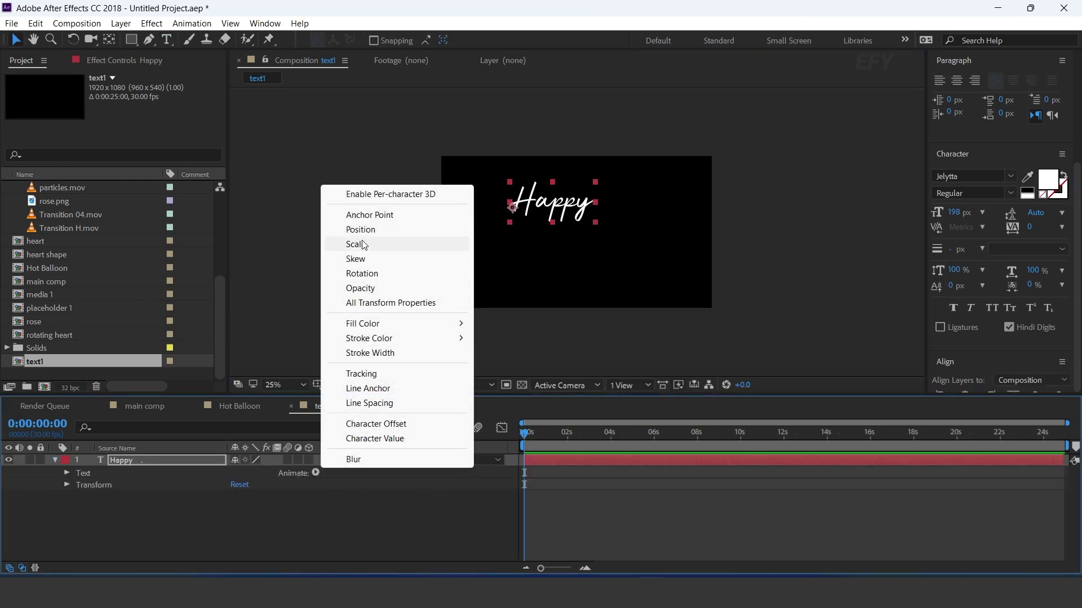
left_click(363, 244)
left_click(316, 472)
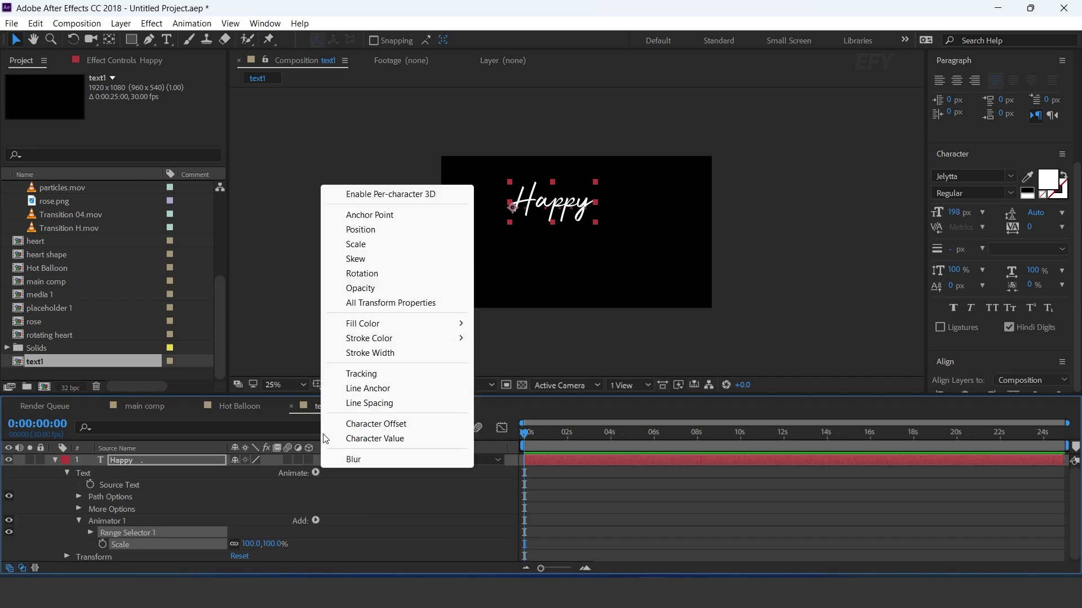
left_click(375, 291)
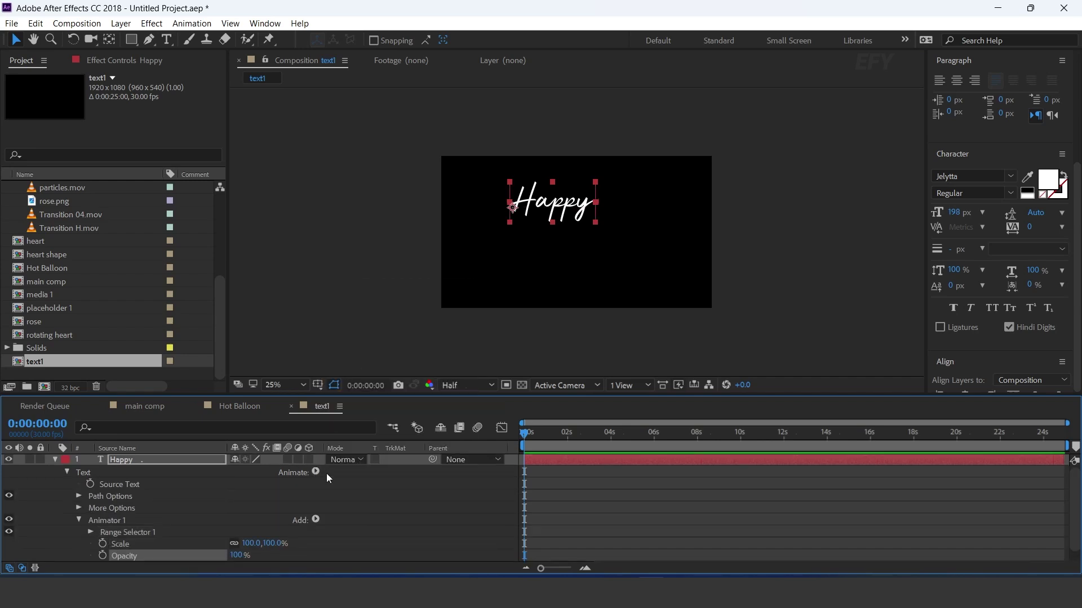
left_click(316, 470)
left_click(369, 459)
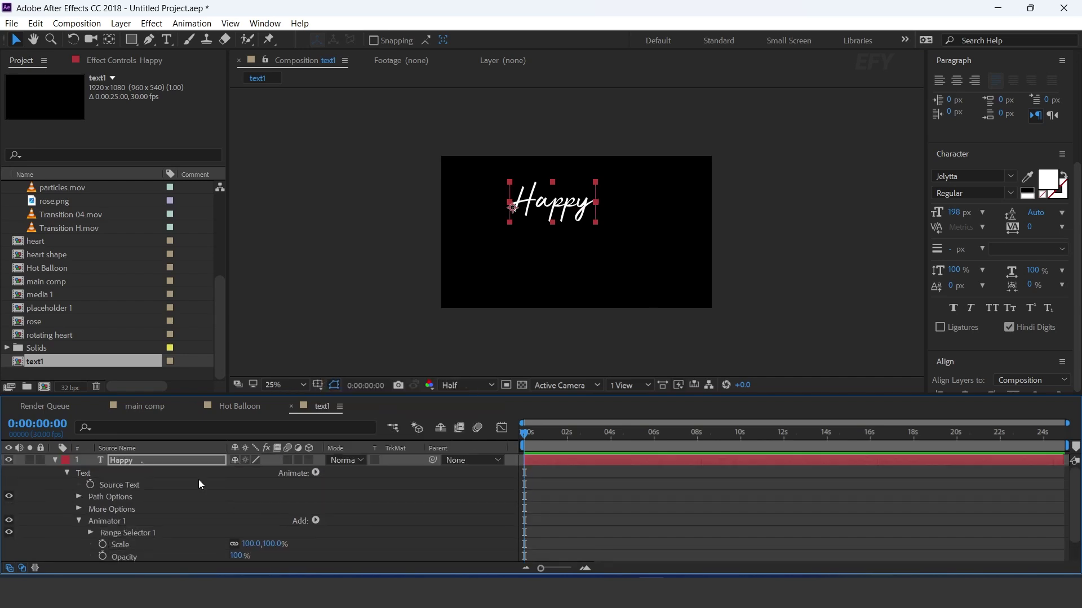
Enable per-character 3D for the Happy text layer and bring its animator properties into view
left_click(316, 472)
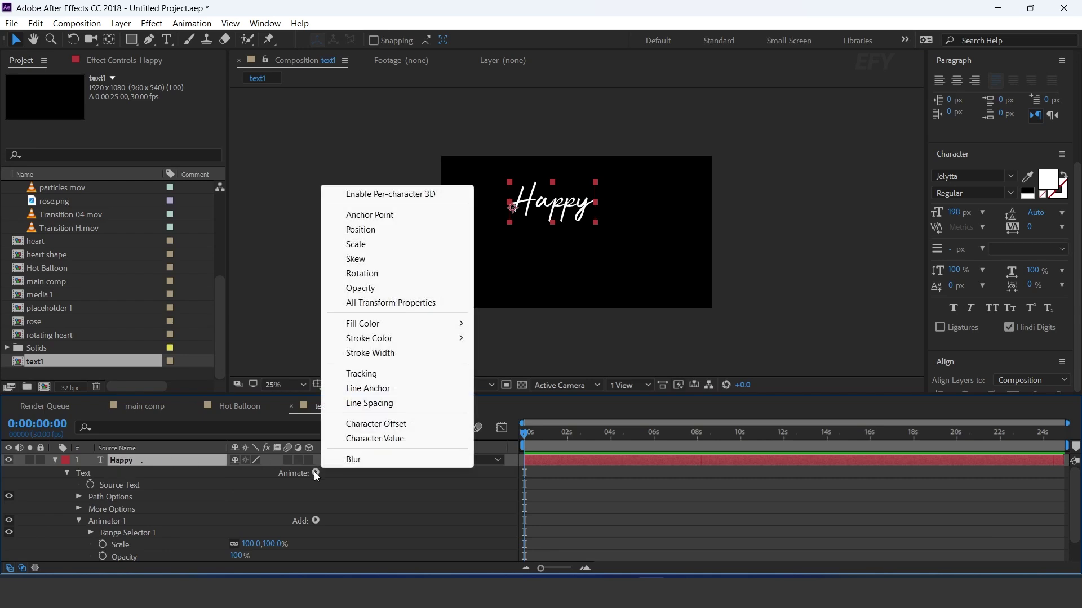
left_click(438, 194)
scroll(332, 525, "down", 1)
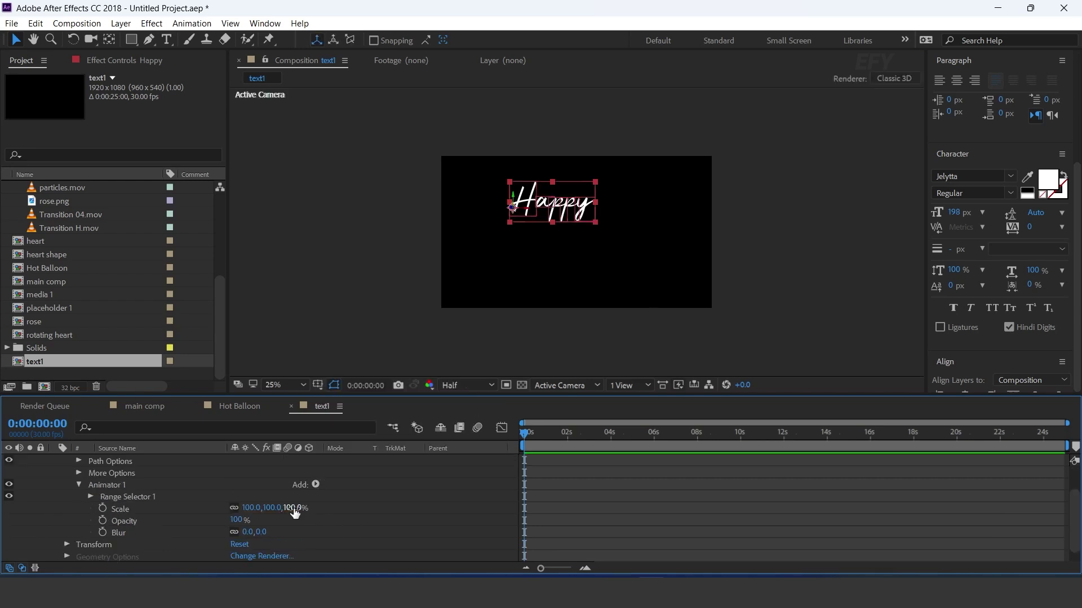
Set the Happy text animator's Scale to 250%, Opacity to 0% and Blur to 120
type("250")
key("Return")
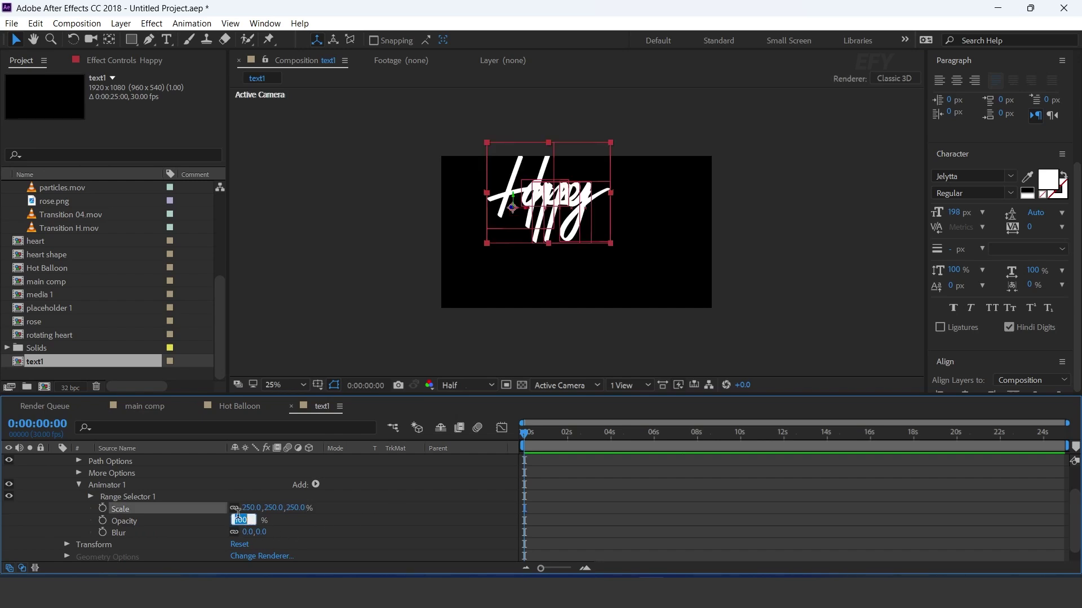
type("0")
key("Return")
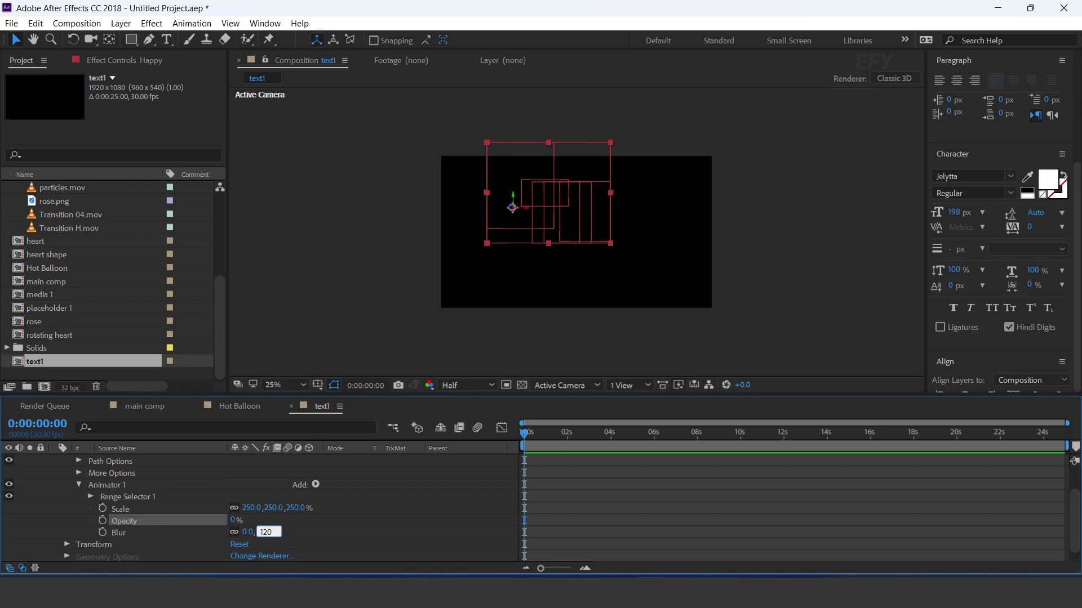
type("120")
key("Return")
left_click(664, 487)
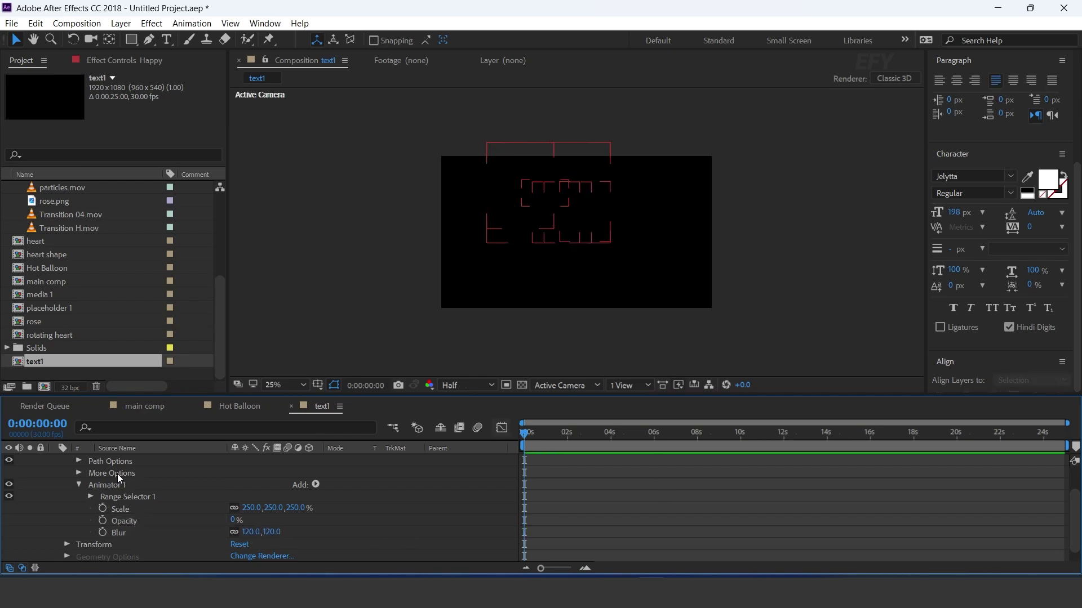
Set the Shape in Range Selector 1's advanced options to Ramp Down
left_click(90, 497)
scroll(157, 533, "down", 1)
left_click(129, 511)
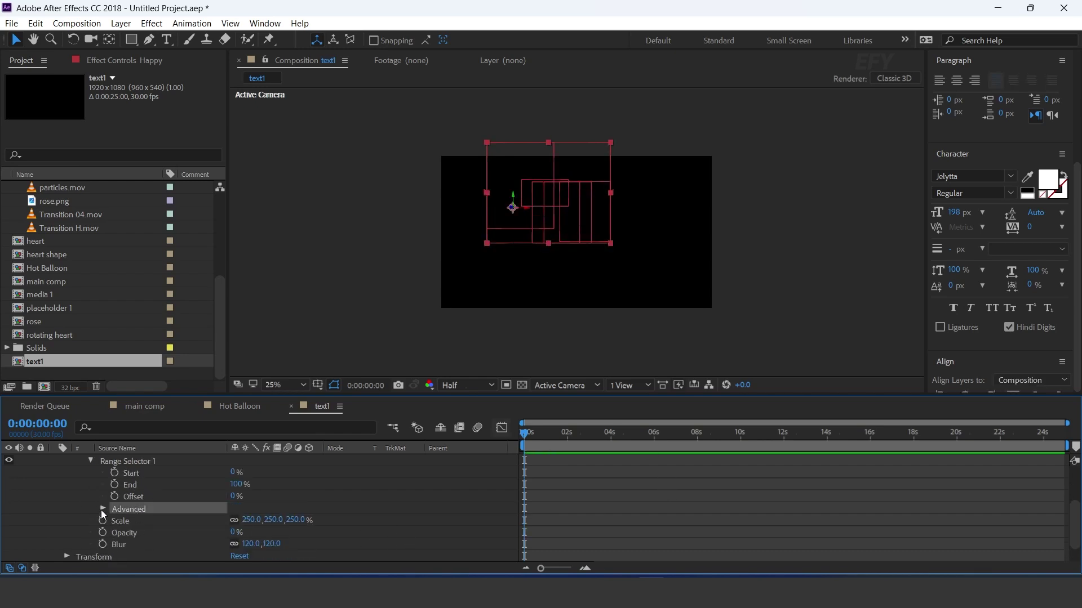
left_click(102, 510)
left_click(141, 519)
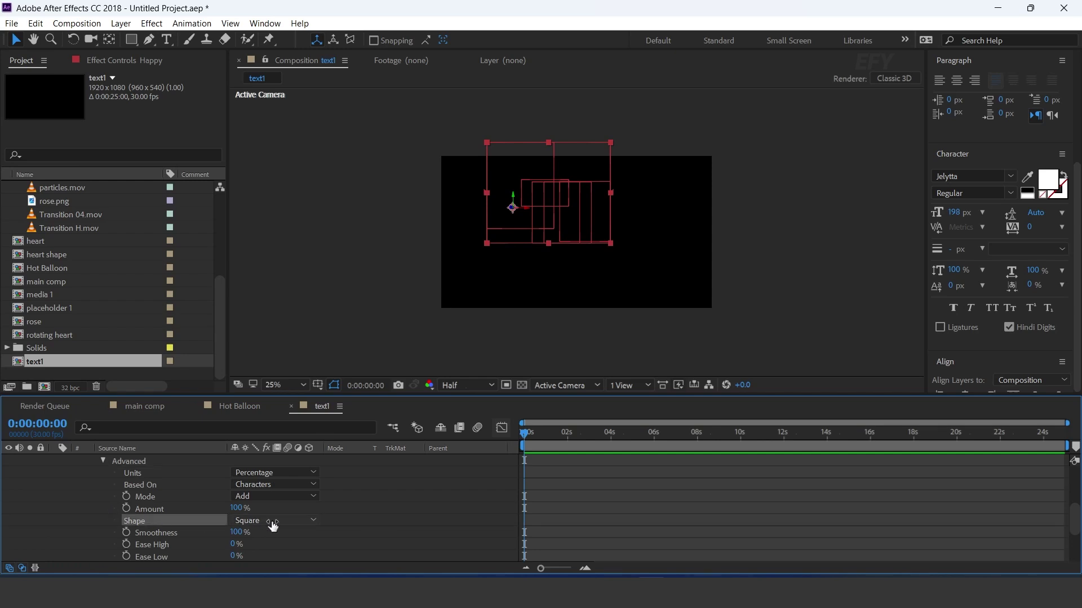
left_click(271, 520)
left_click(288, 464)
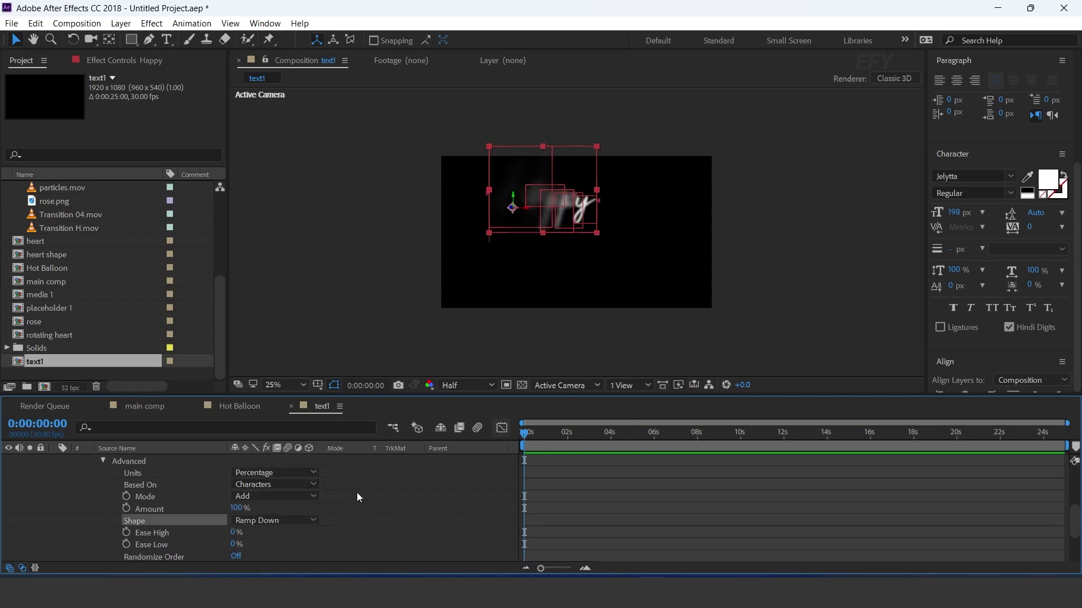
Turn on Randomize Order for the range selector, with Ease Low at 100% and Units set to Index
scroll(357, 492, "down", 1)
left_click(236, 521)
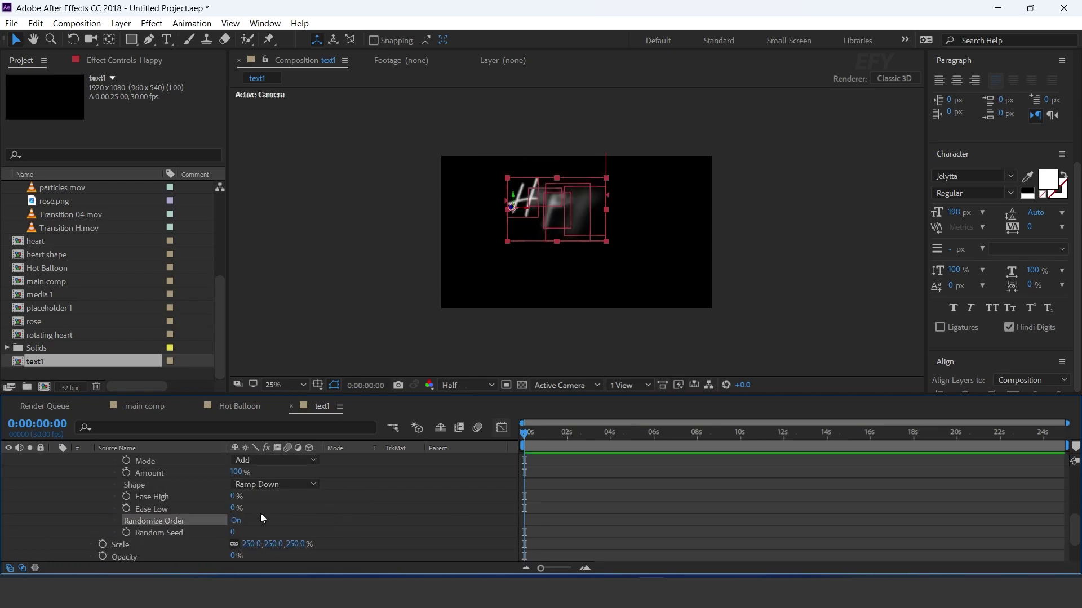
left_click_drag(235, 510, 445, 507)
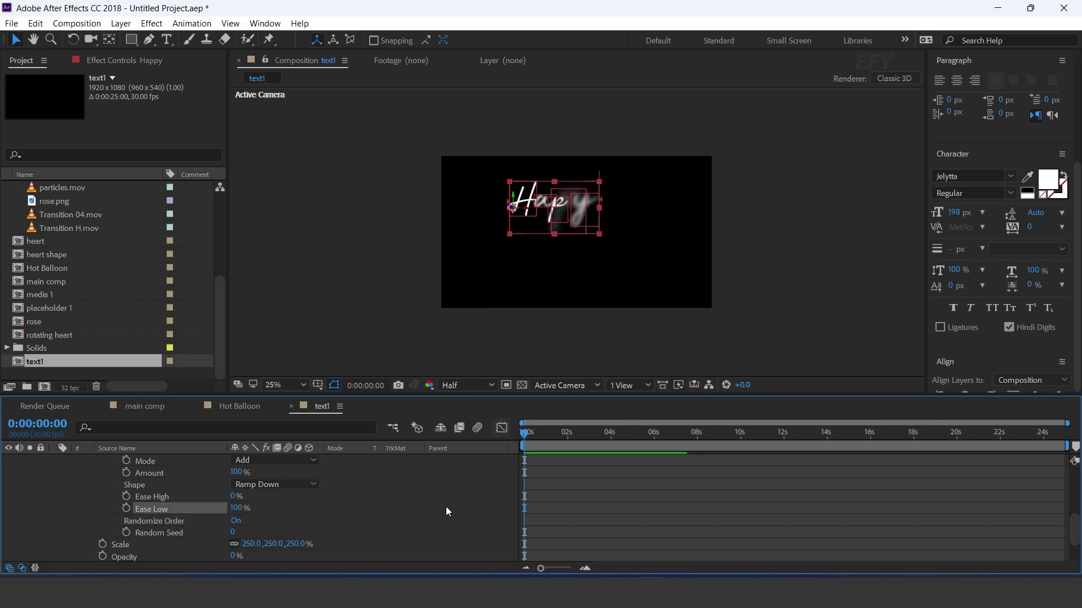
scroll(447, 510, "up", 1)
left_click(133, 473)
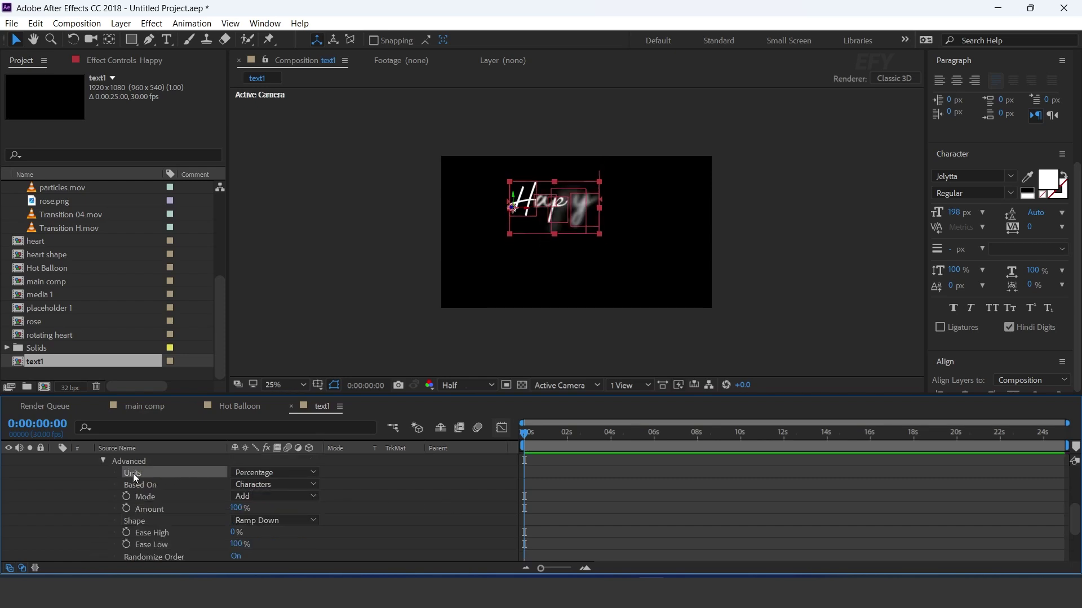
left_click(276, 473)
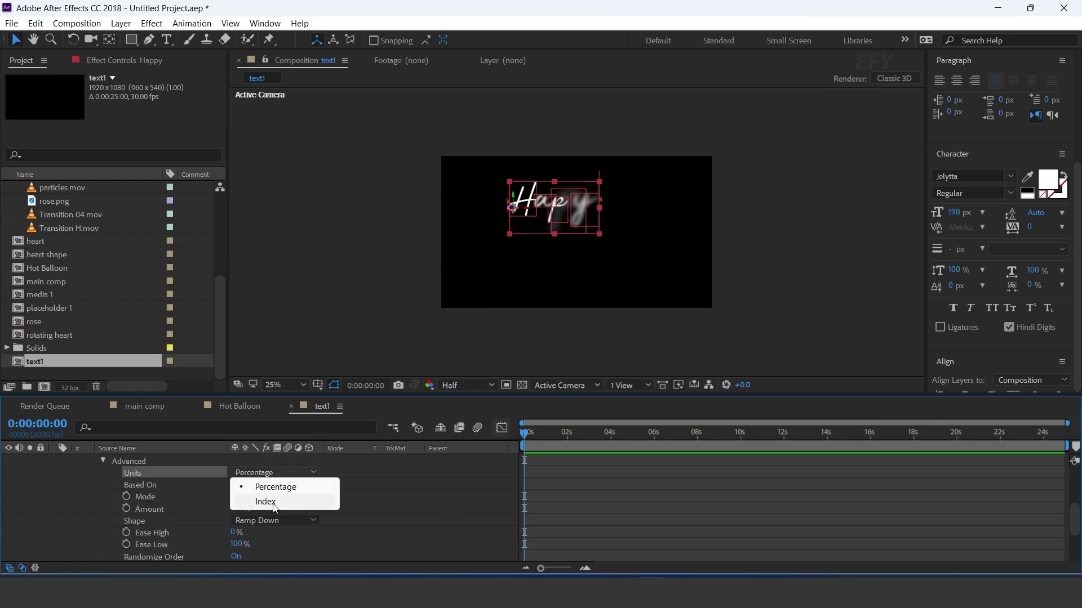
left_click(275, 502)
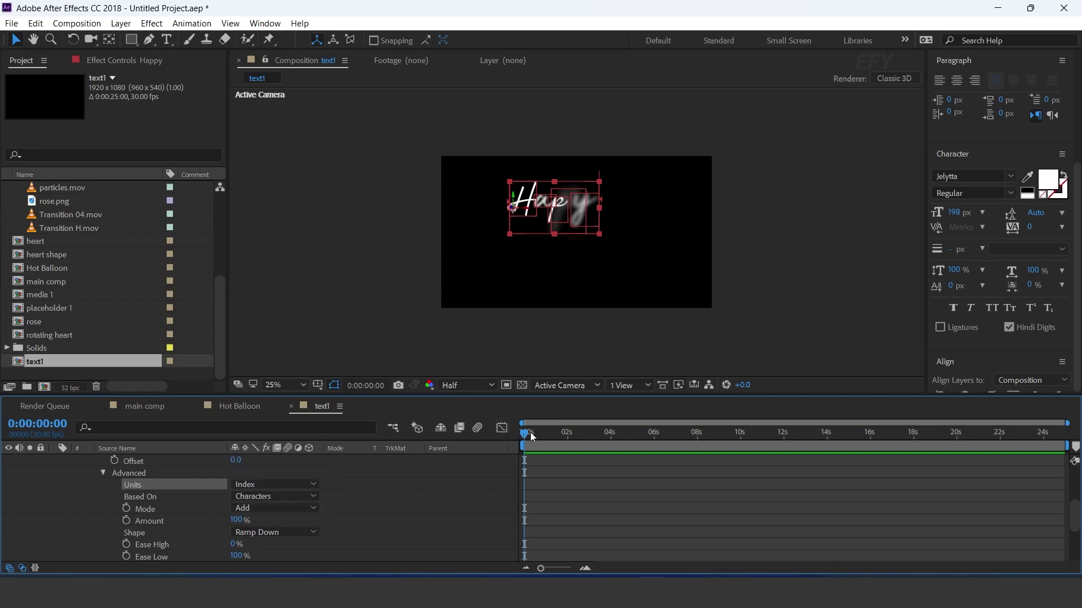
Set the range selector's End to 30 and add an Offset keyframe of 20 at 0:00:00:20
left_click_drag(530, 431, 538, 452)
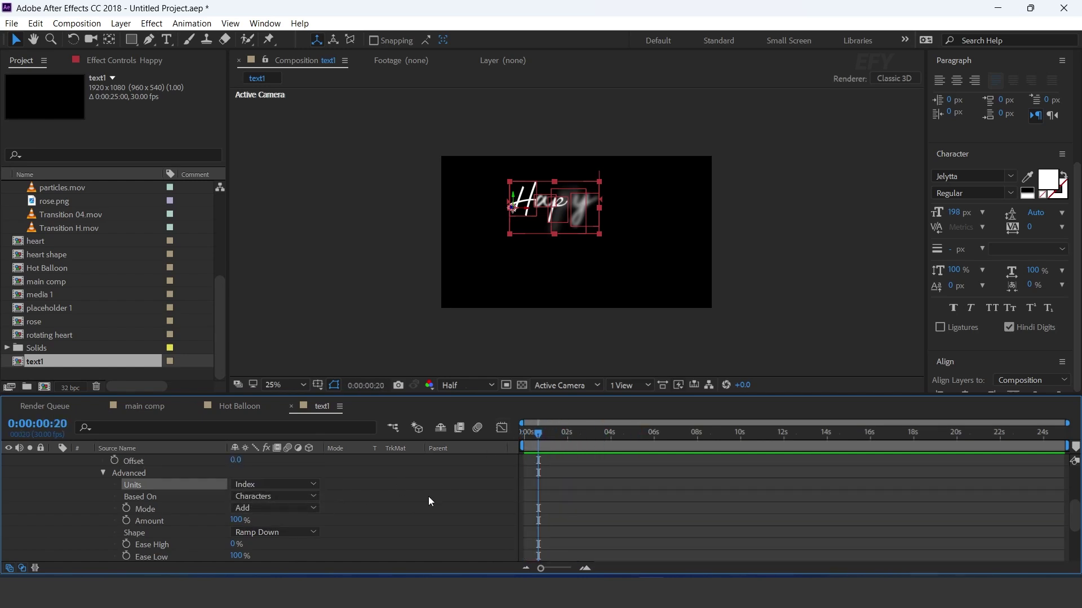
scroll(428, 498, "up", 2)
left_click(236, 519)
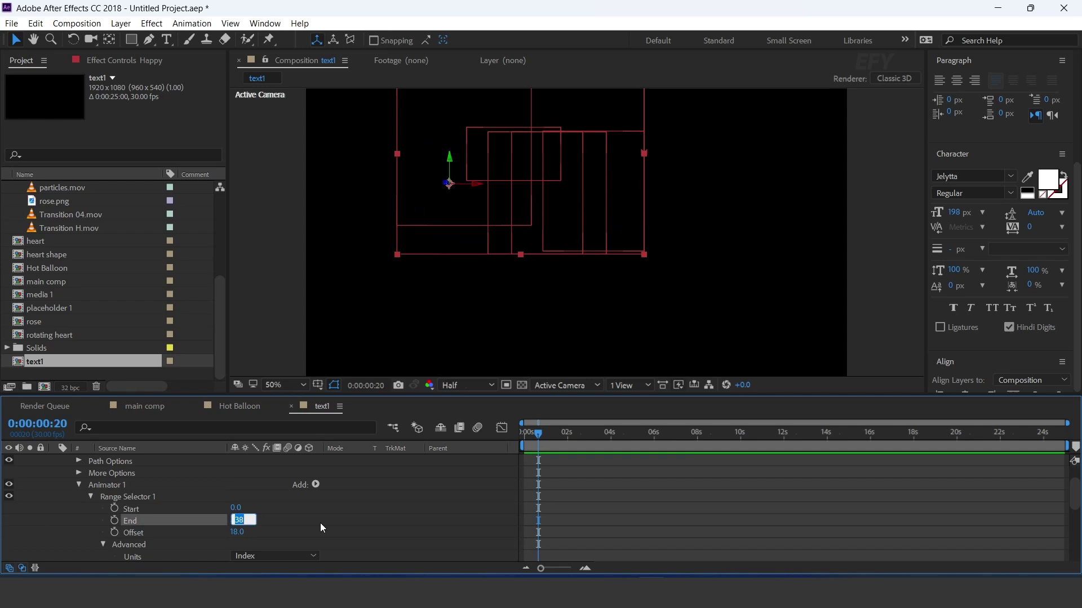
type("30")
key("Return")
type("20")
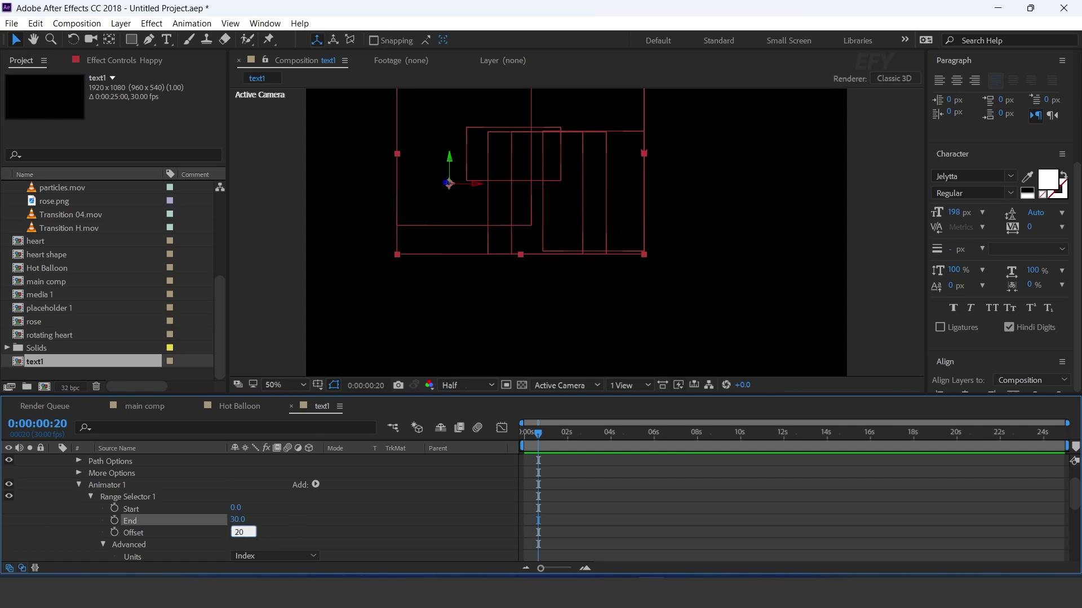
key("Return")
left_click(114, 532)
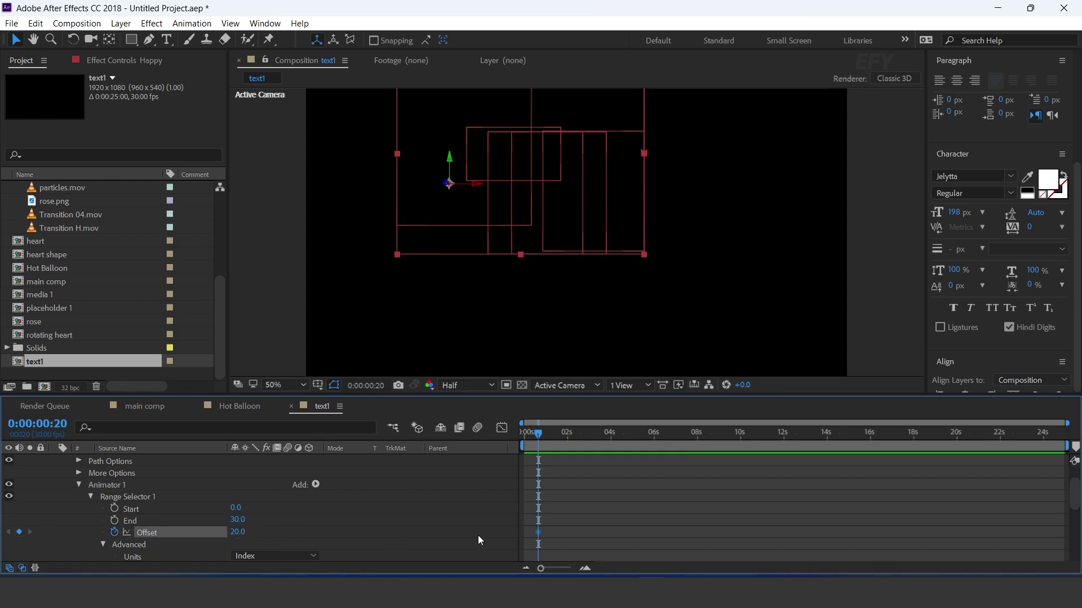
Add an Offset keyframe of -80 at 0:00:06:06
left_click_drag(540, 435, 657, 435)
left_click(237, 532)
type("-80")
key("Return")
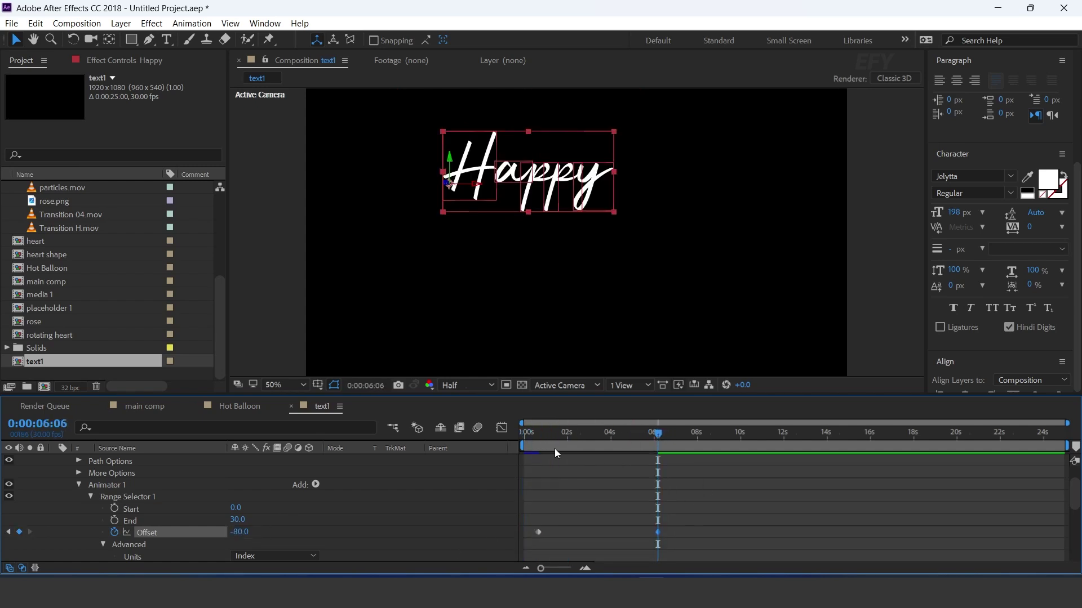
Preview the Happy text reveal from just before the first Offset keyframe
mouse_move(529, 440)
left_mouse_down()
mouse_move(580, 444)
mouse_move(536, 445)
left_mouse_up()
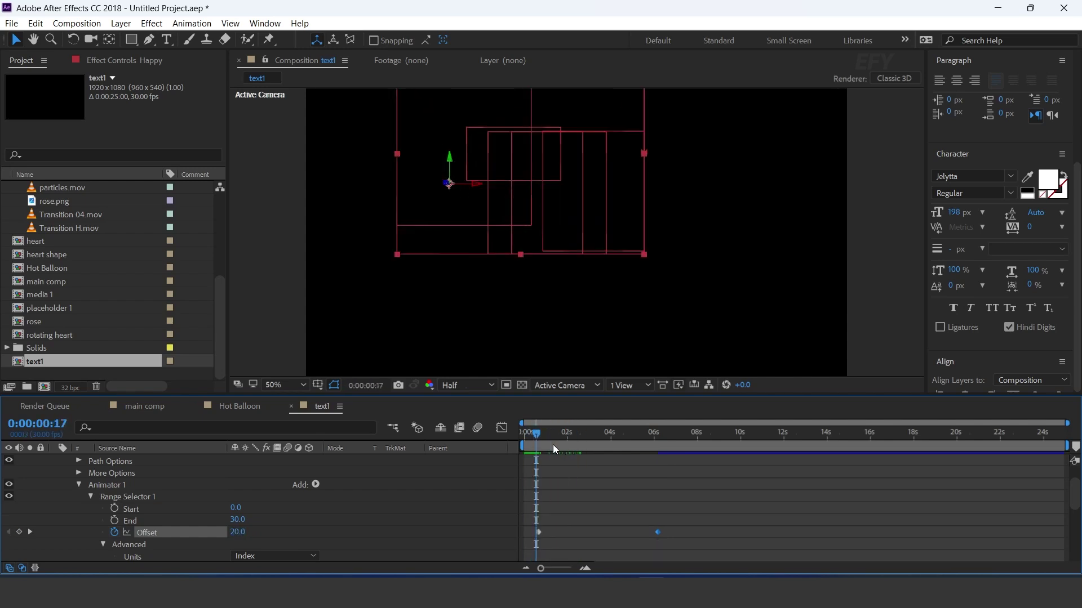
key("space")
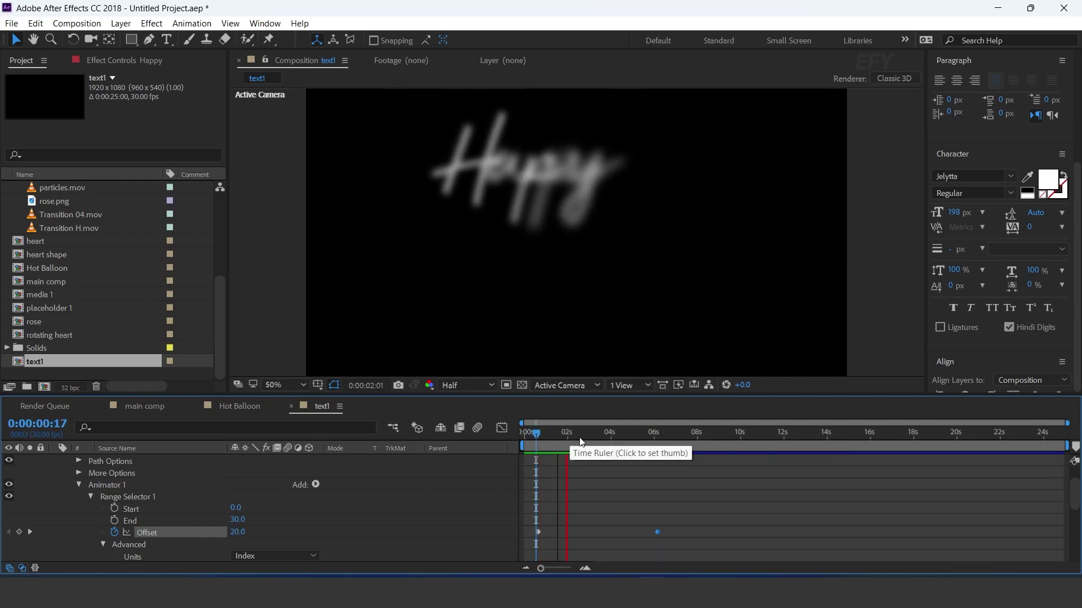
left_click_drag(581, 439, 657, 441)
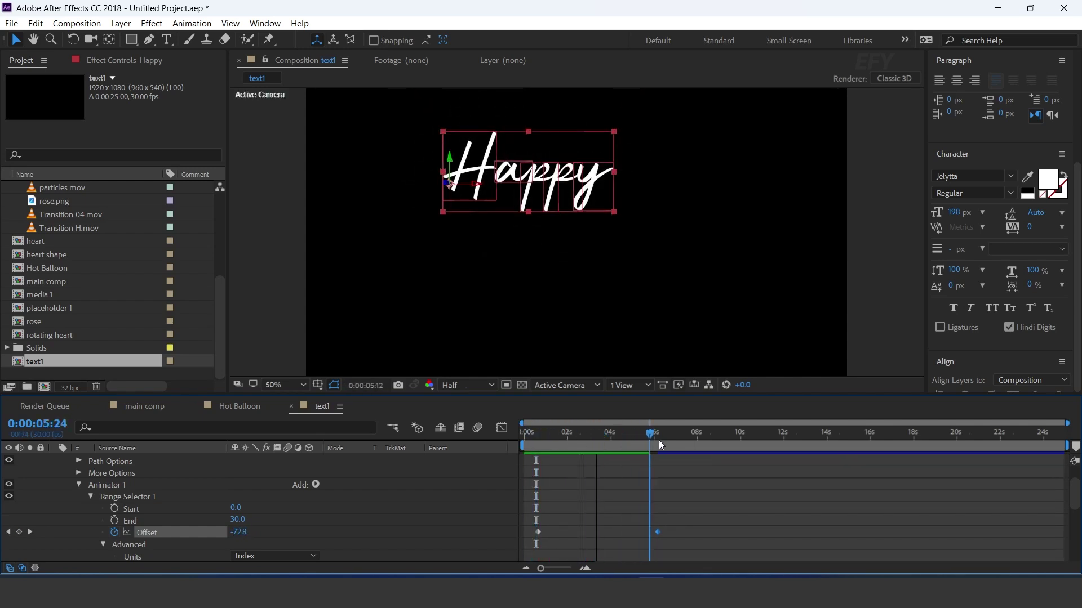
Apply Easy Ease to both Offset keyframes of the Happy layer
key("Home")
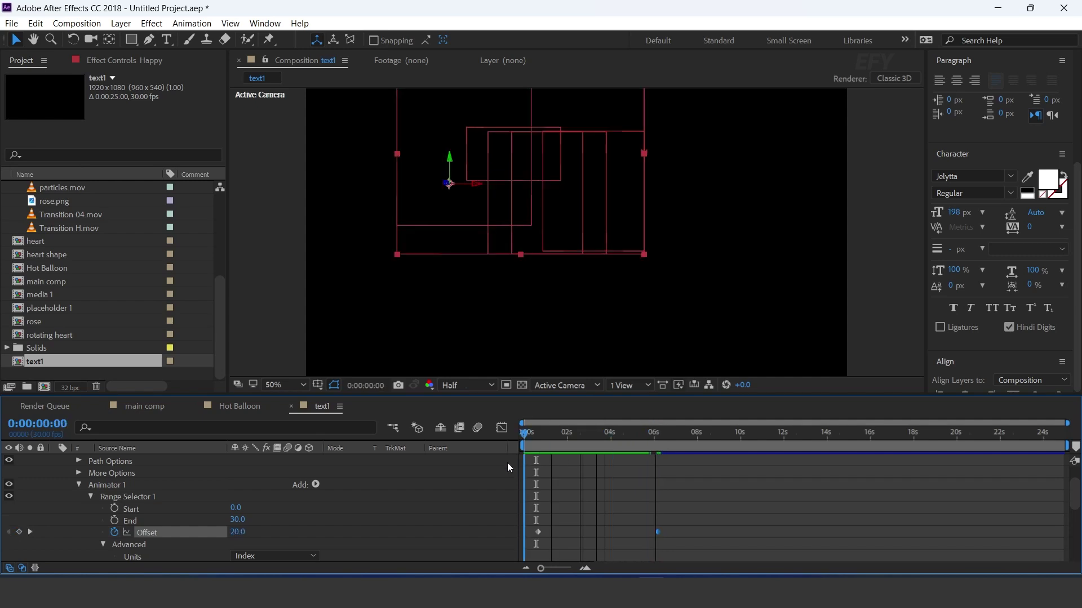
left_click_drag(749, 505, 533, 539)
right_click(656, 533)
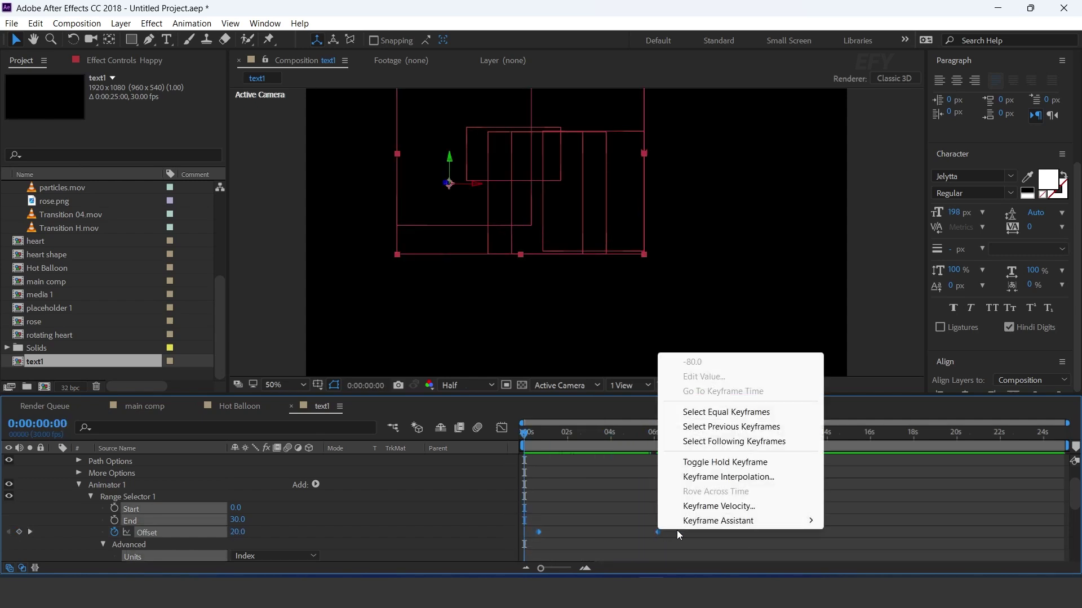
mouse_move(721, 519)
left_click(439, 417)
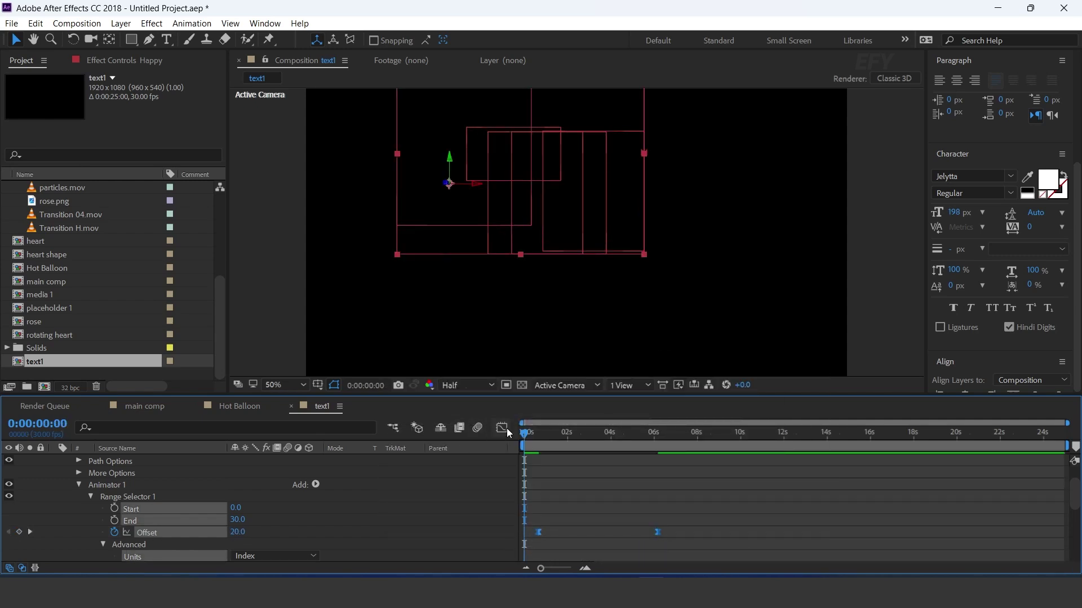
Shift the Offset keyframes so the first sits at 0:00:00:00 and the second at about 4 seconds
left_click_drag(724, 511, 605, 548)
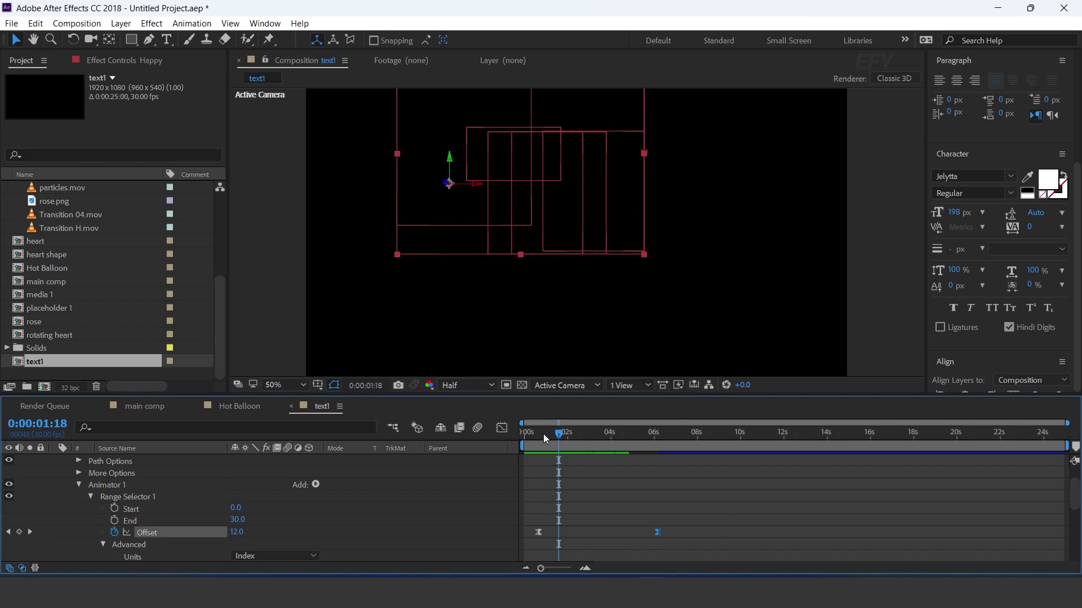
left_click(524, 434)
left_click_drag(724, 516, 534, 536)
left_click(617, 542)
left_click(642, 533)
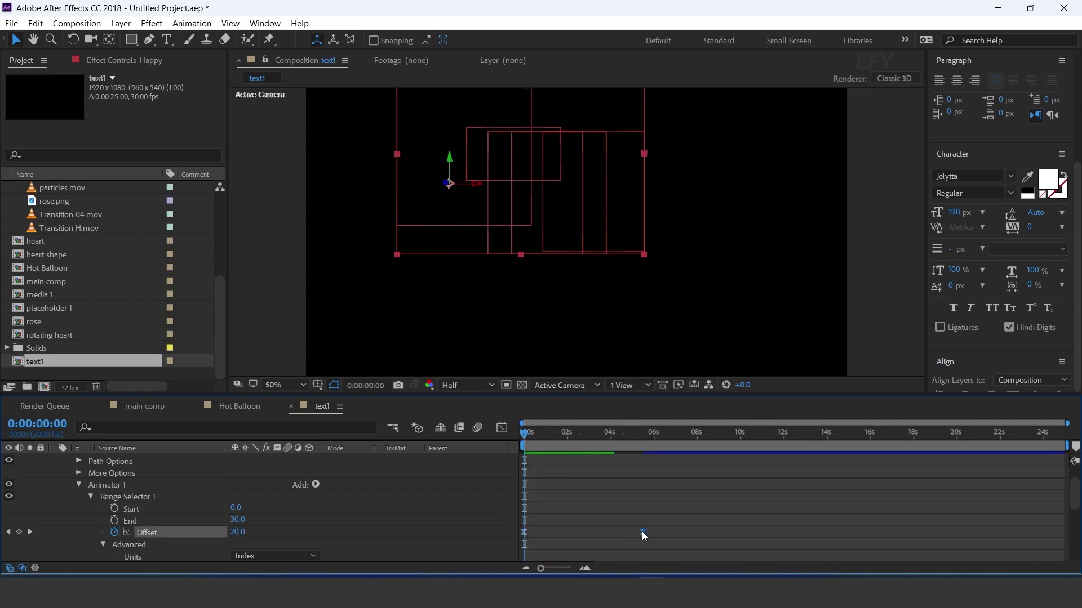
left_click_drag(612, 535, 609, 536)
Preview the retimed Happy text reveal from the start of the composition
key("space")
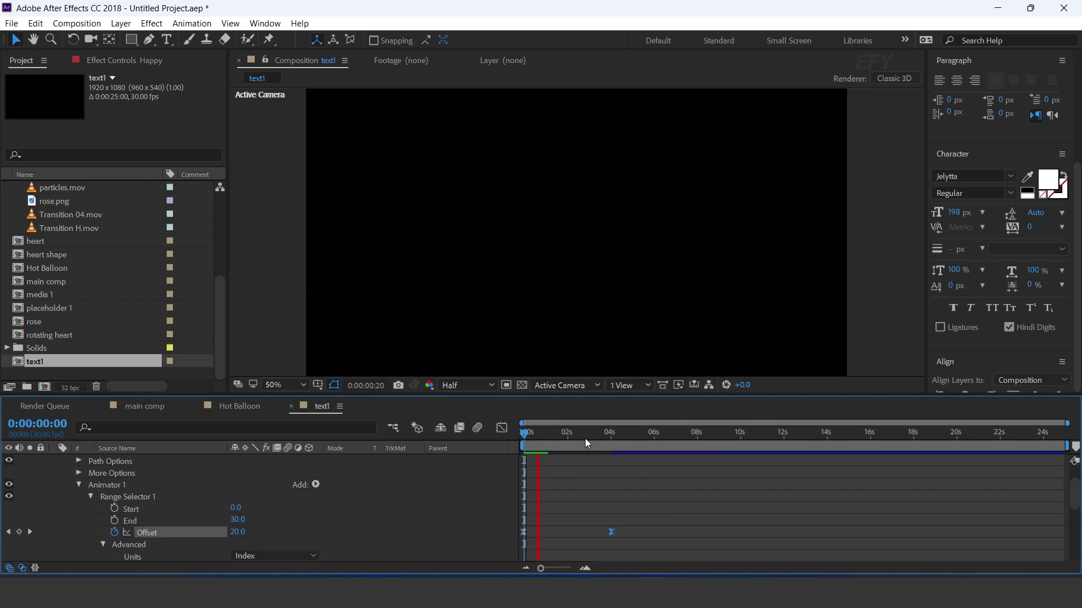
key("space")
left_click(524, 439)
key("space")
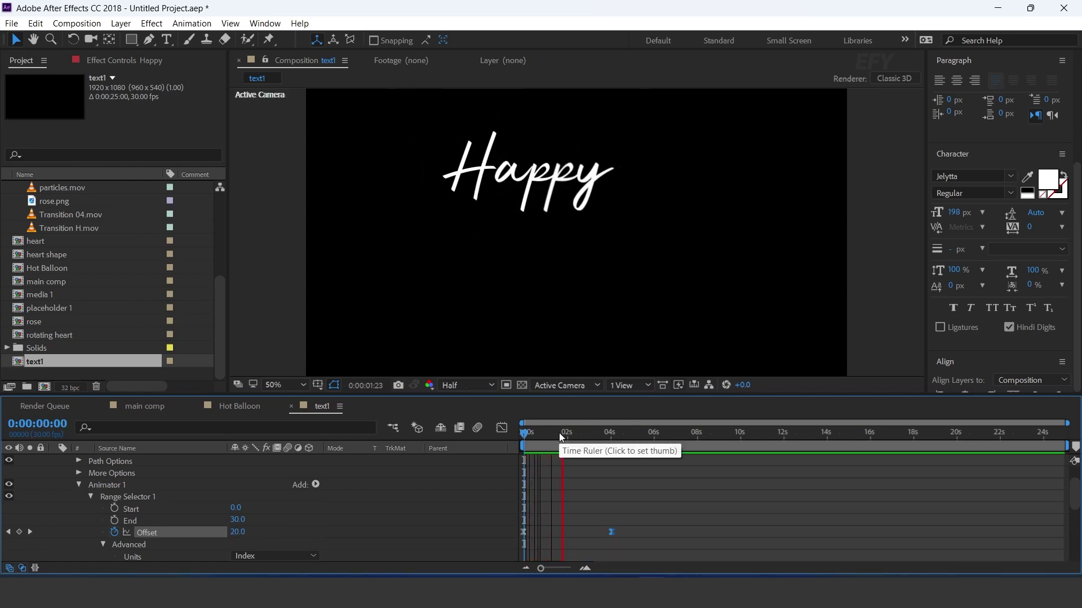
key("space")
mouse_move(571, 438)
left_mouse_down()
mouse_move(583, 433)
mouse_move(533, 433)
mouse_move(569, 439)
left_mouse_up()
Duplicate the Happy layer, place the copy below the original word and change its text to "Valentine"
scroll(116, 489, "up", 3)
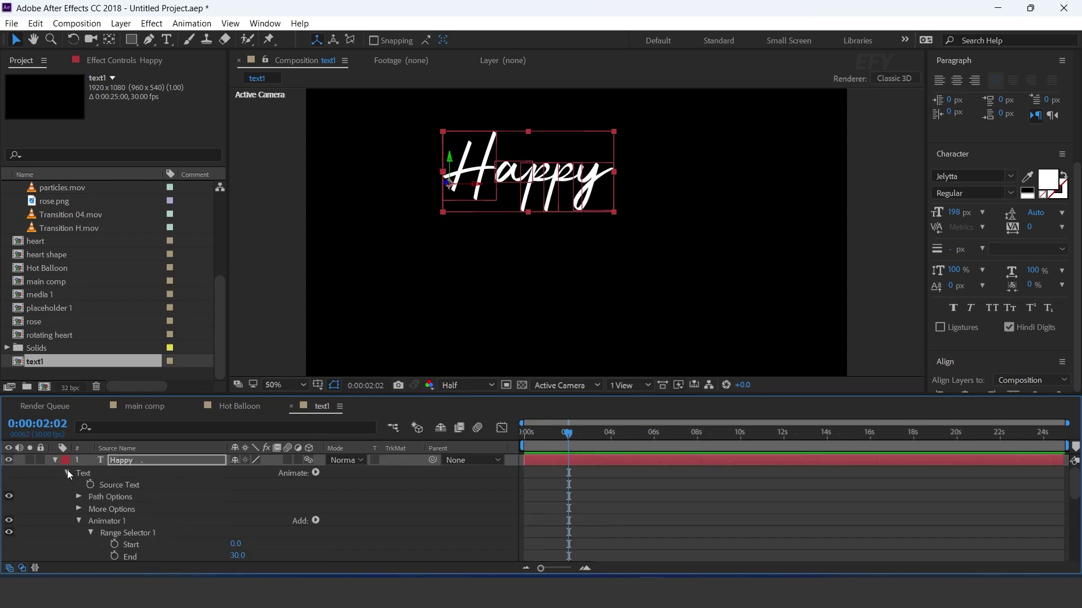
left_click(55, 460)
left_click(141, 459)
key("ctrl+d")
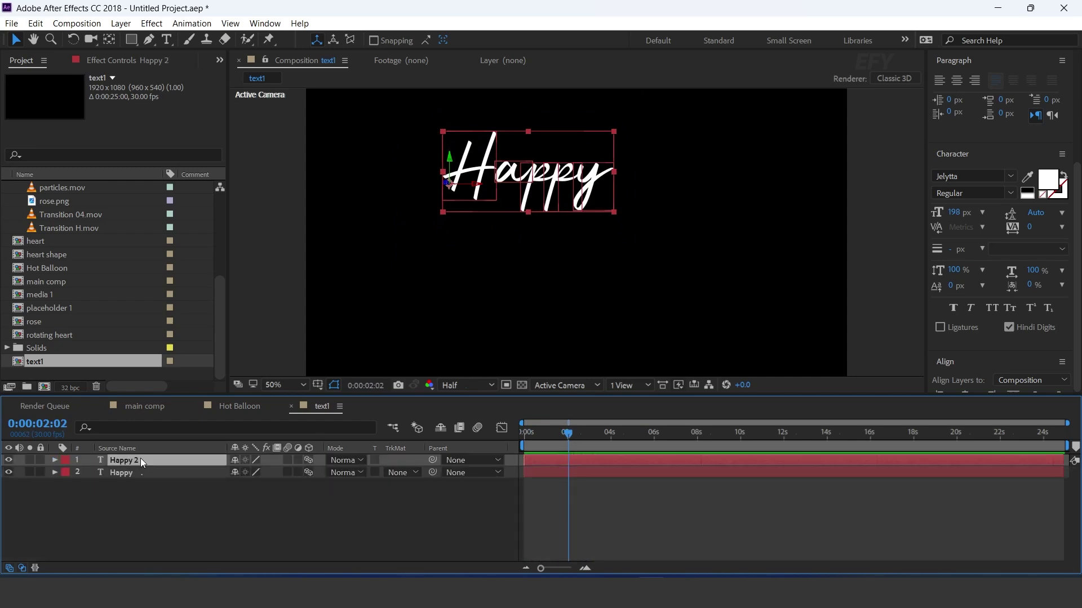
left_click_drag(553, 187, 598, 271)
double_click(598, 271)
type("Valentine")
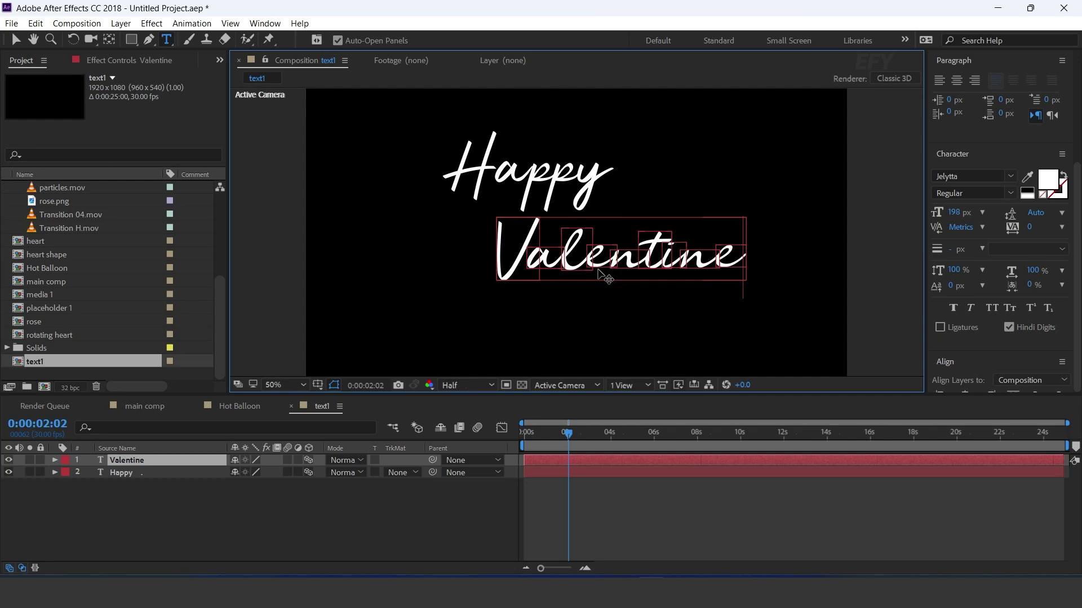
key("Escape")
Duplicate the Valentine layer, change the copy's text to "Day" and place it below the end of Valentine
left_click(135, 462)
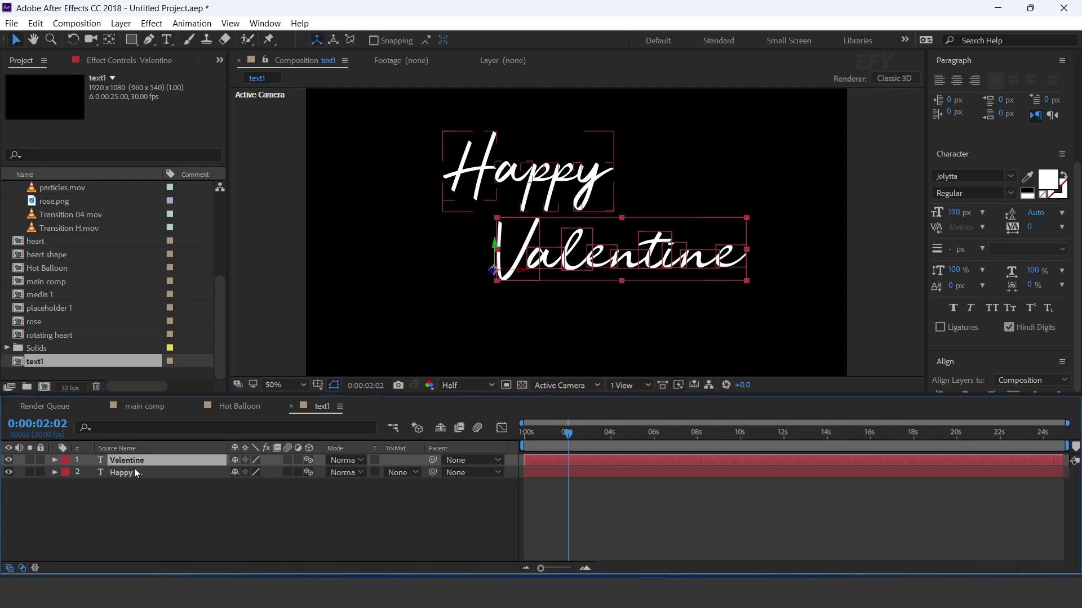
key("ctrl+d")
double_click(139, 461)
type("Day")
left_click(16, 39)
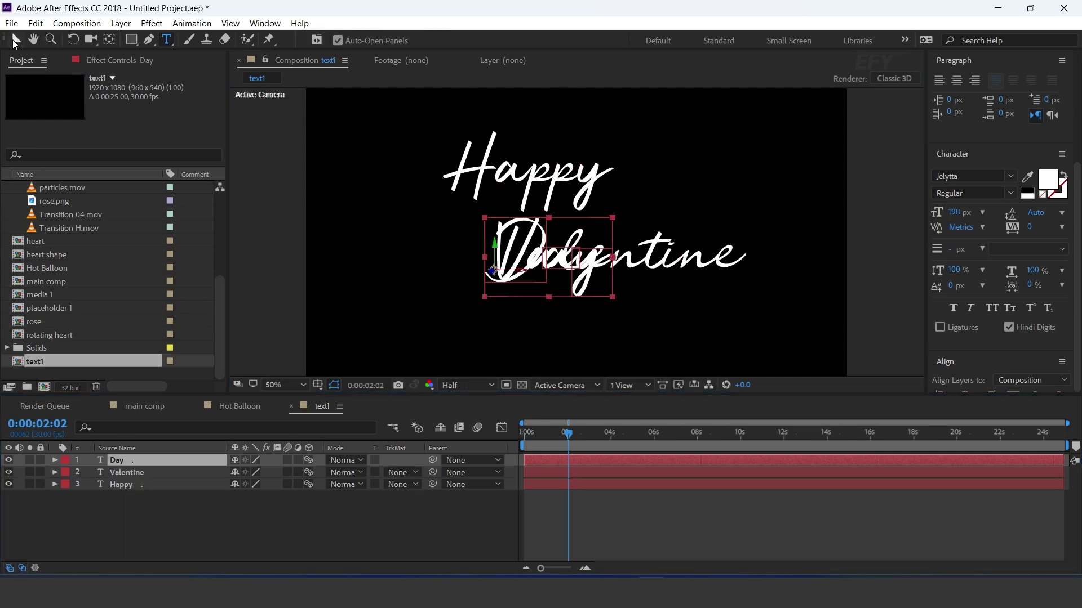
left_click_drag(549, 257, 728, 313)
Move the Happy, Valentine and Day layers together so the title is centered in the frame
scroll(676, 276, "down", 2)
left_click_drag(471, 162, 703, 332)
left_click_drag(674, 279, 665, 274)
left_click(822, 249)
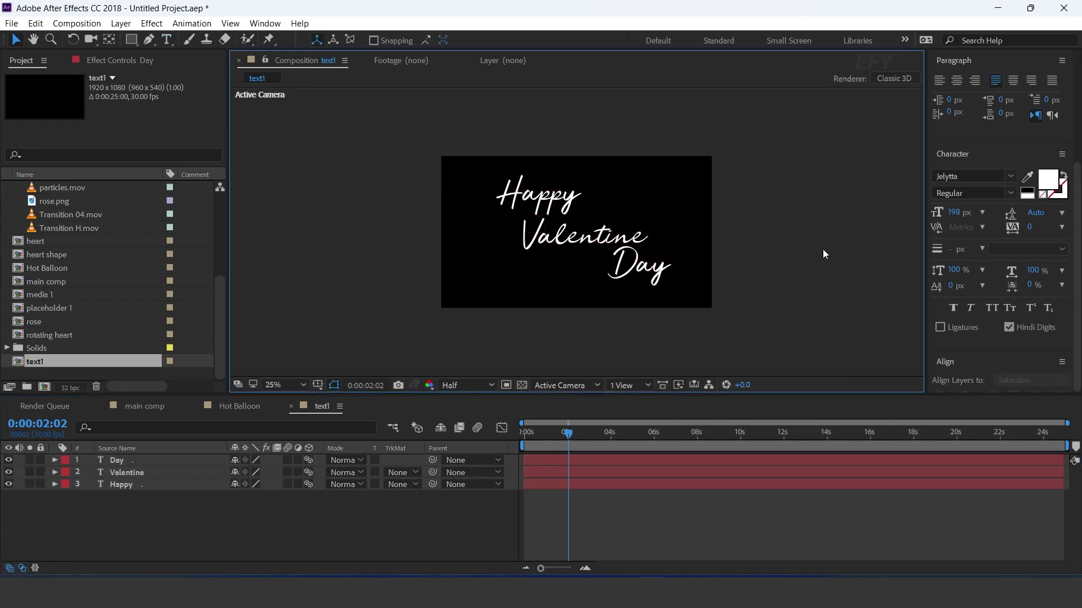
Preview the three-line title animation from the start of the text1 composition
left_click(519, 434)
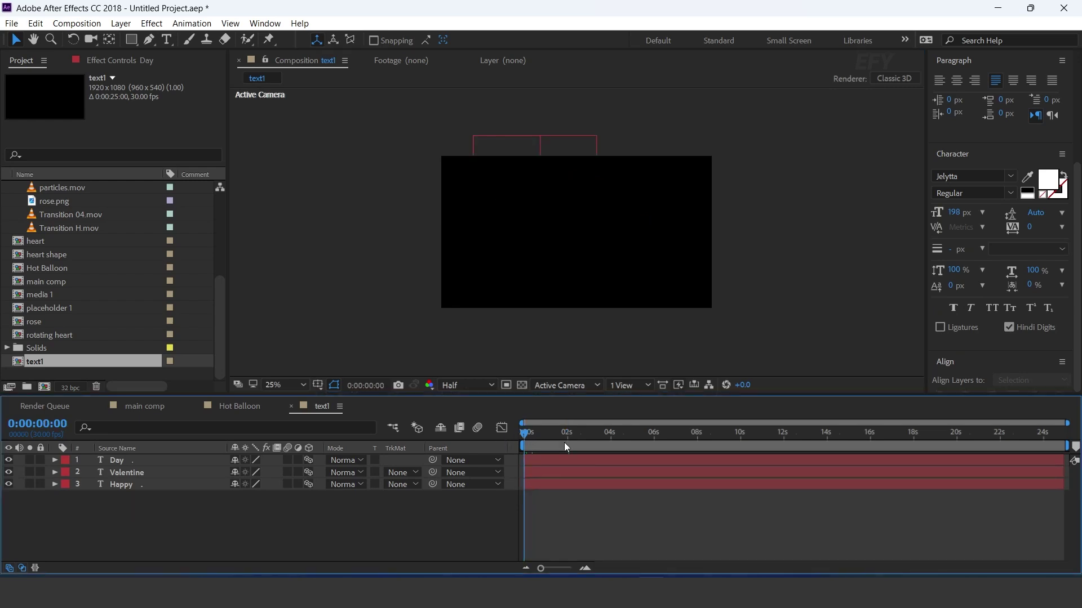
key("space")
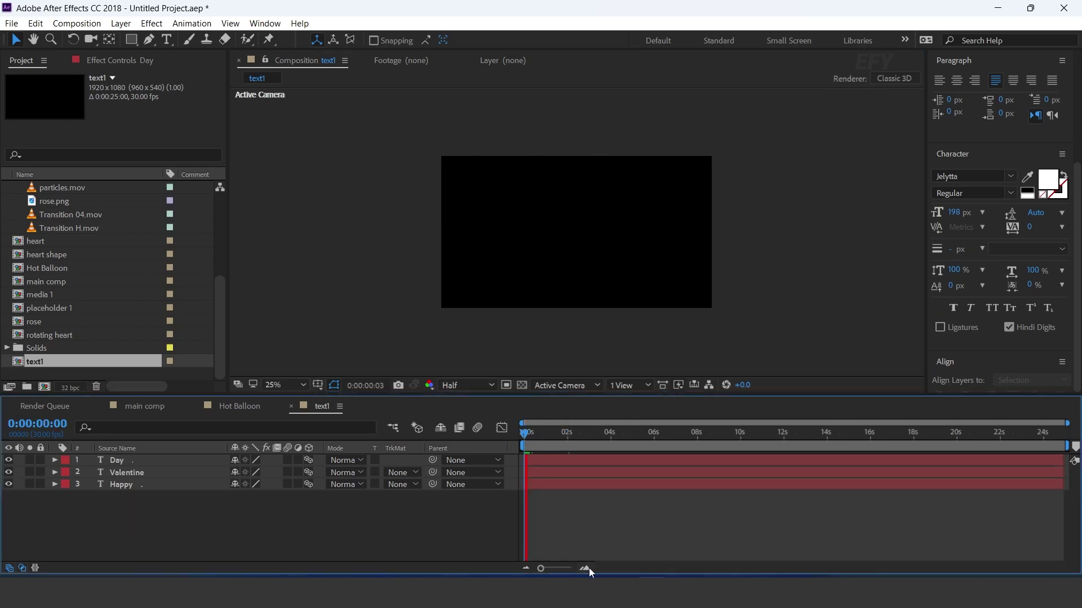
left_click(588, 568)
left_click(588, 568)
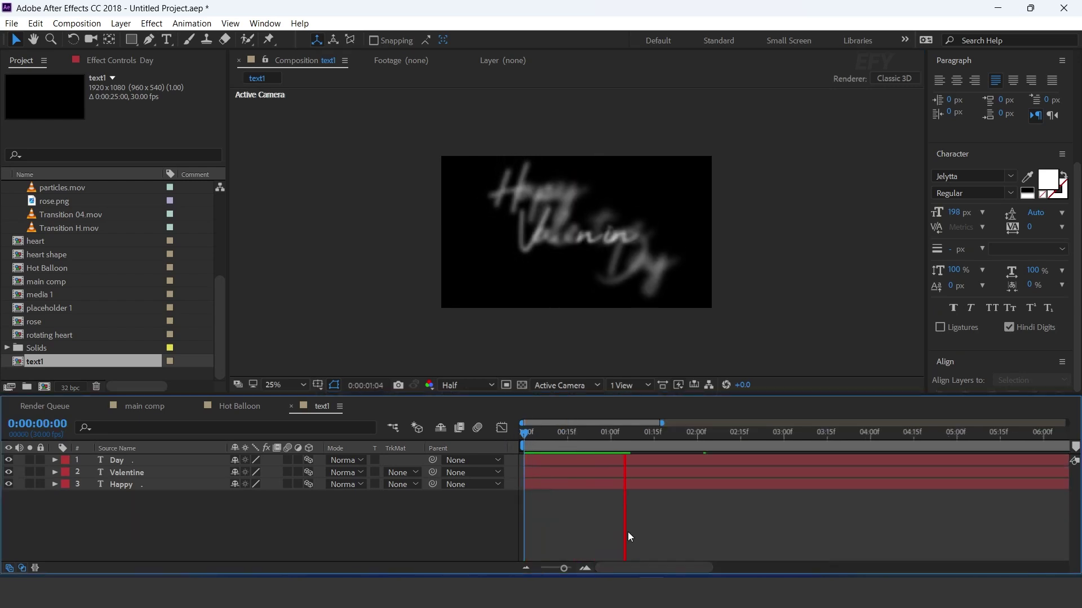
Add the text1 composition to main comp as the top layer
left_click_drag(545, 434, 614, 438)
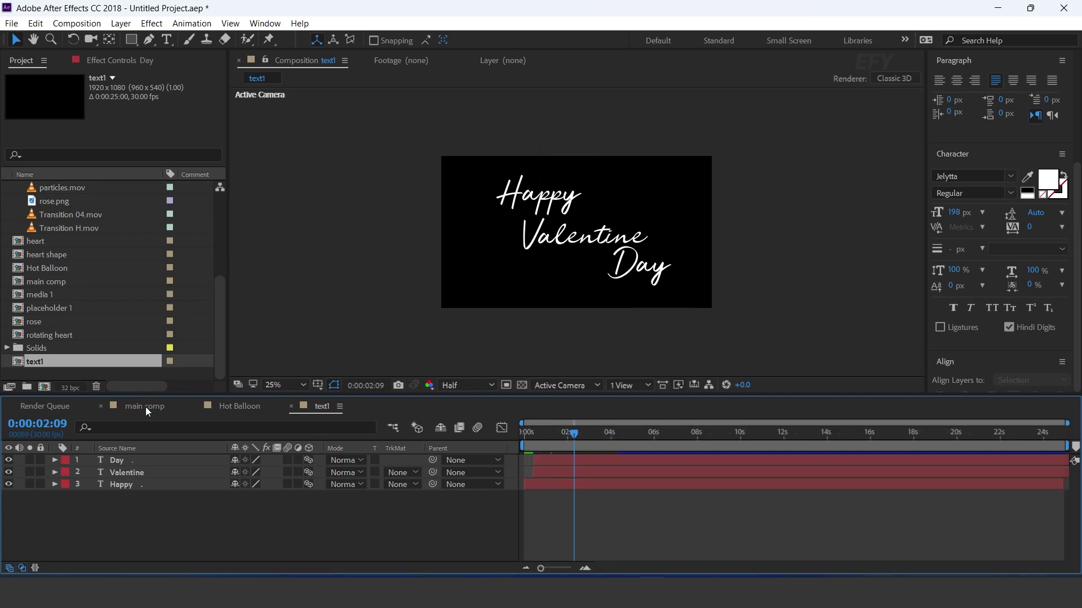
left_click(145, 407)
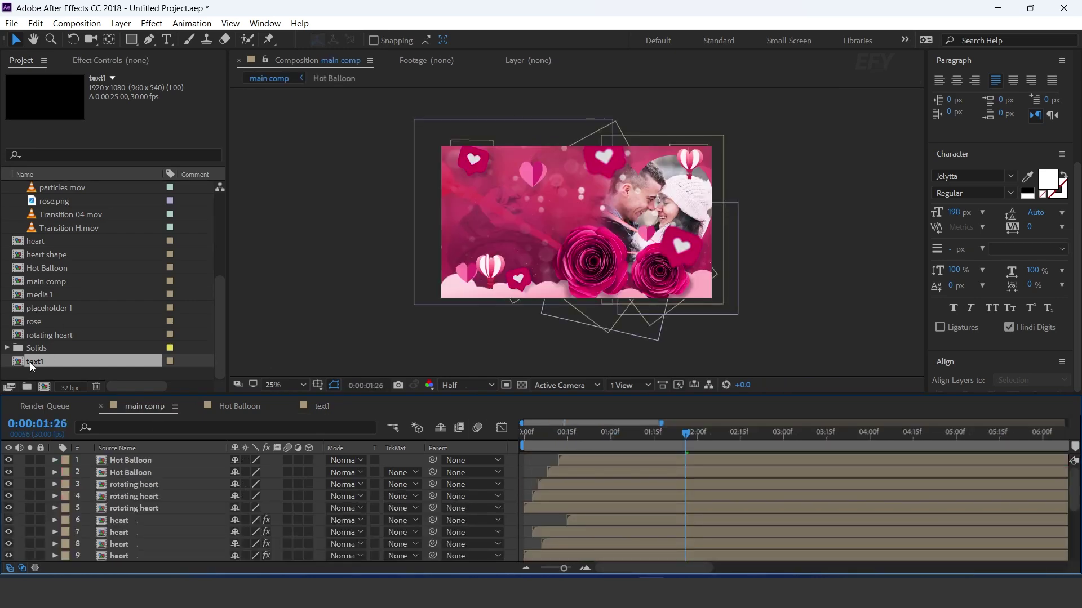
left_click_drag(29, 363, 171, 465)
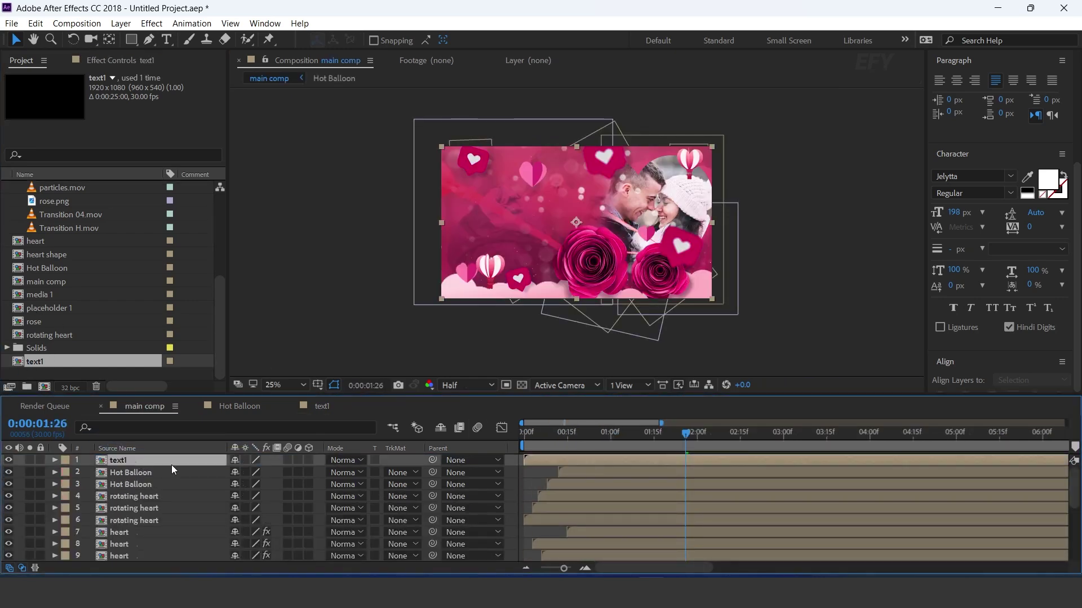
Scale the text1 layer to 57% and position the title in the empty area beside the couple's photo
key("s")
left_click_drag(281, 476, 256, 472)
left_click_drag(257, 472, 246, 472)
left_click_drag(498, 231, 495, 230)
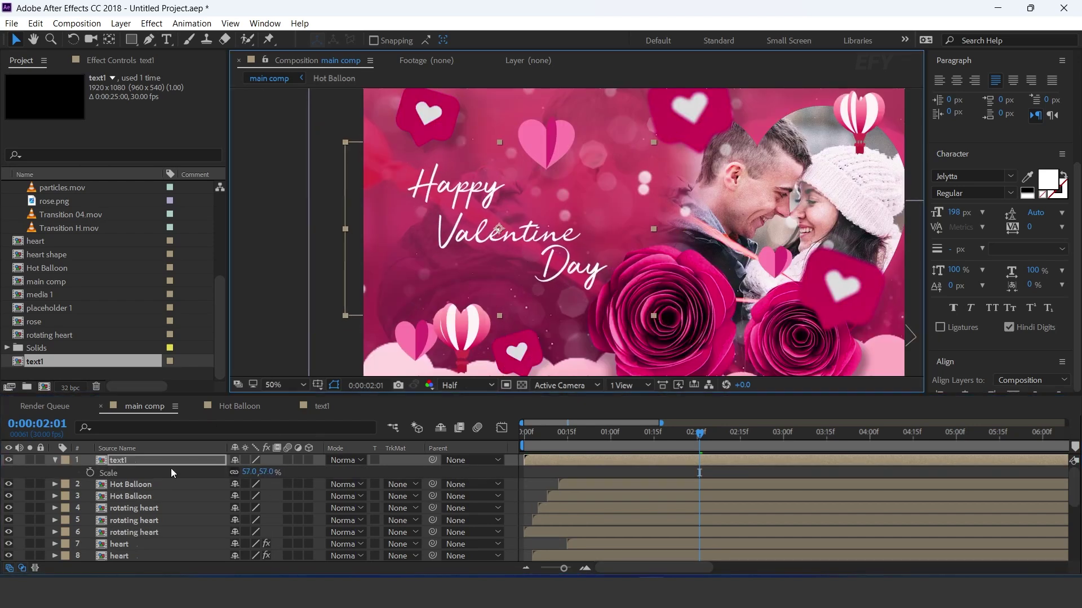
Apply a Drop Shadow effect to the text1 layer with 30% opacity, distance 17 and softness 30
left_click(170, 459)
key("ctrl+space")
type("drop")
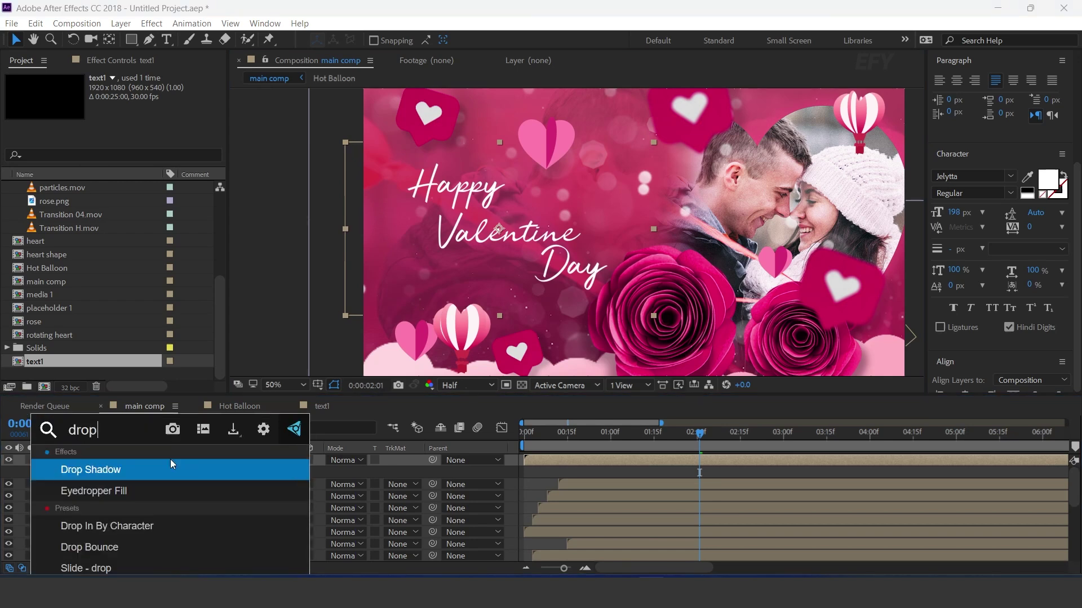
key("Return")
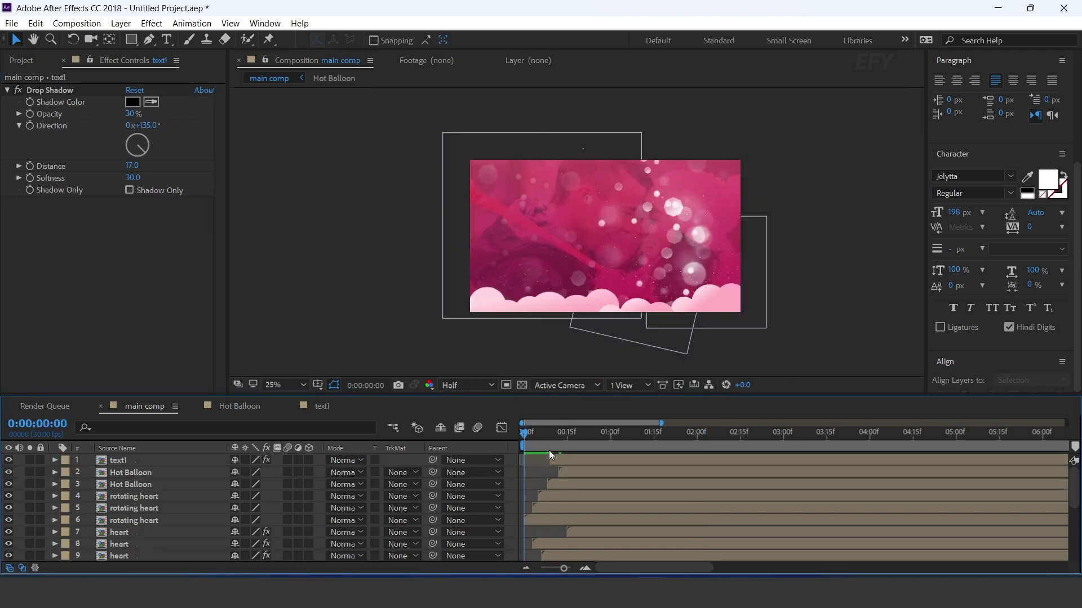
Preview main comp from the start to check the title's timing against the hearts and balloons
key("space")
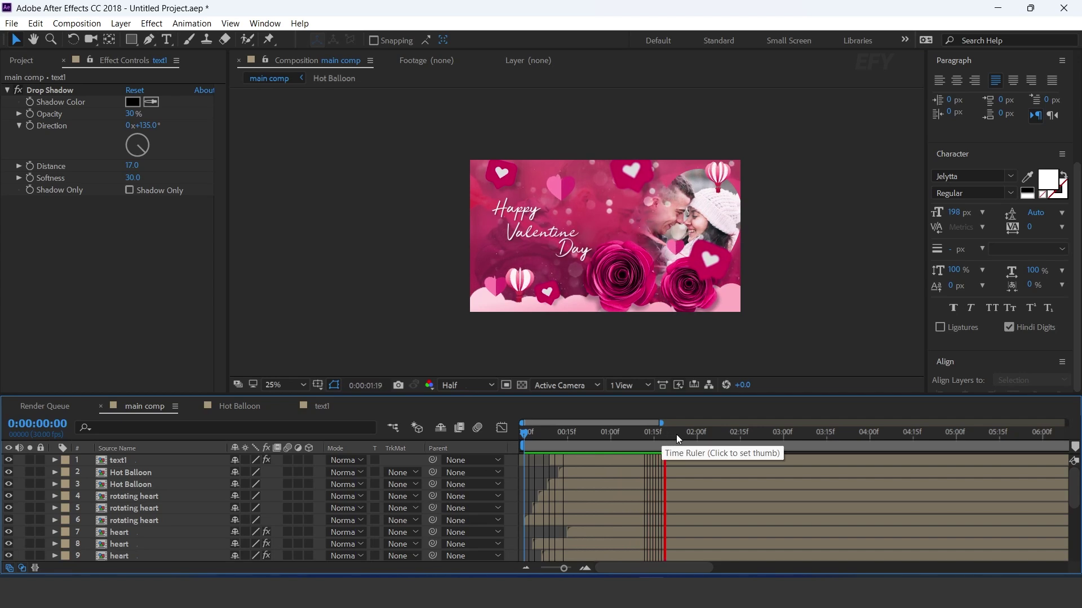
key("space")
key("space")
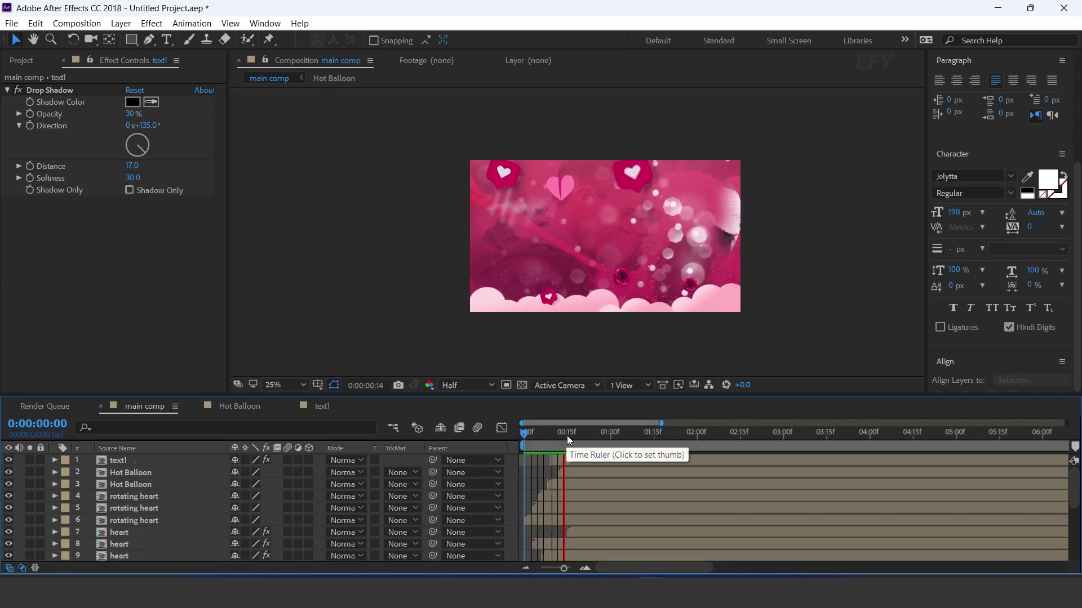
left_click_drag(567, 435, 667, 437)
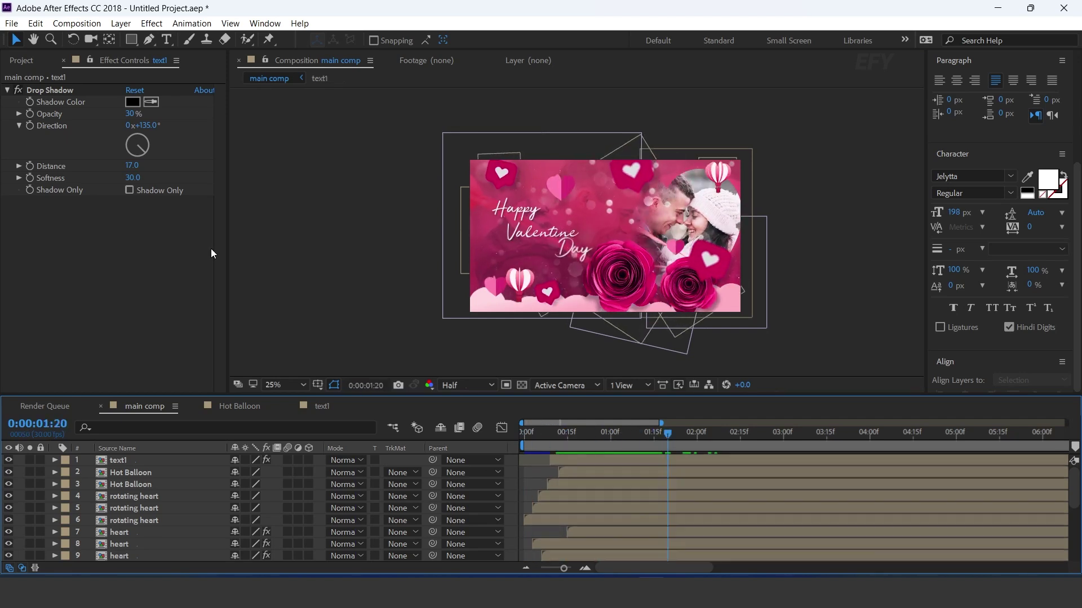
Add LEAK.mp4 above all layers of main comp, set its blending mode to Screen and preview it
left_click(22, 60)
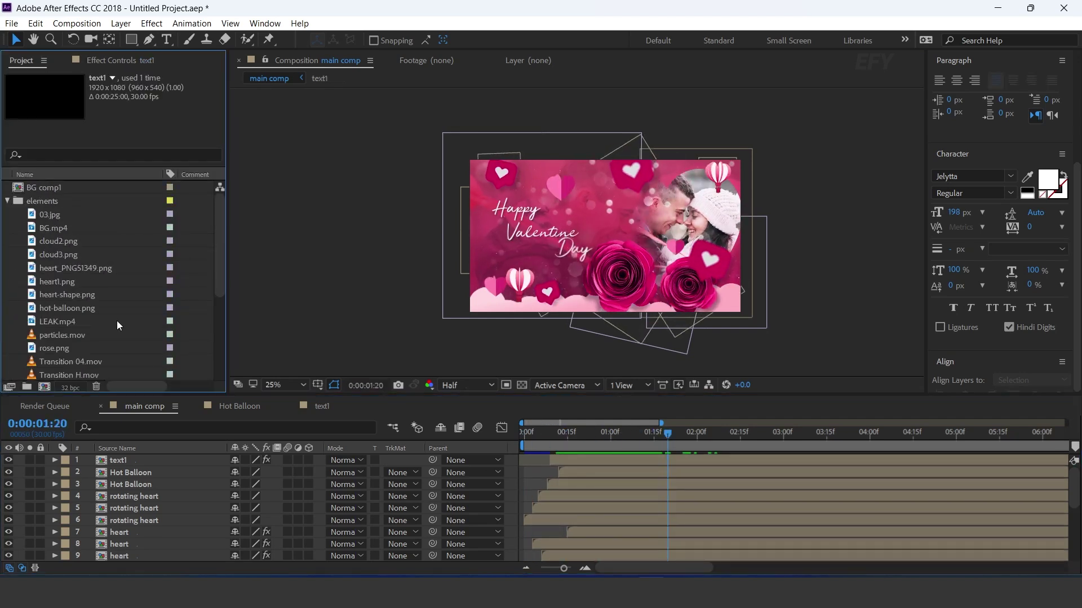
left_click(63, 323)
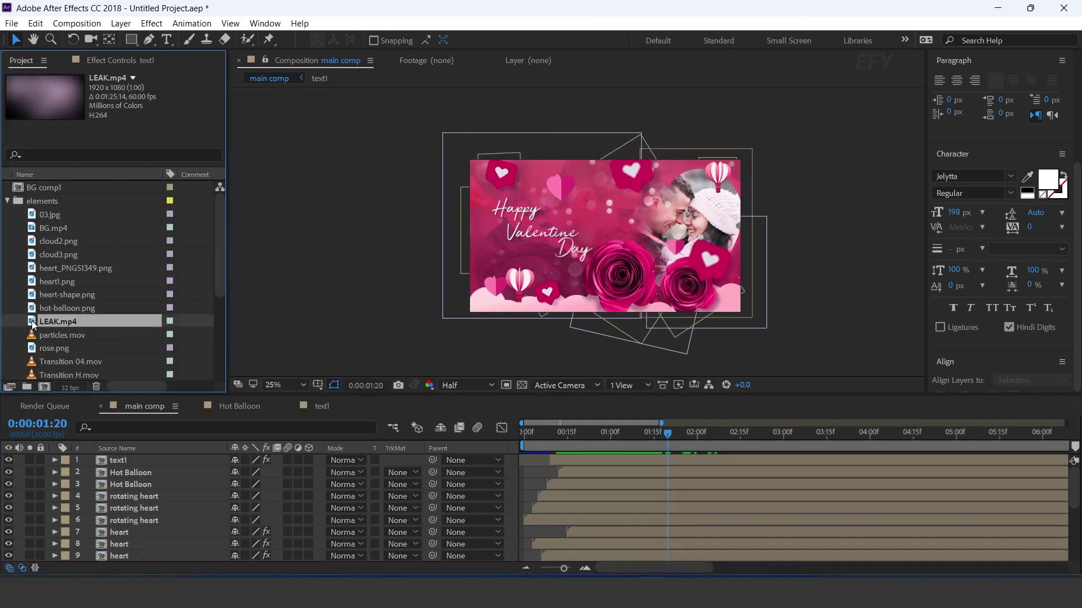
left_click_drag(137, 458, 335, 459)
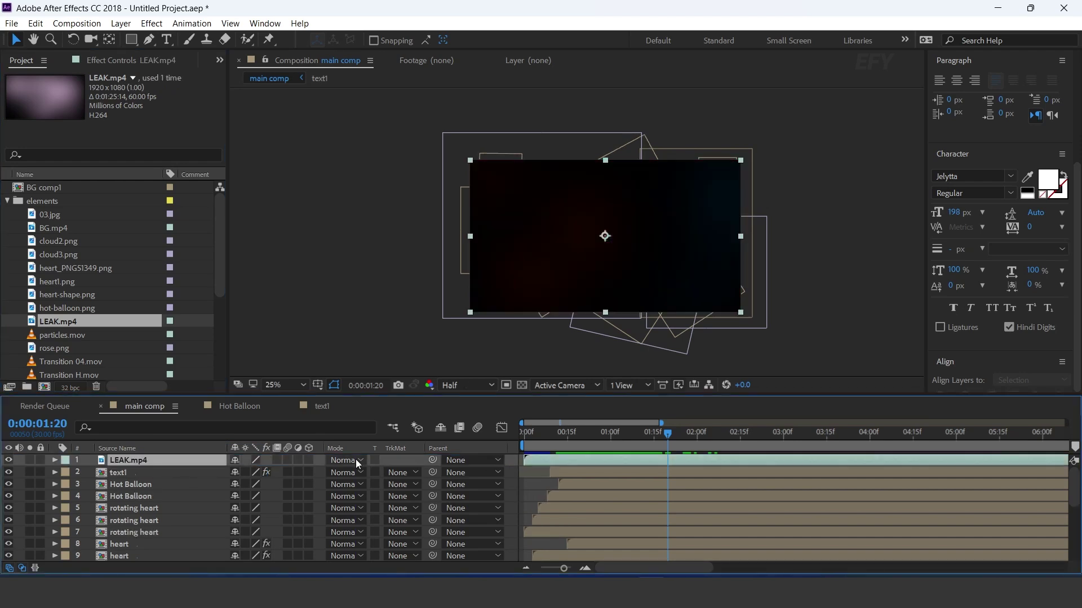
left_click(356, 459)
left_click(398, 228)
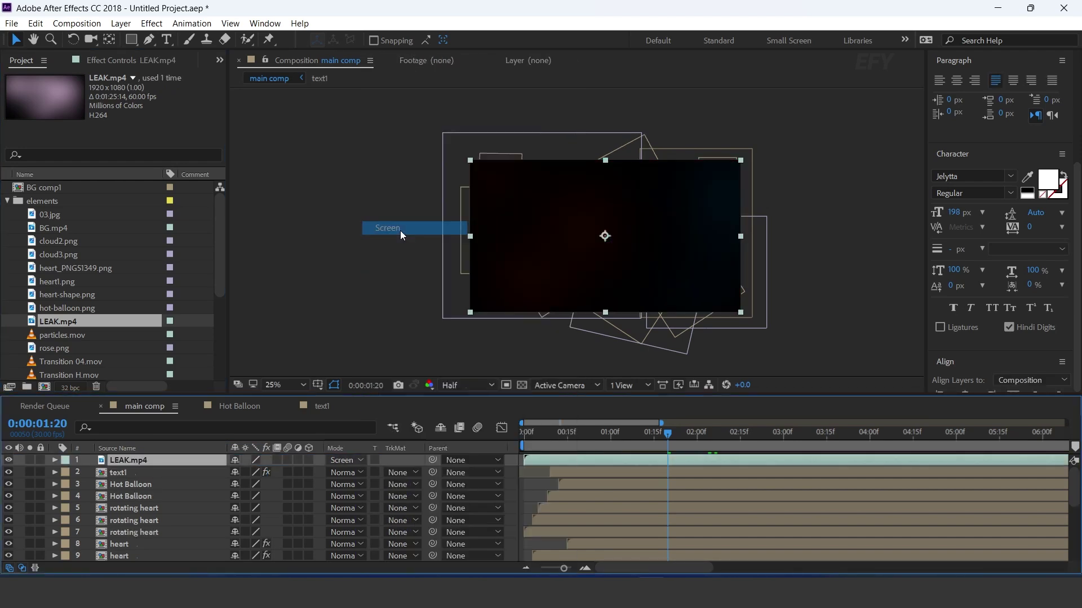
key("space")
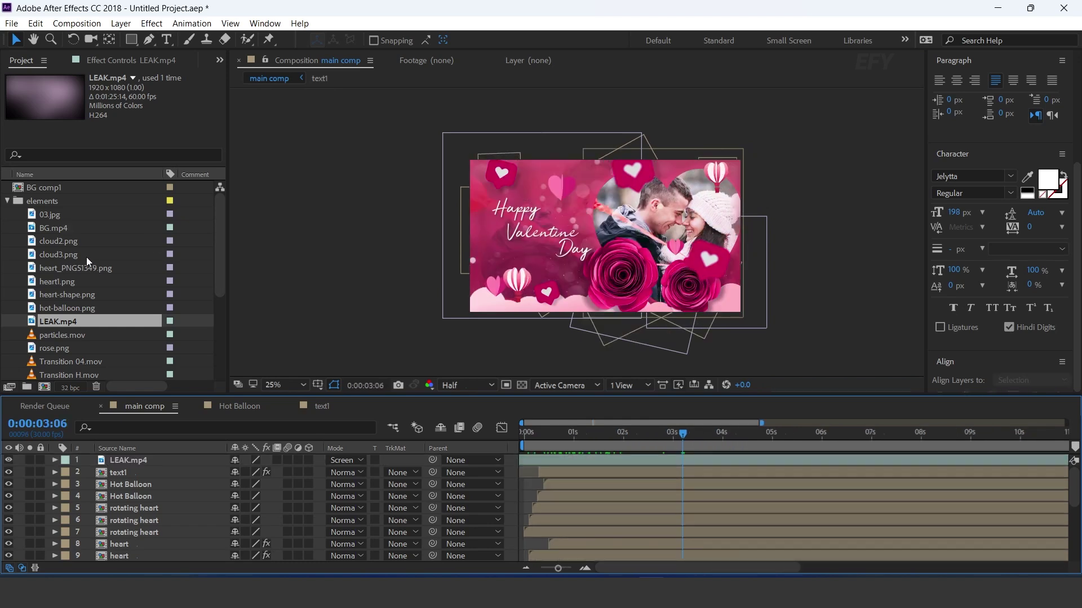
Add particles.mov above the LEAK.mp4 layer, set its blending mode to Screen and check the particles over the scene
scroll(79, 337, "down", 1)
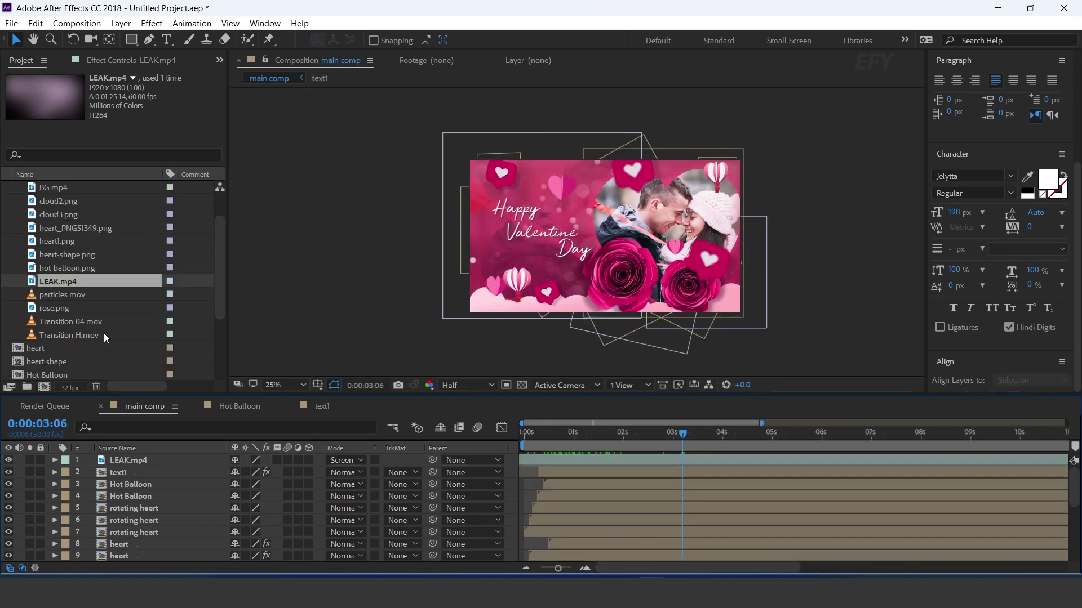
left_click(63, 293)
left_click_drag(32, 296, 158, 458)
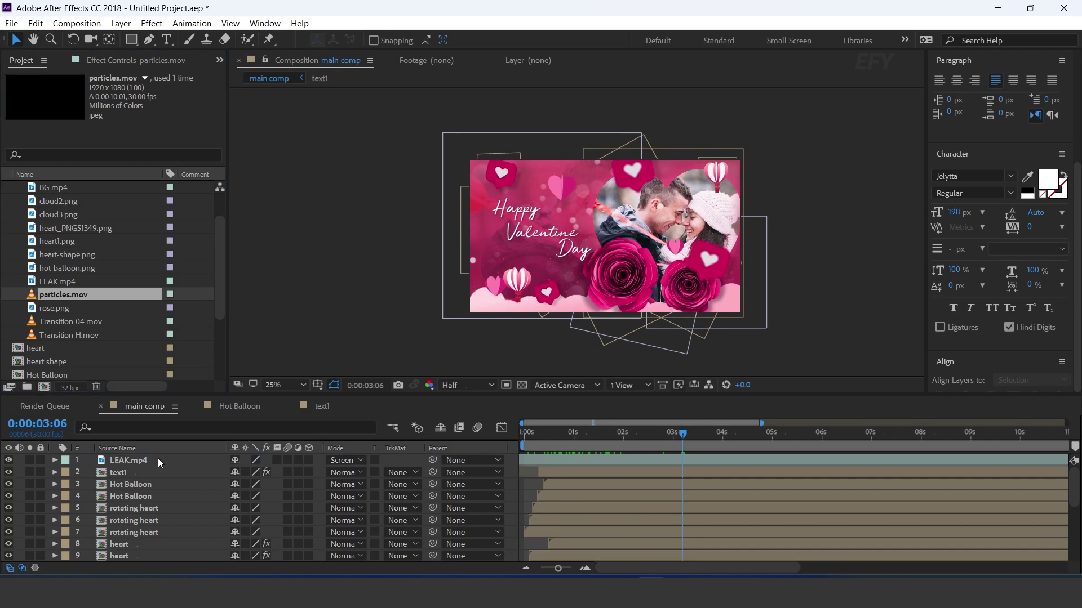
left_click(352, 460)
left_click(388, 229)
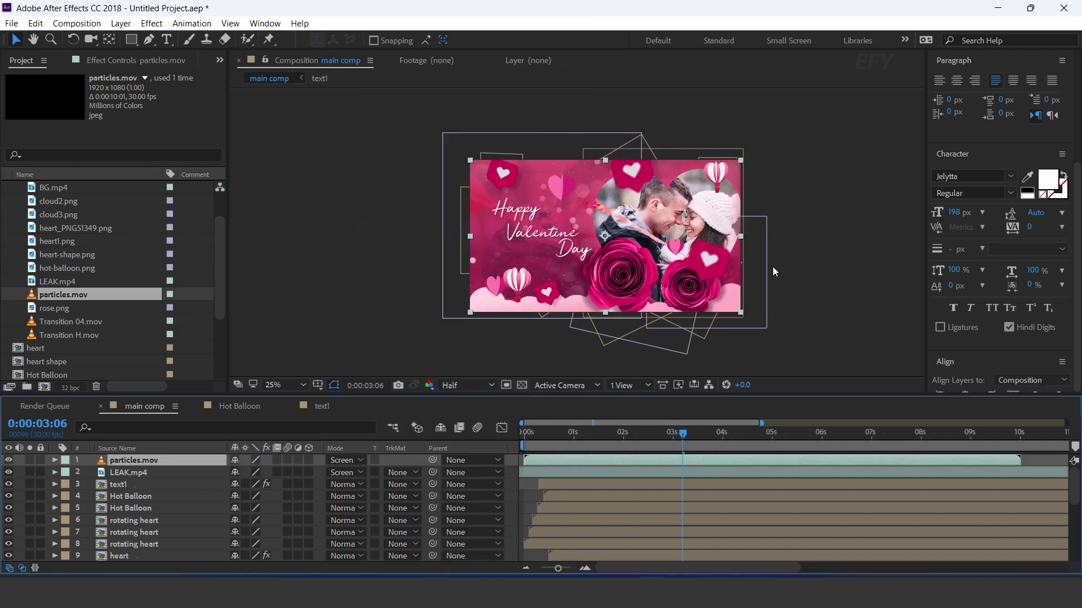
key("period")
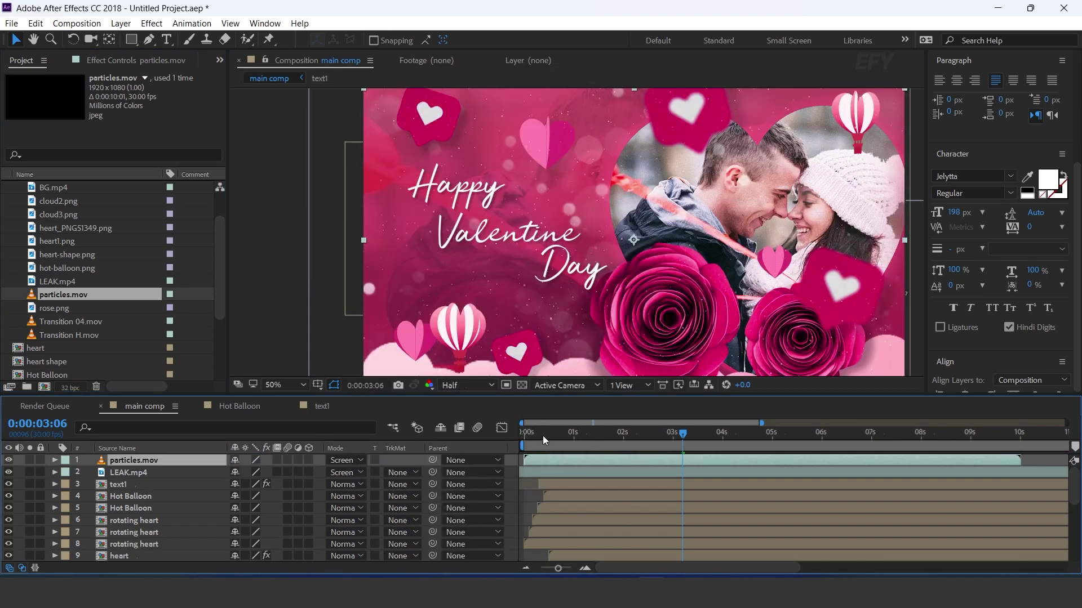
left_click_drag(543, 435, 707, 440)
key("comma")
Create an adjustment layer on top, apply a Curves effect and shape the RGB curve into a gentle S for more contrast
right_click(512, 460)
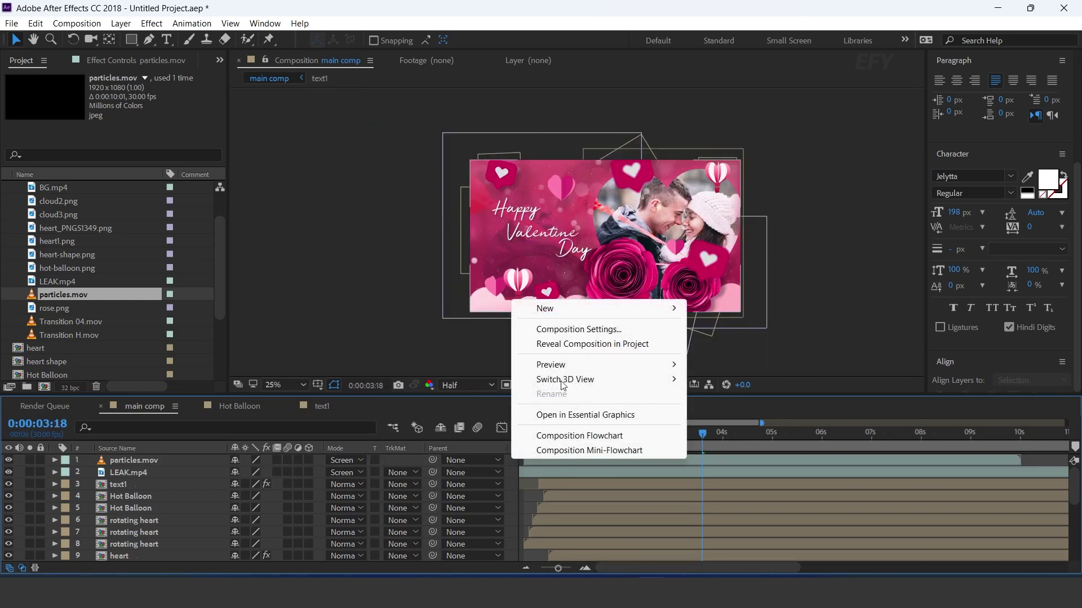
mouse_move(554, 314)
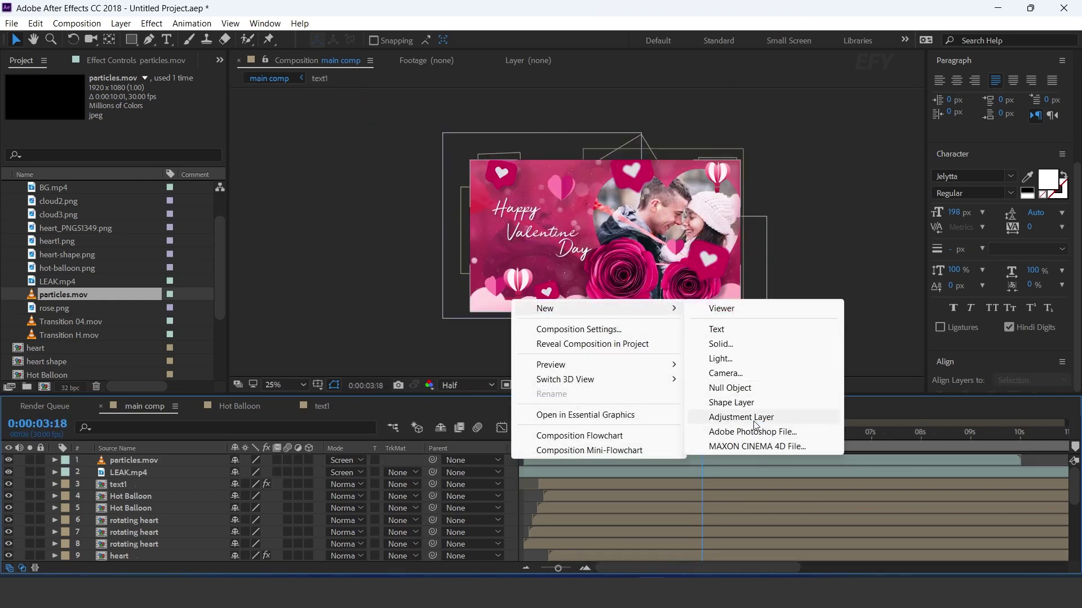
left_click(740, 417)
key("ctrl+space")
type("cu")
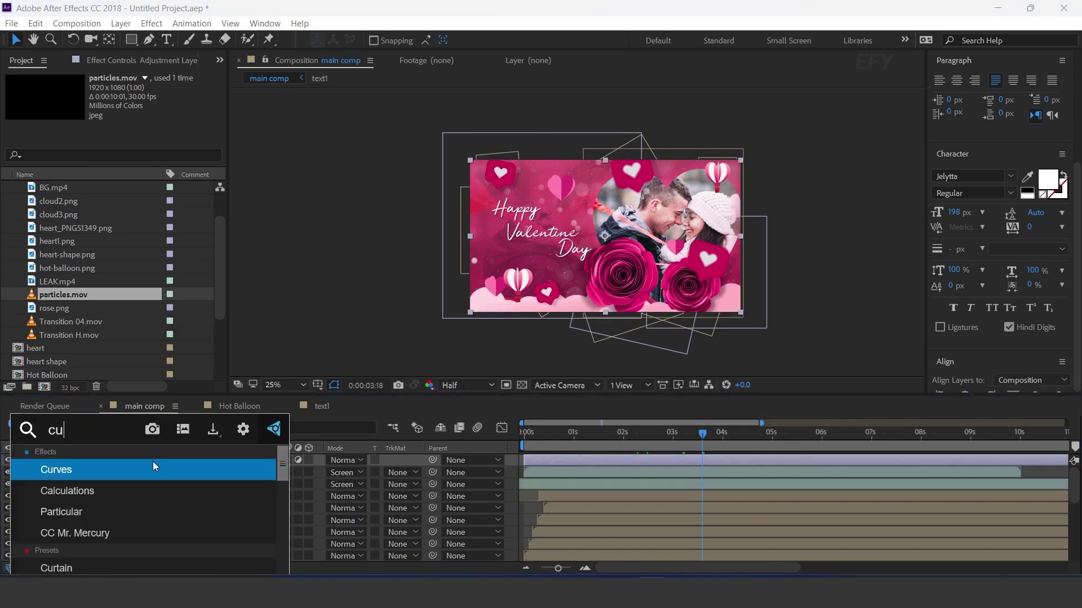
key("Return")
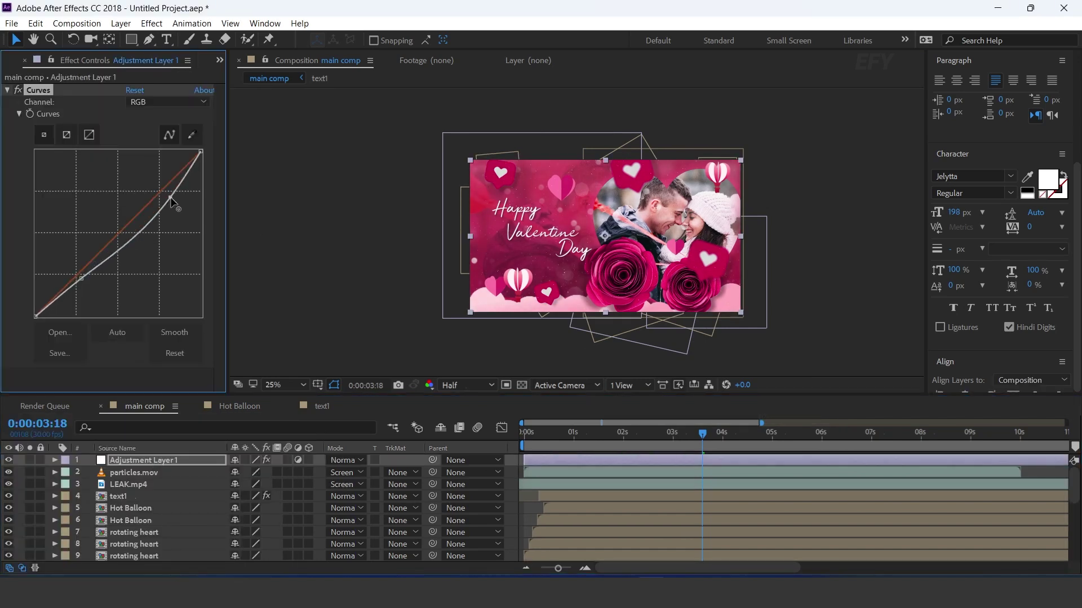
left_click_drag(172, 200, 161, 192)
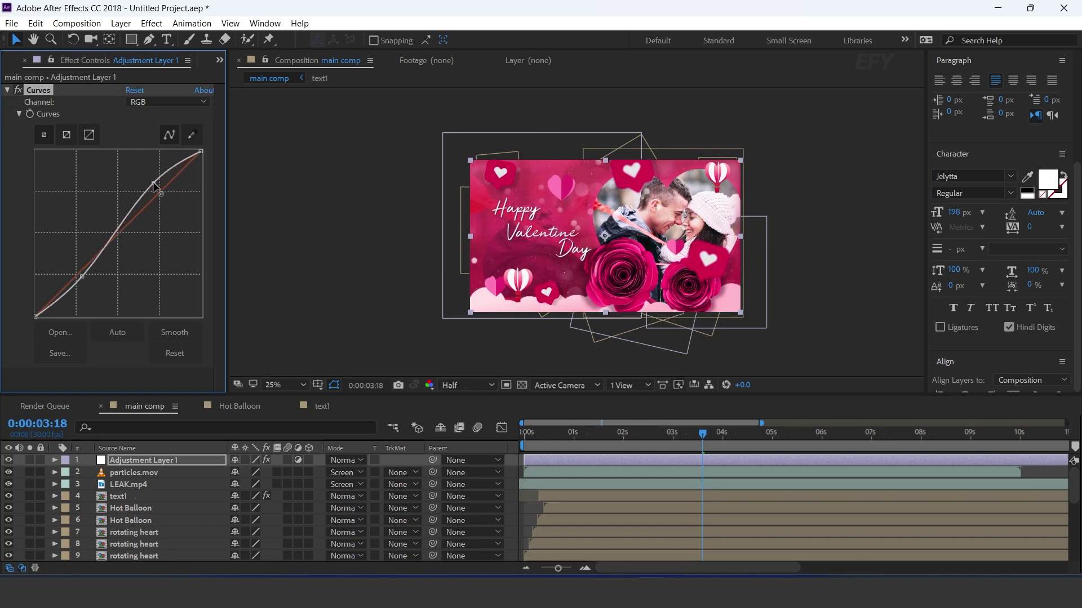
Apply a Noise effect to the adjustment layer with color noise off and the amount at 5%, and preview the scene
left_click(199, 417)
key("period")
key("period")
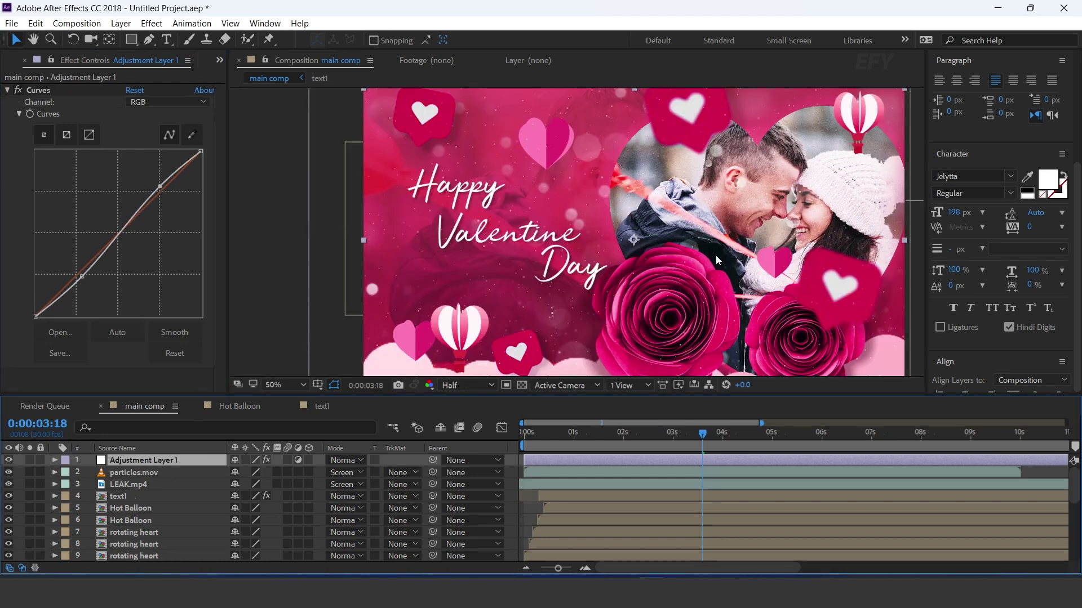
key("ctrl+space")
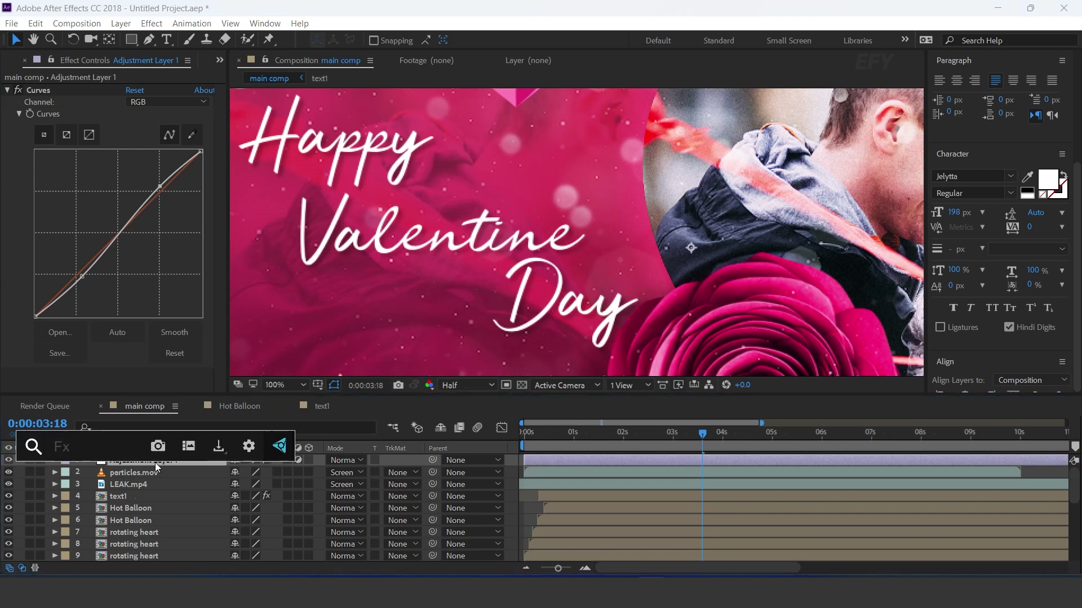
type("no")
key("Return")
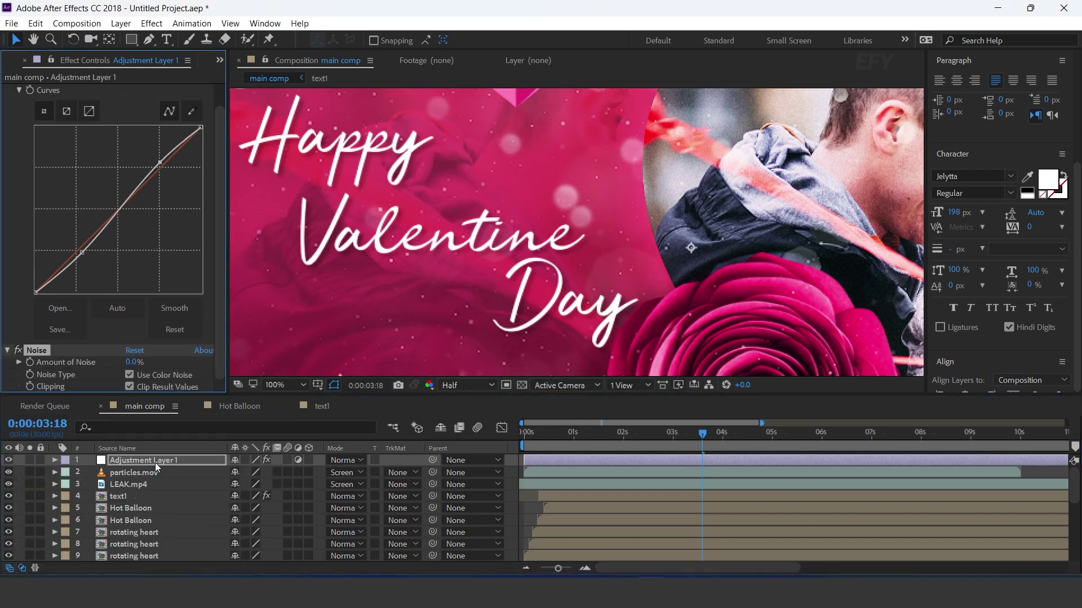
left_click(129, 374)
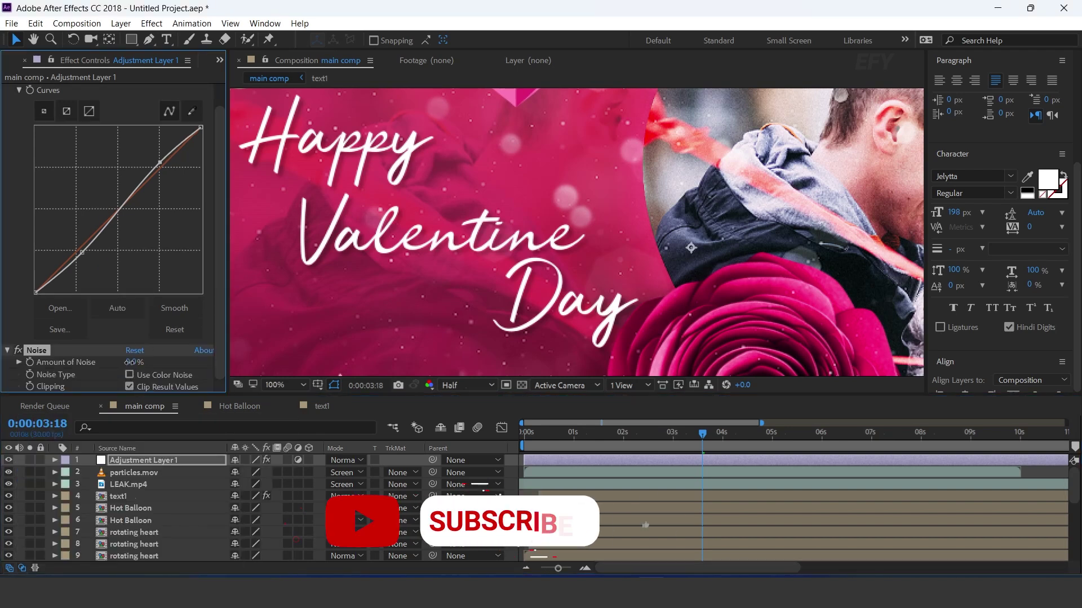
left_click_drag(129, 363, 132, 362)
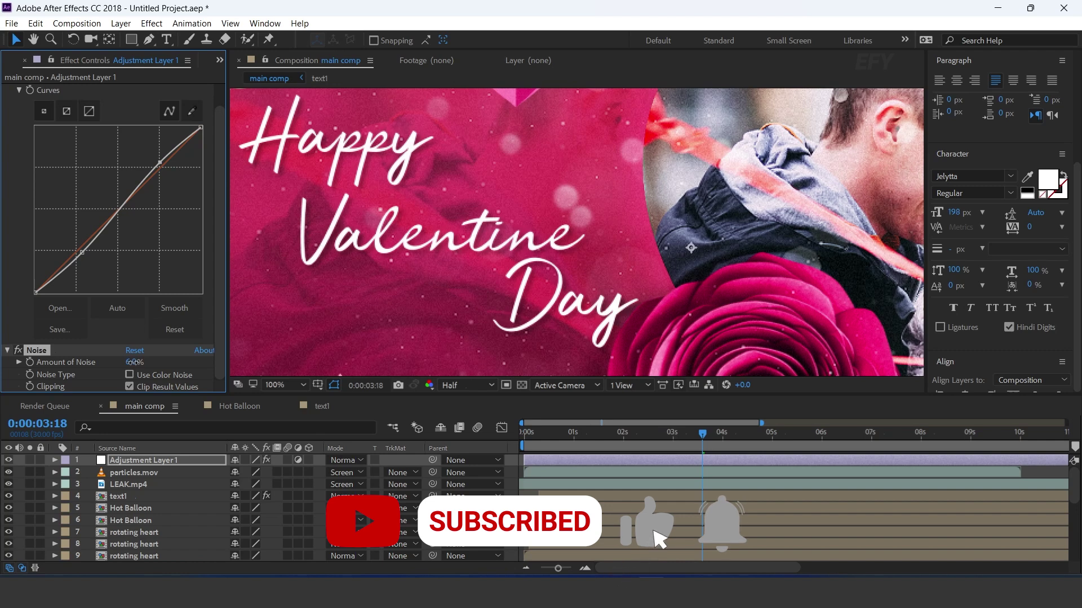
type("5")
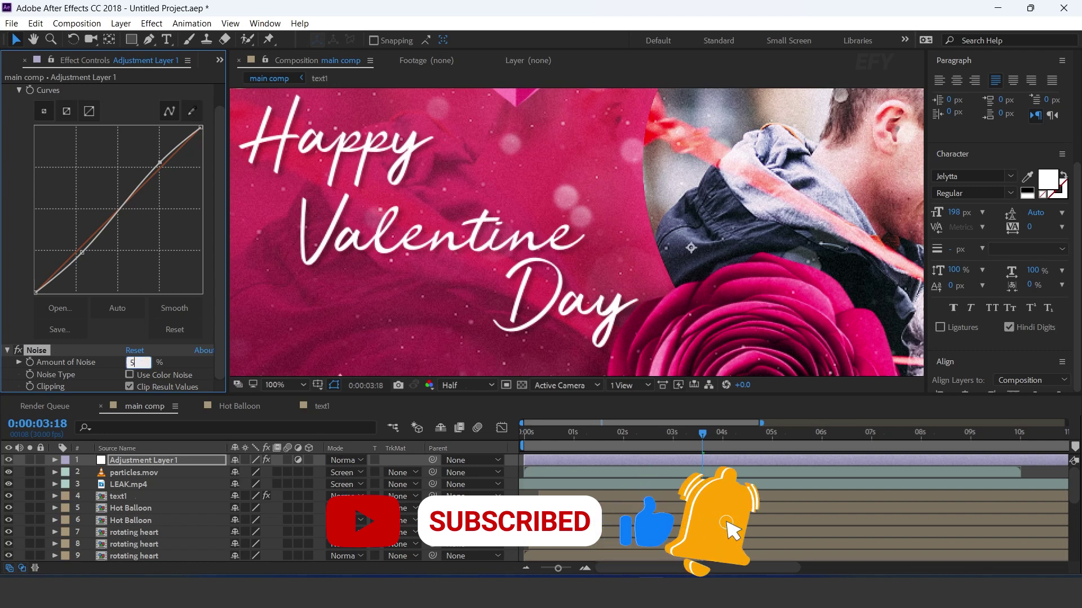
key("Return")
scroll(573, 252, "down", 3)
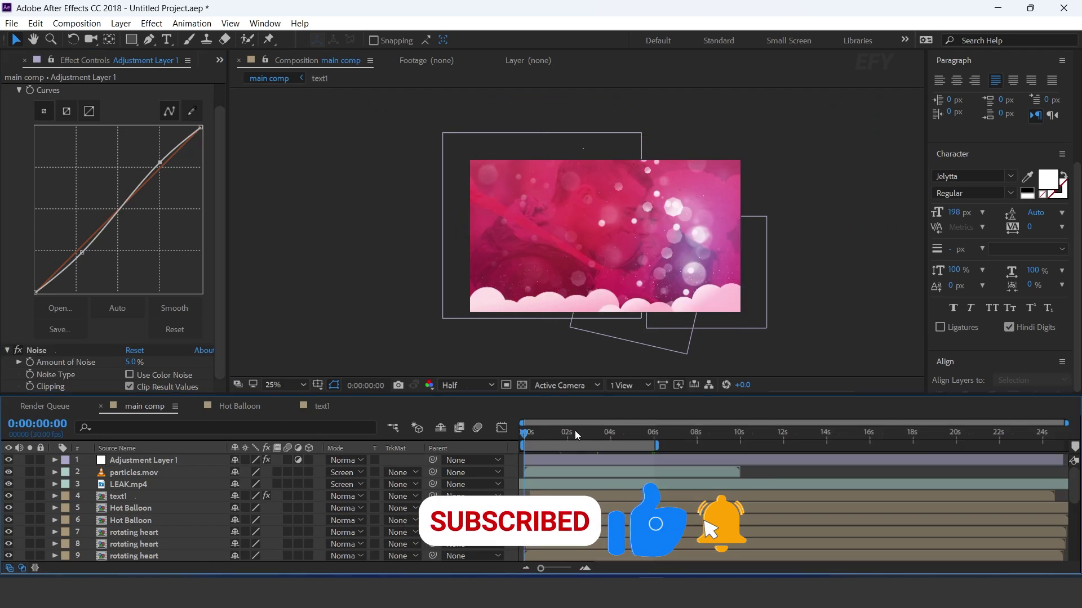
left_click_drag(574, 432, 513, 443)
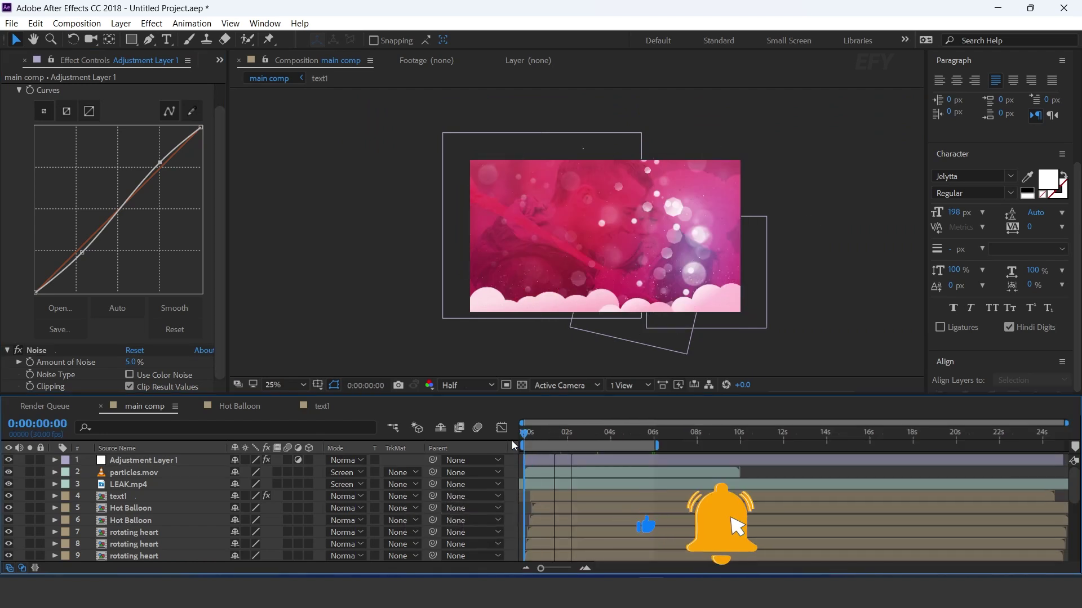
Add 01 Blue Transition.mp4 directly below the adjustment layer and set its blending mode to Screen
left_click(12, 60)
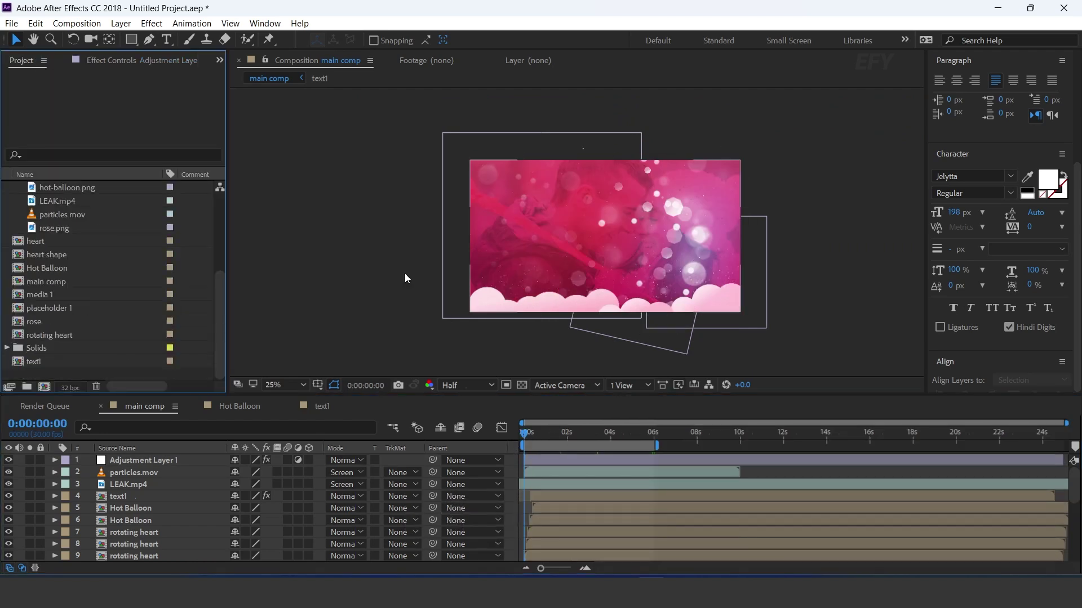
scroll(75, 336, "up", 4)
left_click(79, 215)
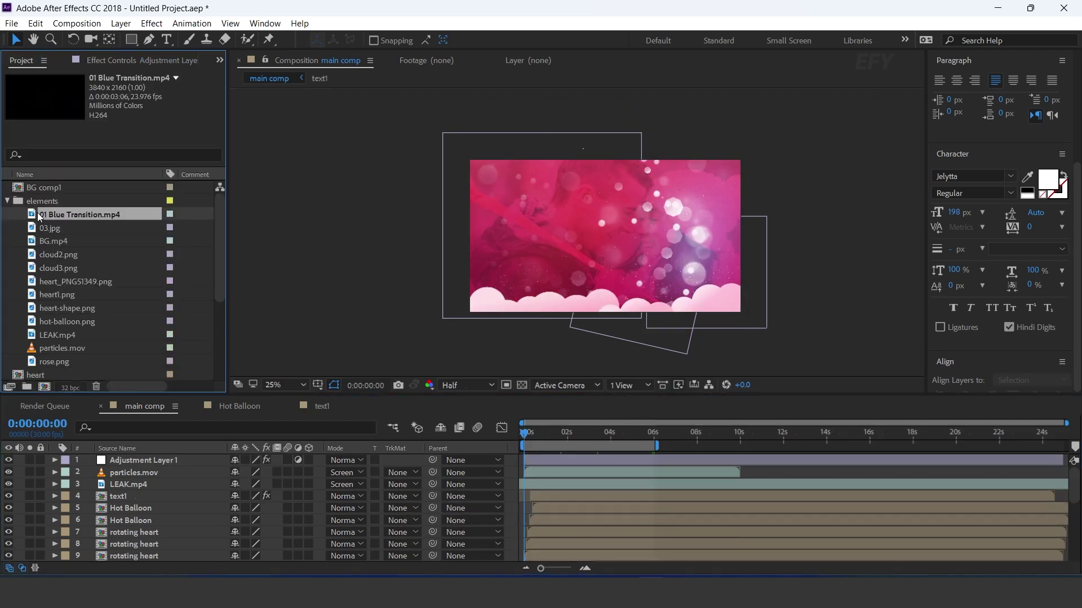
left_click_drag(125, 464, 124, 467)
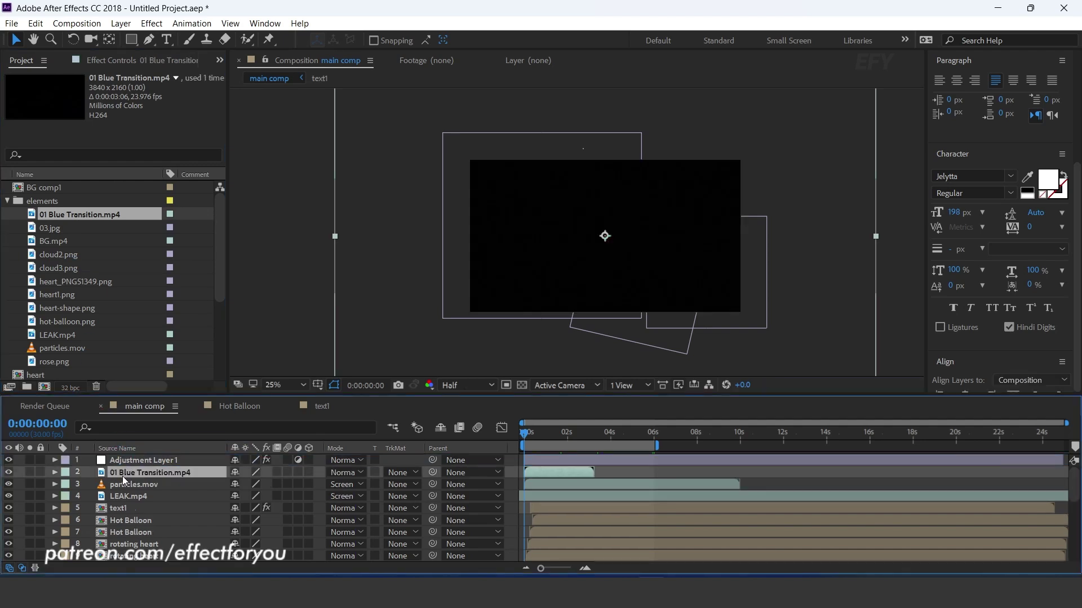
left_click(359, 476)
left_click(395, 227)
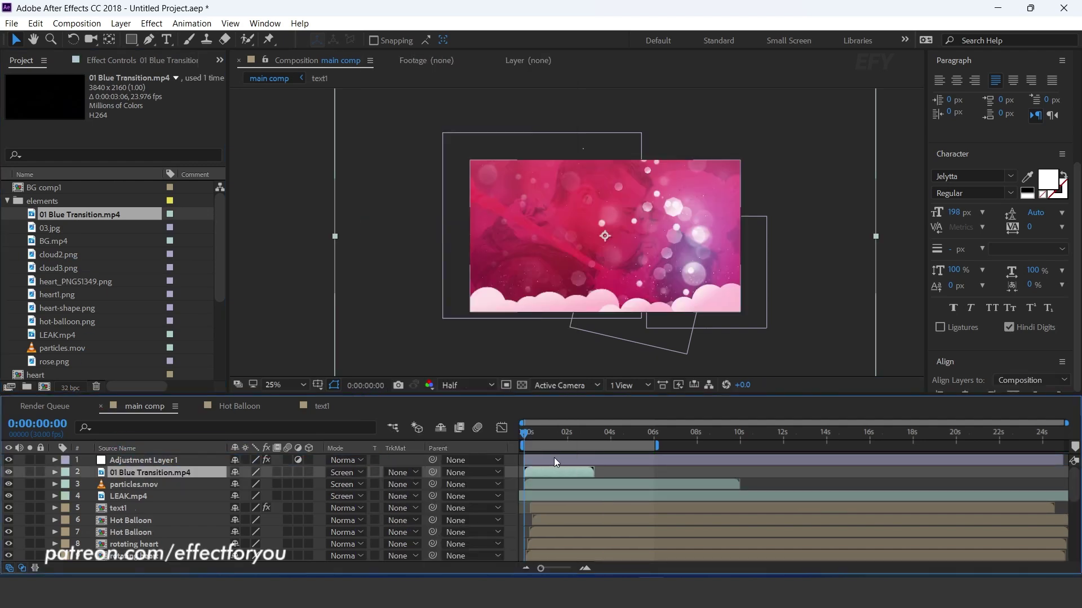
Trim the beginning of the 01 Blue Transition.mp4 layer, shift it to the start of main comp and preview the opening transition
left_click(529, 434)
left_click_drag(528, 435, 502, 433)
key("alt+[")
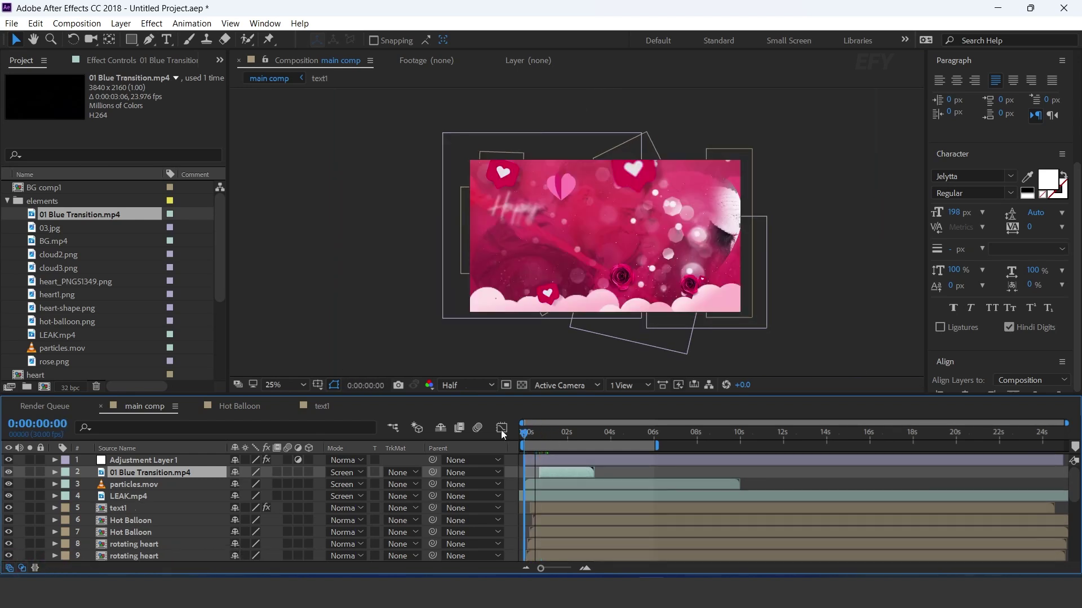
key("[")
key("space")
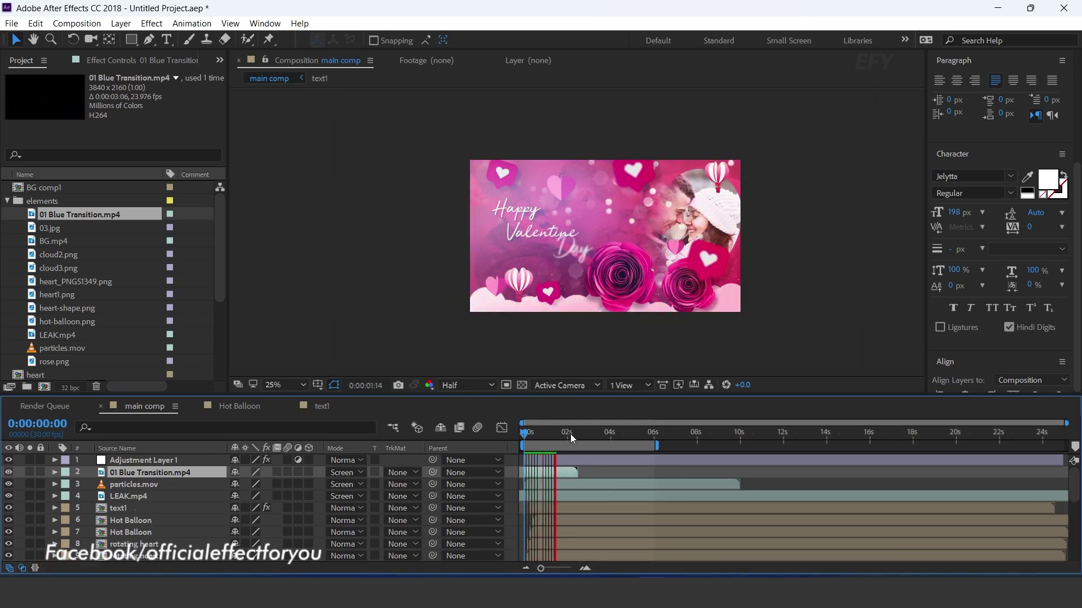
left_click_drag(557, 434, 516, 472)
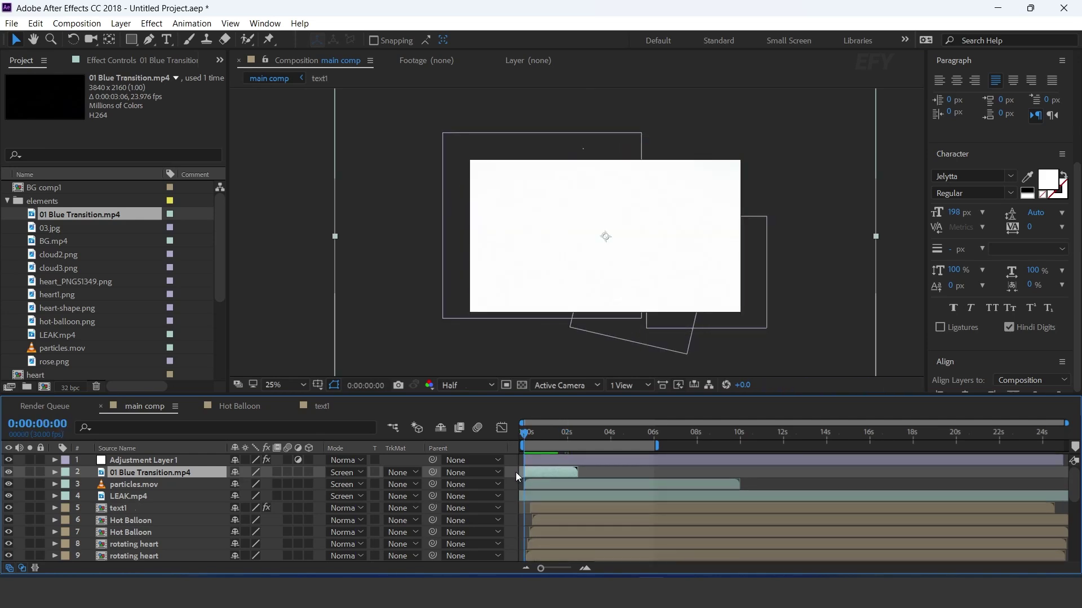